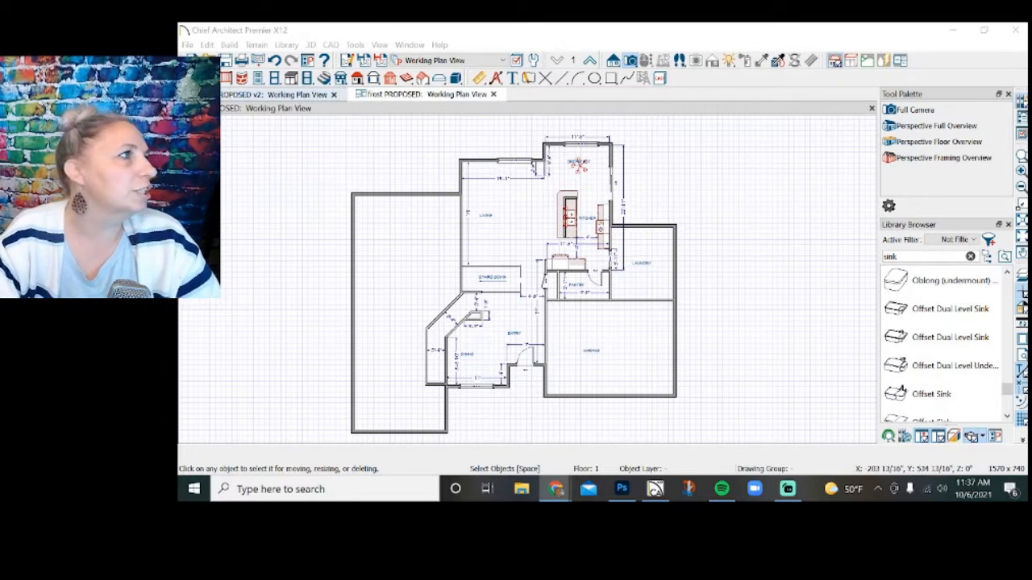
# Compare the overall proposed plan with proposed v2 and examine v2's kitchen island layout and clearances.
pyautogui.click(218, 30)
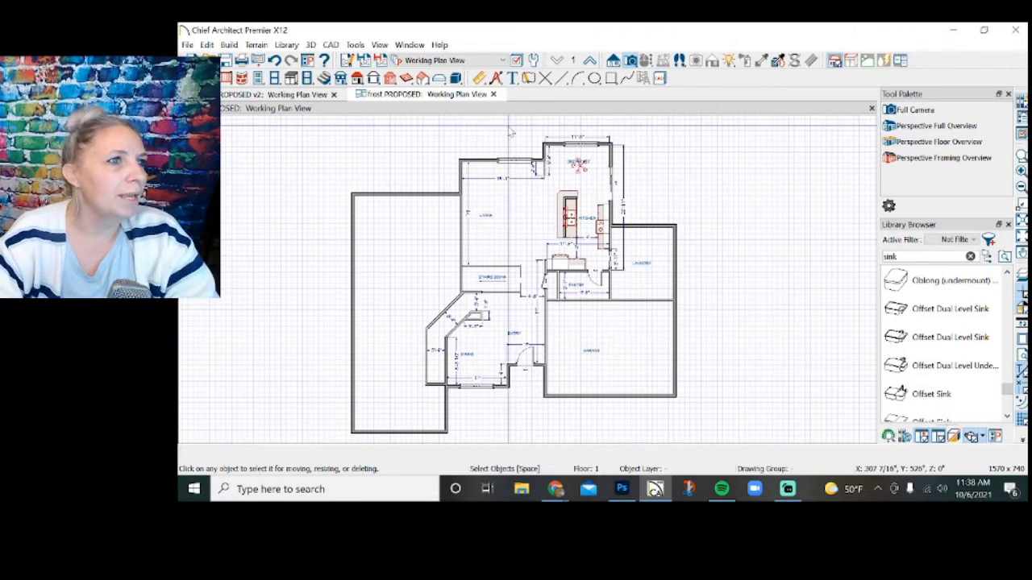
pyautogui.click(289, 95)
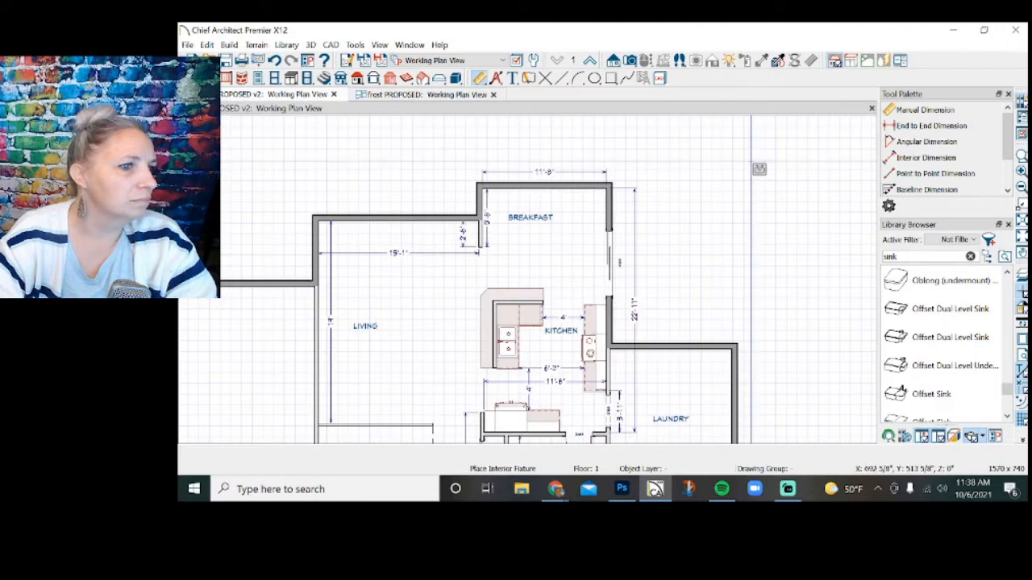
pyautogui.scroll(-2, 760, 166)
pyautogui.click(448, 97)
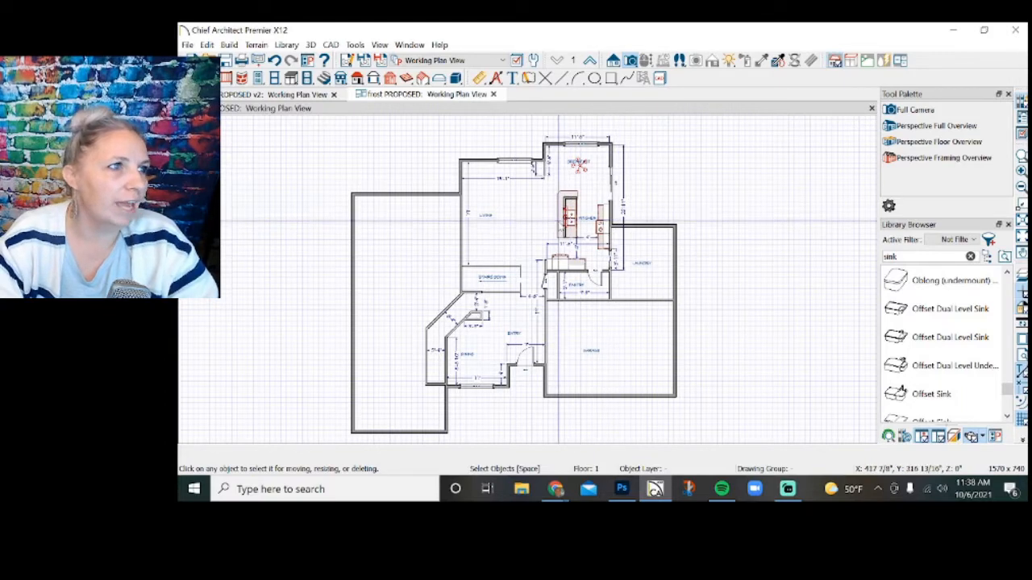
pyautogui.click(289, 95)
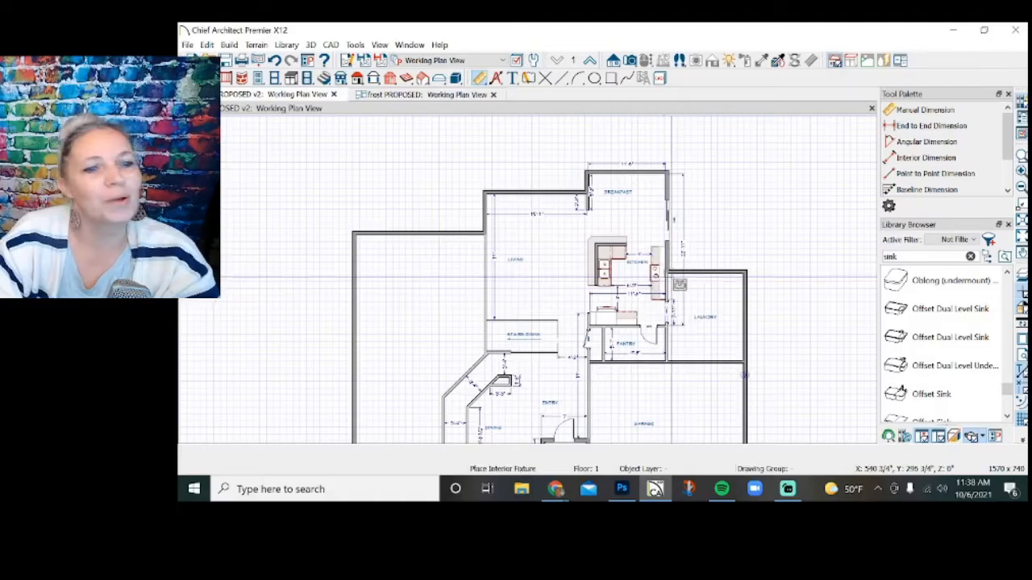
pyautogui.scroll(5, 637, 269)
pyautogui.scroll(2, 643, 262)
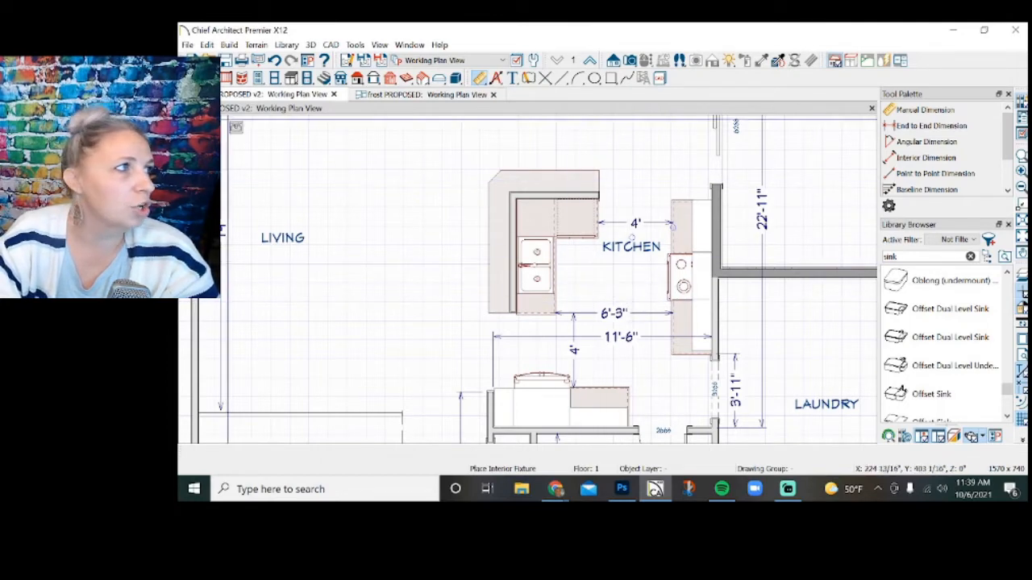
pyautogui.press('space')
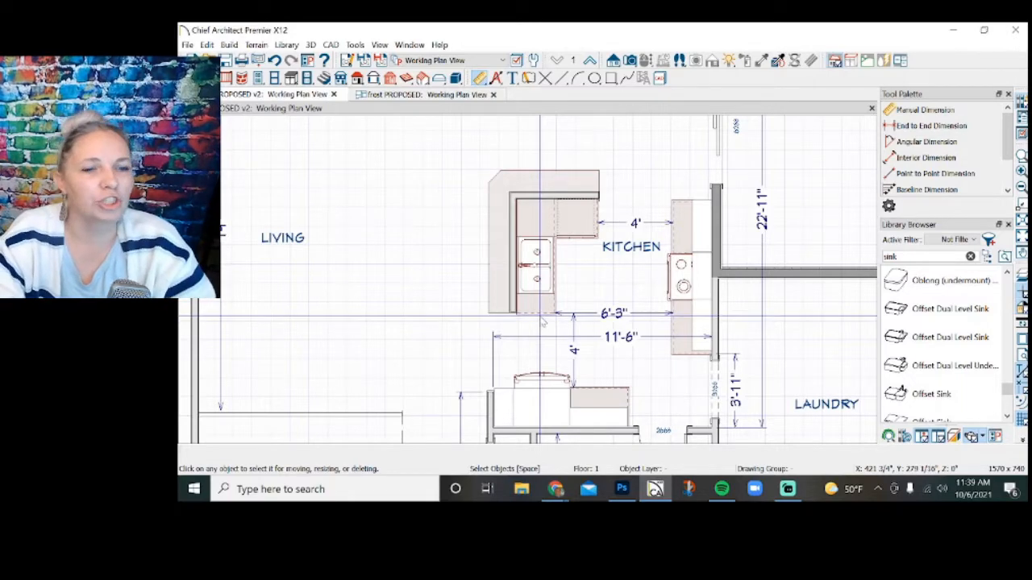
pyautogui.scroll(-4, 564, 307)
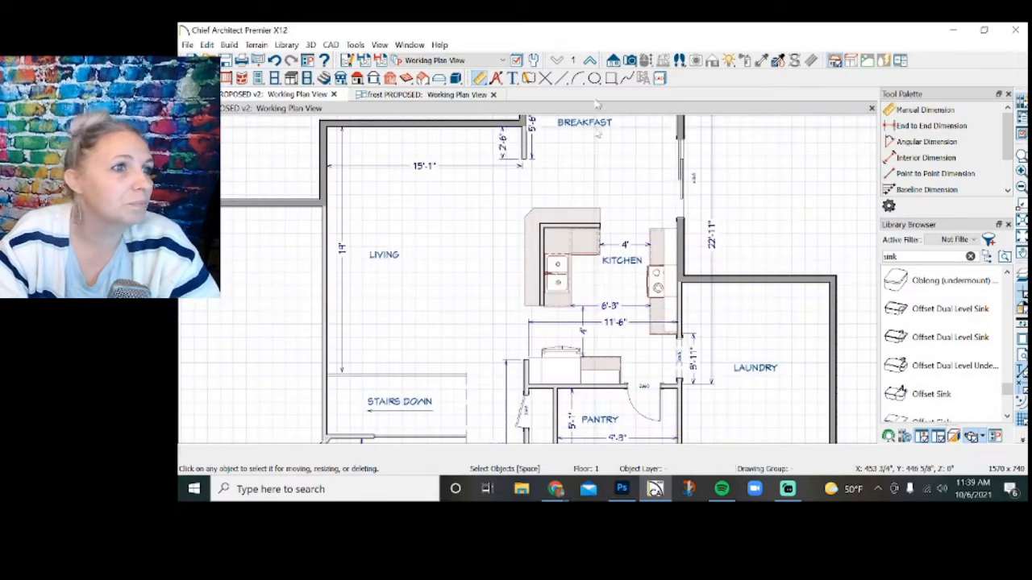
# Examine the kitchen island and its surrounding walkways in the first proposed plan.
pyautogui.click(451, 98)
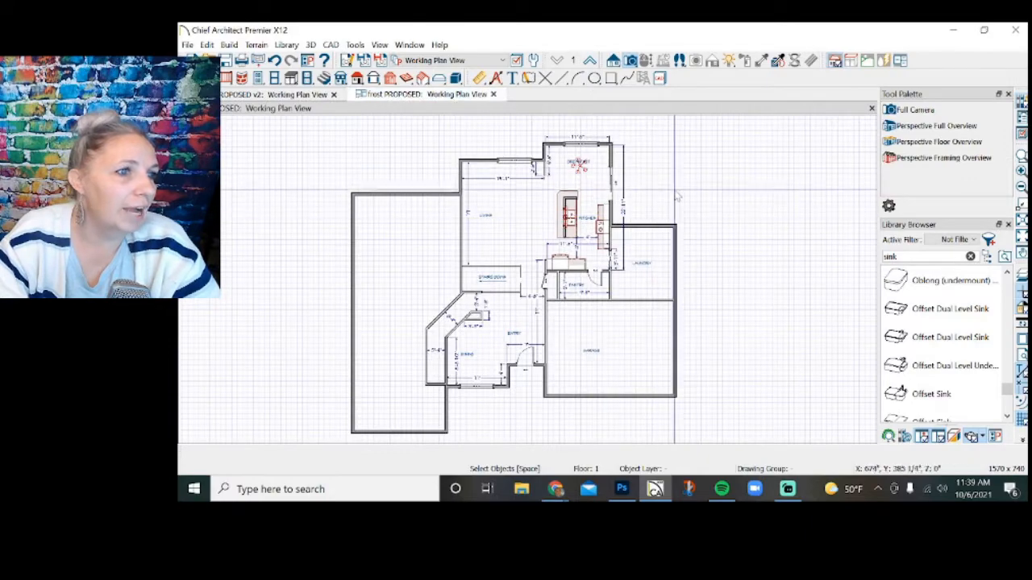
pyautogui.scroll(5, 568, 168)
pyautogui.scroll(1, 569, 175)
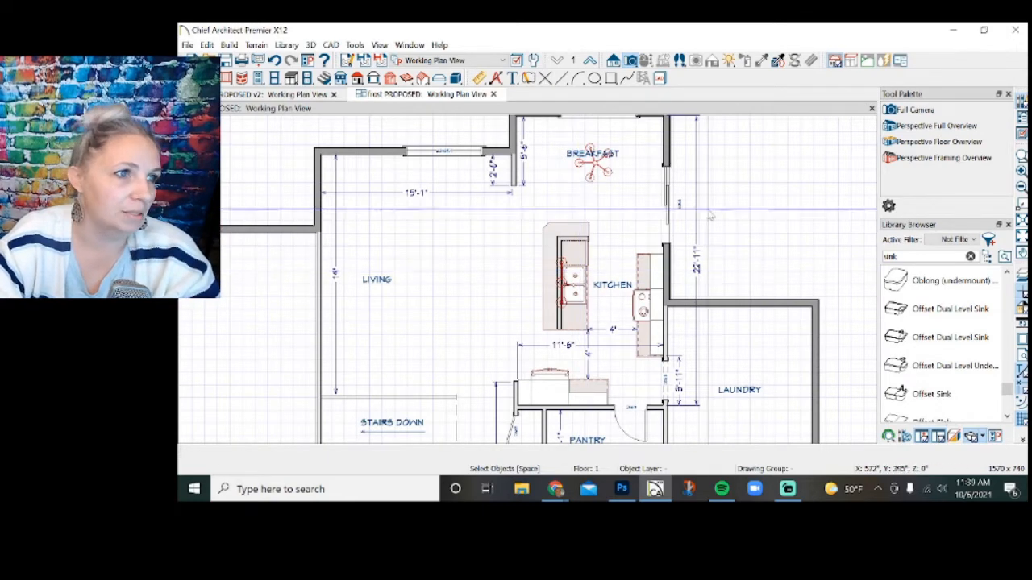
pyautogui.scroll(-2, 710, 215)
pyautogui.scroll(1, 596, 152)
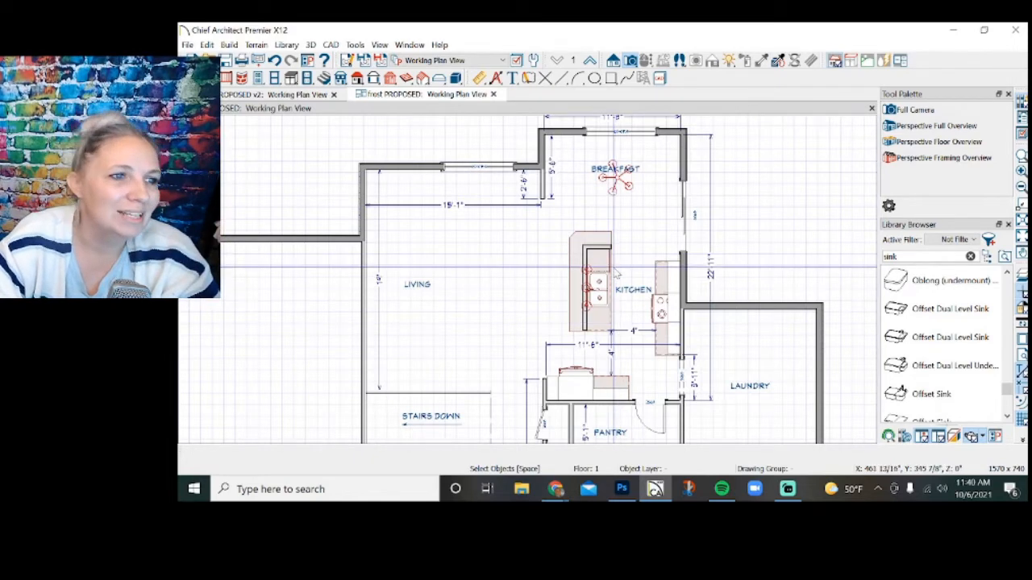
pyautogui.scroll(1, 609, 346)
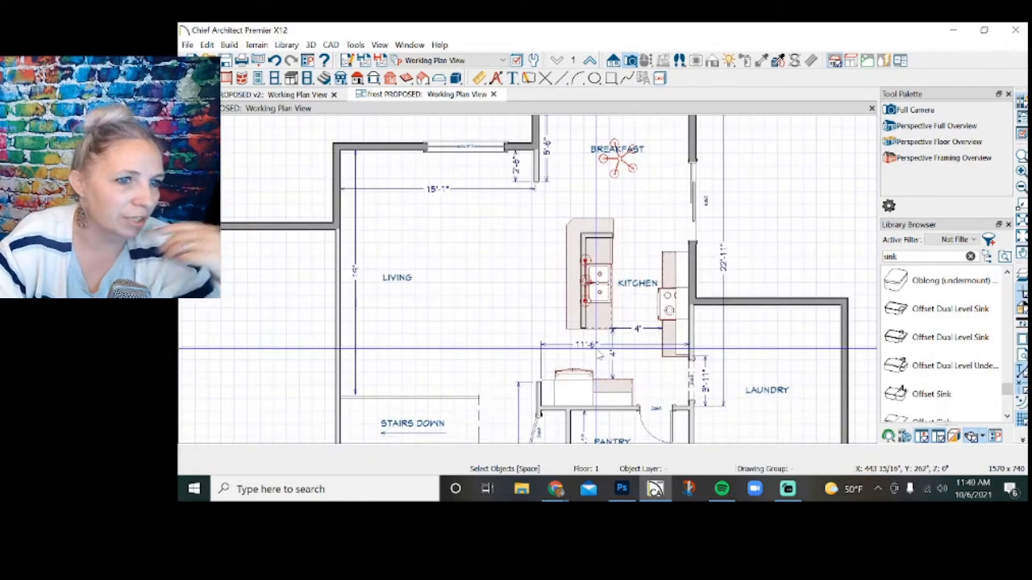
pyautogui.scroll(3, 598, 358)
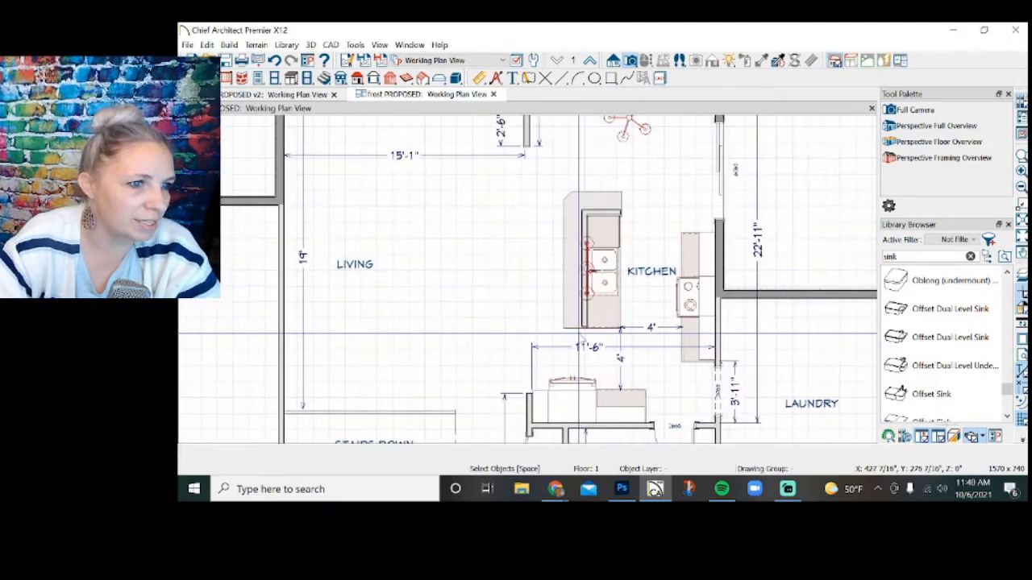
# Shorten the island's base cabinet at the pantry end by 1' and slide the sink base and 2' base against it.
pyautogui.click(613, 307)
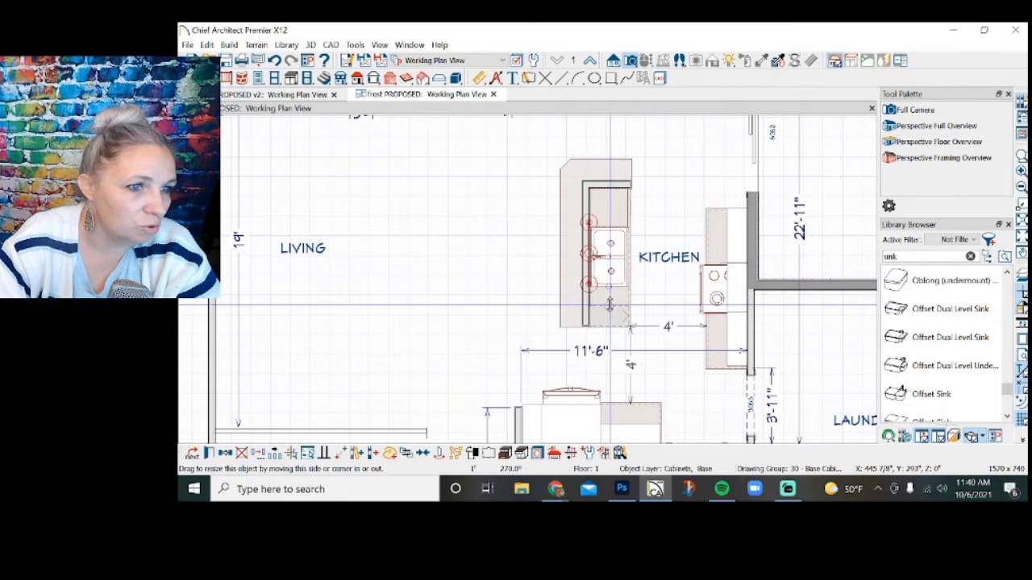
pyautogui.moveTo(611, 305); pyautogui.dragTo(610, 306)
pyautogui.click(609, 282)
pyautogui.moveTo(609, 256); pyautogui.dragTo(606, 291)
pyautogui.click(609, 211)
pyautogui.moveTo(609, 209); pyautogui.dragTo(610, 256)
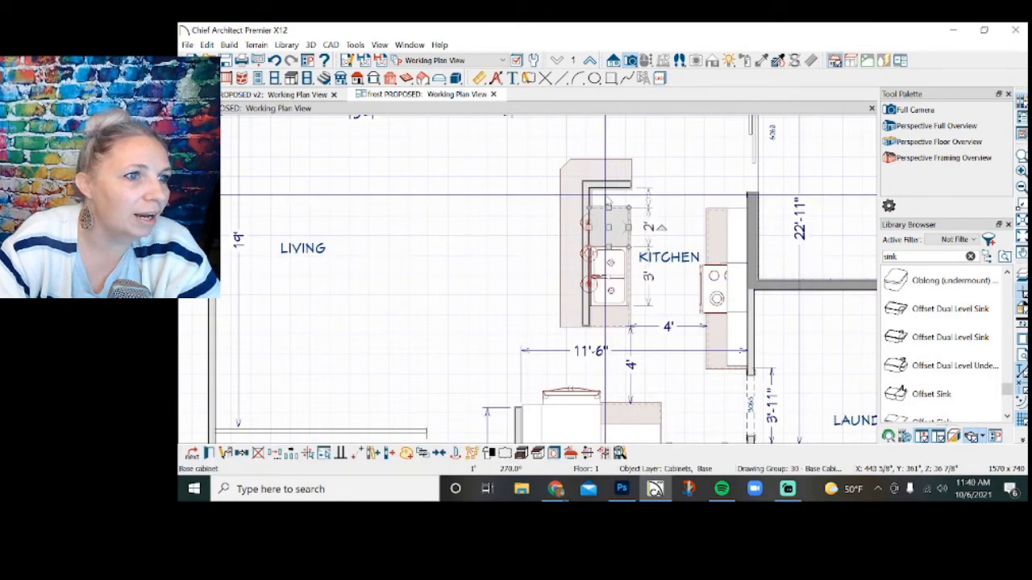
# Pull the island's short half wall and raised countertop toward the pantry to fit the shortened cabinet run.
pyautogui.click(607, 184)
pyautogui.moveTo(608, 185); pyautogui.dragTo(609, 207)
pyautogui.scroll(3, 606, 190)
pyautogui.click(667, 210)
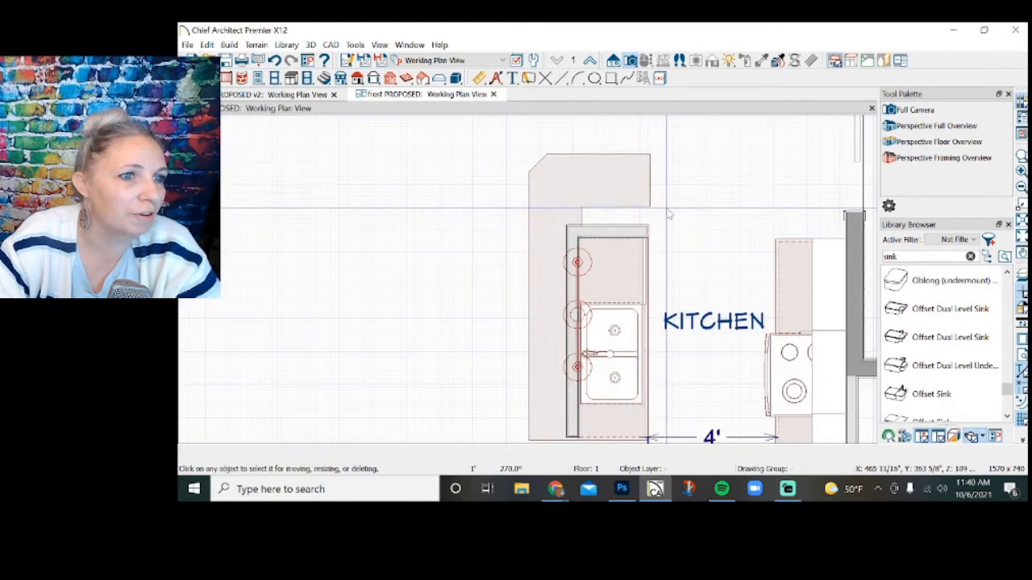
pyautogui.click(637, 212)
pyautogui.click(630, 207)
pyautogui.moveTo(629, 208); pyautogui.dragTo(698, 226)
pyautogui.scroll(6, 637, 250)
pyautogui.scroll(-4, 639, 307)
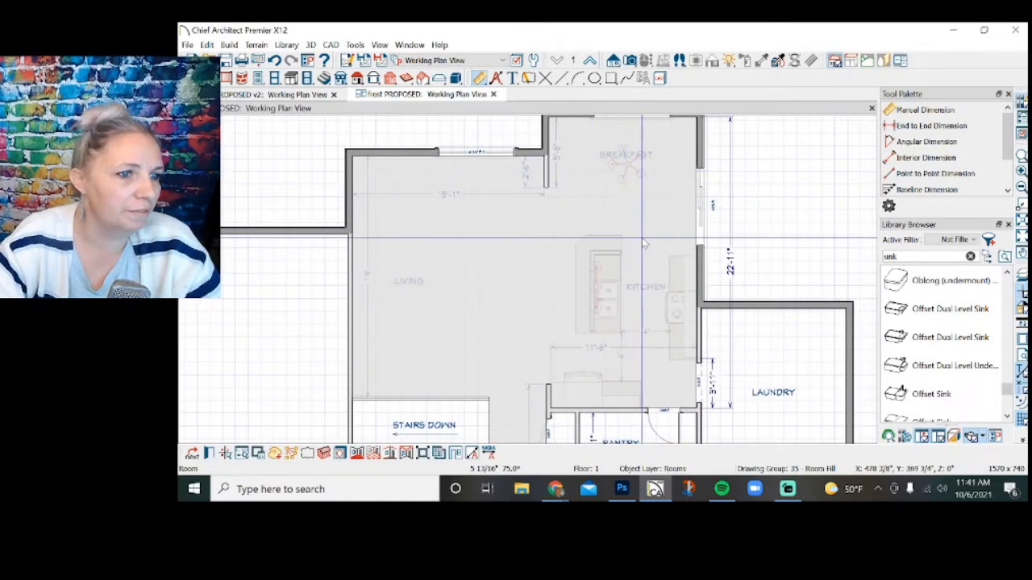
pyautogui.press('Escape')
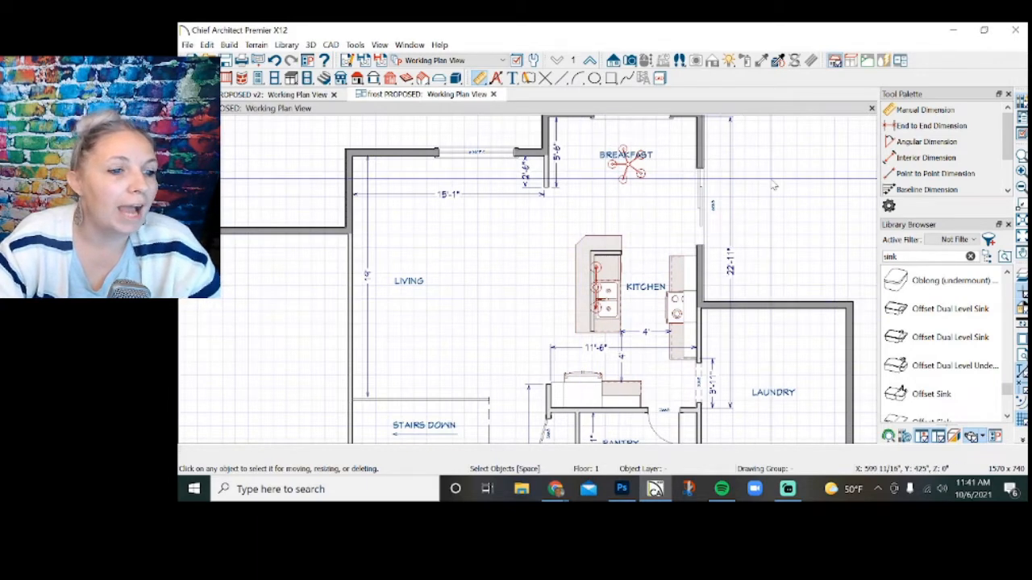
# Open the existing-conditions plan from the client's project folder and examine its kitchen and pantry area.
pyautogui.click(187, 45)
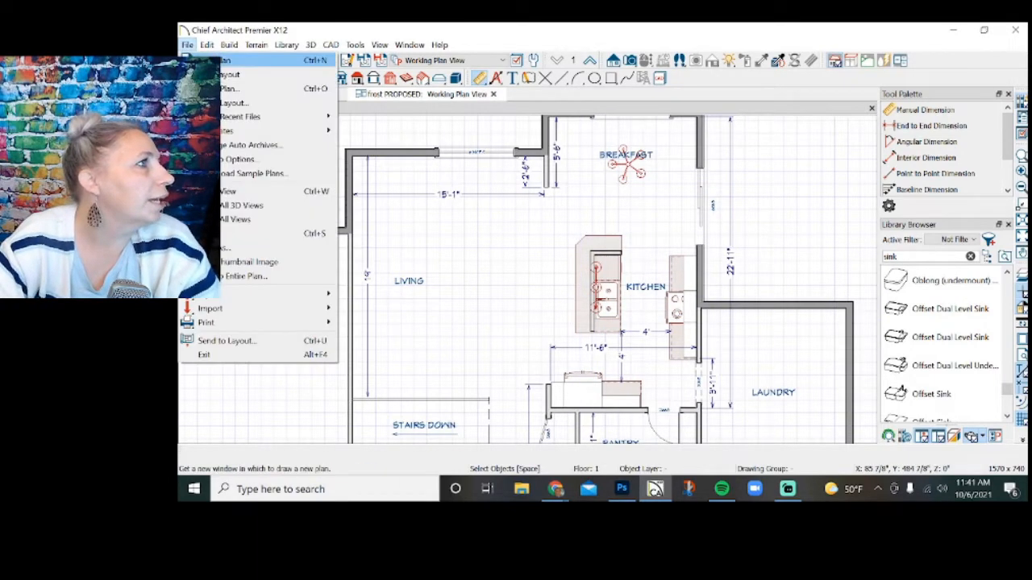
pyautogui.click(206, 88)
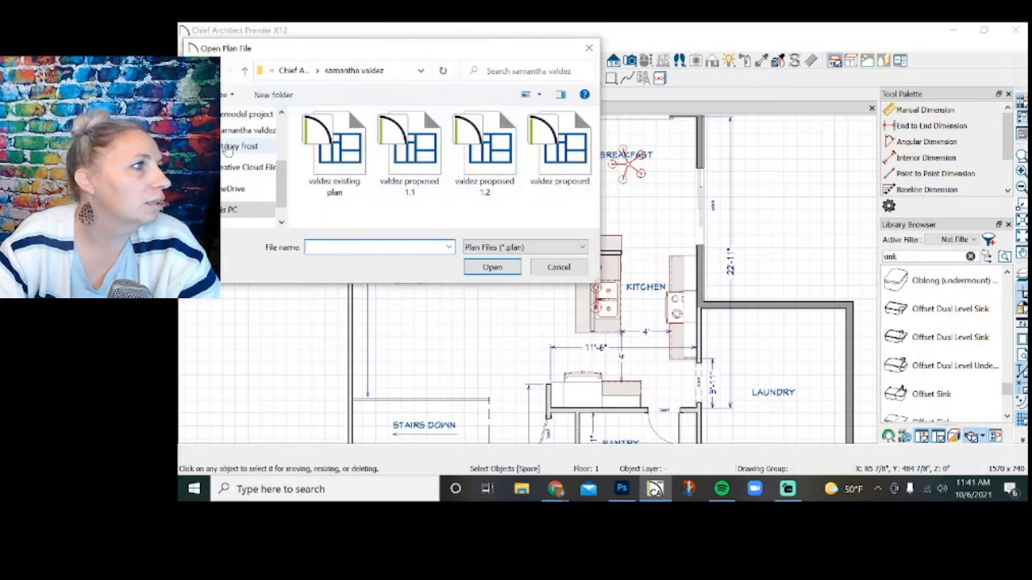
pyautogui.click(239, 164)
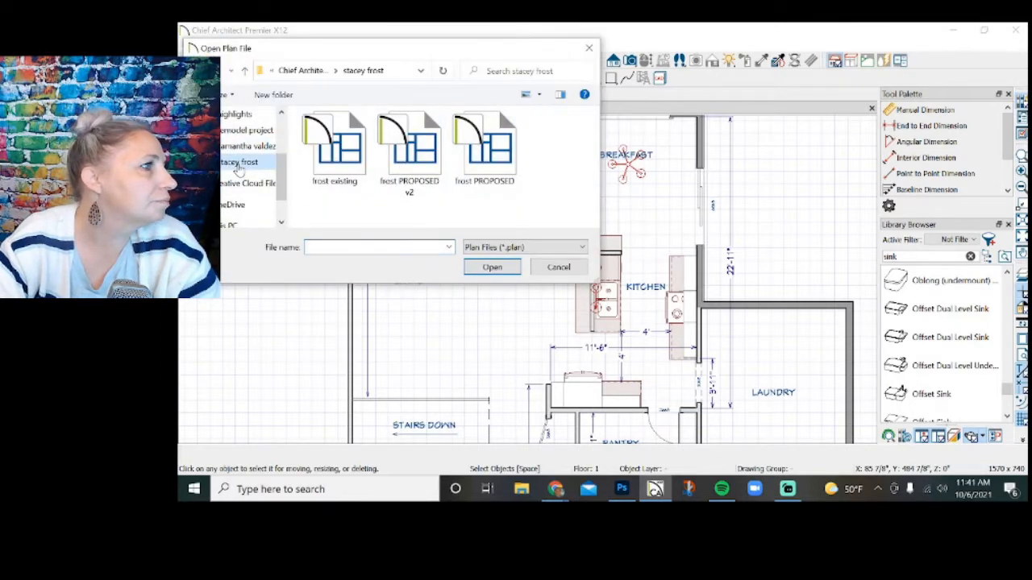
pyautogui.click(367, 157)
pyautogui.click(492, 267)
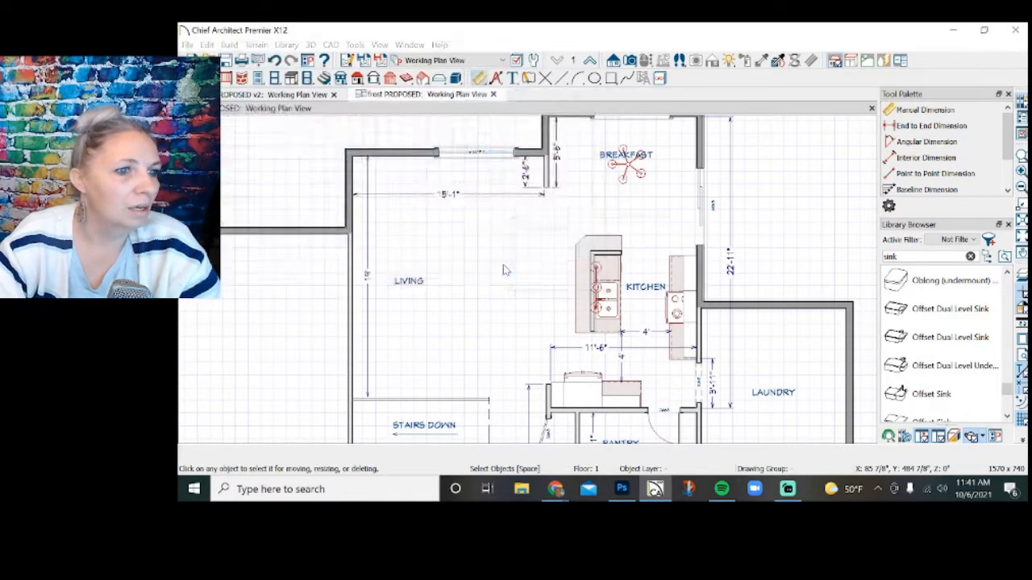
pyautogui.scroll(3, 536, 182)
pyautogui.scroll(1, 536, 181)
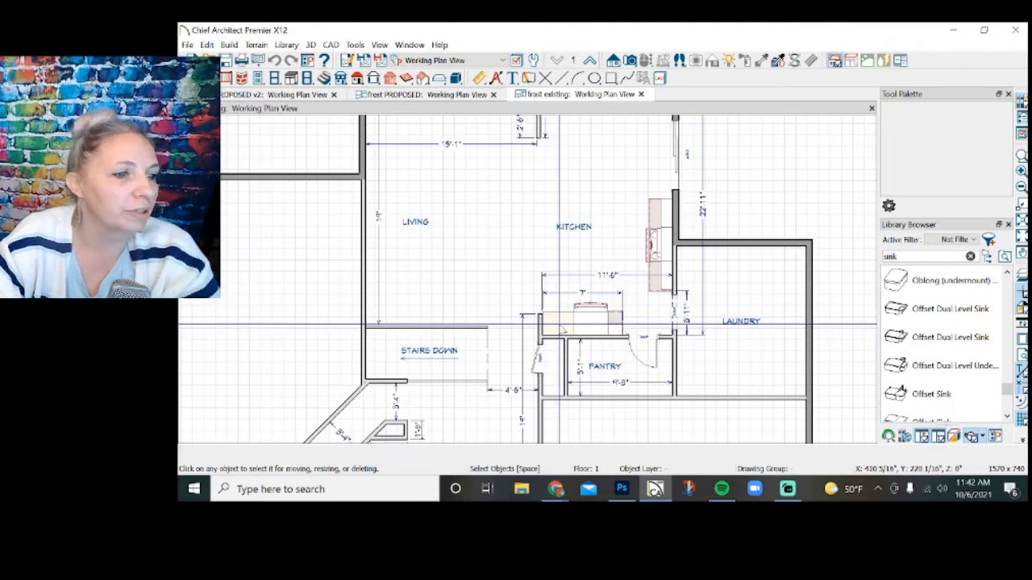
# Check the specification of the base cabinet beside the refrigerator in the first proposed plan.
pyautogui.click(462, 95)
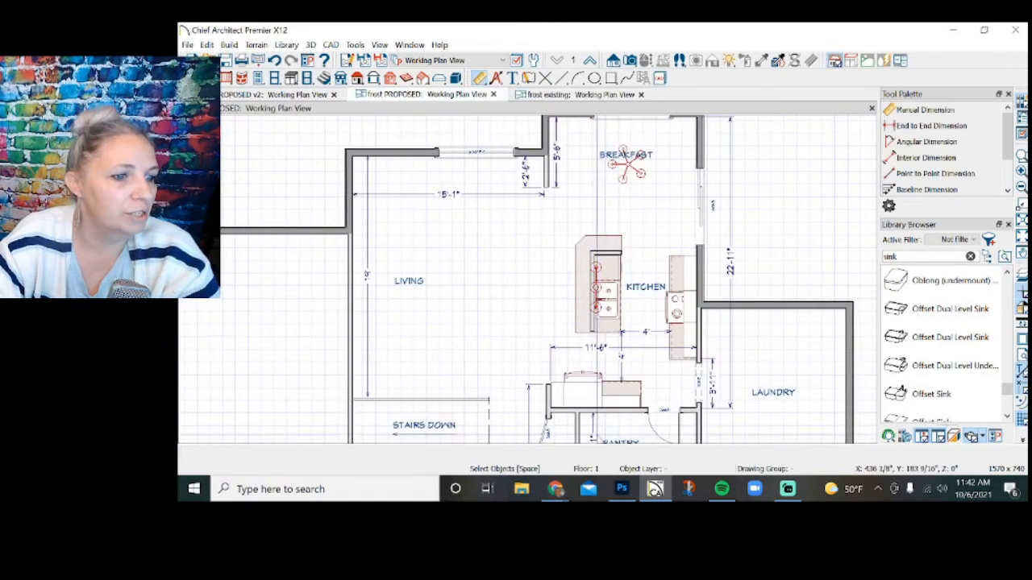
pyautogui.click(556, 392)
pyautogui.click(534, 399)
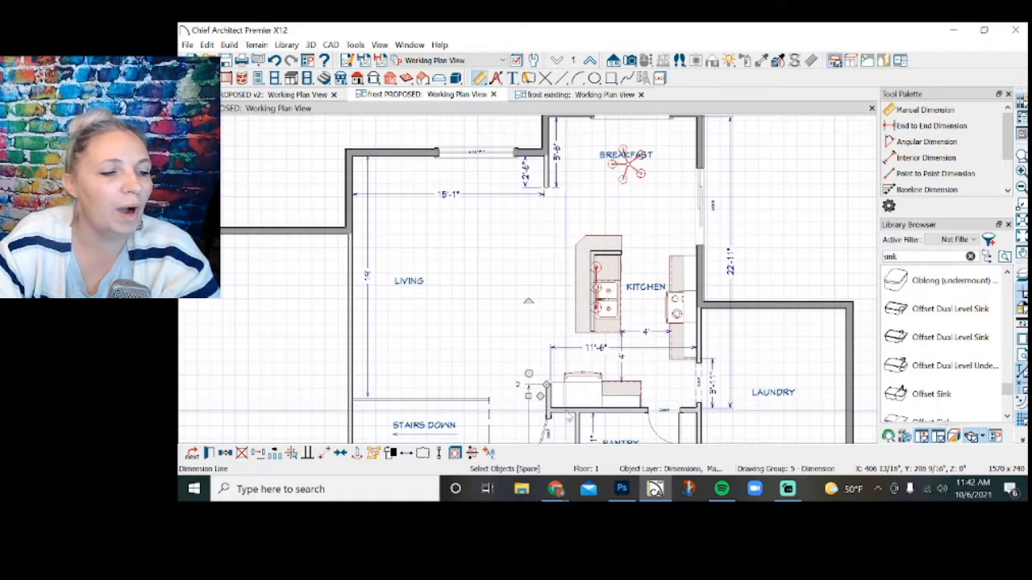
pyautogui.click(517, 420)
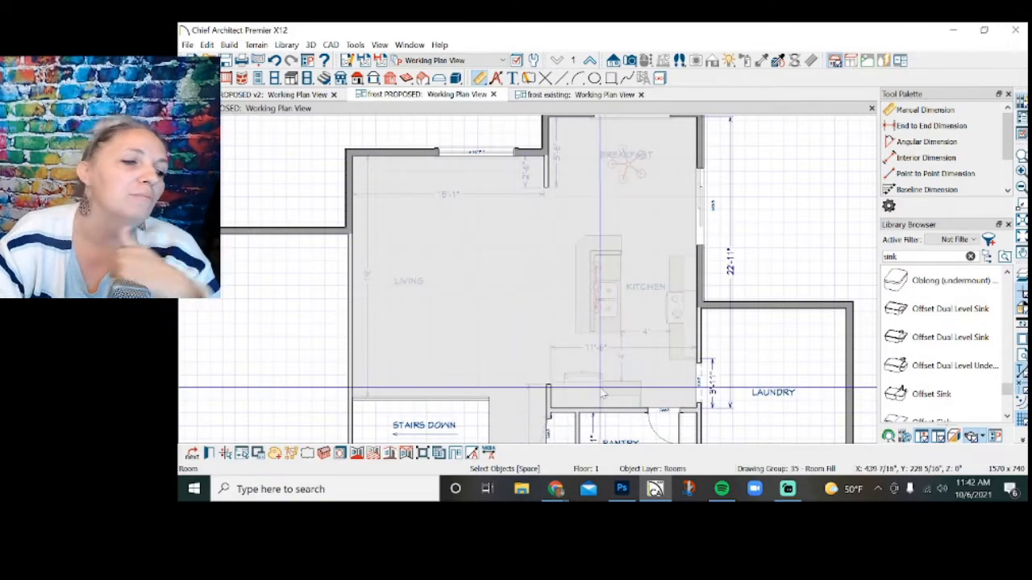
pyautogui.click(629, 396)
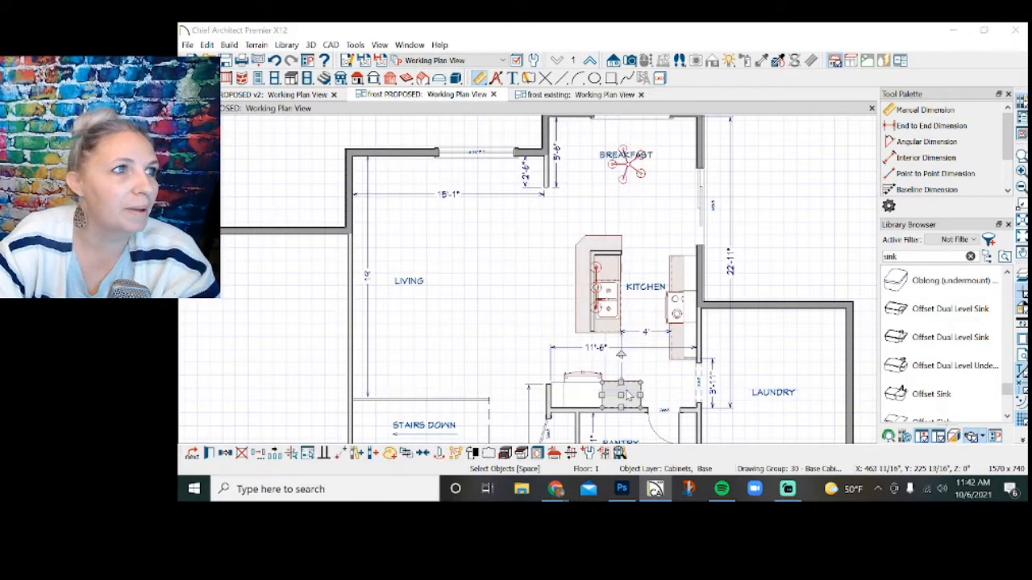
pyautogui.doubleClick(629, 396)
pyautogui.click(752, 461)
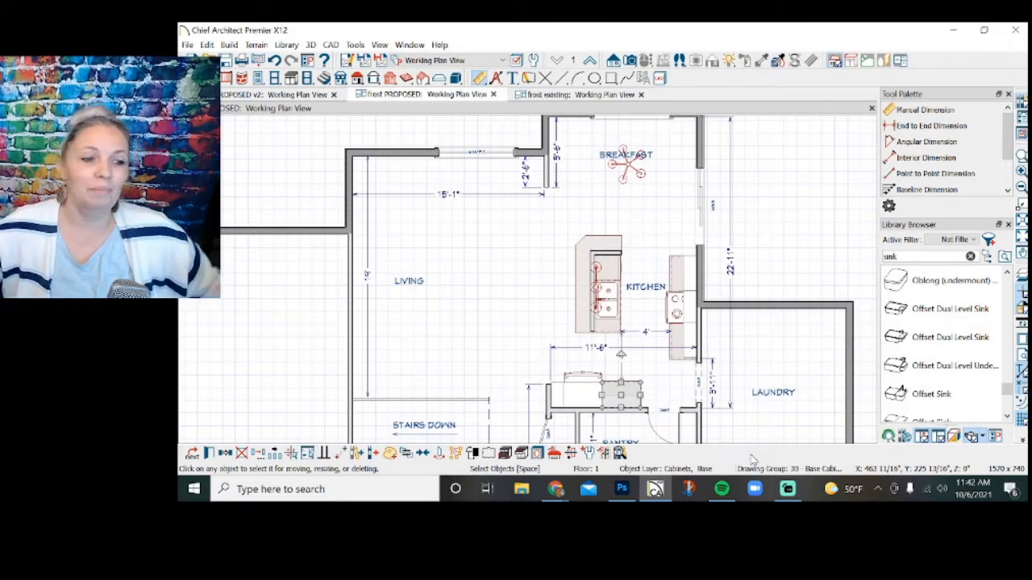
pyautogui.scroll(-2, 758, 238)
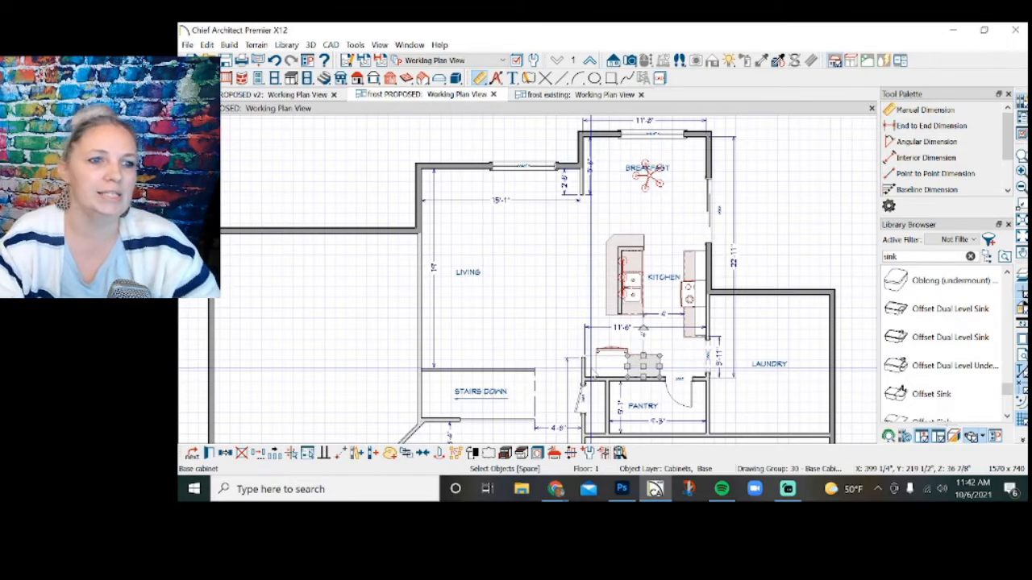
pyautogui.click(794, 199)
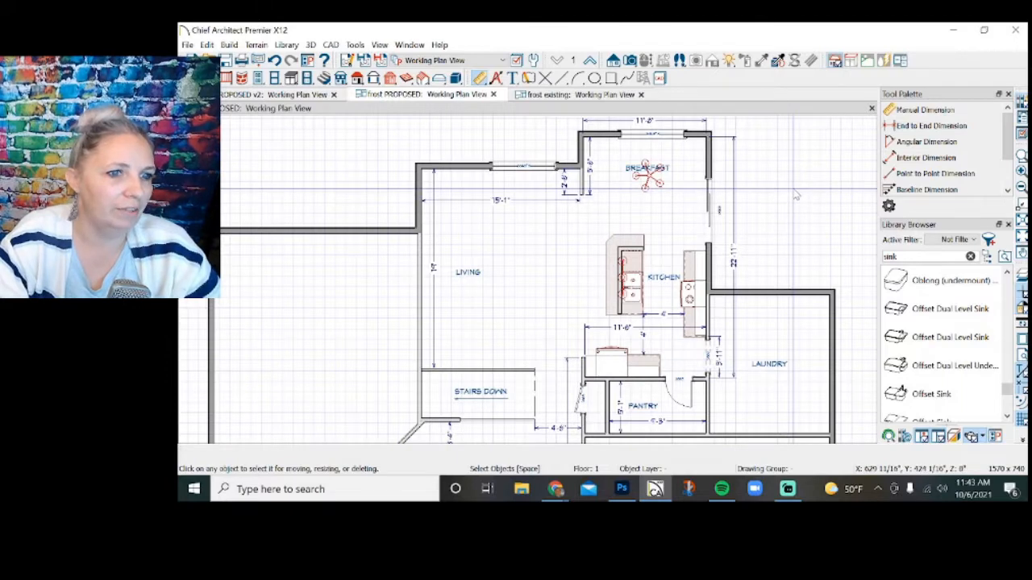
# Open the client's layout file and page back to layout page 1.
pyautogui.scroll(-1, 793, 190)
pyautogui.click(187, 44)
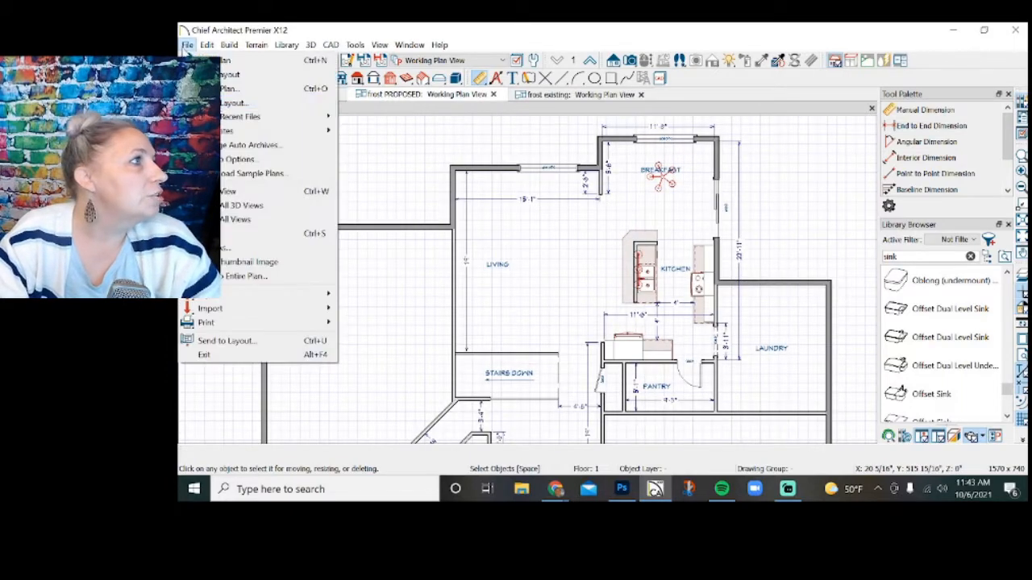
pyautogui.click(230, 102)
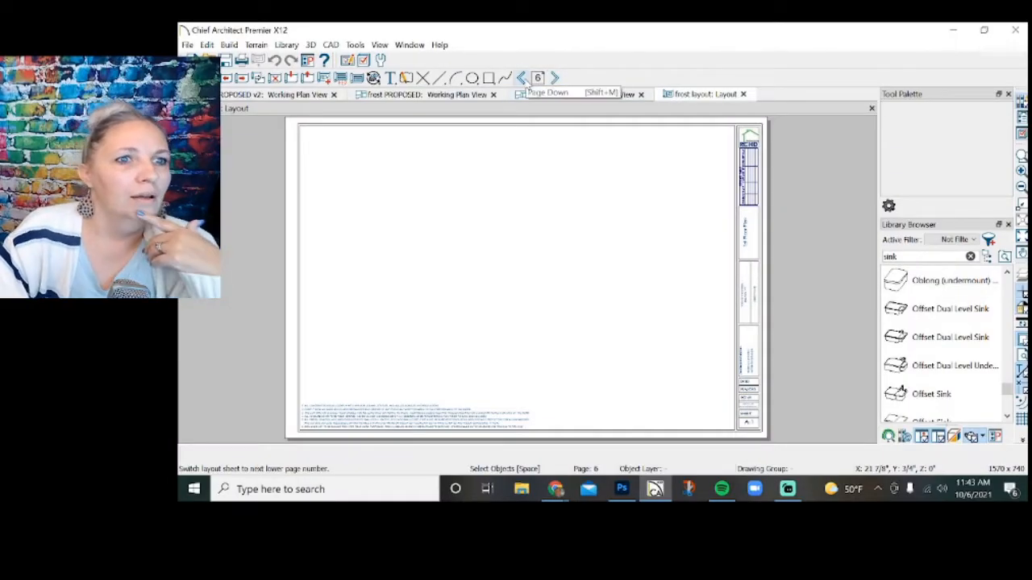
pyautogui.click(524, 80)
pyautogui.click(524, 79)
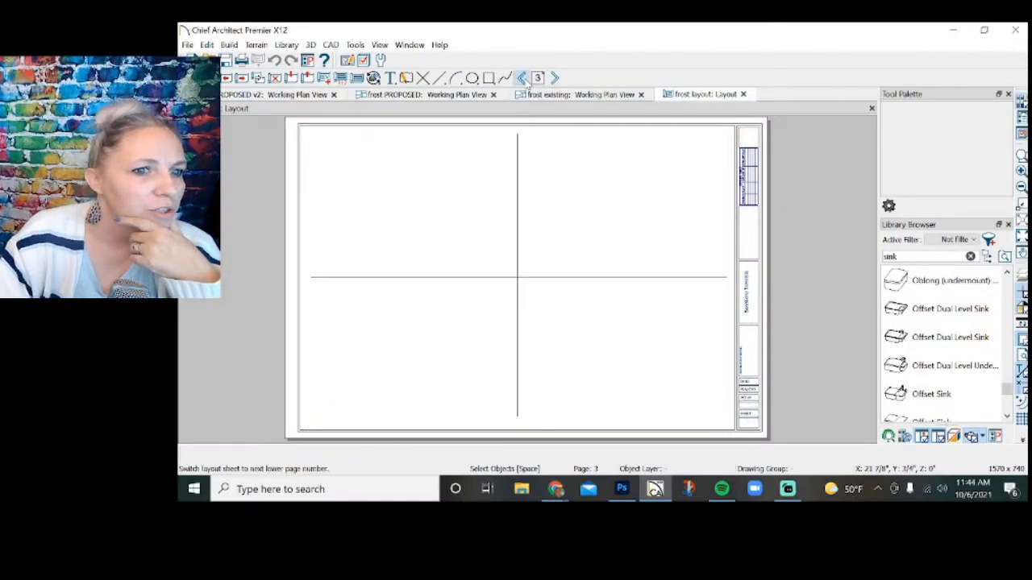
pyautogui.click(522, 78)
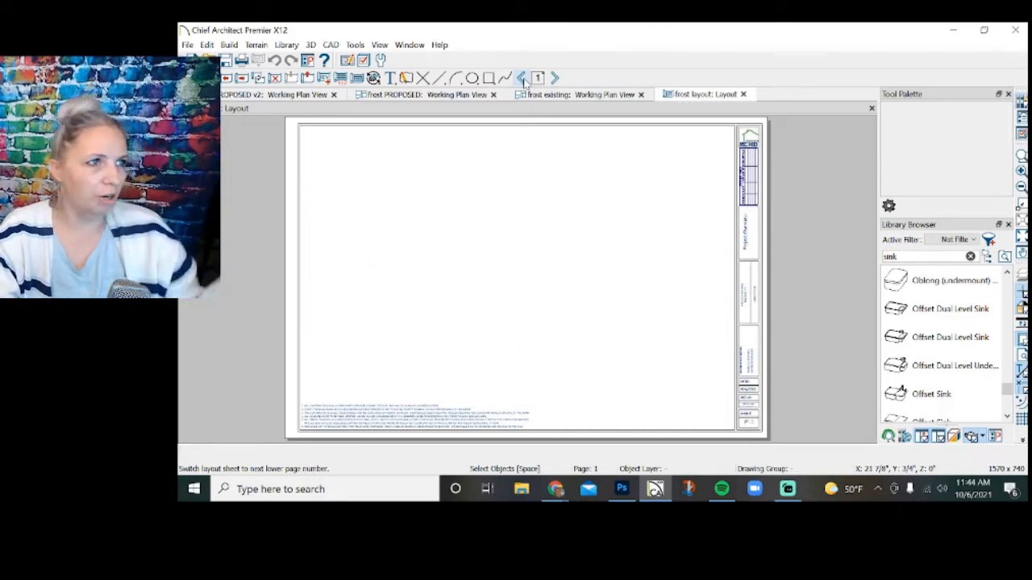
# Send the entire existing-conditions plan to page 1 of the layout at a scale of 1/4 in = 1 ft.
pyautogui.click(573, 95)
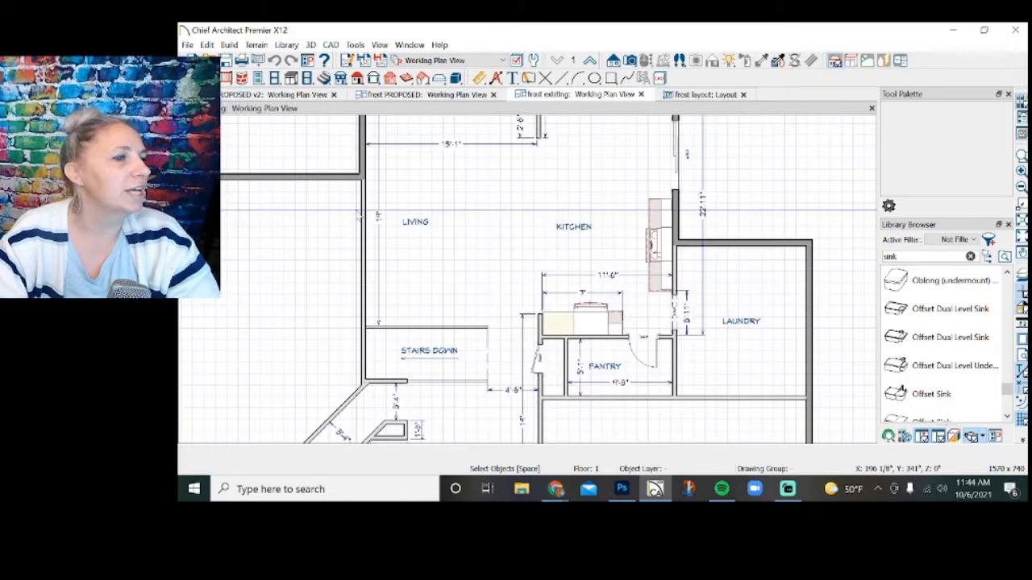
pyautogui.click(187, 45)
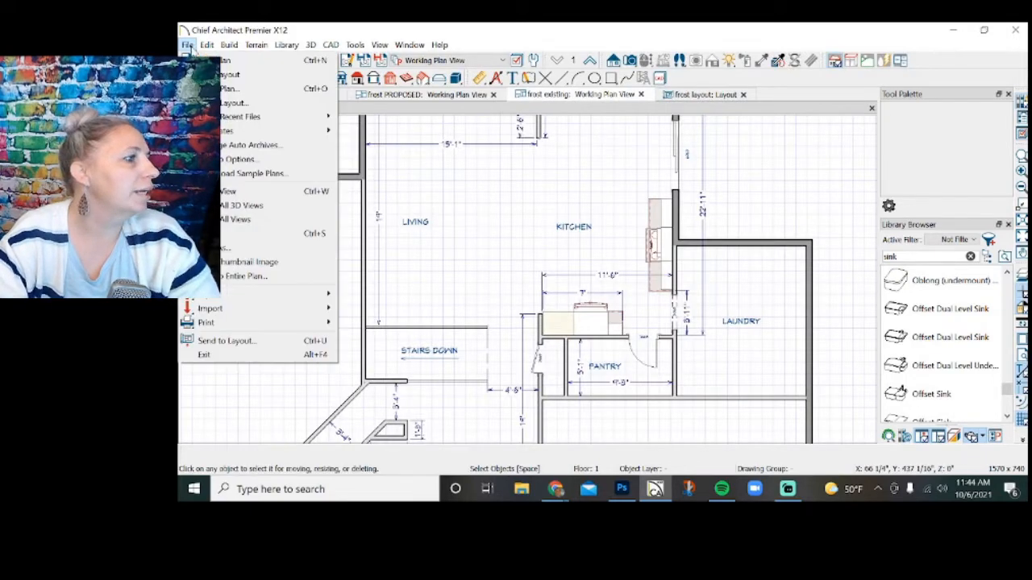
pyautogui.click(256, 341)
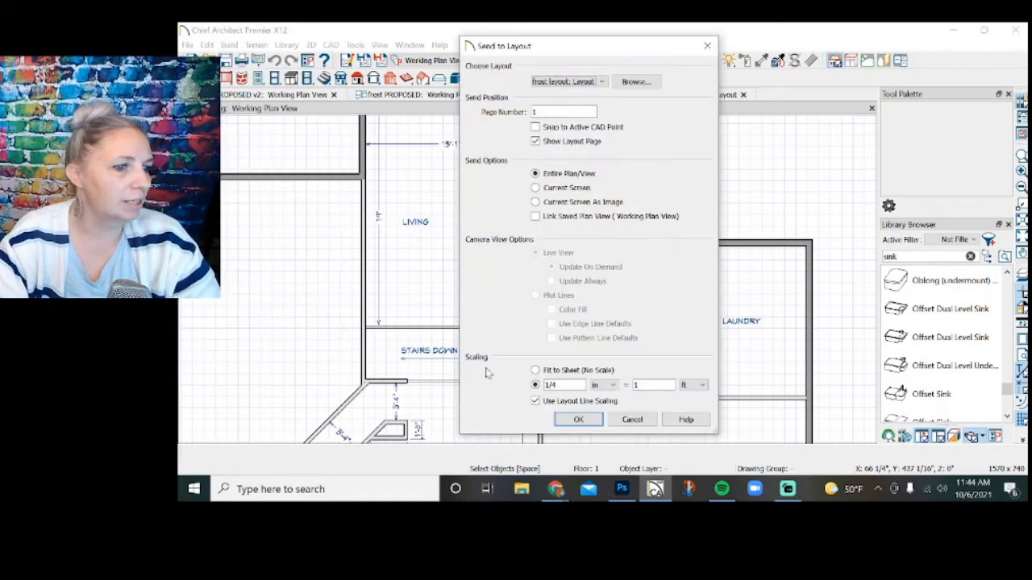
pyautogui.click(581, 420)
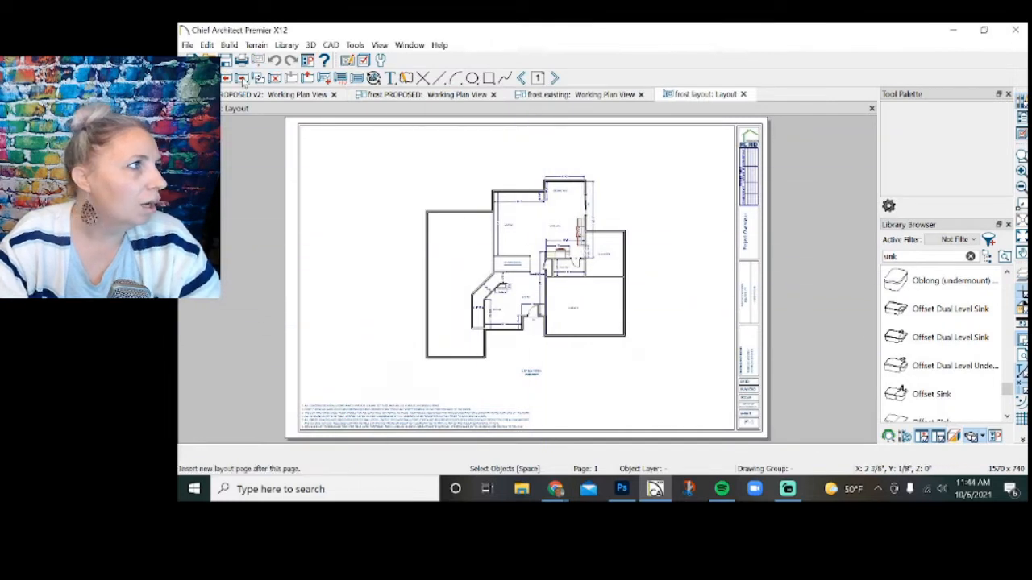
# Crop the existing plan's layout box around the main living areas and place it near the sheet's left border.
pyautogui.click(426, 277)
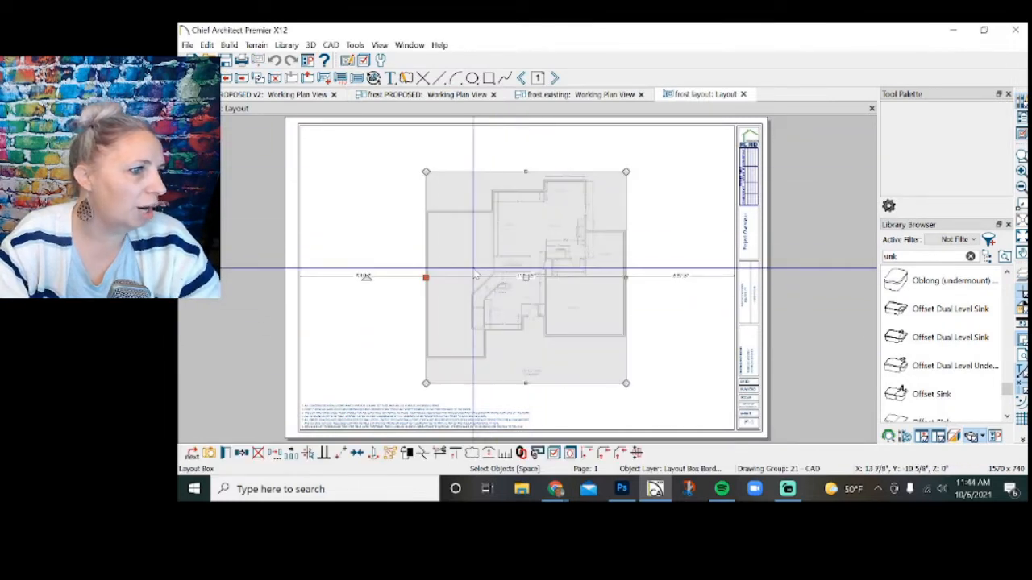
pyautogui.moveTo(424, 278); pyautogui.dragTo(454, 279)
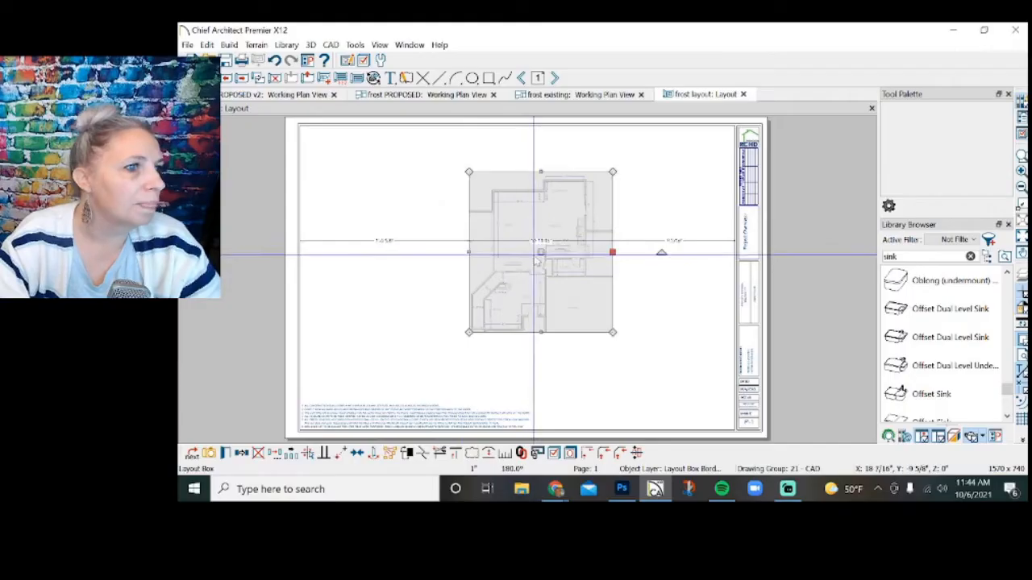
pyautogui.moveTo(541, 252); pyautogui.dragTo(392, 247)
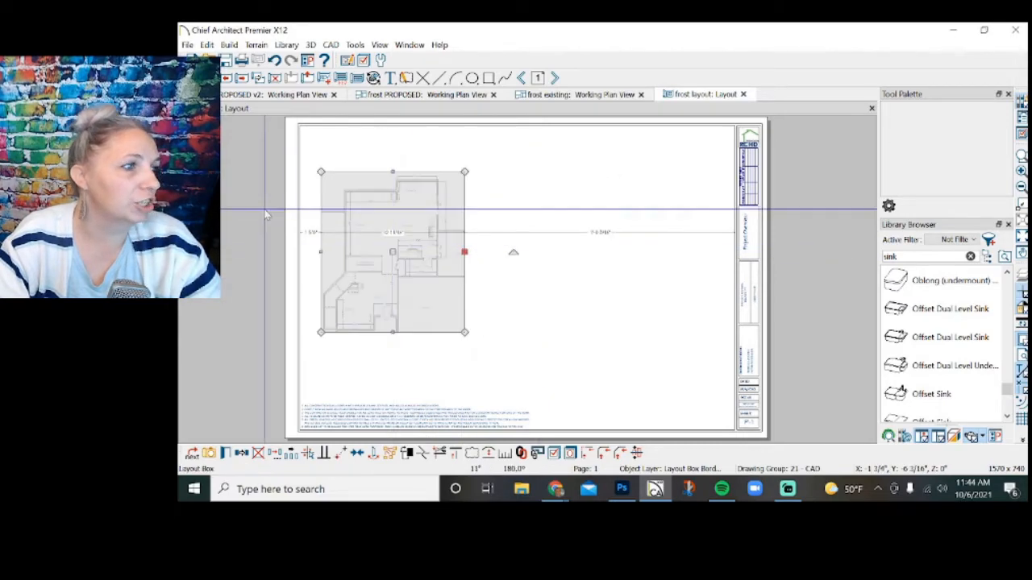
pyautogui.scroll(3, 283, 250)
pyautogui.scroll(1, 292, 264)
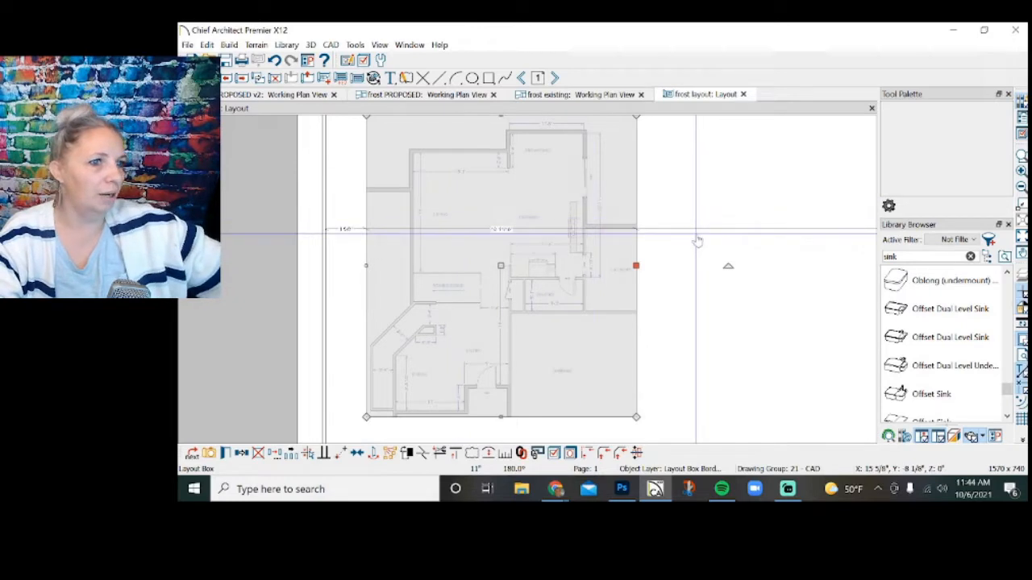
pyautogui.click(695, 229)
pyautogui.click(710, 319)
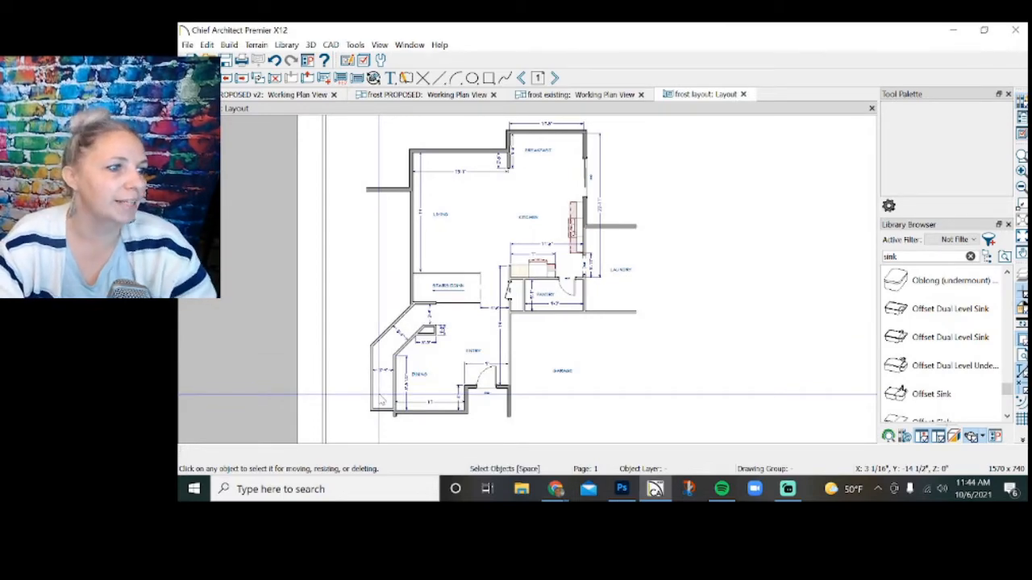
pyautogui.scroll(-1, 752, 163)
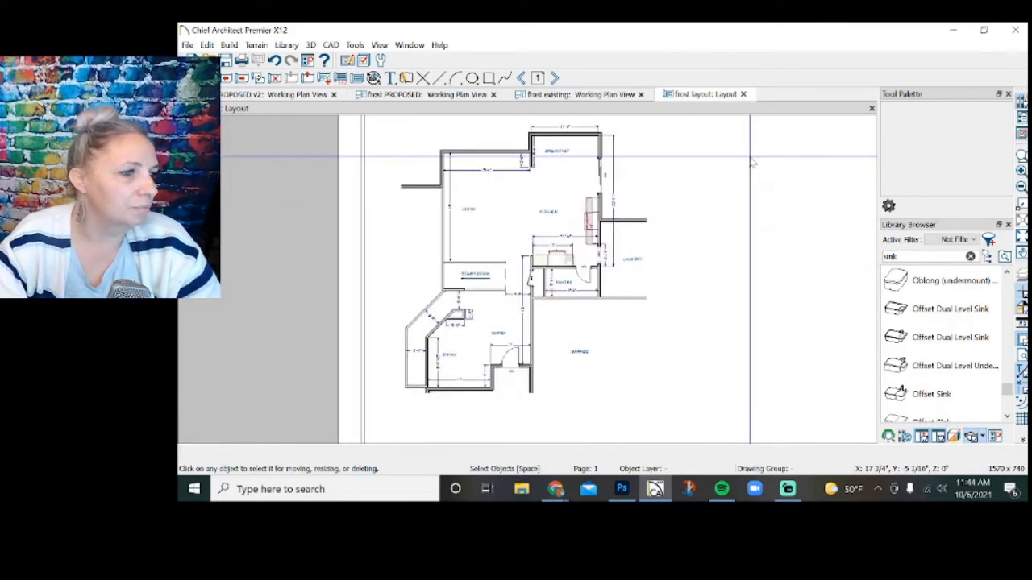
pyautogui.scroll(-1, 645, 242)
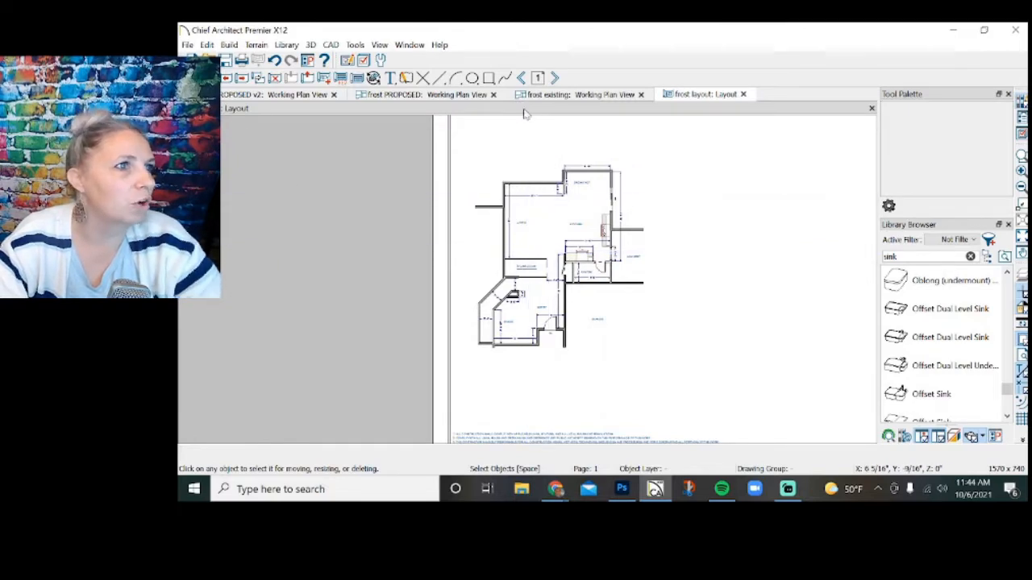
# Shift the LAUNDRY label closer to the kitchen wall in the existing plan and trim its layout box on the laundry side.
pyautogui.click(552, 96)
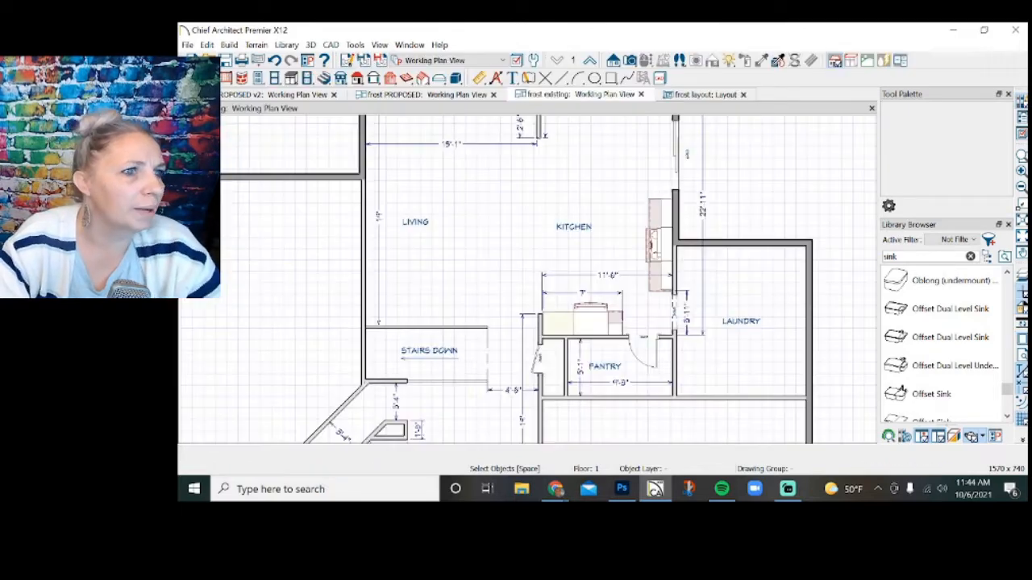
pyautogui.click(740, 322)
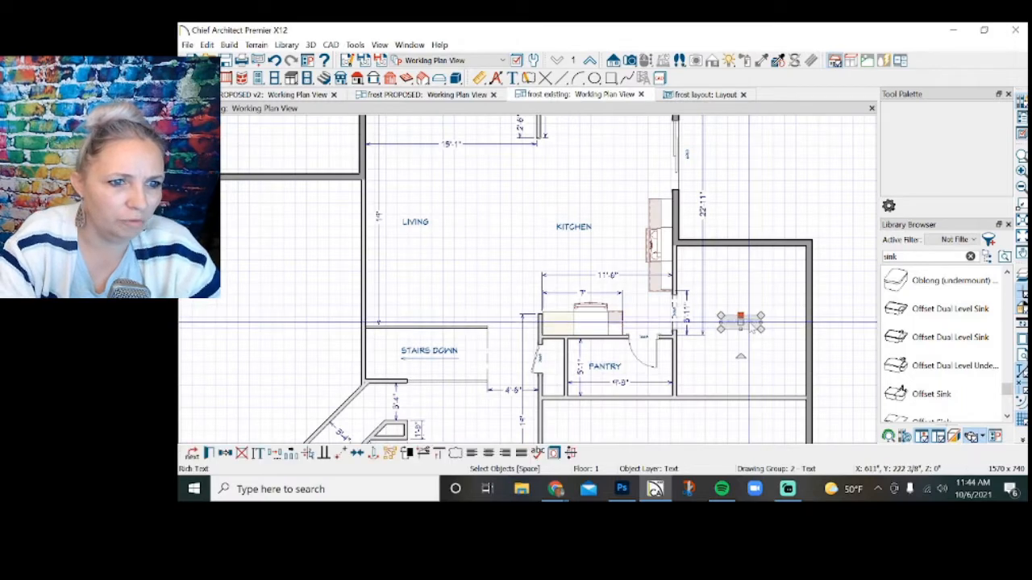
pyautogui.moveTo(737, 323); pyautogui.dragTo(725, 323)
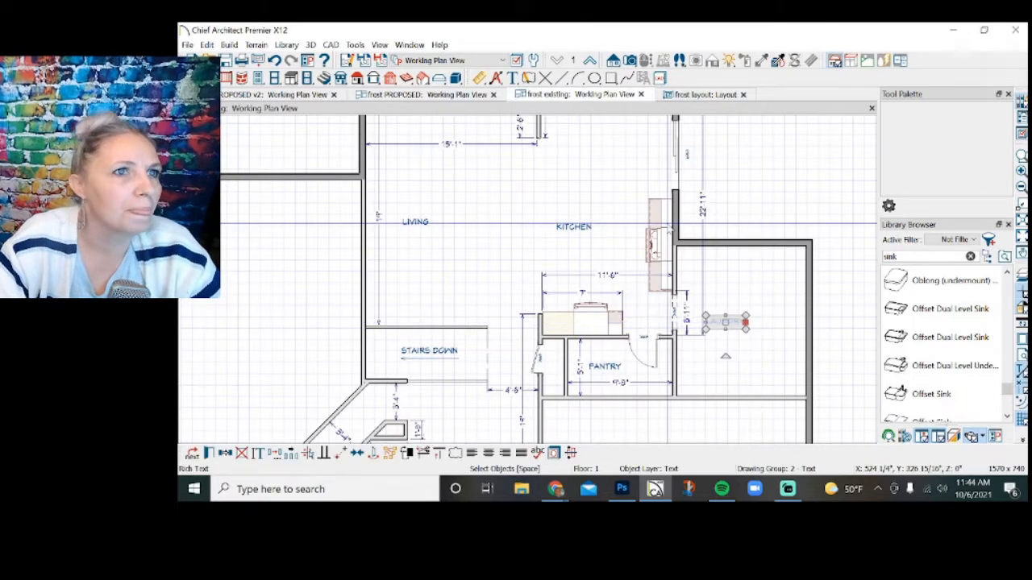
pyautogui.click(697, 96)
pyautogui.click(637, 270)
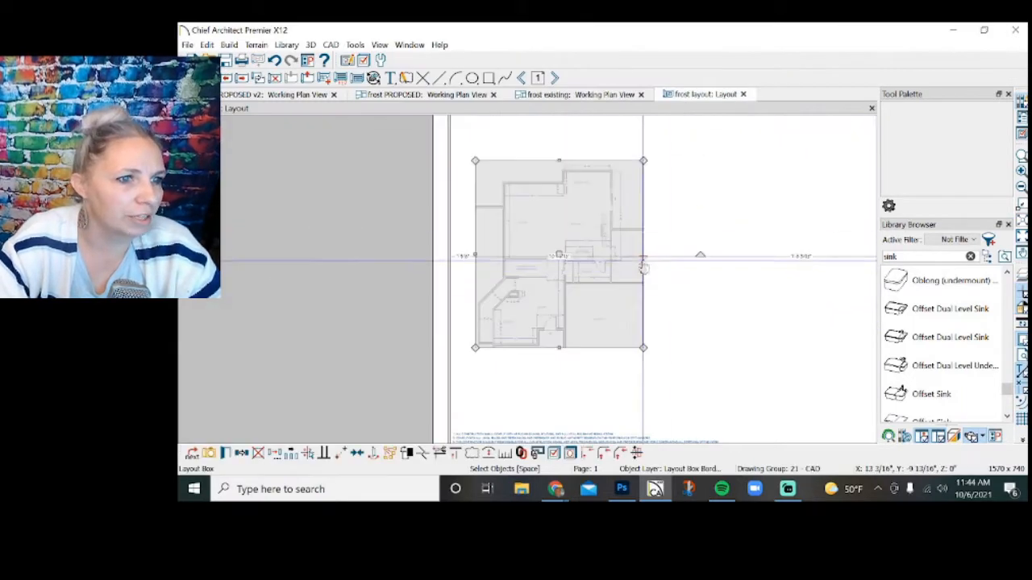
pyautogui.moveTo(645, 270); pyautogui.dragTo(635, 272)
pyautogui.click(662, 283)
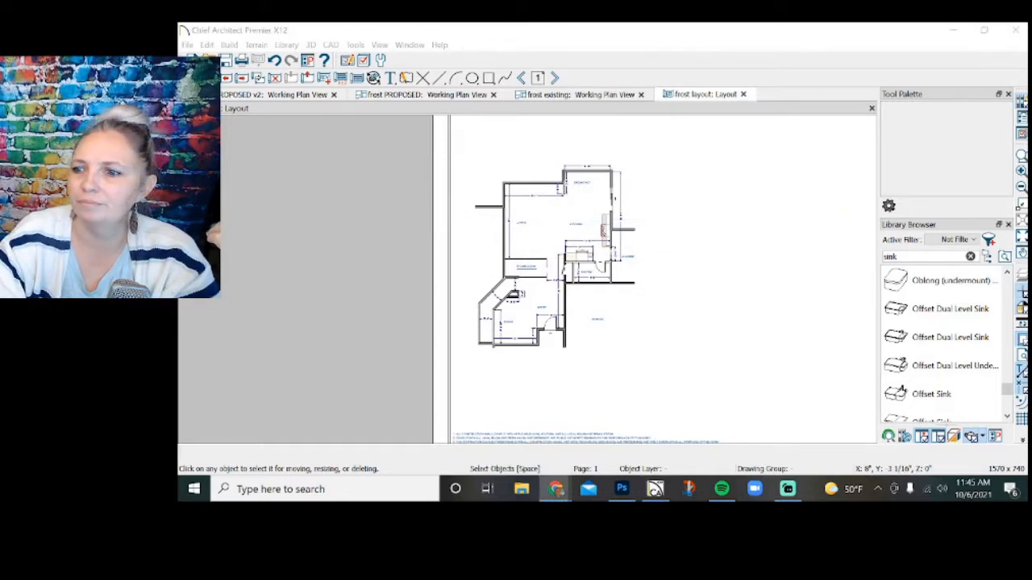
# Send the entire first proposed plan to layout page 1 at a scale of 1/4 in = 1 ft.
pyautogui.hotkey('alt', 'Tab')
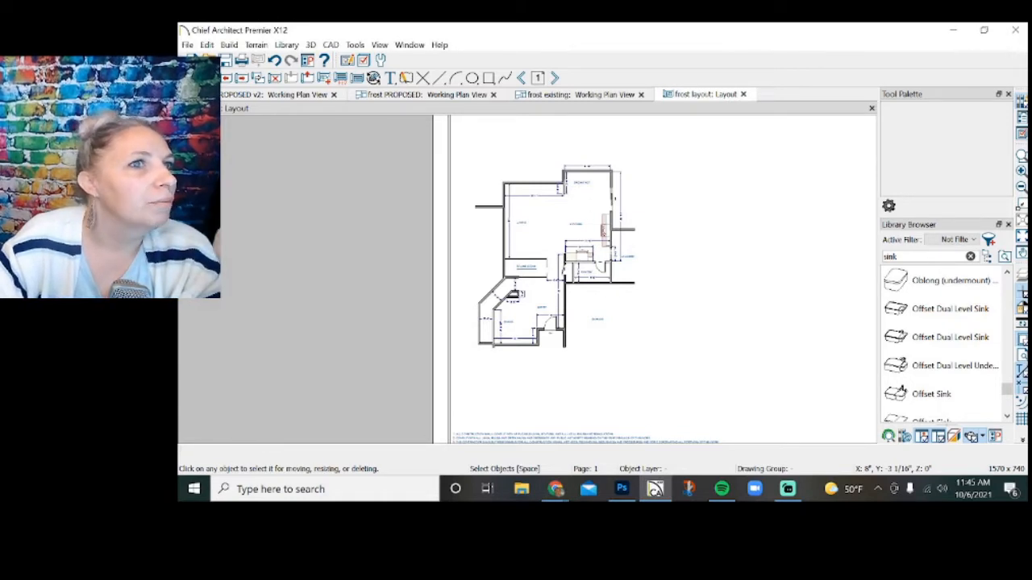
pyautogui.click(425, 95)
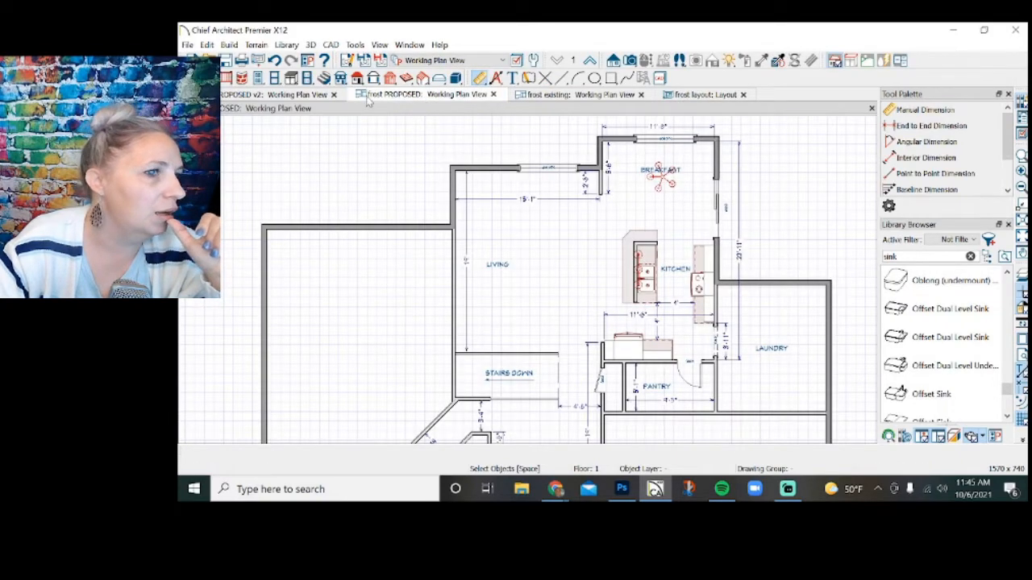
pyautogui.click(187, 44)
pyautogui.click(276, 345)
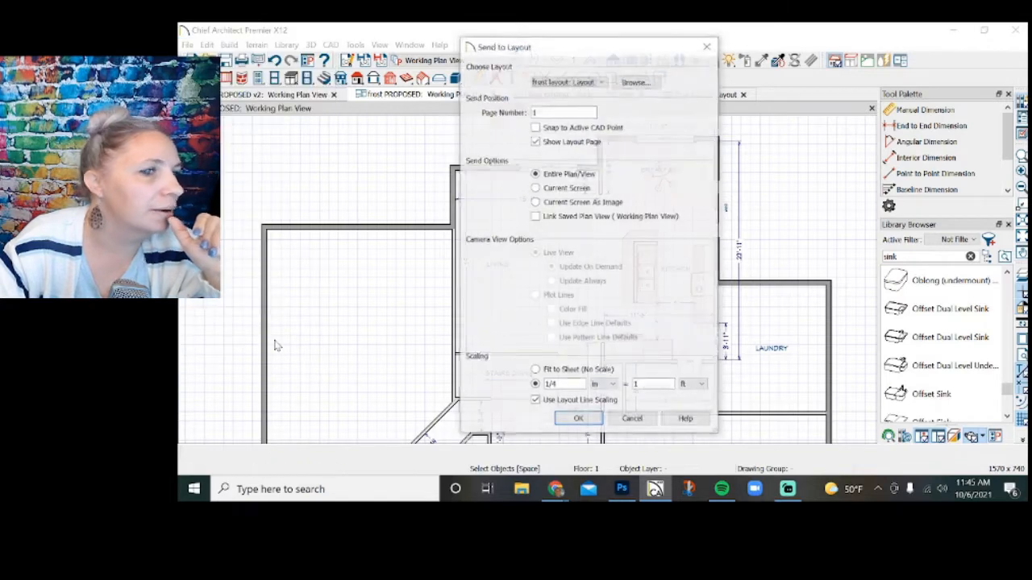
pyautogui.click(578, 420)
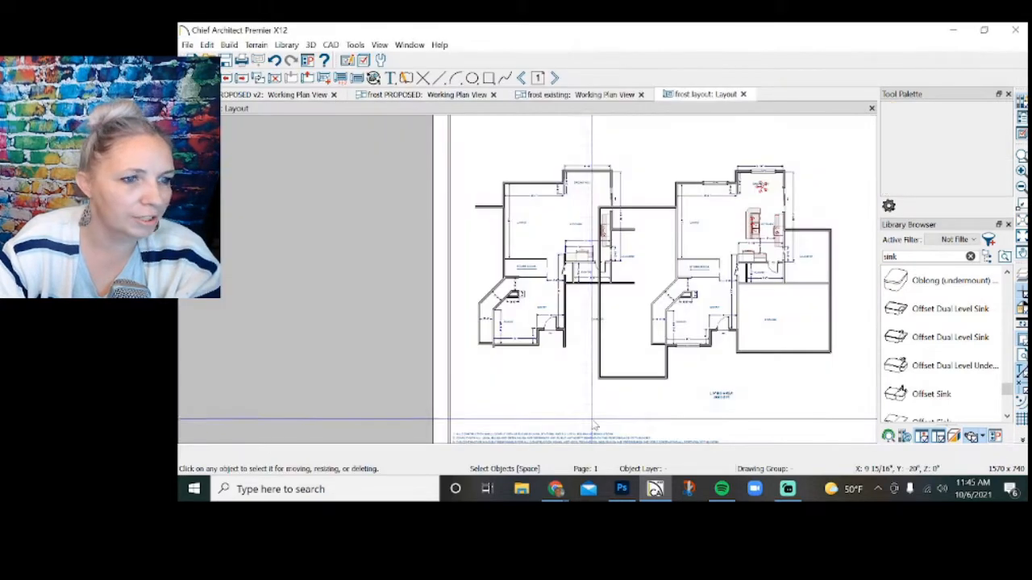
# Crop the proposed plan's layout box on three sides to match the extents of the existing plan view.
pyautogui.click(691, 241)
pyautogui.moveTo(597, 286); pyautogui.dragTo(648, 287)
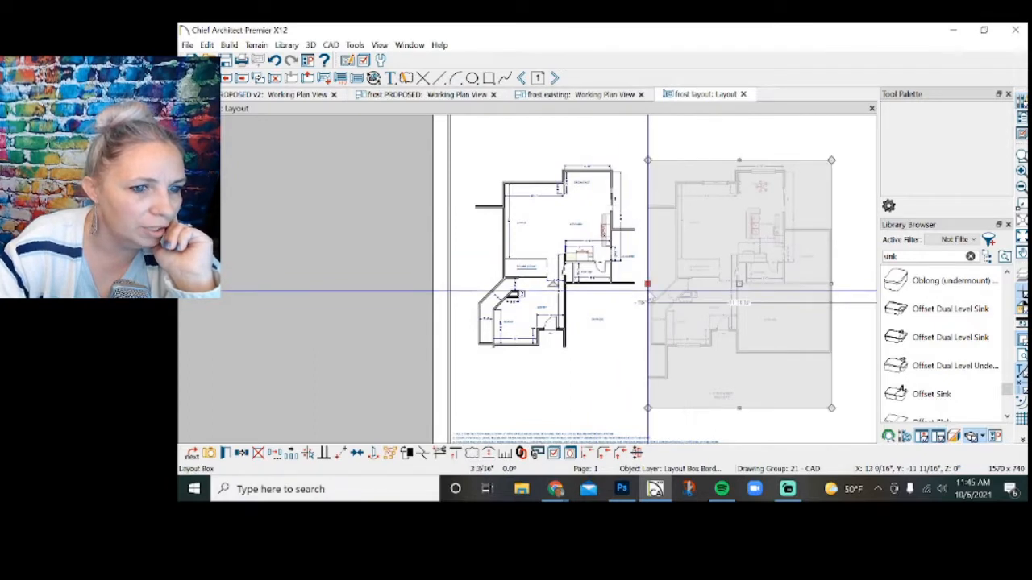
pyautogui.moveTo(739, 409); pyautogui.dragTo(739, 350)
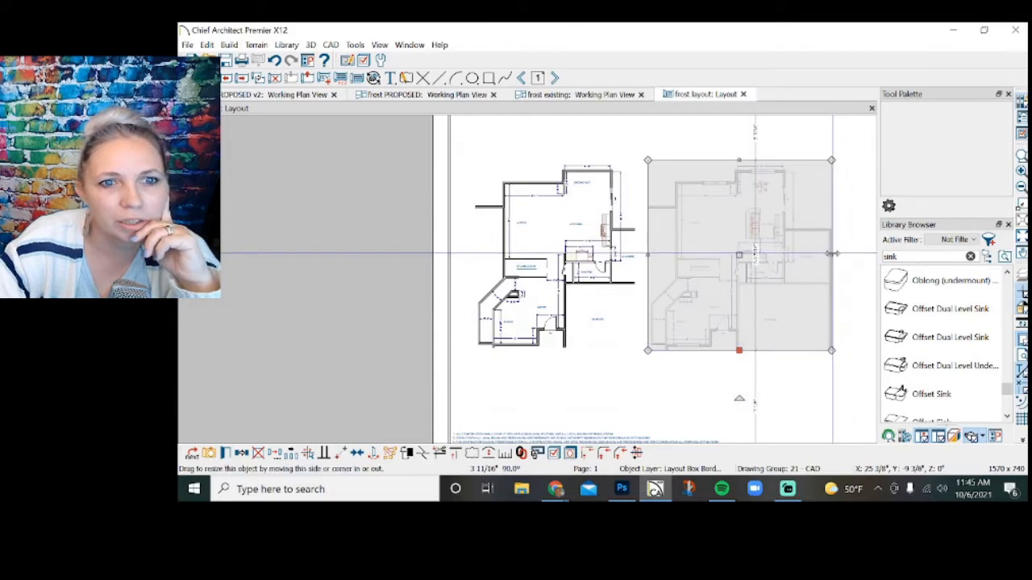
pyautogui.moveTo(832, 256); pyautogui.dragTo(812, 256)
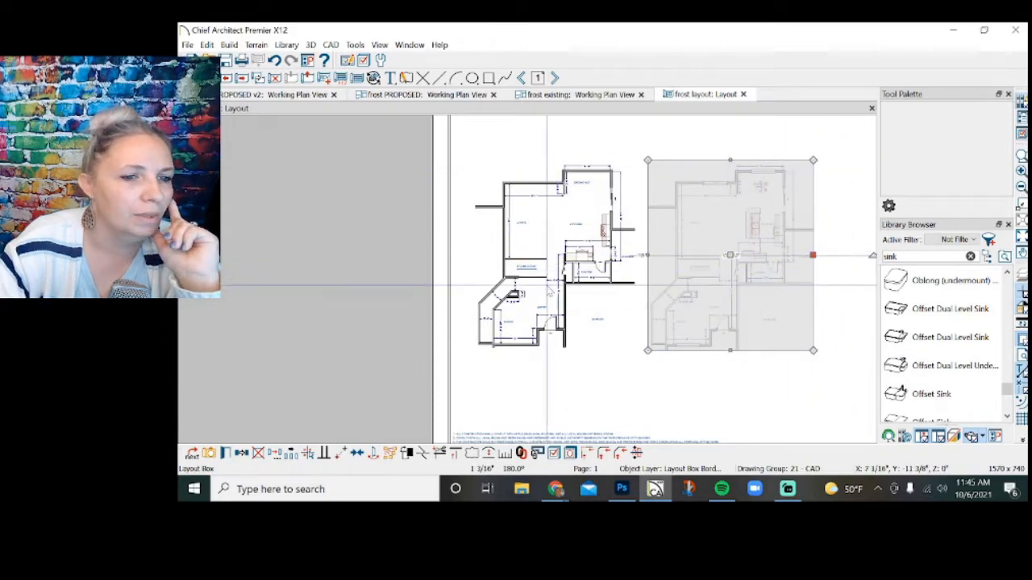
# Space the existing and proposed plan views apart and align them side by side along the sheet's upper border.
pyautogui.scroll(-2, 526, 258)
pyautogui.moveTo(653, 256); pyautogui.dragTo(682, 257)
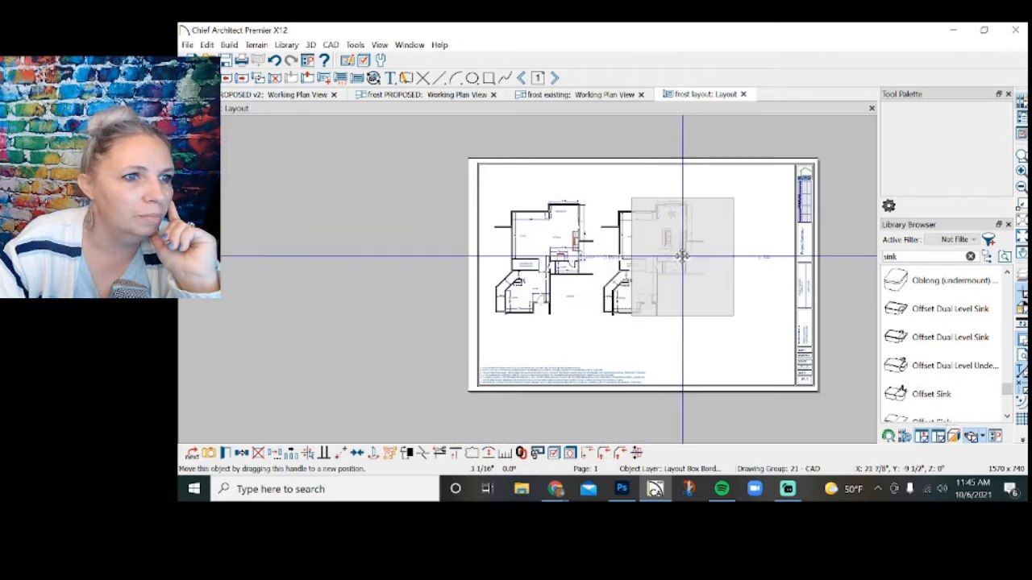
pyautogui.click(689, 348)
pyautogui.moveTo(688, 345); pyautogui.dragTo(519, 246)
pyautogui.moveTo(614, 257); pyautogui.dragTo(610, 228)
pyautogui.click(692, 339)
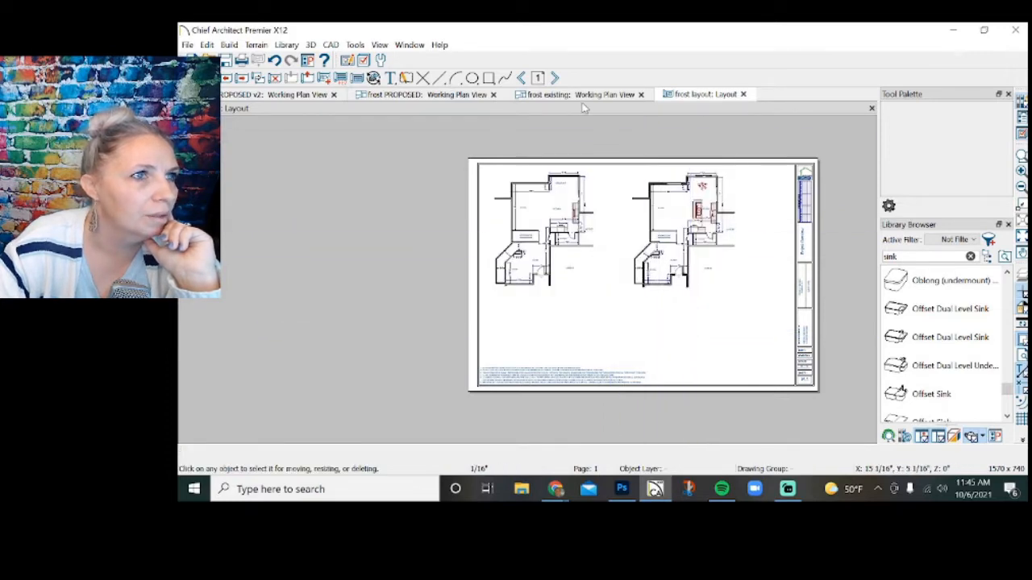
# Capture the kitchen, breakfast and pantry area of the v2 proposed plan as a screenshot with Snip & Sketch.
pyautogui.click(300, 95)
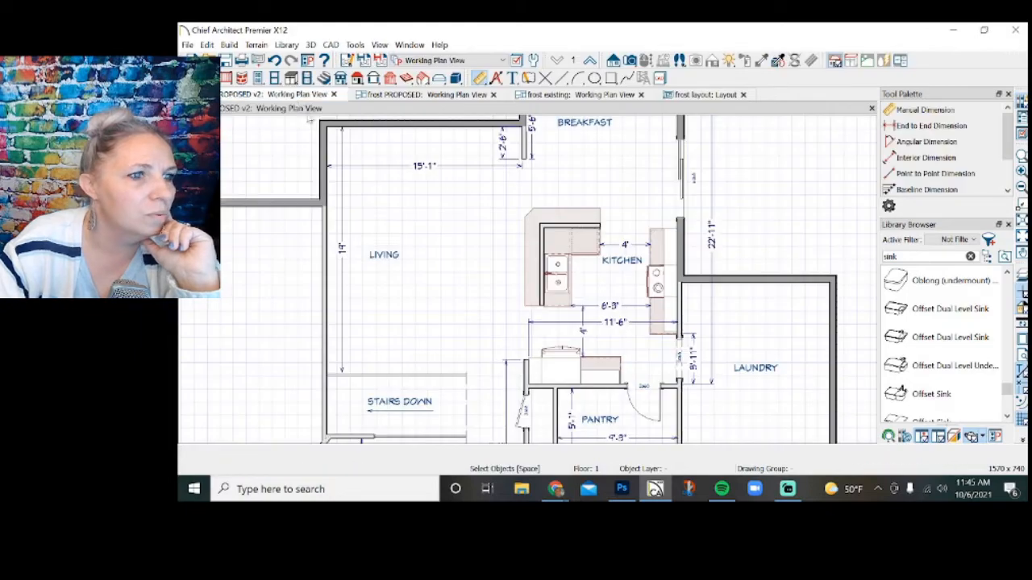
pyautogui.click(688, 488)
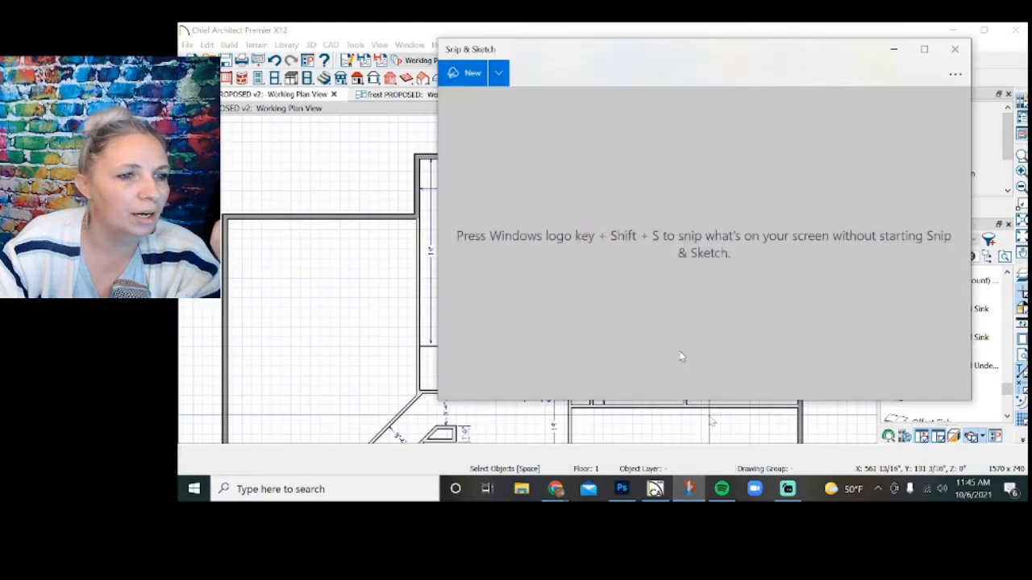
pyautogui.click(462, 73)
pyautogui.moveTo(506, 134)
pyautogui.mouseDown()
pyautogui.moveTo(749, 282)
pyautogui.moveTo(730, 395)
pyautogui.mouseUp()
# Save the kitchen screenshot as a PNG in the client's project folder with a bad-island note in its name, and close Snip & Sketch.
pyautogui.click(872, 73)
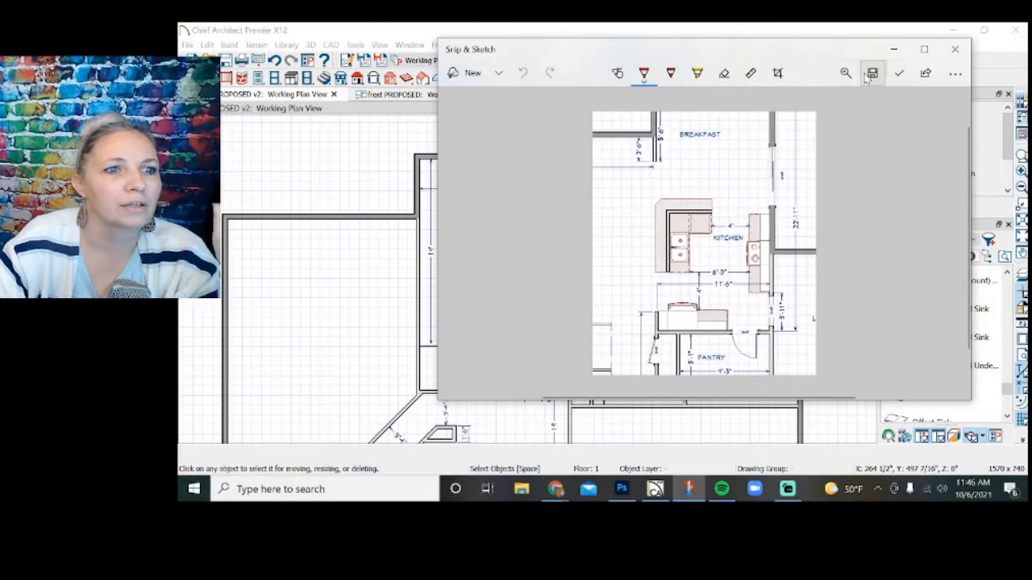
pyautogui.click(496, 178)
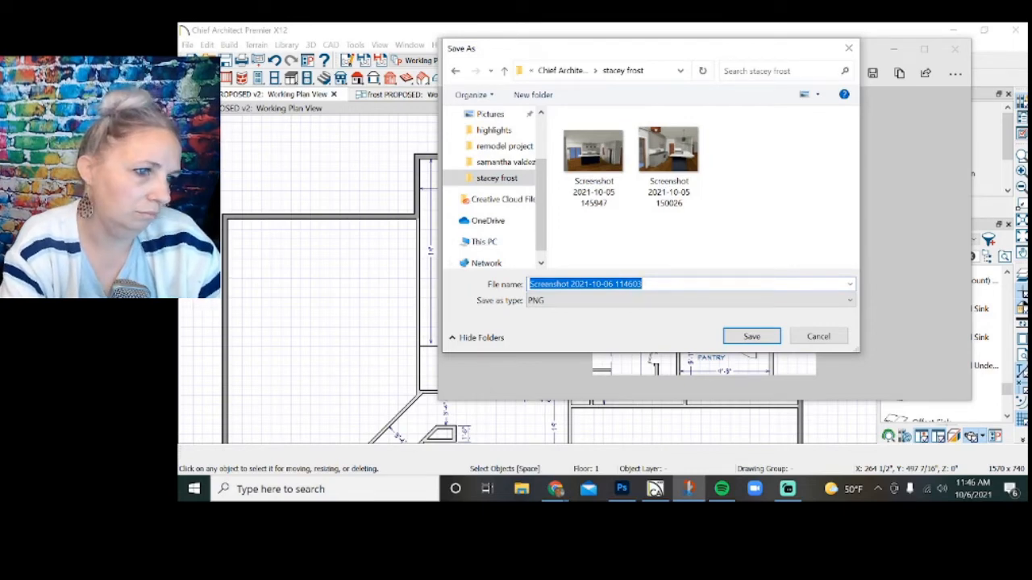
pyautogui.click(642, 283)
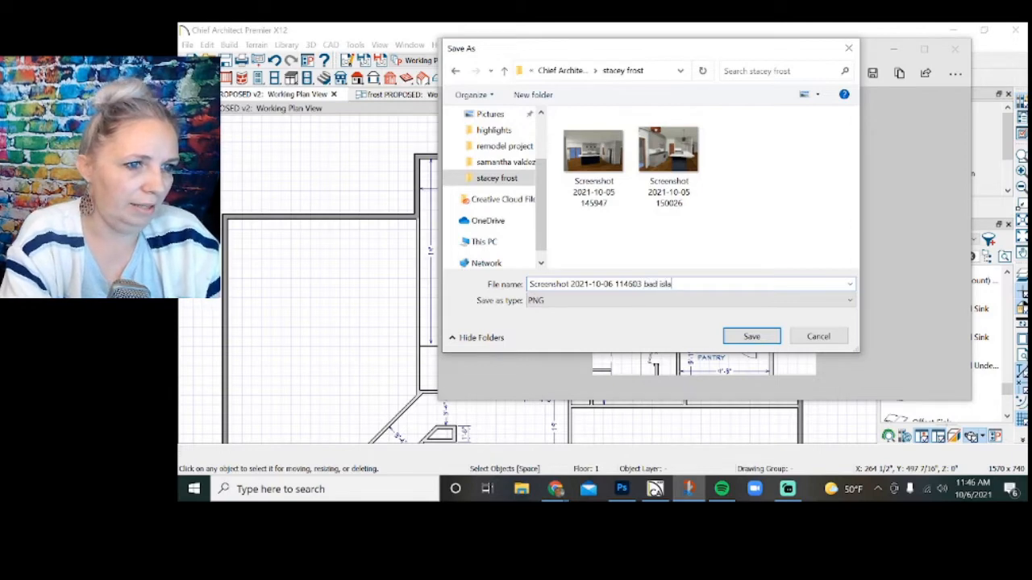
pyautogui.press('Return')
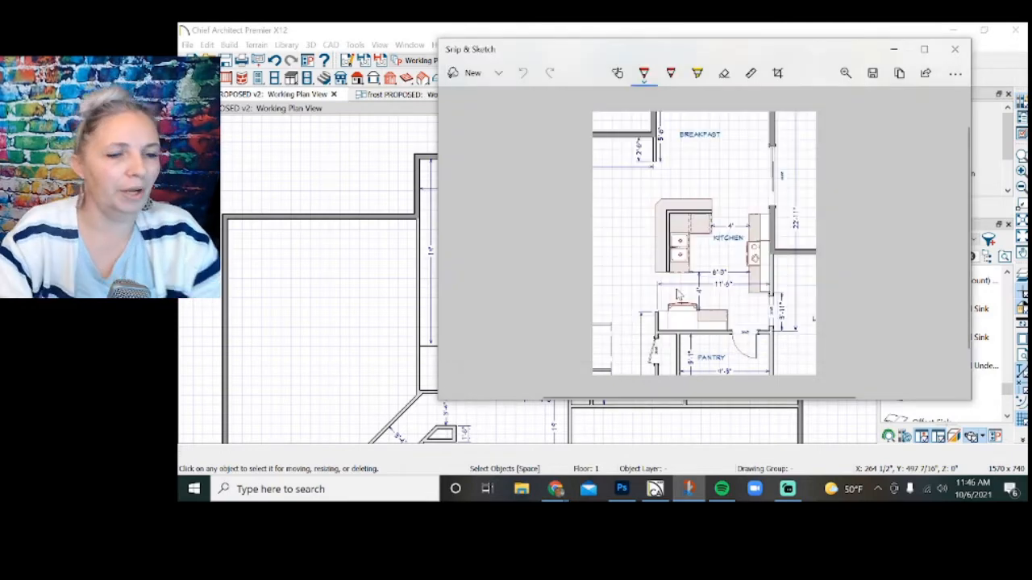
pyautogui.click(956, 50)
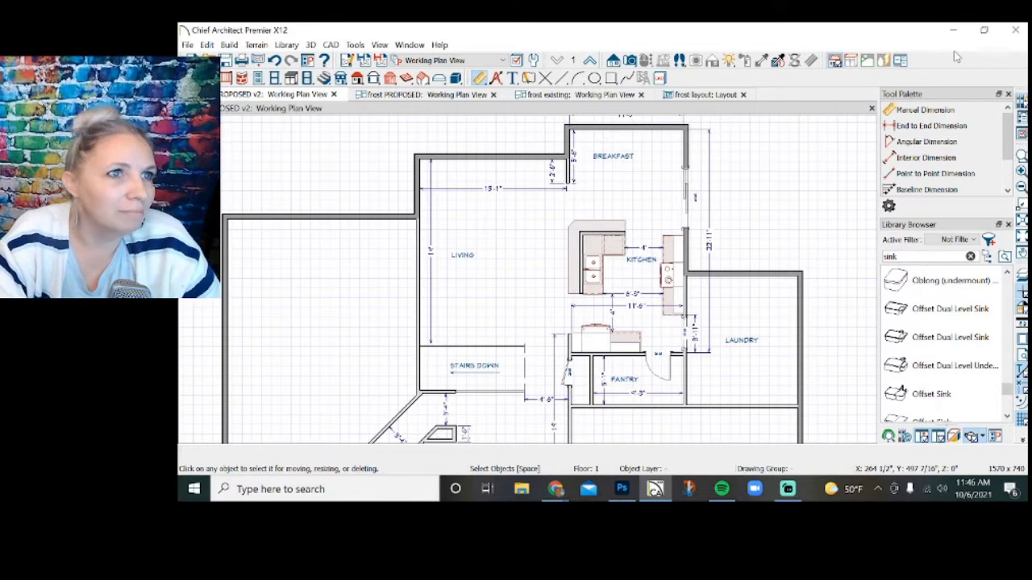
# Close the v2 proposed plan and draw a vertical dividing line about 1'-2 1/8" long between the layout's two plan views.
pyautogui.click(333, 95)
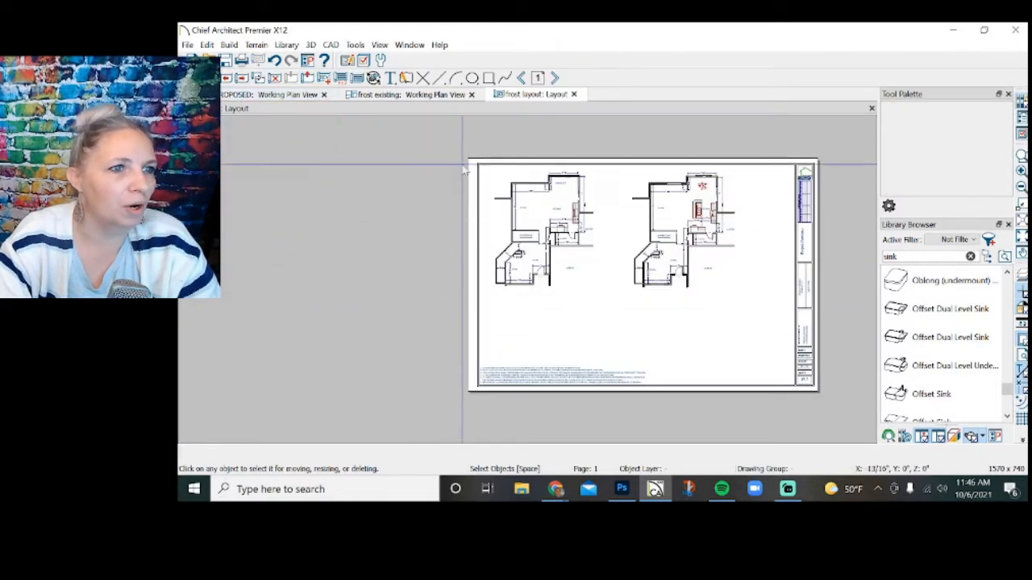
pyautogui.scroll(1, 465, 170)
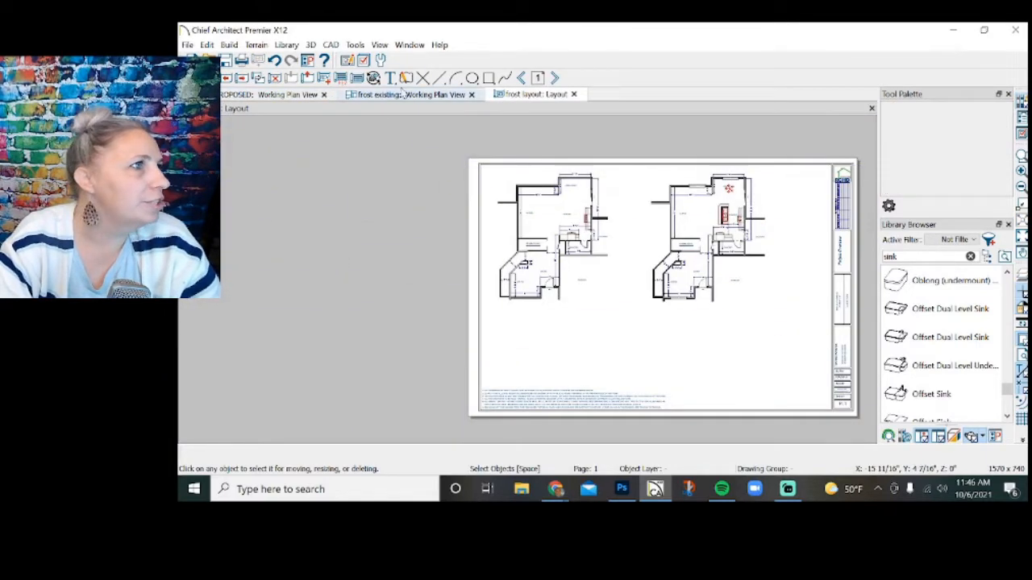
pyautogui.click(439, 77)
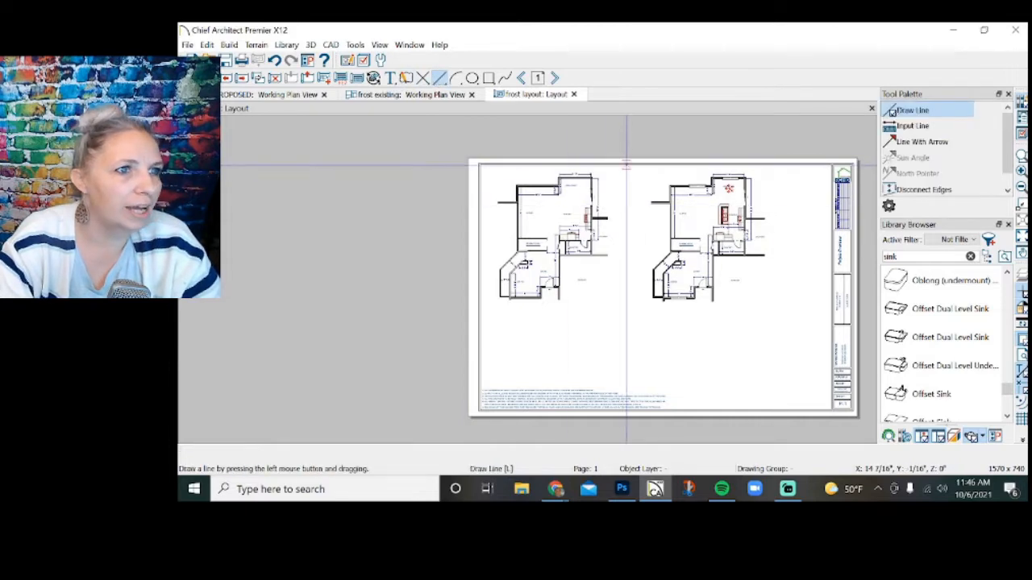
pyautogui.moveTo(626, 166); pyautogui.dragTo(632, 316)
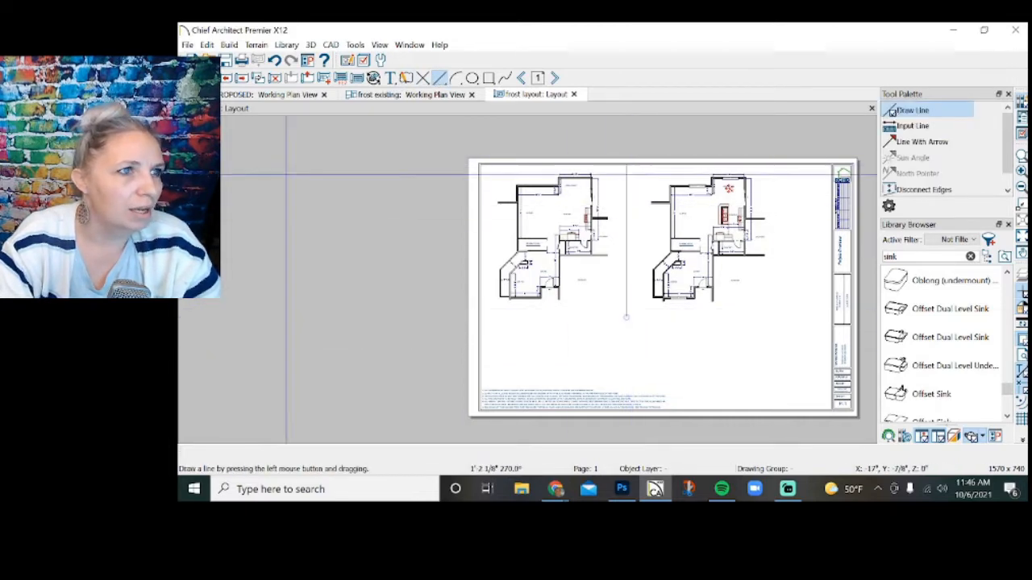
# Place a marker beneath the existing plan view labelled EXISTING PLAN with 1/4" = 1'-0" below the line.
pyautogui.click(389, 78)
pyautogui.click(907, 189)
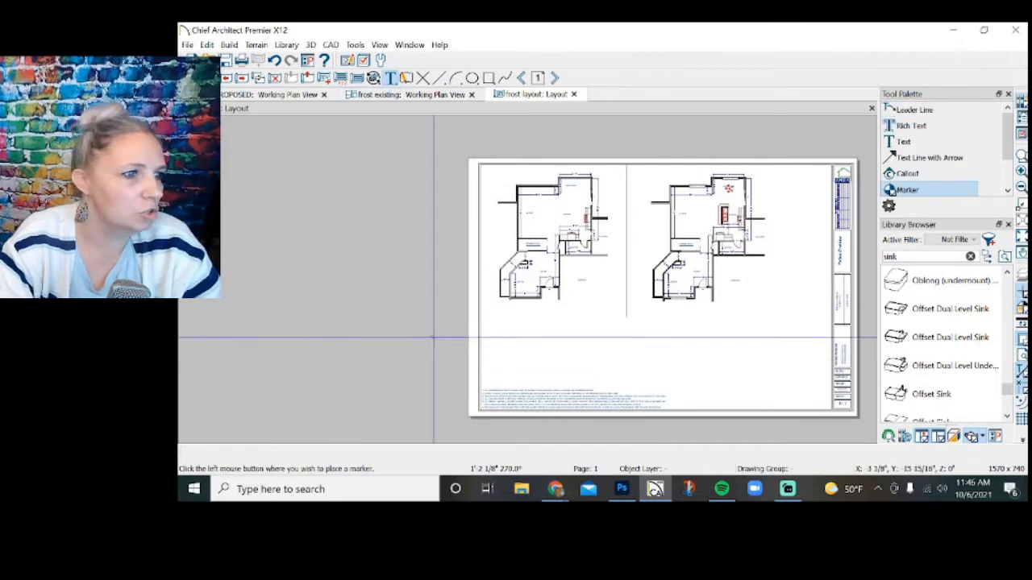
pyautogui.click(500, 321)
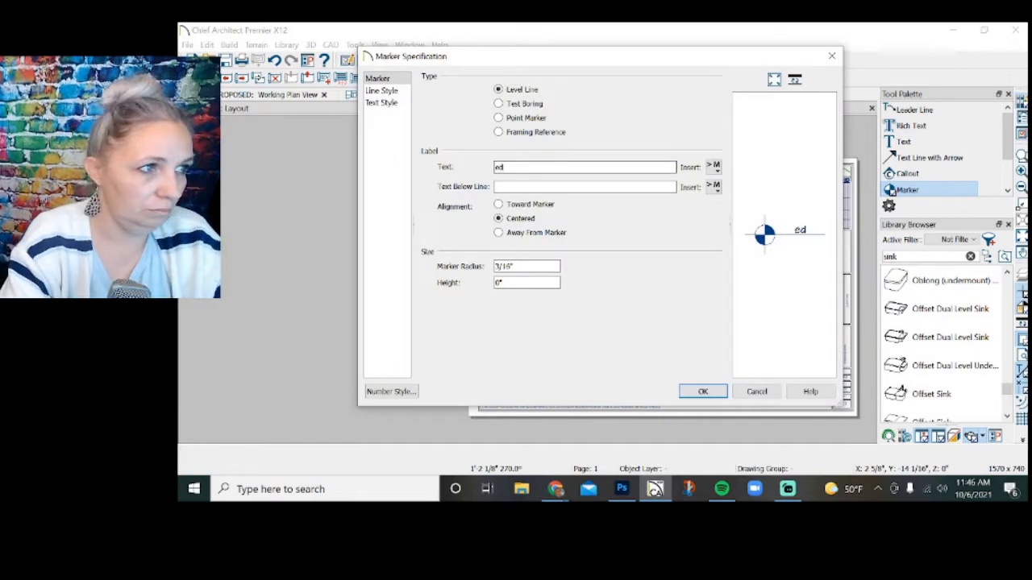
pyautogui.write('EXIS')
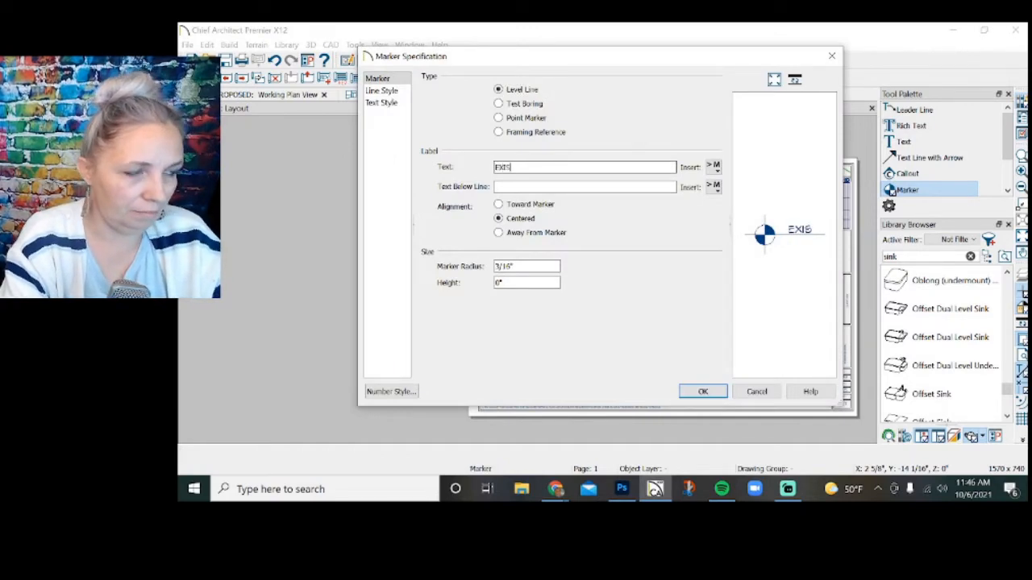
pyautogui.write('TING PLAN')
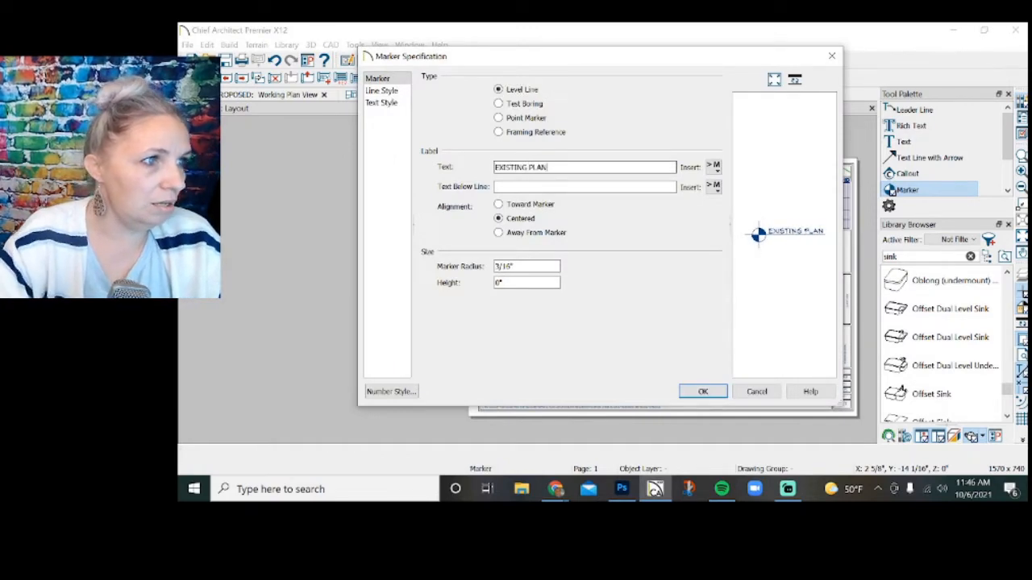
pyautogui.click(545, 187)
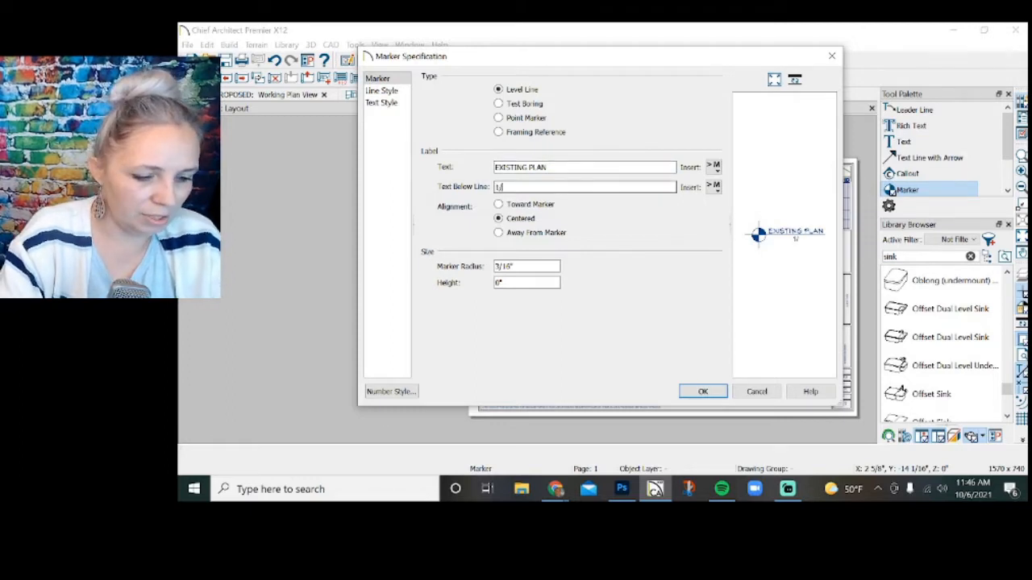
pyautogui.write('1/4" = 1\'-0"')
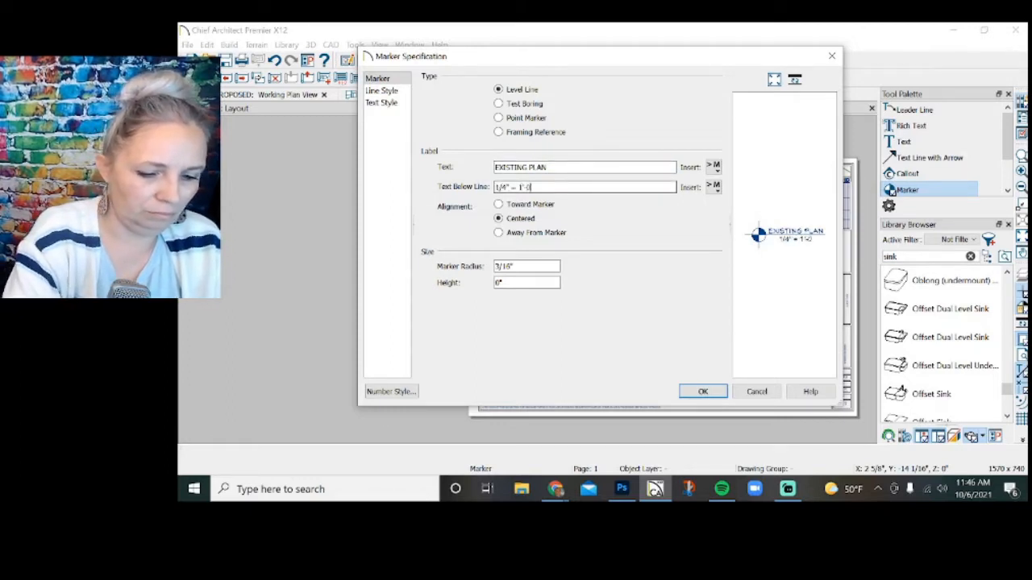
pyautogui.click(702, 391)
# Copy the existing plan's marker beneath the proposed plan view and relabel the copy PROPOSED PLAN.
pyautogui.click(496, 312)
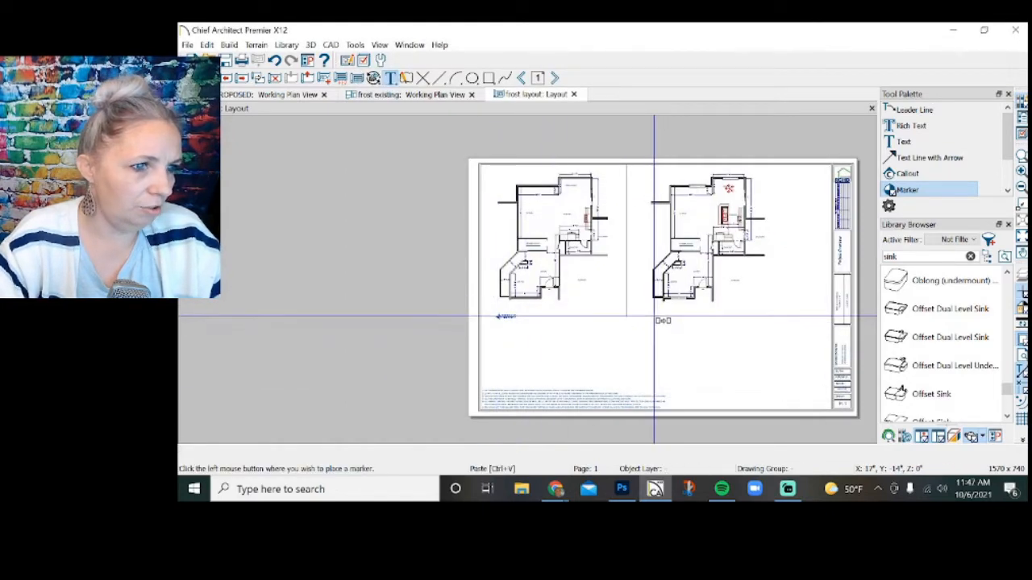
pyautogui.click(653, 315)
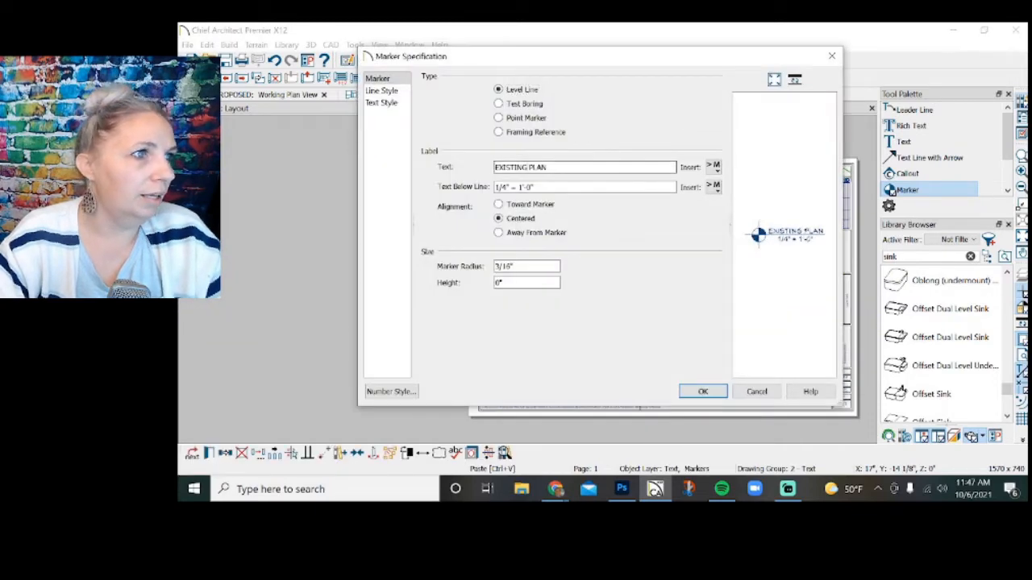
pyautogui.doubleClick(516, 167)
pyautogui.write('PROPOSED')
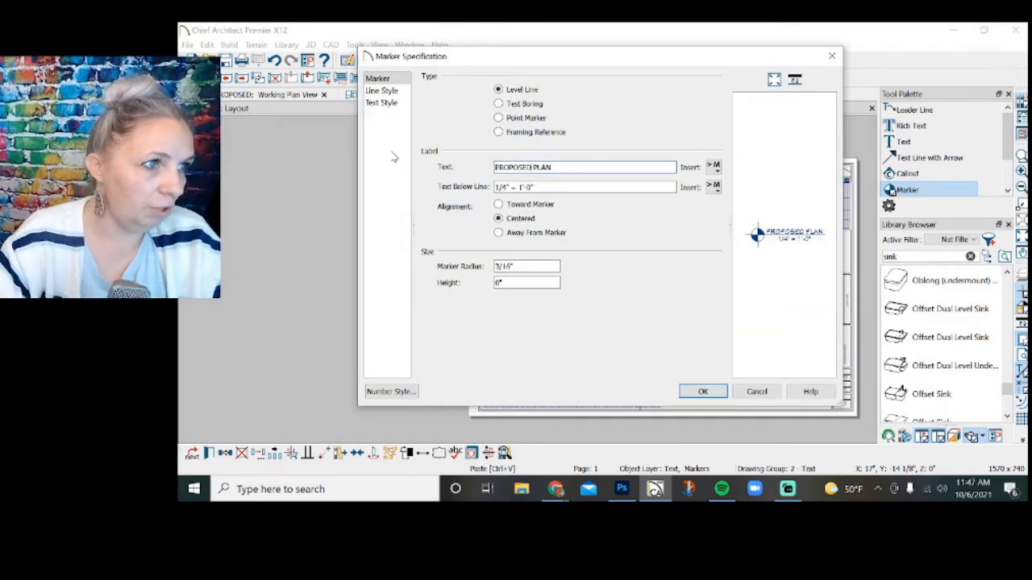
pyautogui.click(703, 392)
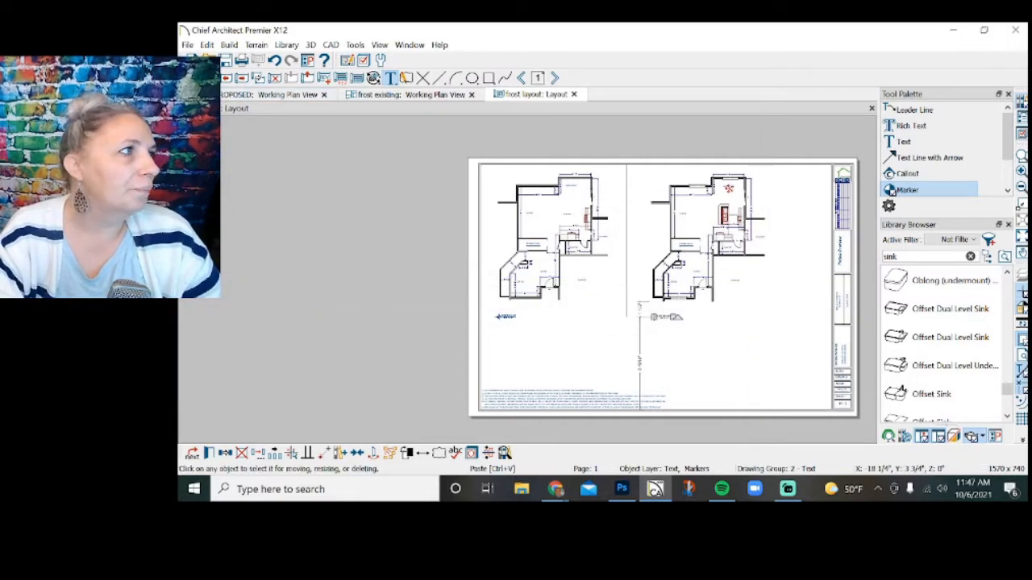
pyautogui.click(192, 78)
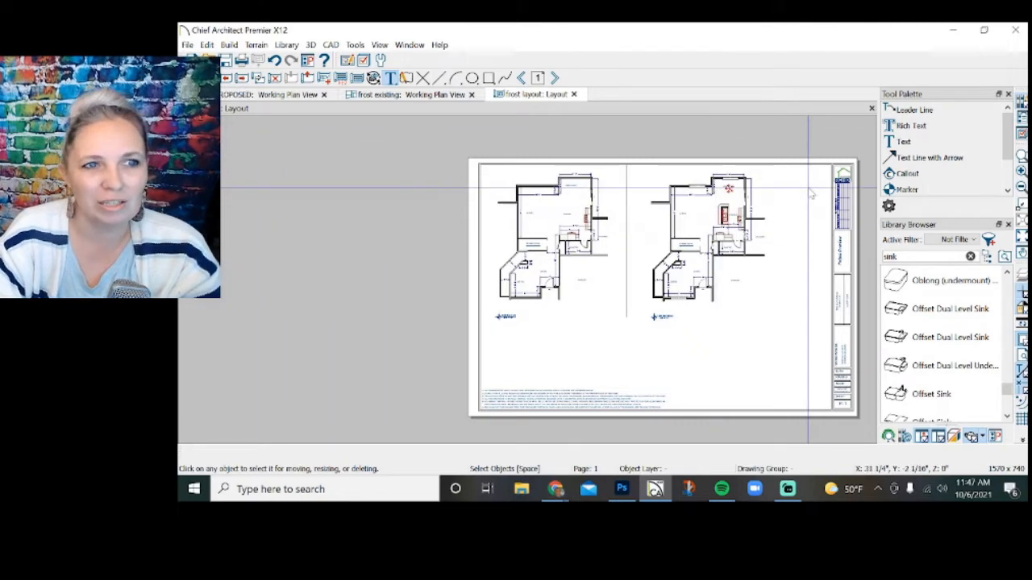
# Examine the existing and proposed kitchens on the layout and in their plan views, including the cooktop fixture in the proposed plan.
pyautogui.scroll(1, 806, 195)
pyautogui.scroll(1, 806, 187)
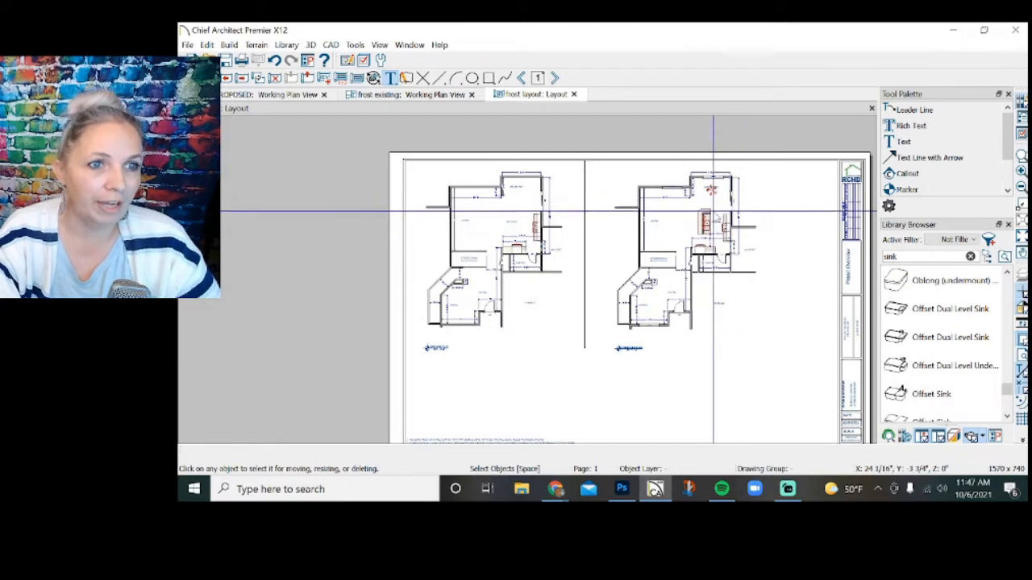
pyautogui.scroll(2, 727, 209)
pyautogui.scroll(1, 727, 210)
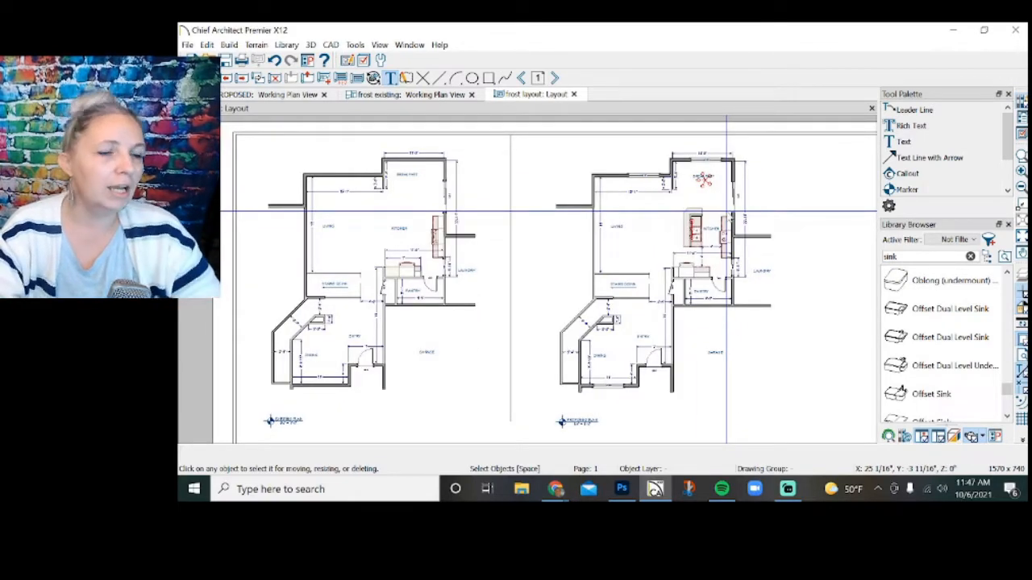
pyautogui.scroll(3, 725, 234)
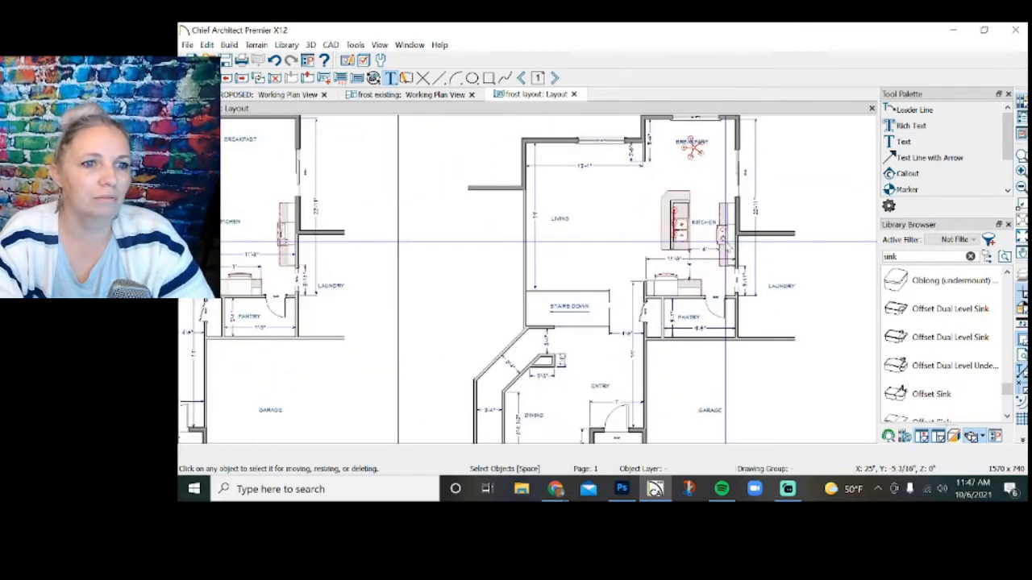
pyautogui.click(428, 95)
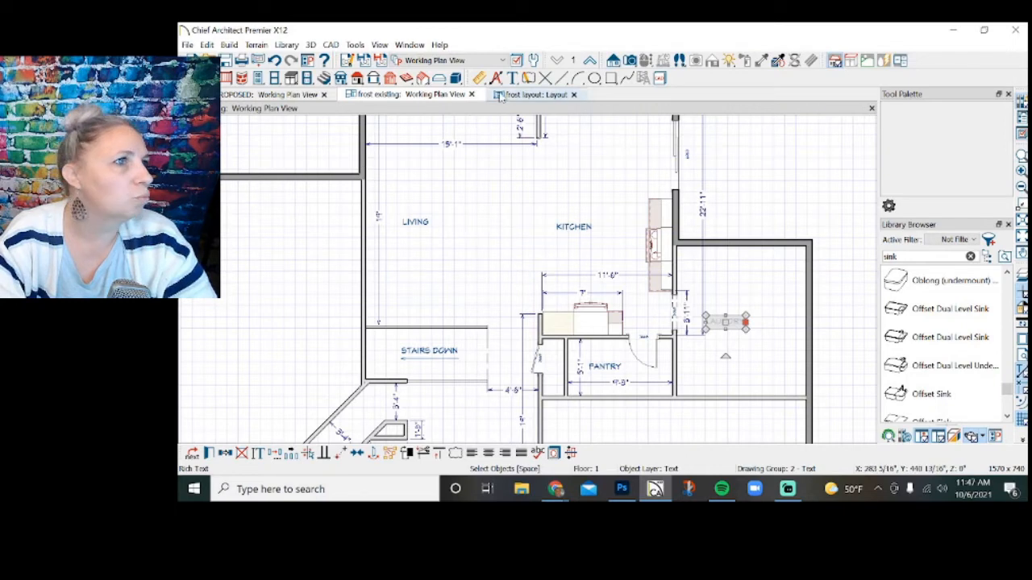
pyautogui.click(311, 96)
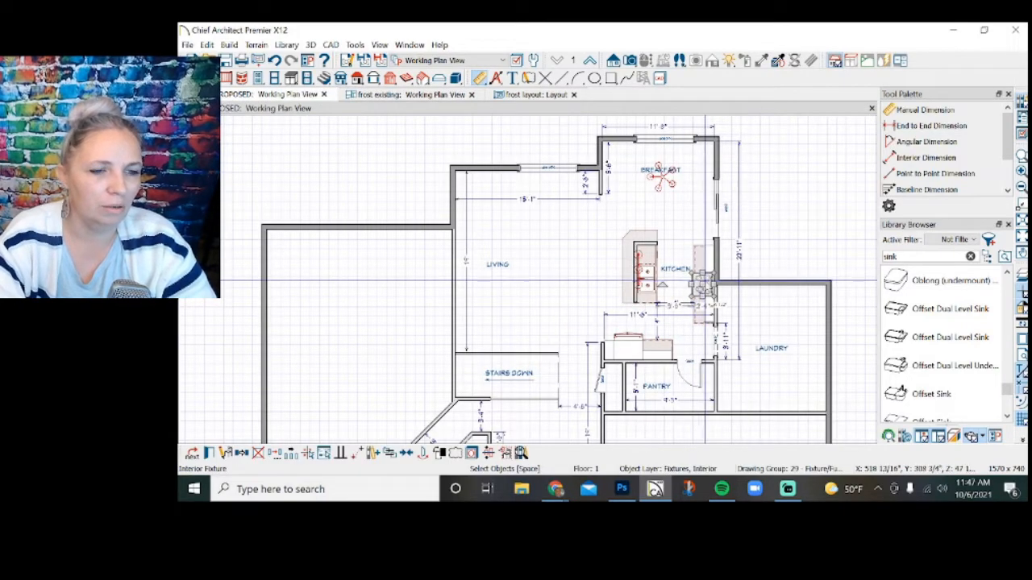
pyautogui.click(701, 285)
pyautogui.click(543, 97)
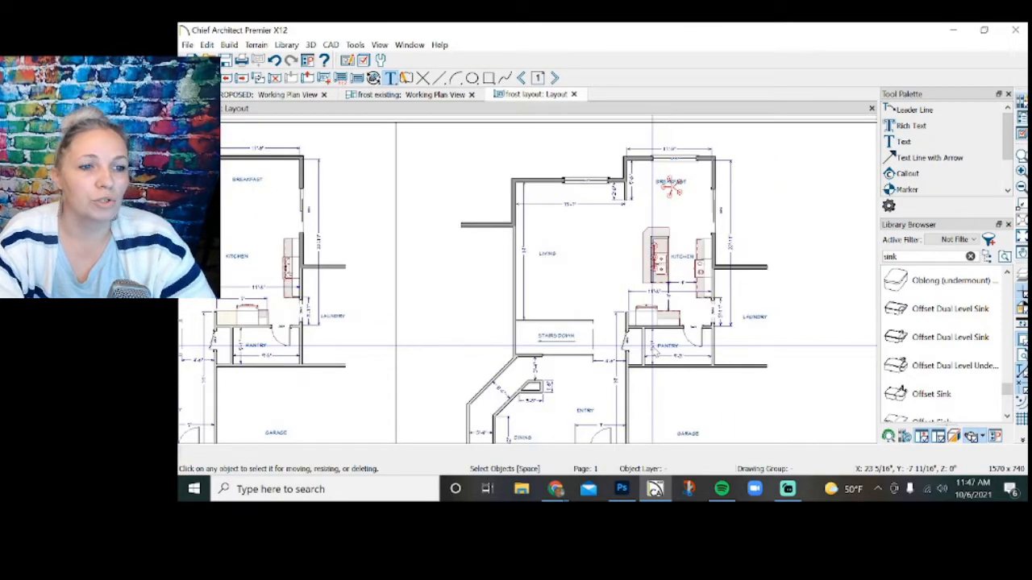
pyautogui.scroll(-3, 562, 181)
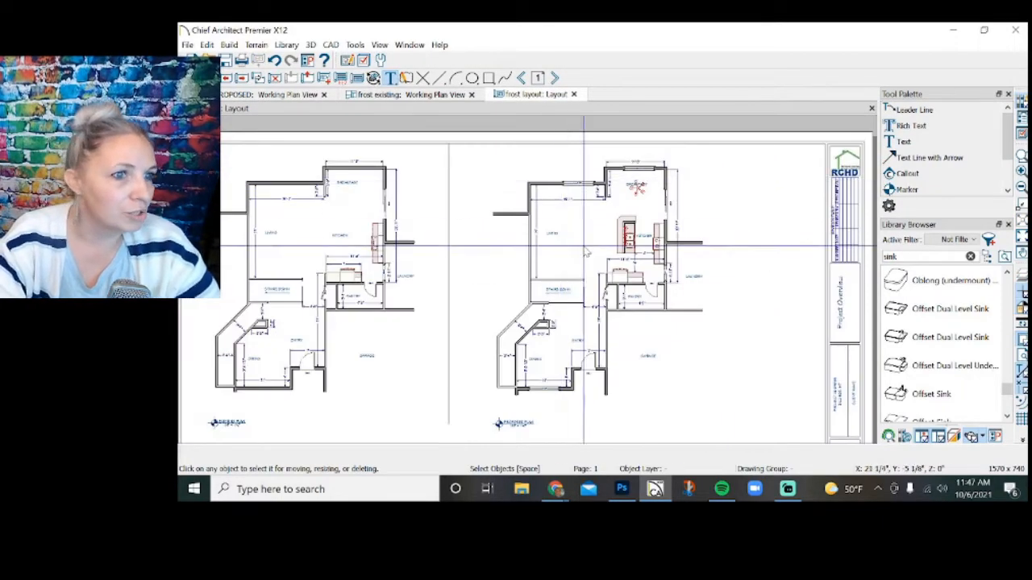
pyautogui.scroll(1, 567, 217)
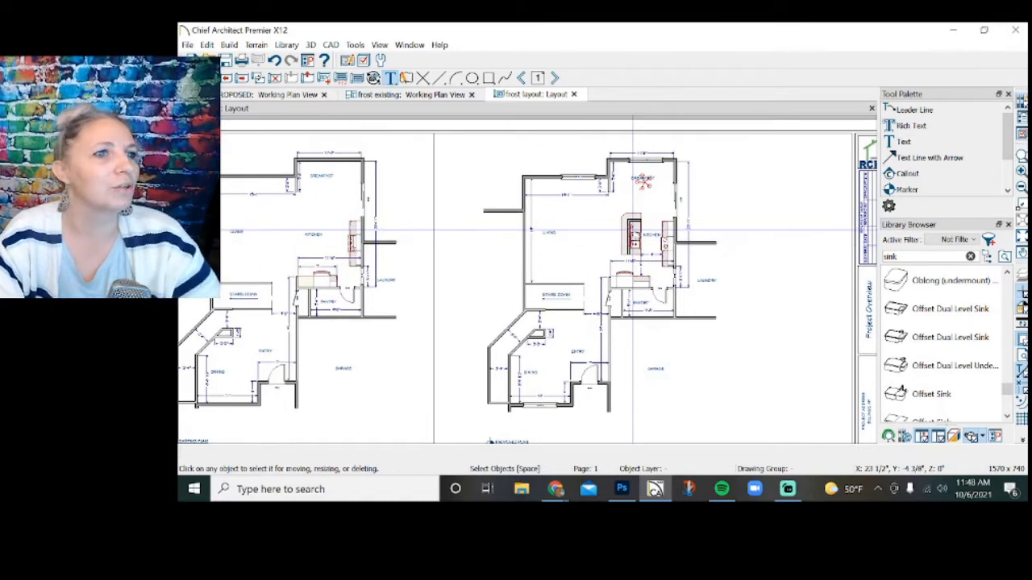
# Move the LAUNDRY room label in the proposed plan about 1'-2" left, toward the kitchen.
pyautogui.click(262, 98)
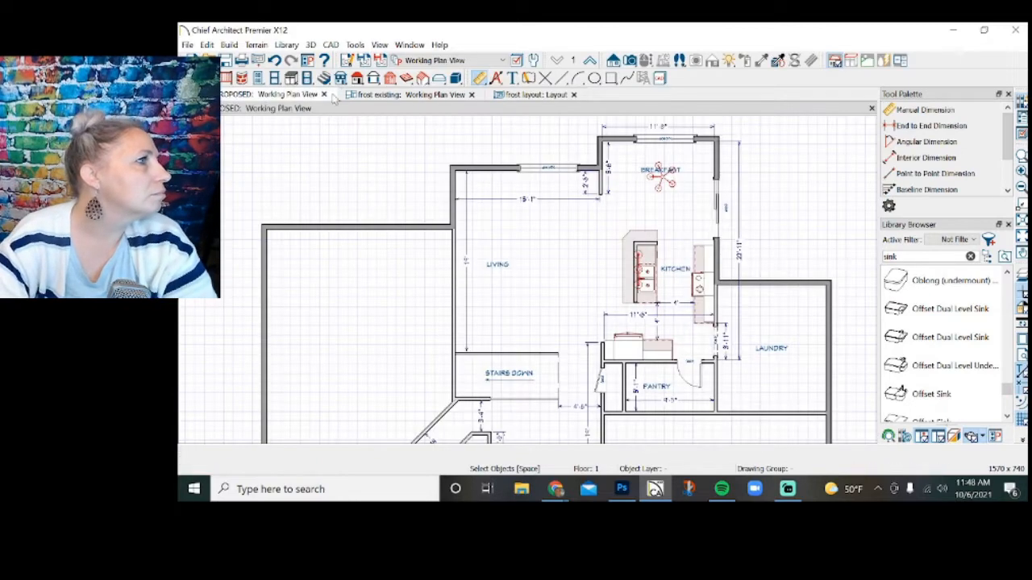
pyautogui.click(395, 97)
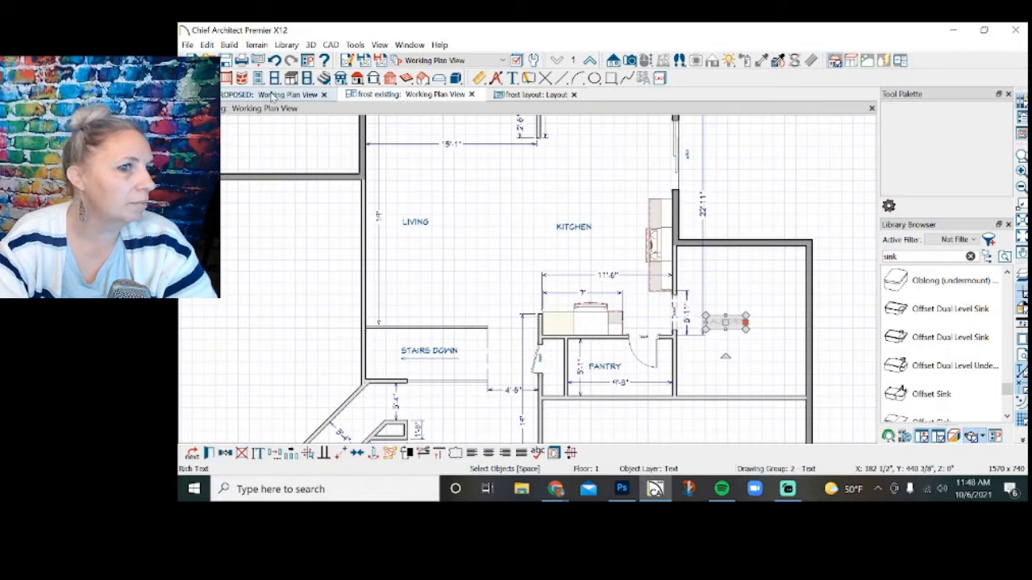
pyautogui.click(303, 95)
pyautogui.click(774, 350)
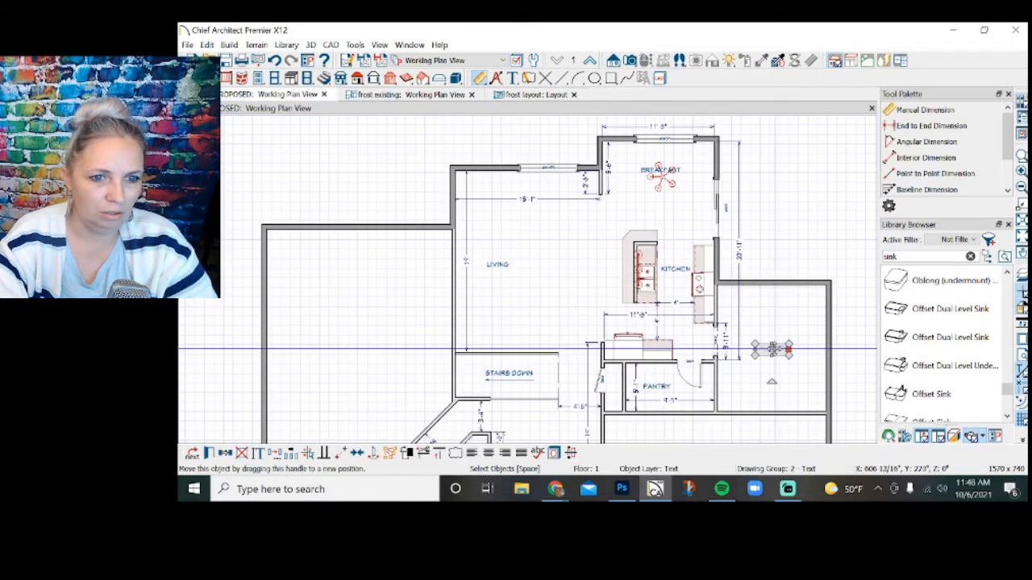
pyautogui.moveTo(760, 348); pyautogui.dragTo(765, 349)
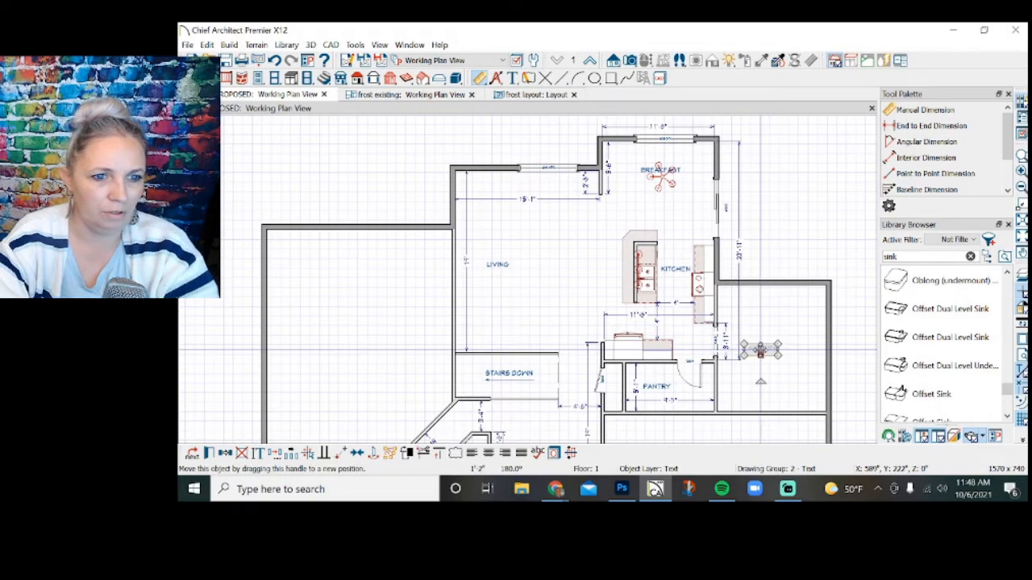
# Crop the right side of the proposed plan's layout box inward by about 1/4".
pyautogui.click(528, 95)
pyautogui.click(714, 277)
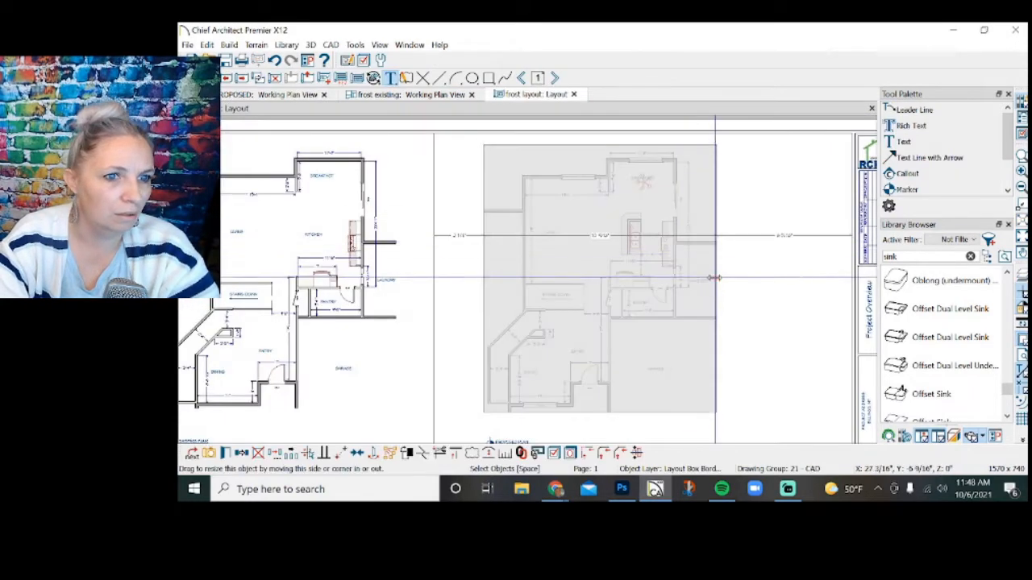
pyautogui.moveTo(711, 280); pyautogui.dragTo(712, 280)
pyautogui.click(739, 285)
pyautogui.scroll(-2, 702, 166)
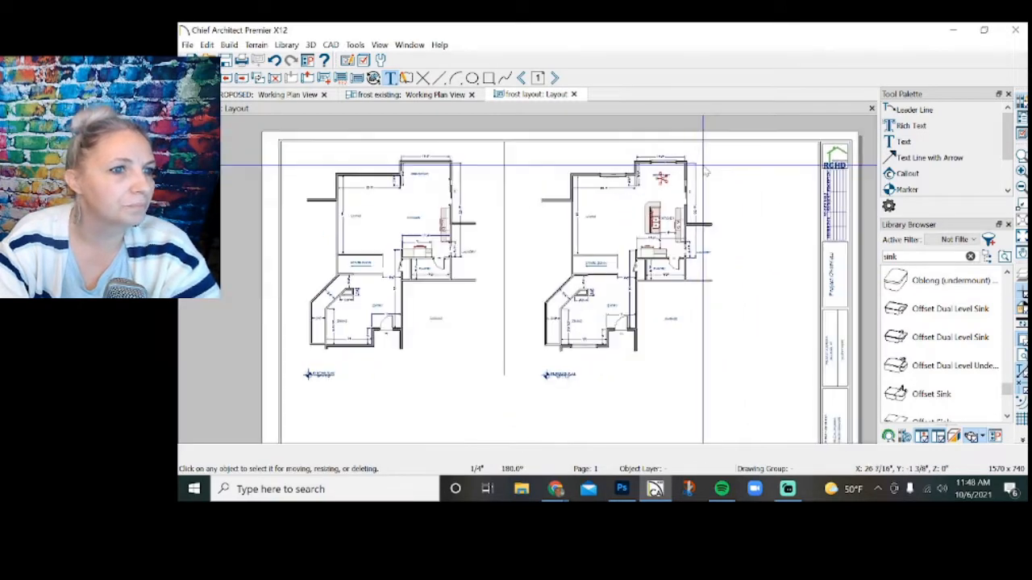
# Close the existing plan's working view and return to the layout page.
pyautogui.click(375, 95)
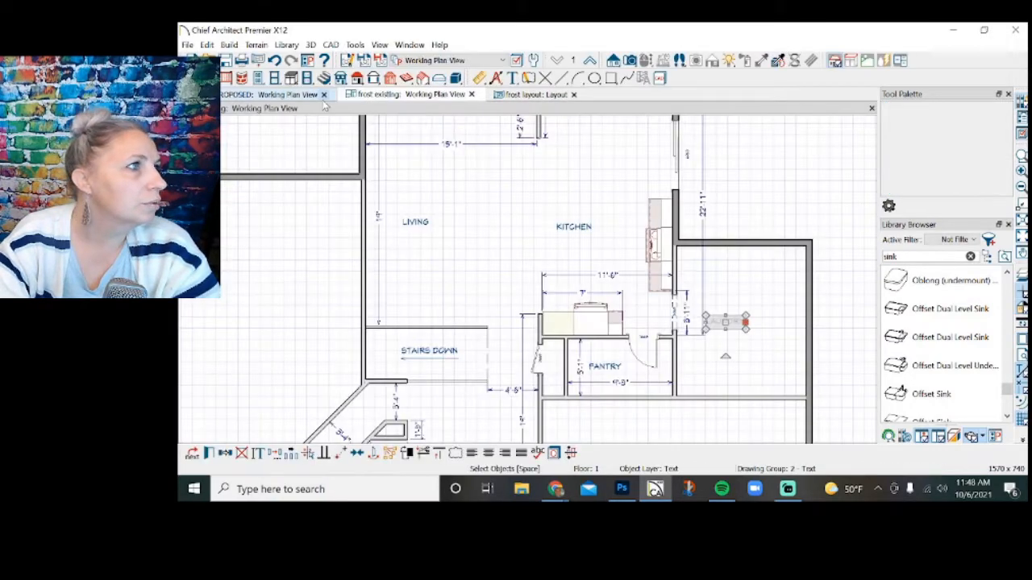
pyautogui.click(472, 94)
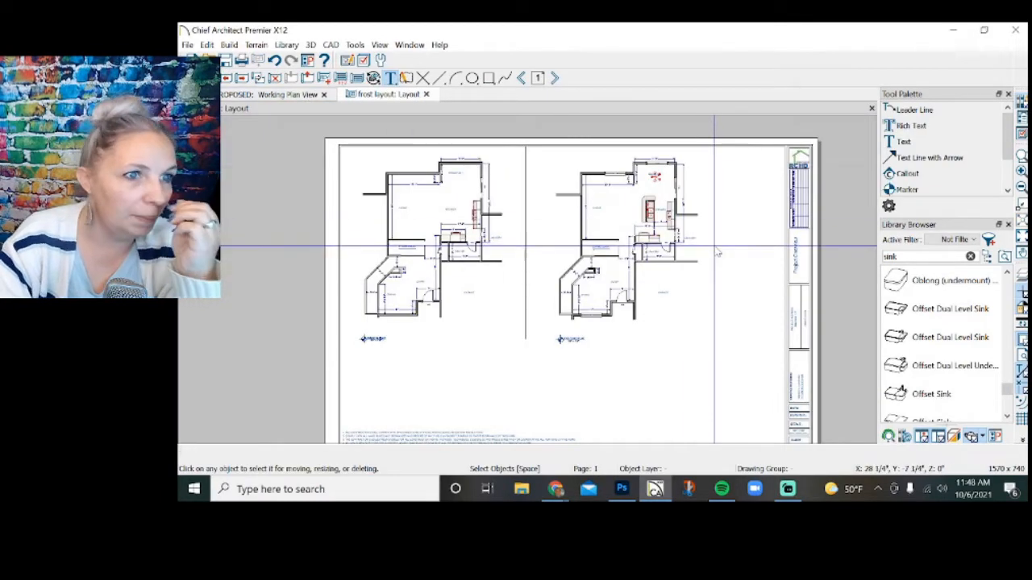
pyautogui.scroll(-1, 669, 205)
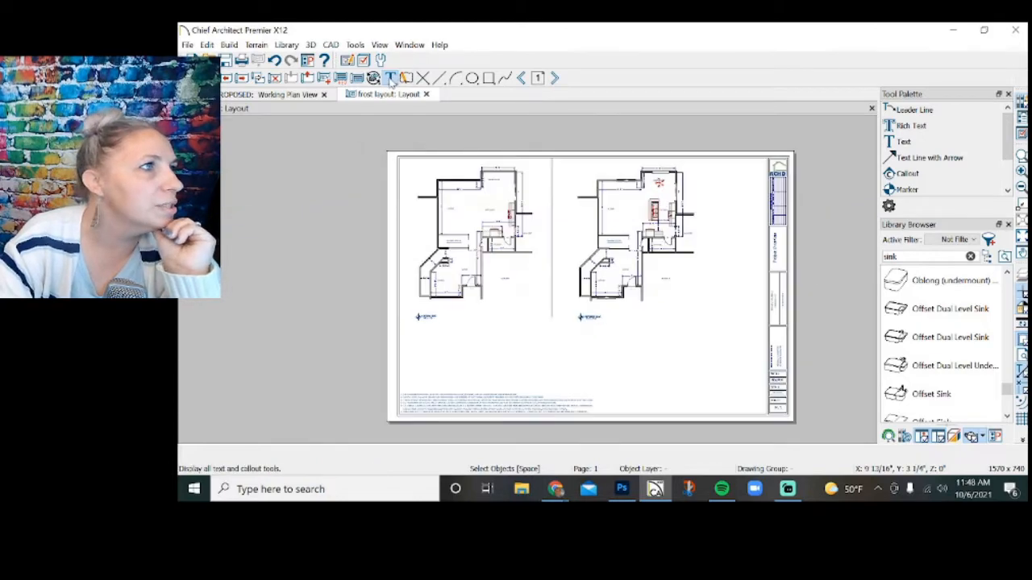
# Start a rich text note in the blank area below the plans with the heading "PROJECT NOTES:" followed by a blank line.
pyautogui.click(392, 80)
pyautogui.scroll(2, 784, 304)
pyautogui.click(643, 332)
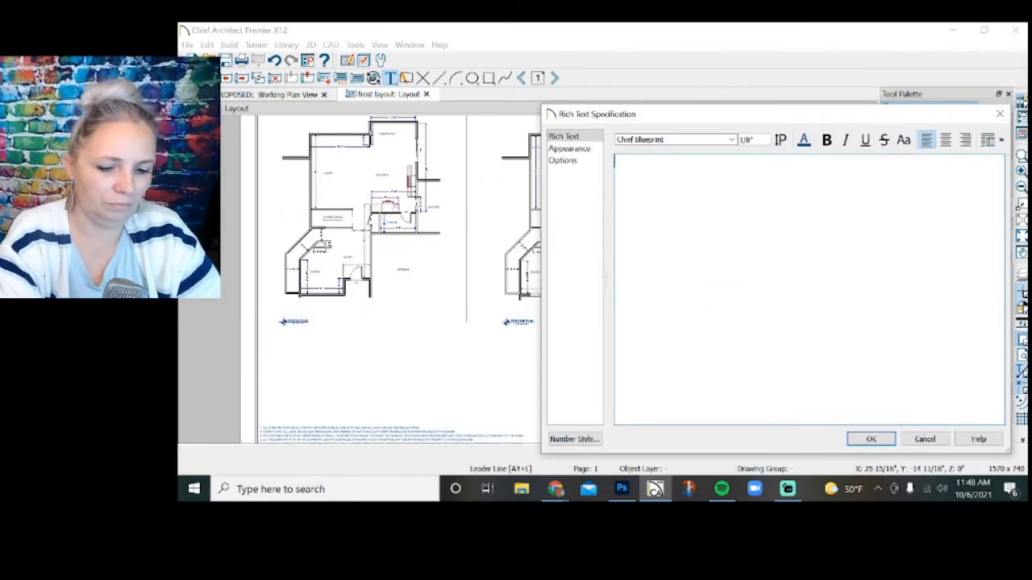
pyautogui.write('p')
pyautogui.press('BackSpace')
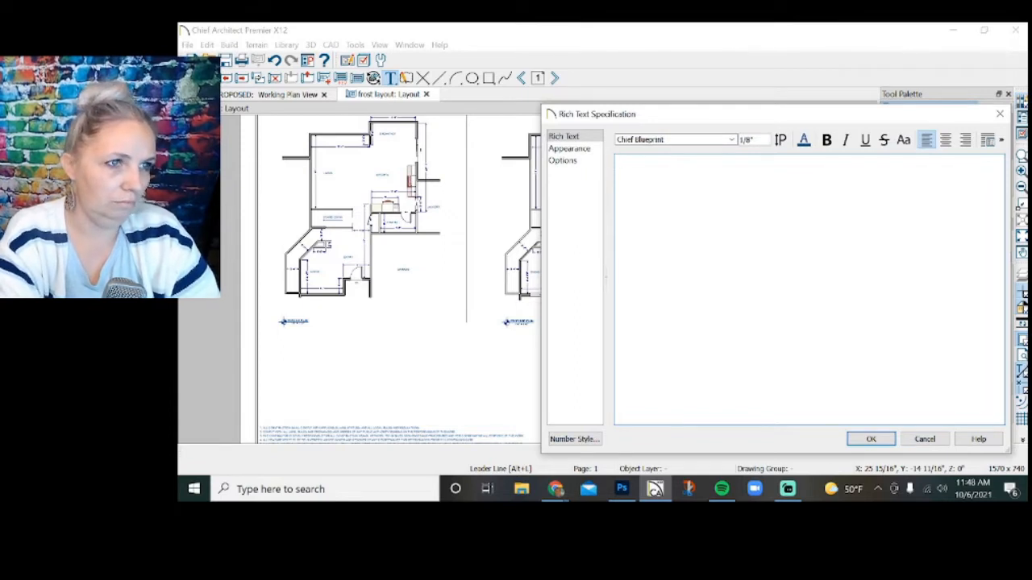
pyautogui.write('pr')
pyautogui.press('BackSpace')
pyautogui.press('BackSpace')
pyautogui.write('p')
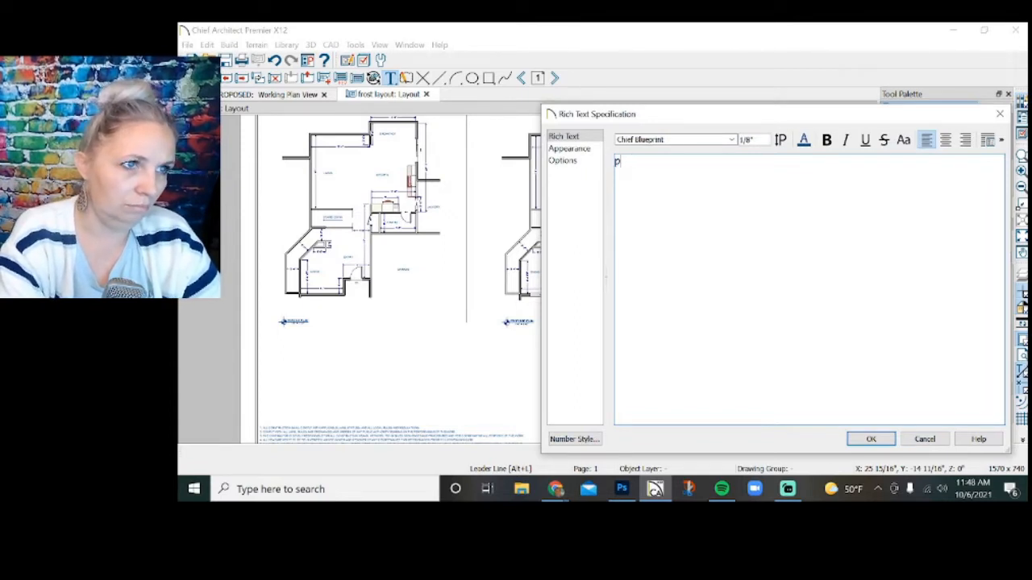
pyautogui.press('BackSpace')
pyautogui.write('P')
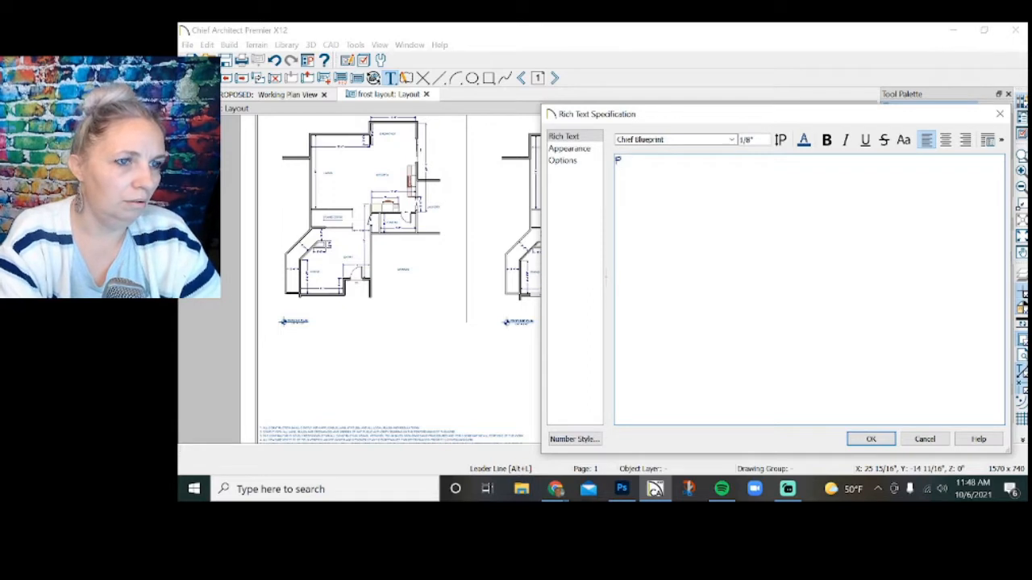
pyautogui.write('ROJECT NOTES')
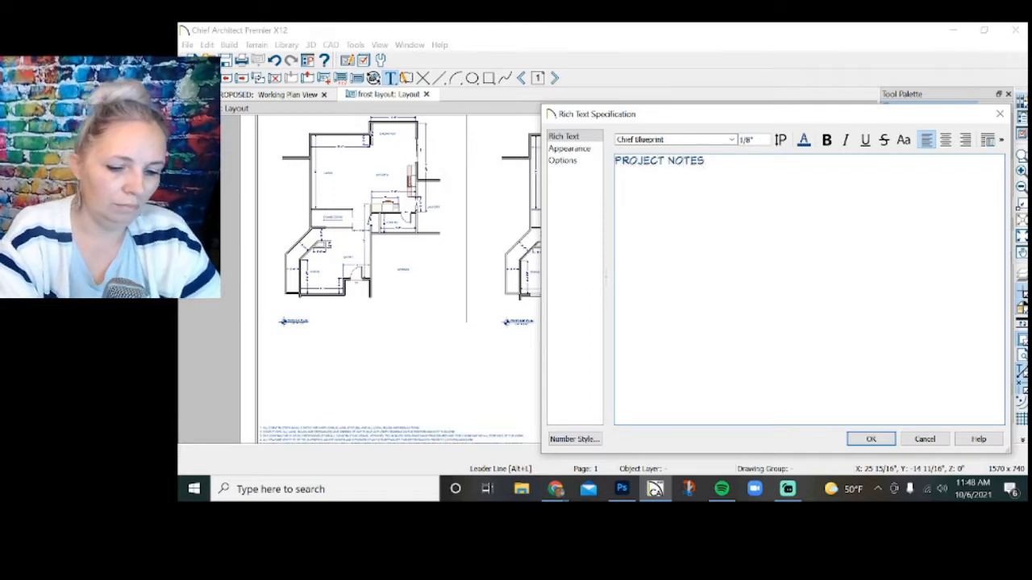
pyautogui.write(':')
pyautogui.press('Return')
pyautogui.press('Return')
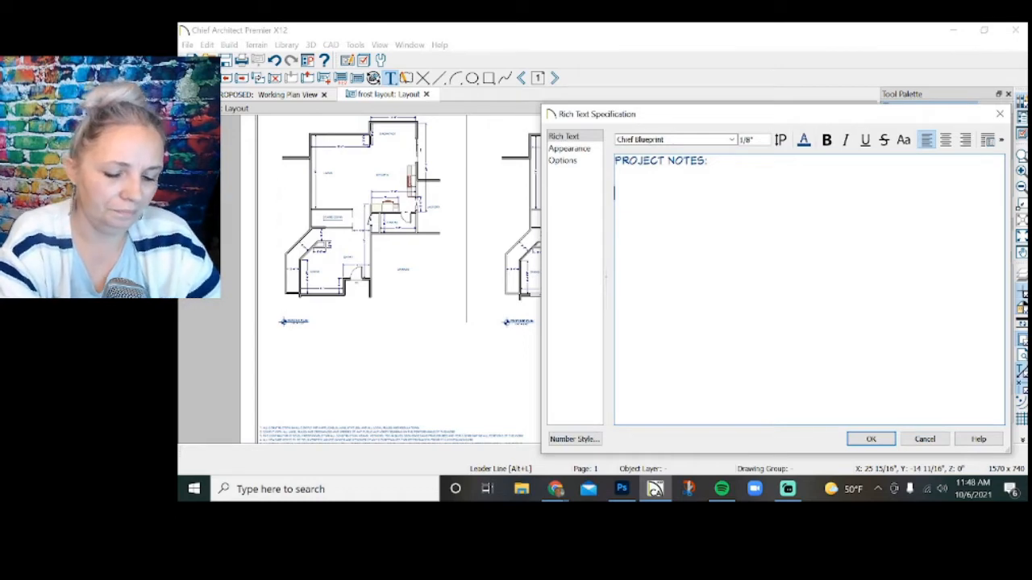
# Add the line "NEW FLOORING THROUGHOUT MAIN FLOOR" under the project notes heading.
pyautogui.write('NEW FLOOR')
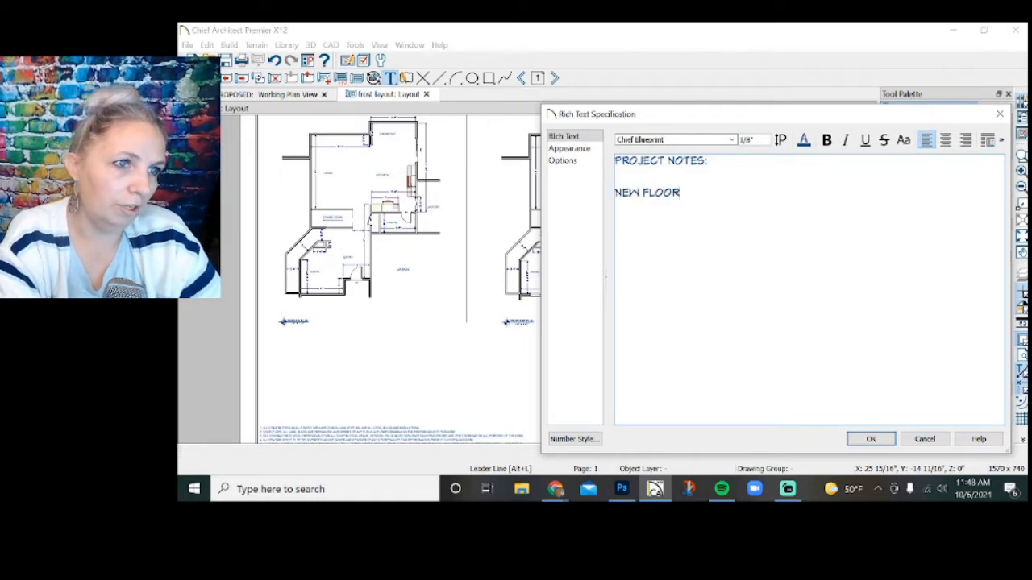
pyautogui.write('ING THROGH')
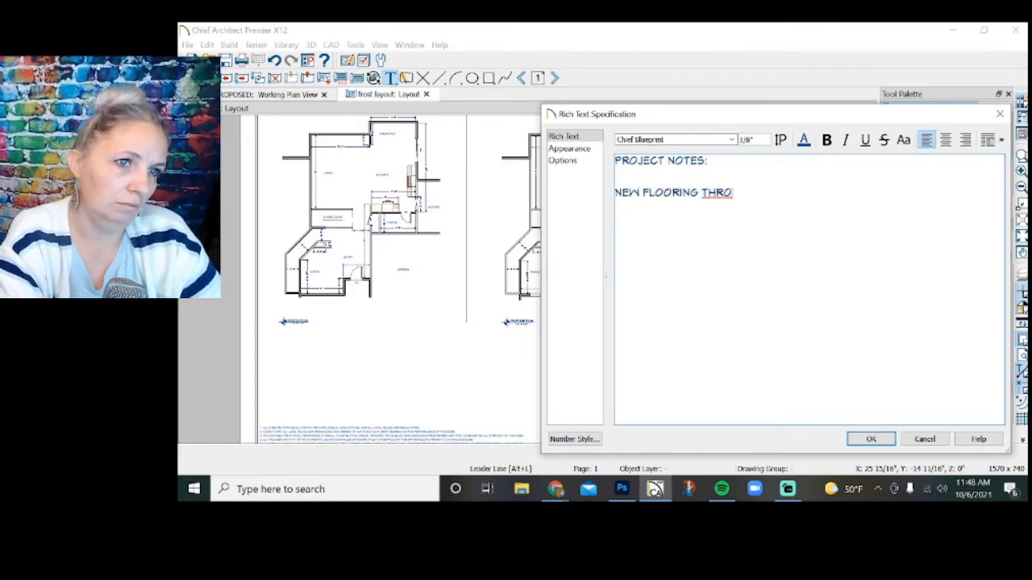
pyautogui.press('BackSpace')
pyautogui.press('BackSpace')
pyautogui.write('UGHOUT')
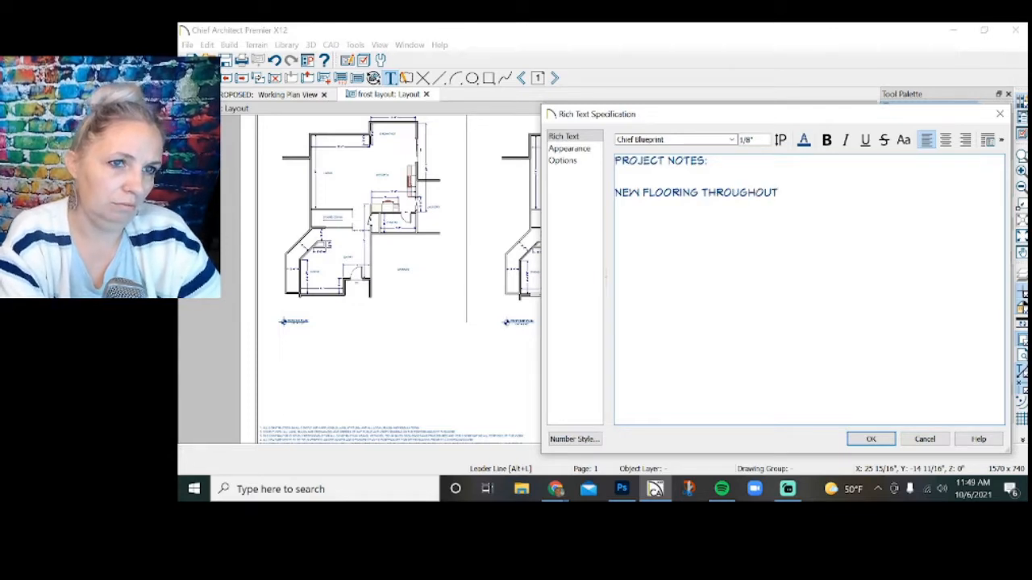
pyautogui.write(' MAIN FLOOR')
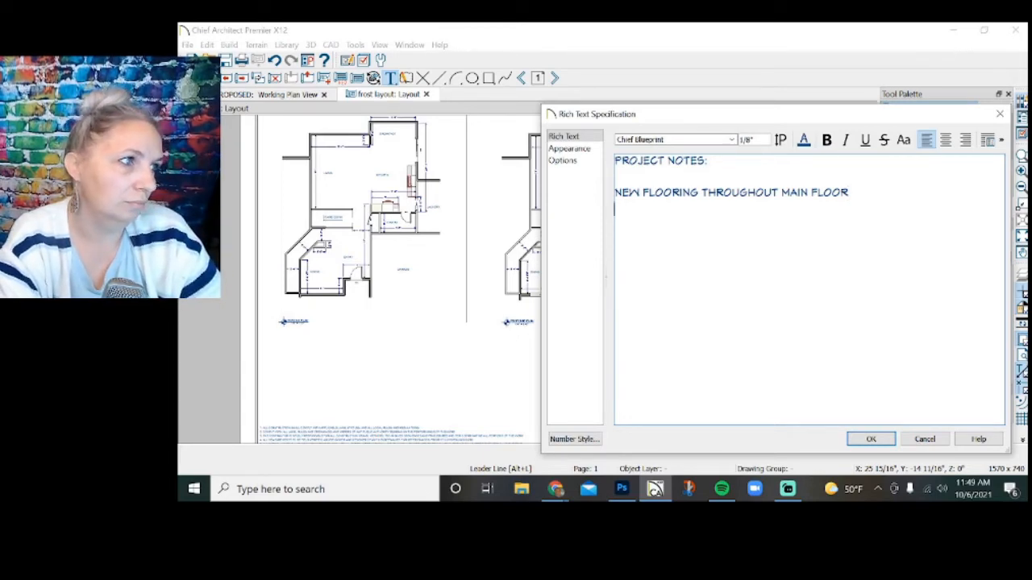
pyautogui.press('Return')
pyautogui.write('REPLA')
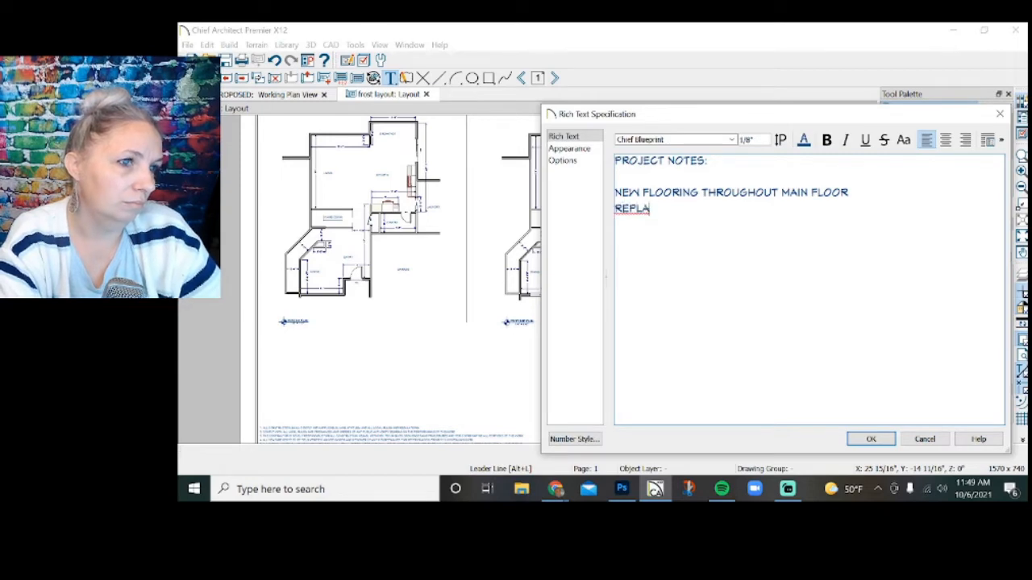
pyautogui.write('CE WALL OV')
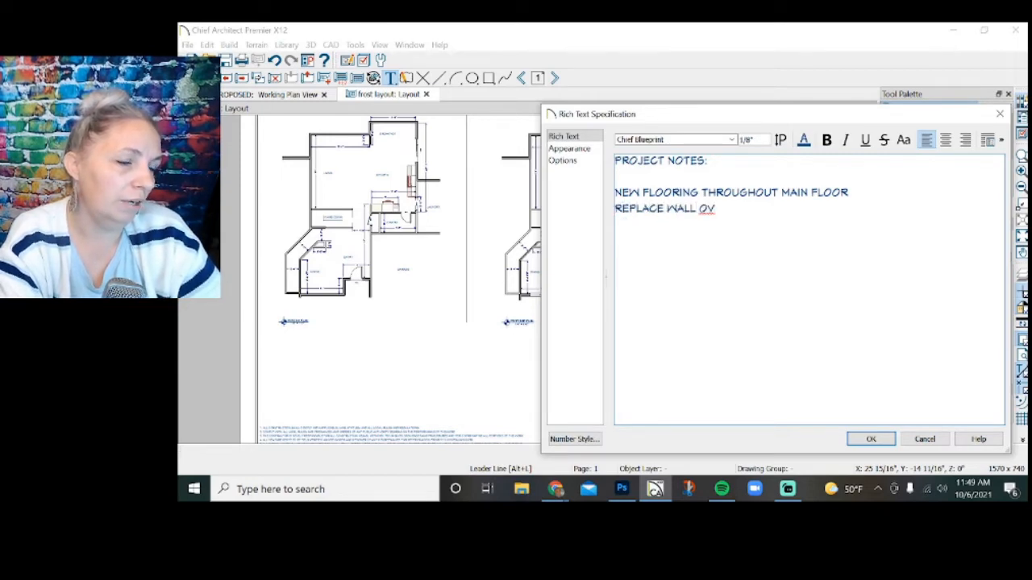
pyautogui.press('BackSpace')
pyautogui.press('BackSpace')
pyautogui.press('BackSpace')
pyautogui.press('BackSpace')
pyautogui.press('BackSpace')
pyautogui.press('BackSpace')
pyautogui.press('BackSpace')
pyautogui.press('BackSpace')
pyautogui.press('BackSpace')
pyautogui.press('BackSpace')
pyautogui.press('BackSpace')
pyautogui.press('BackSpace')
pyautogui.press('BackSpace')
pyautogui.press('BackSpace')
pyautogui.press('BackSpace')
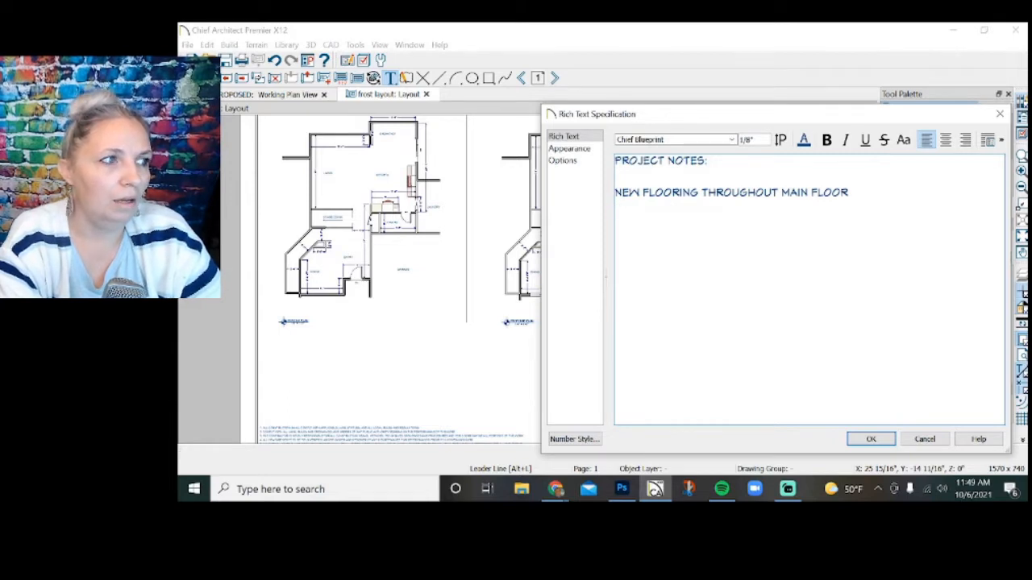
# Add the line "REARRANGE KITCHEN - NEW CABINETS" below the flooring note.
pyautogui.write('R')
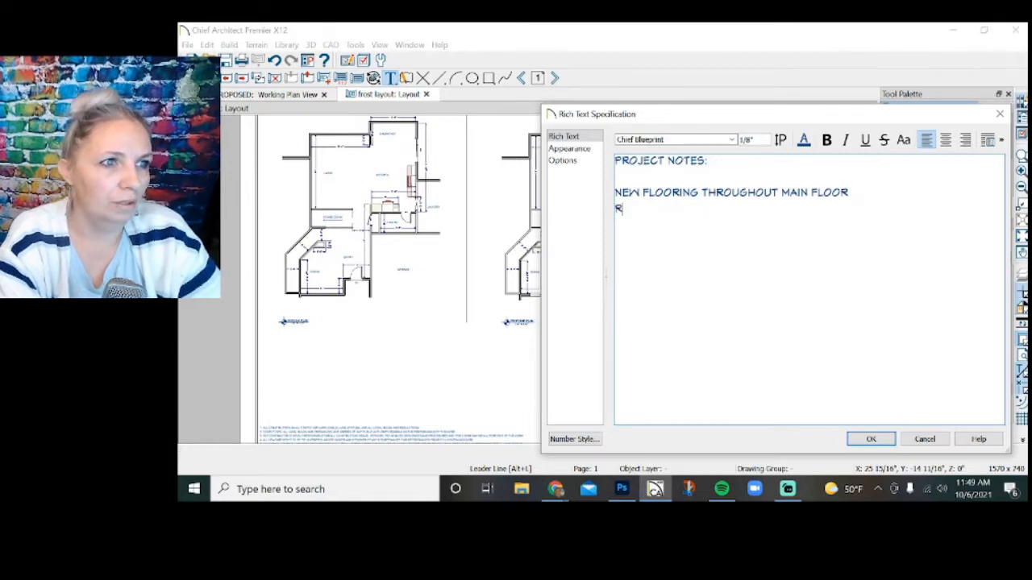
pyautogui.write('EAR')
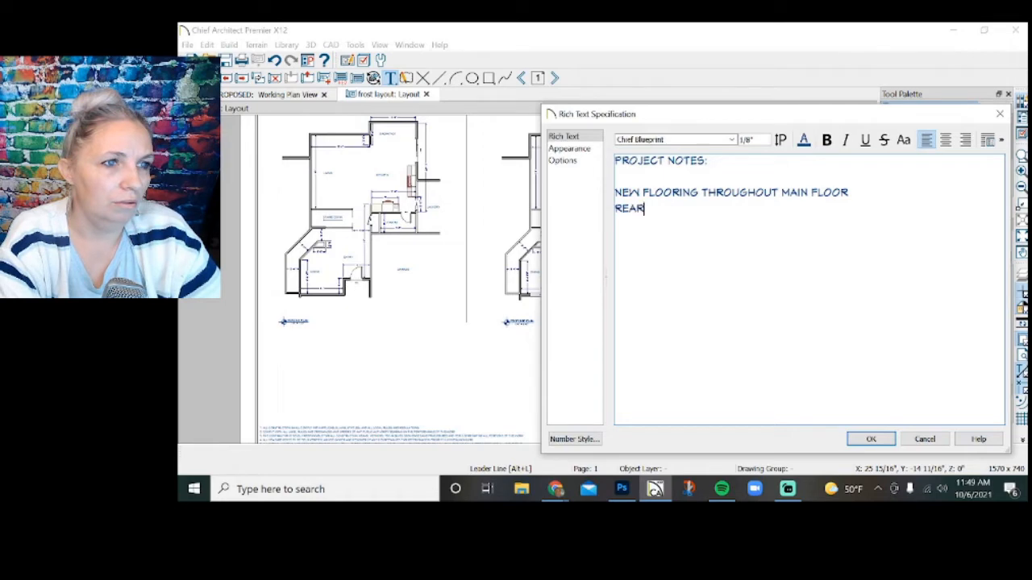
pyautogui.write('RANGE KIT')
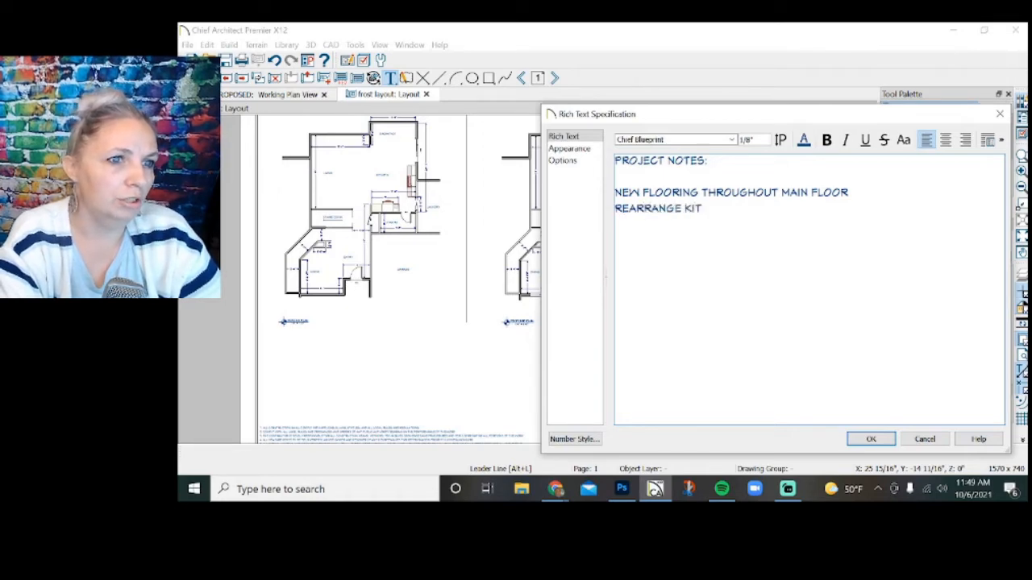
pyautogui.write('CHEN - NEW CABINETS')
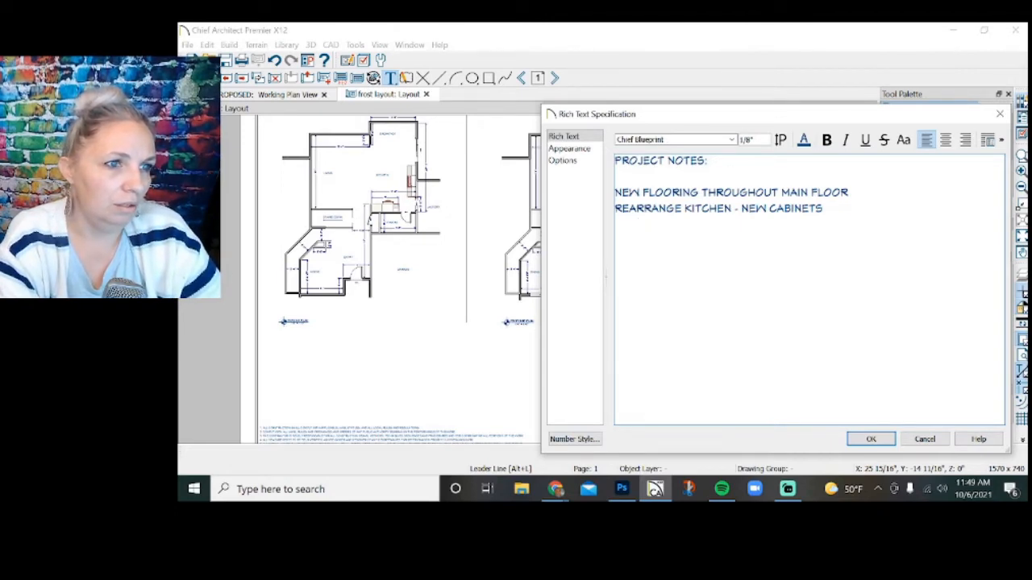
# Add the indented sub-item "ELIMINATE WALL OVEN AND COOKTOP - REPLACE WITH NEW RANGE/OVEN" under the kitchen note.
pyautogui.press('Return')
pyautogui.press('Tab')
pyautogui.write('ELIMINATE WL')
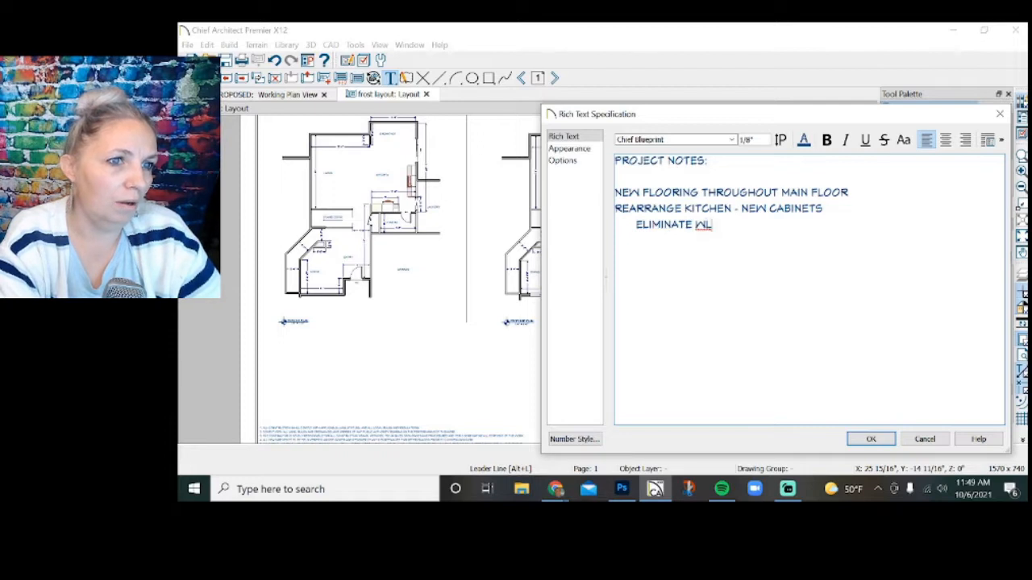
pyautogui.press('BackSpace')
pyautogui.write('ALL OVEN')
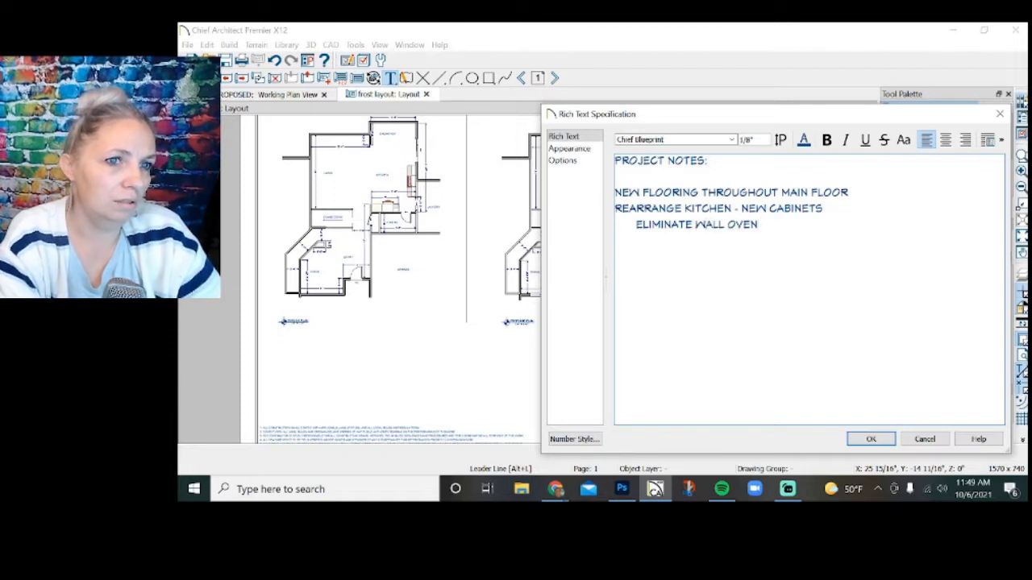
pyautogui.write(' -')
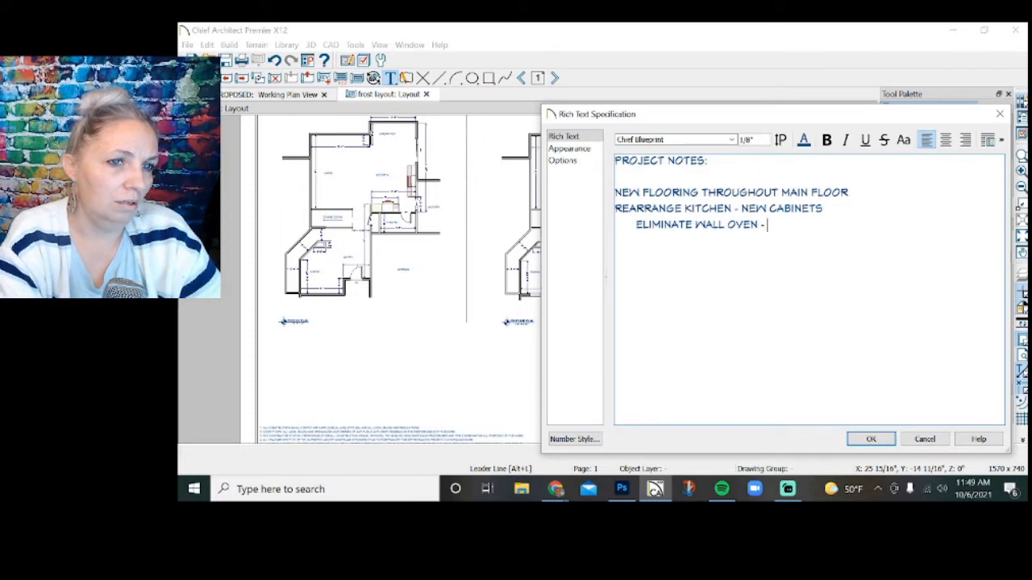
pyautogui.press('BackSpace')
pyautogui.press('BackSpace')
pyautogui.write('AND COOKTO')
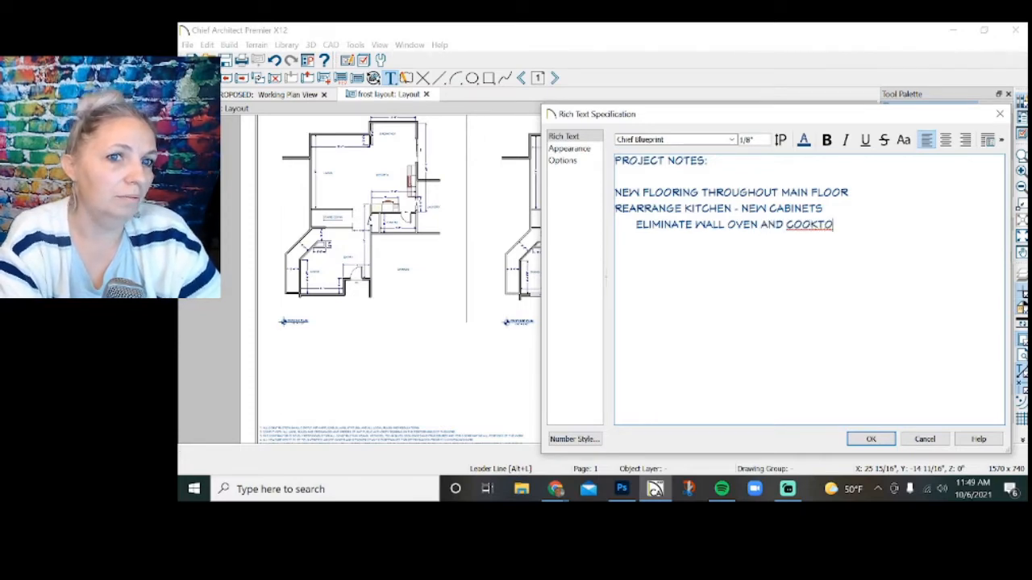
pyautogui.write('P - REPLACE IN')
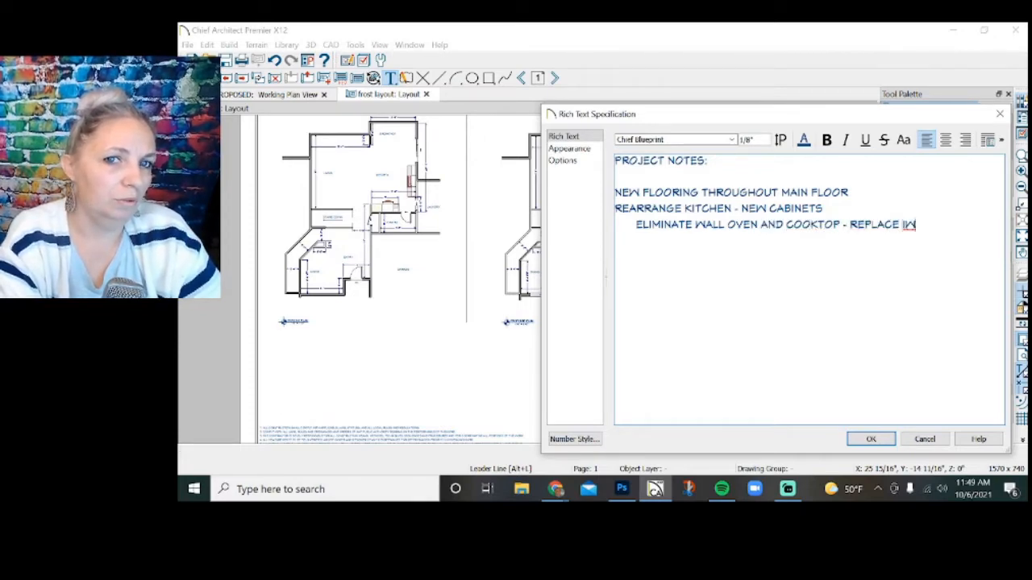
pyautogui.press('BackSpace')
pyautogui.press('BackSpace')
pyautogui.write('WITH NEW ')
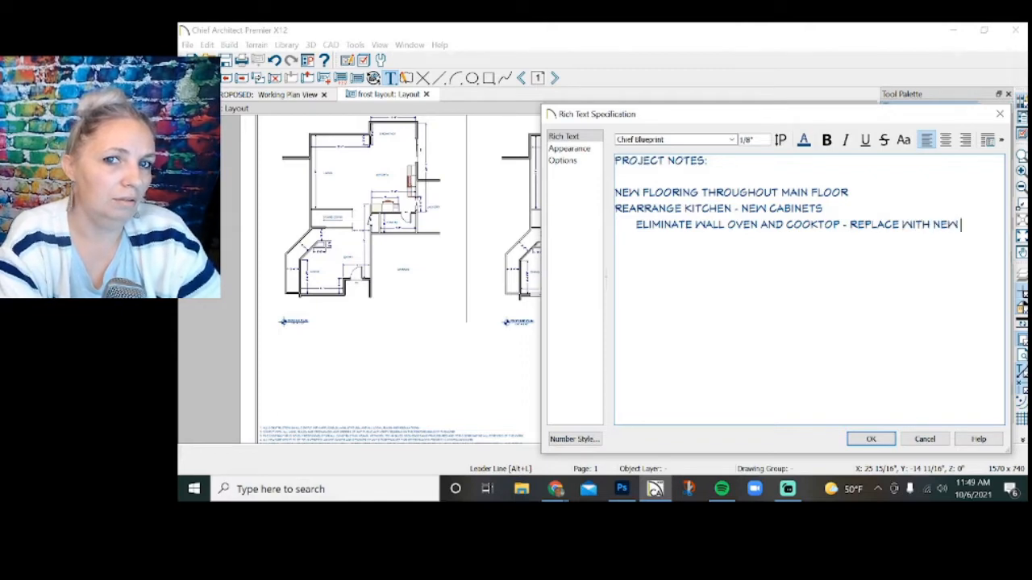
pyautogui.write('RANGE/OVEN')
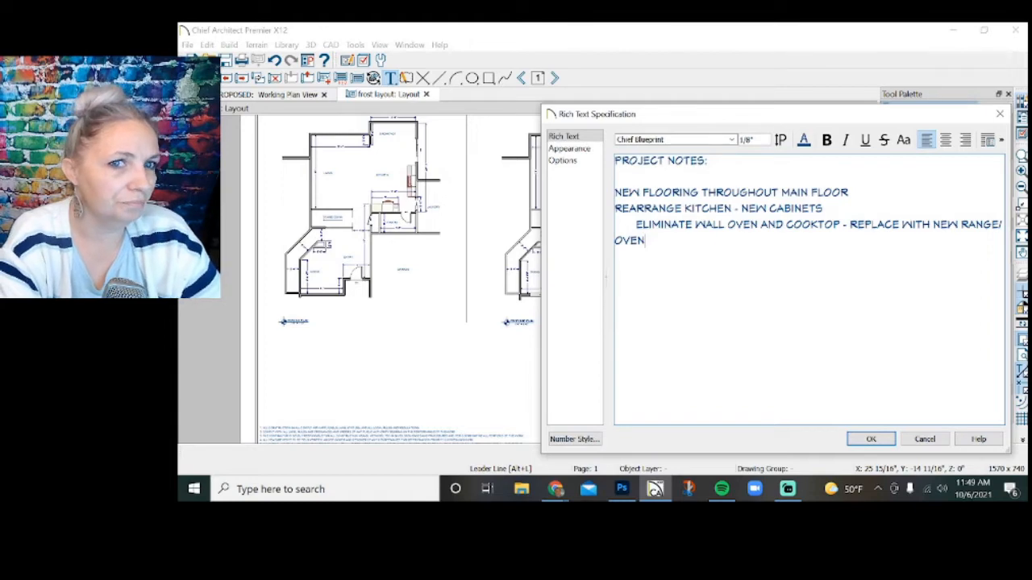
# Add the indented sub-item "SHIFT FRIDGE TO THE RIGHT FOR LARGER COUNTERTOP ON LEFT" below the range/oven item.
pyautogui.press('Return')
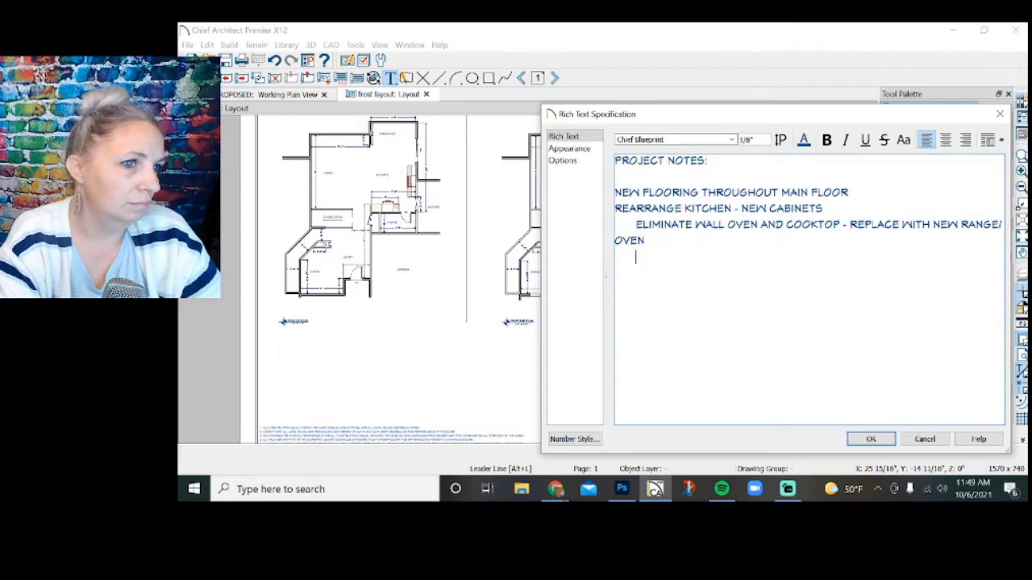
pyautogui.press('Tab')
pyautogui.write('SHIFT ')
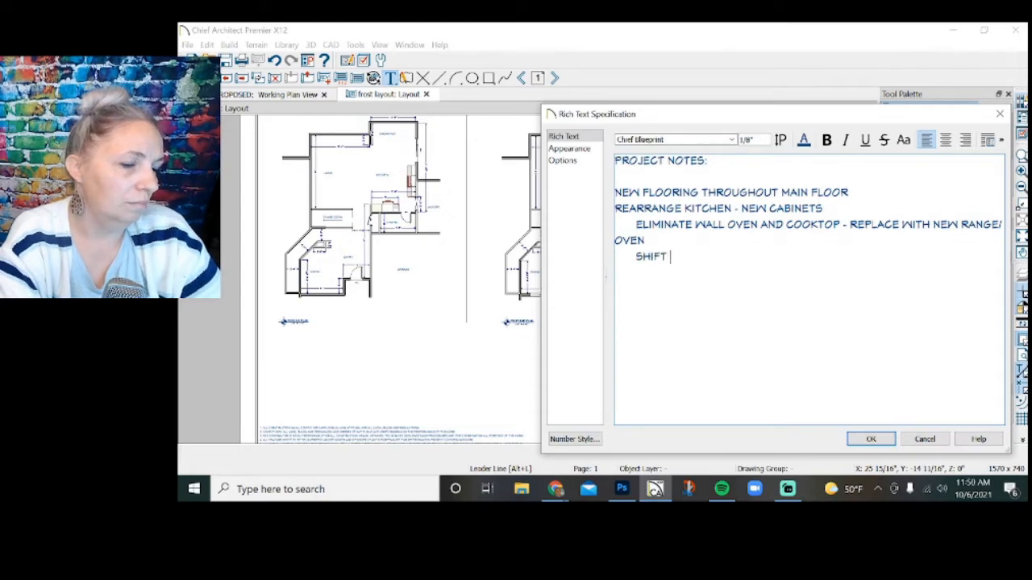
pyautogui.write('FRIDGE')
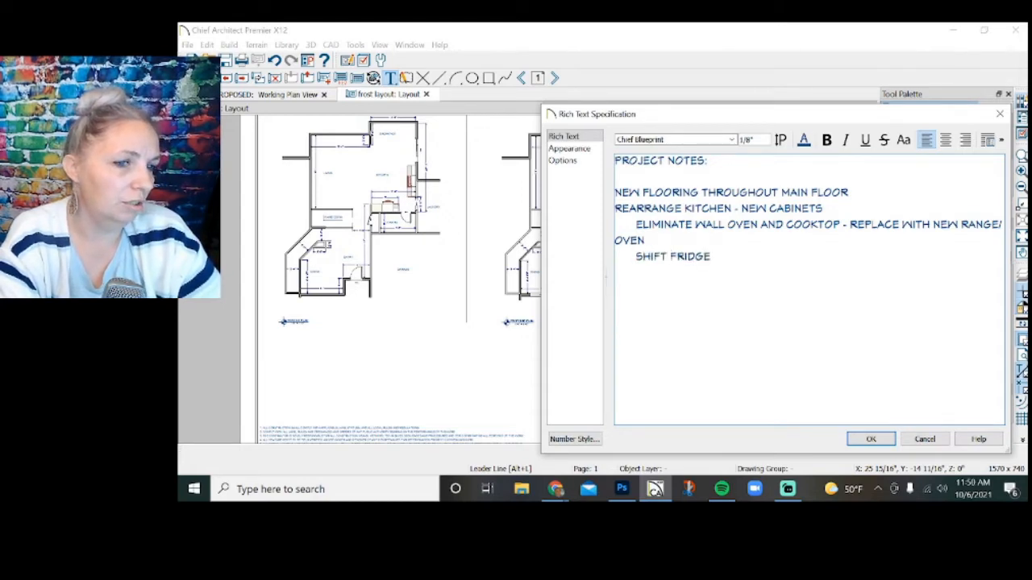
pyautogui.write(' TO ')
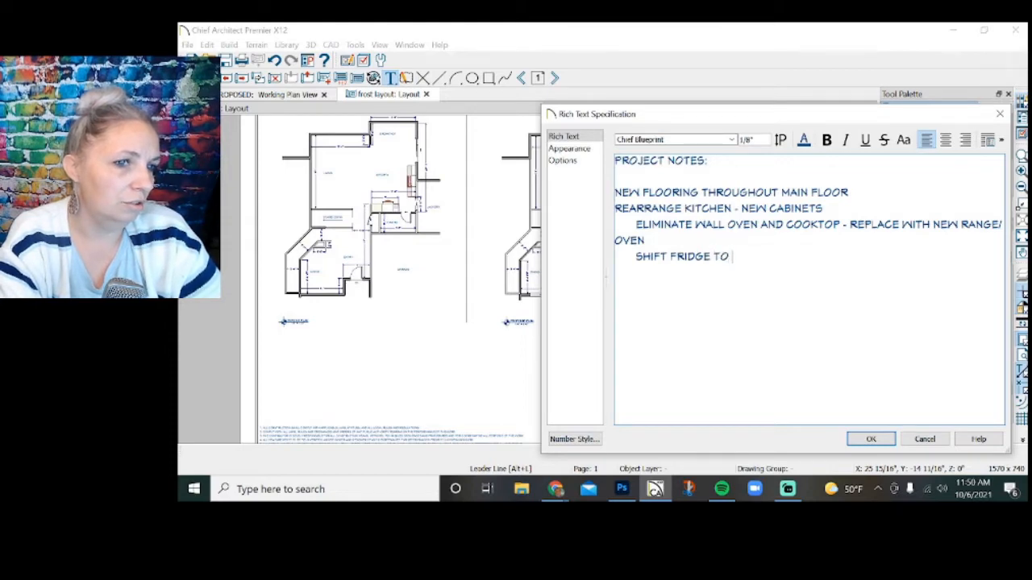
pyautogui.write('THE RIGHT')
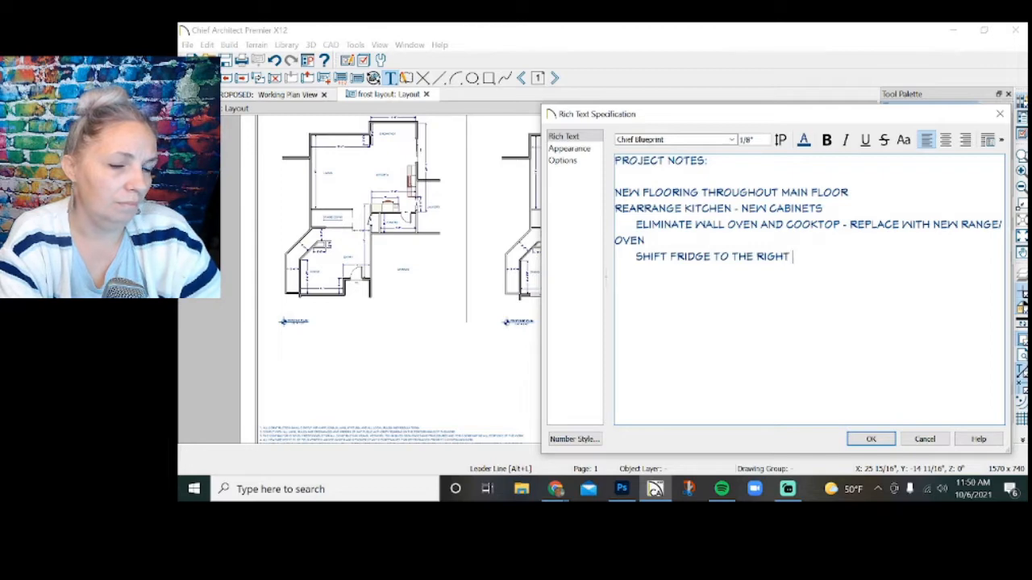
pyautogui.write('FOR LAR')
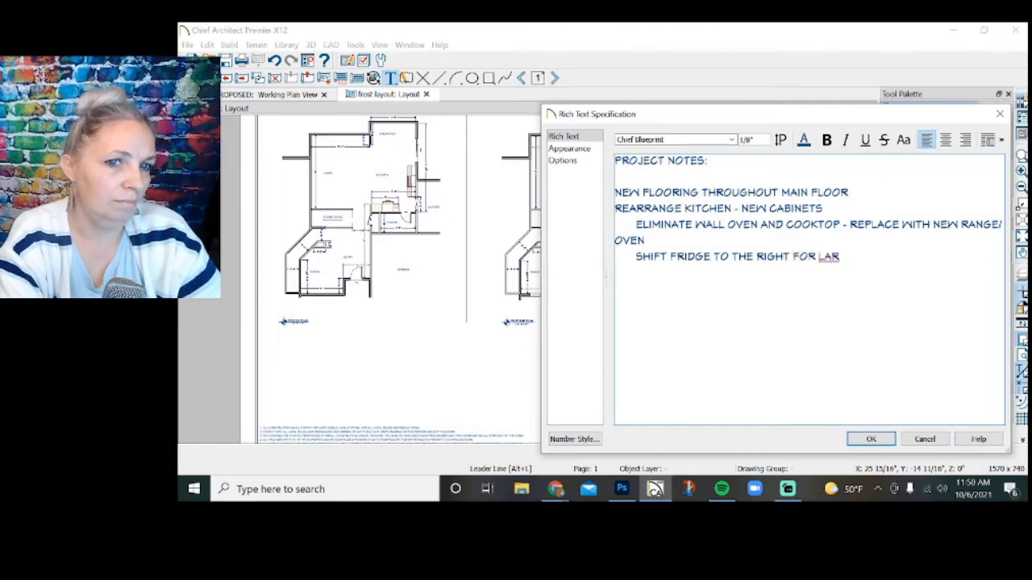
pyautogui.write('GER')
pyautogui.write(' SP')
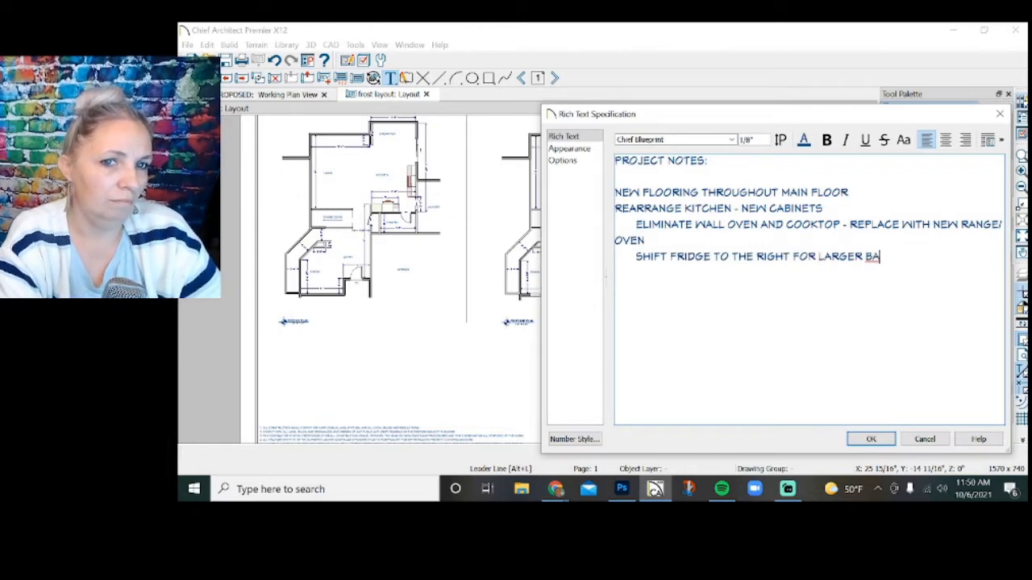
pyautogui.press('BackSpace')
pyautogui.press('BackSpace')
pyautogui.write('COUNTERTOP ON LEFT')
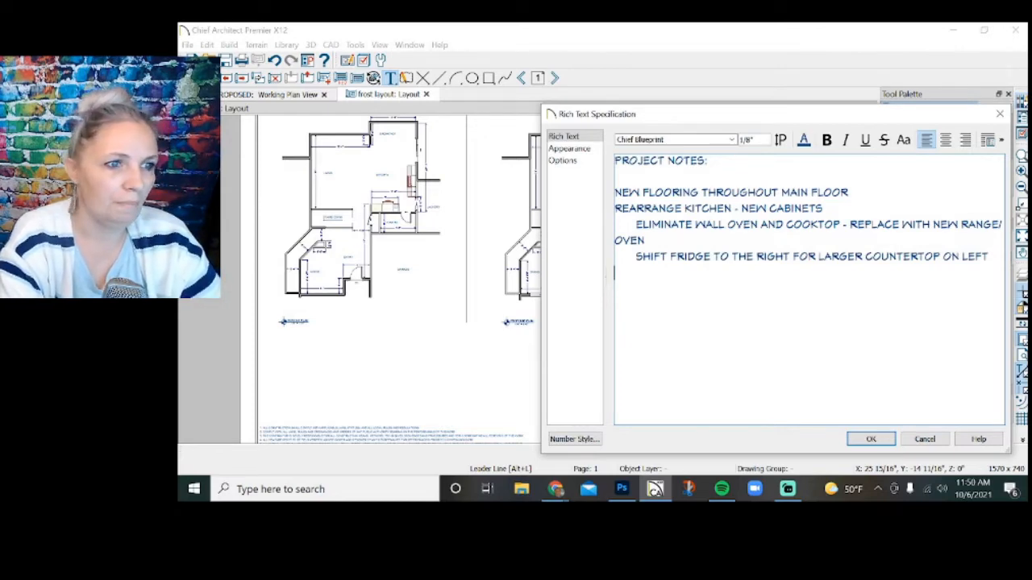
# Add the indented sub-item "NEW ISLAND" below the fridge item in the project notes.
pyautogui.write('NEW IALS')
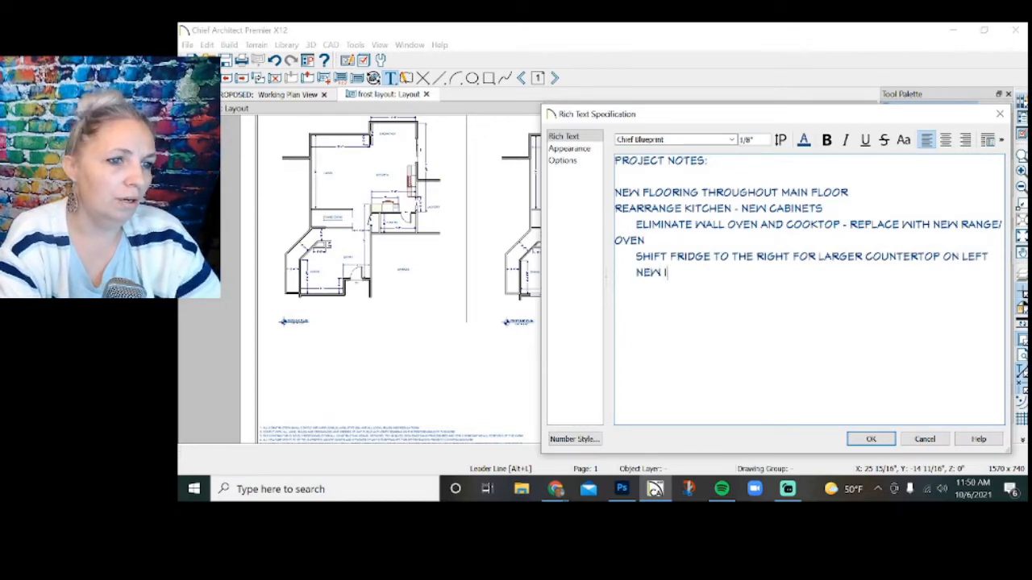
pyautogui.press('BackSpace')
pyautogui.press('BackSpace')
pyautogui.press('BackSpace')
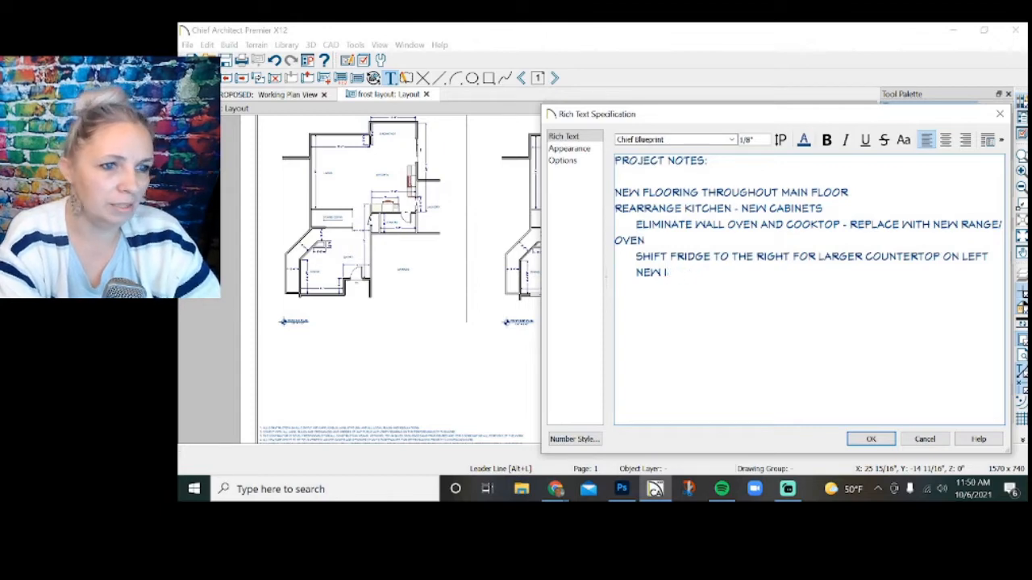
pyautogui.write('SLAND')
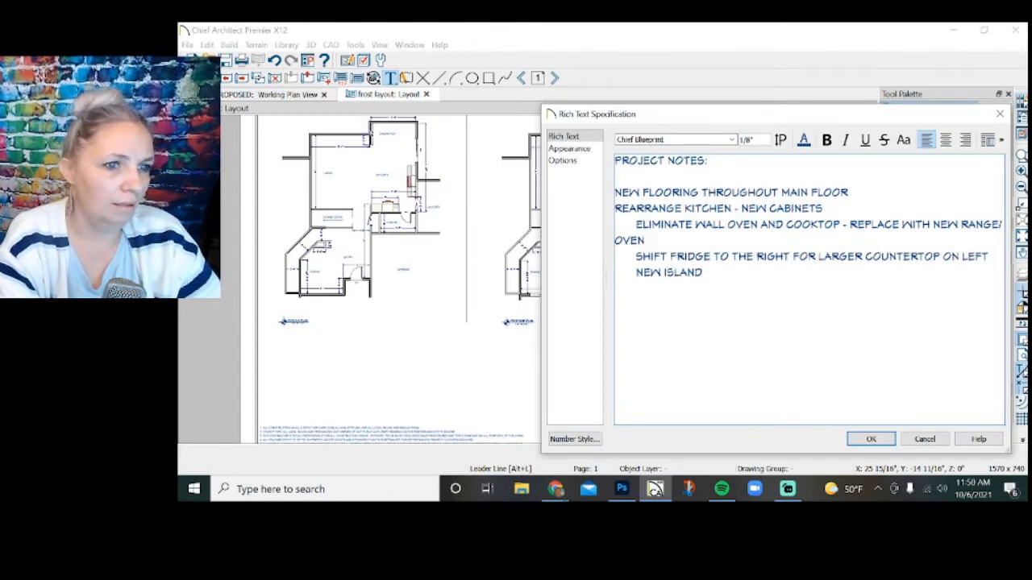
pyautogui.write(' WITH SINK ')
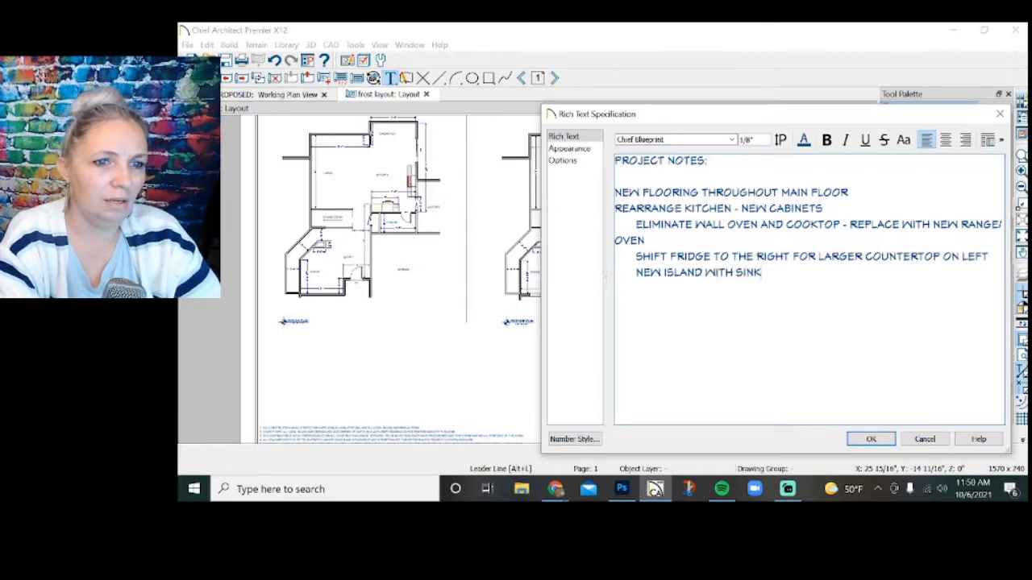
pyautogui.write('& D')
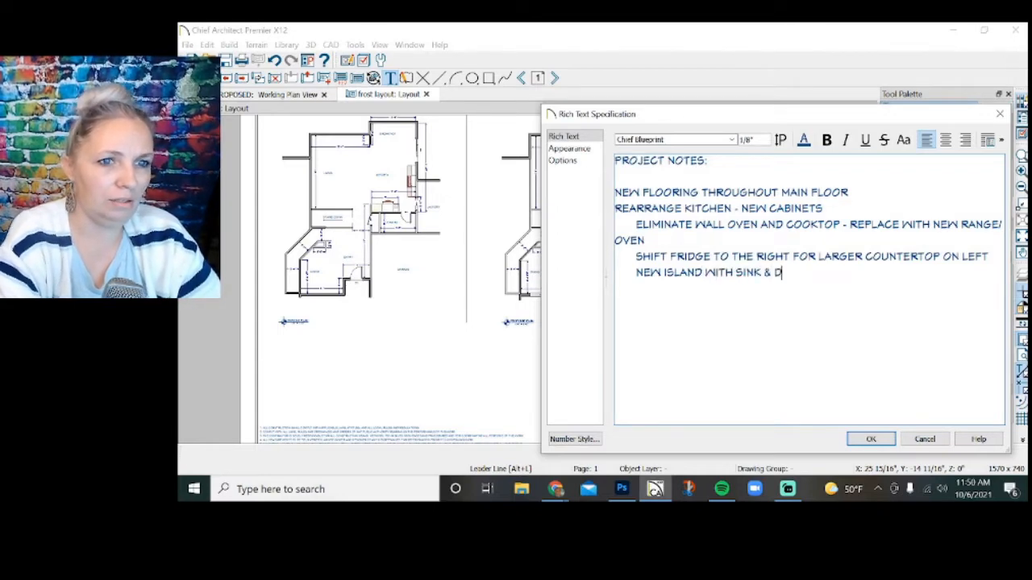
pyautogui.write('ISHWASHER')
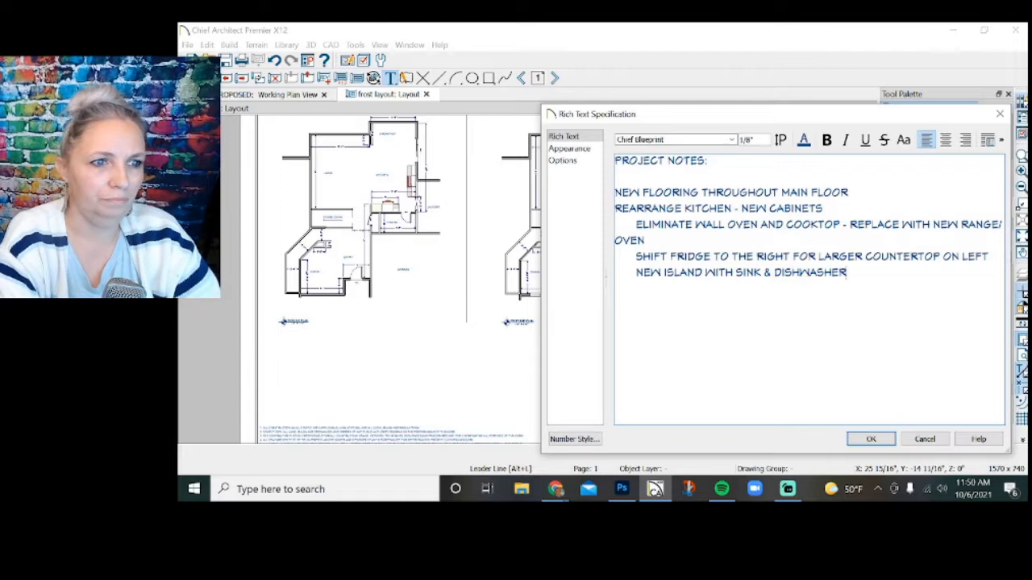
# Add the indented sub-item "ISLAND TO BE FRAMED WITH HALF WALL AND RAISED COUNTERTOP AT 42"" below the island item.
pyautogui.press('Return')
pyautogui.press('Tab')
pyautogui.write('ISLAND')
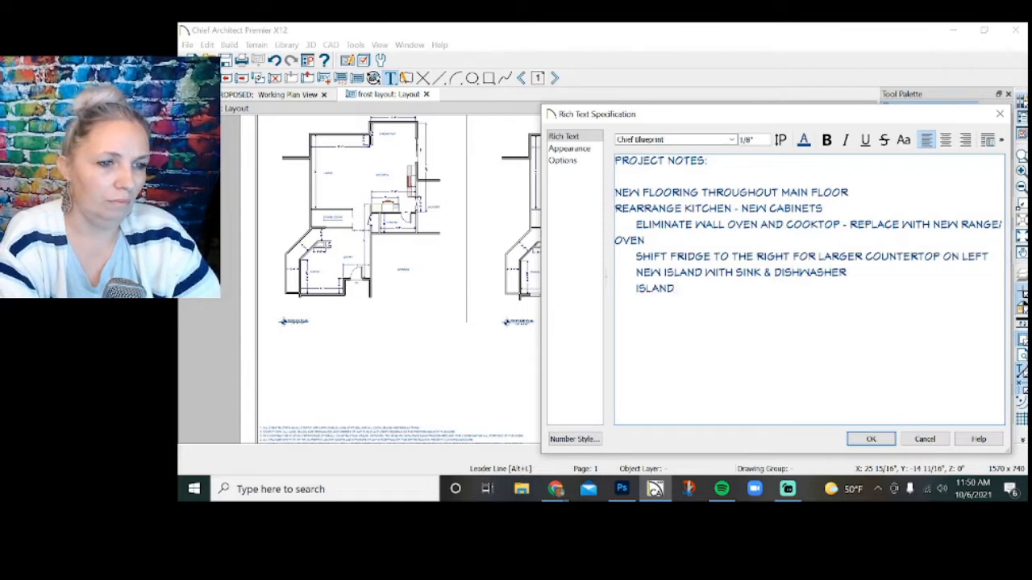
pyautogui.write(' TO BE FRAM')
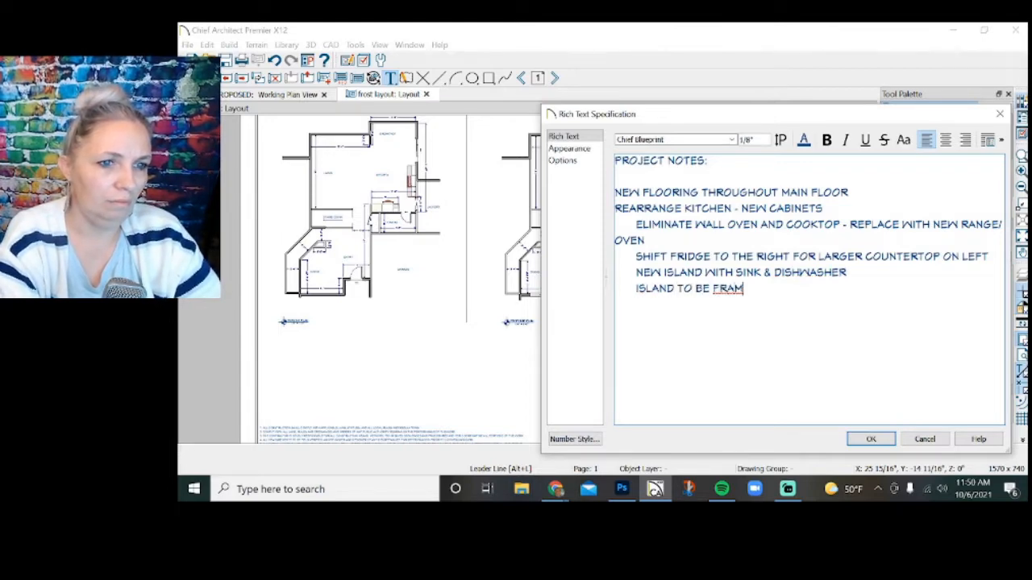
pyautogui.write('ED WITH HA')
pyautogui.press('BackSpace')
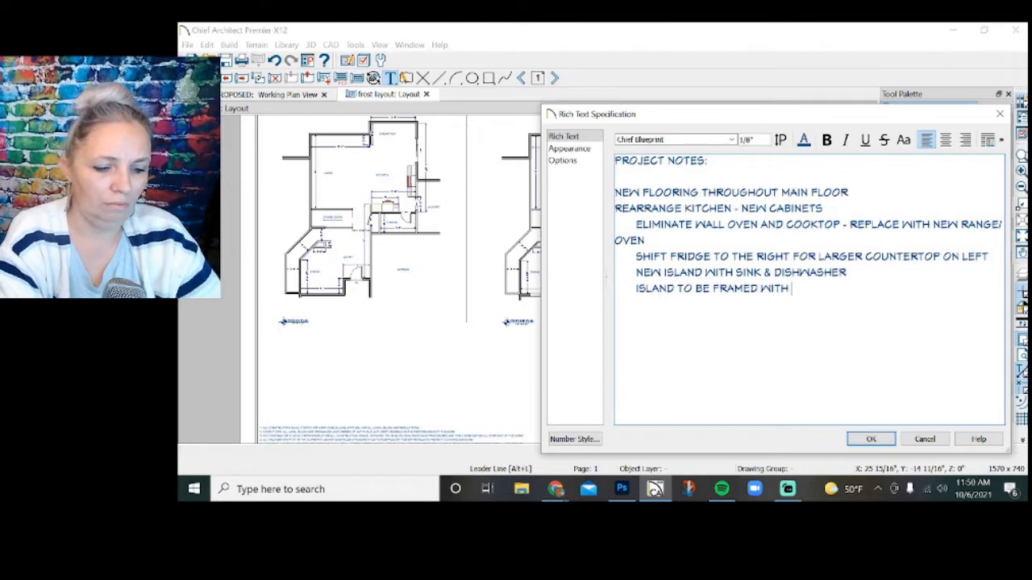
pyautogui.write('HALF WALL AND')
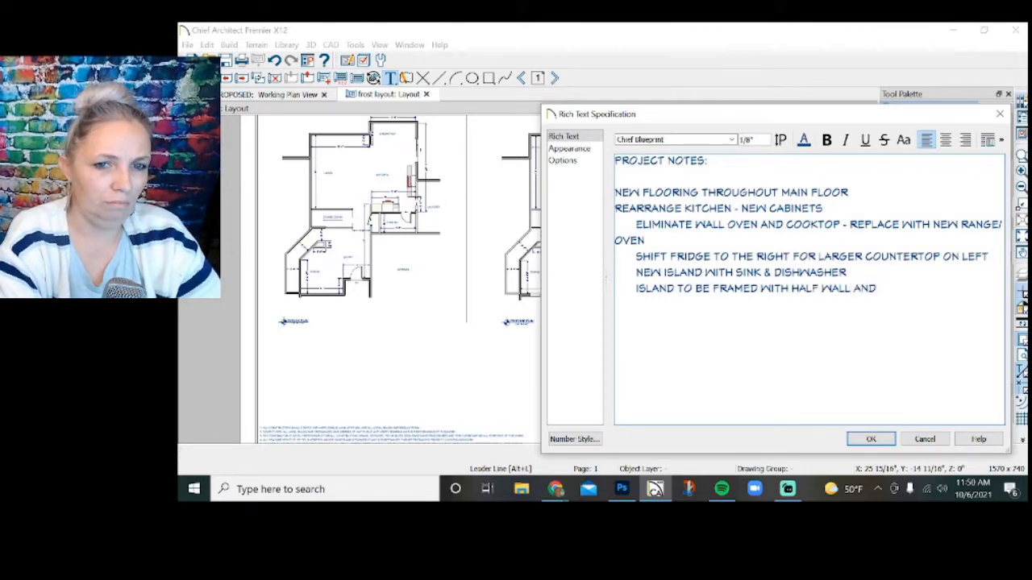
pyautogui.write(' RAISED')
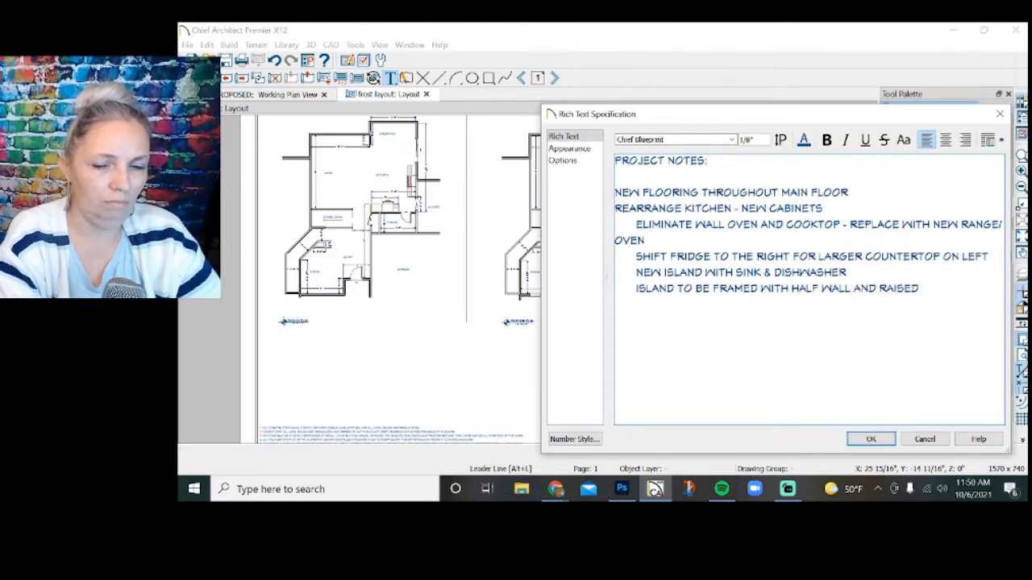
pyautogui.write(' COUNTERTOP')
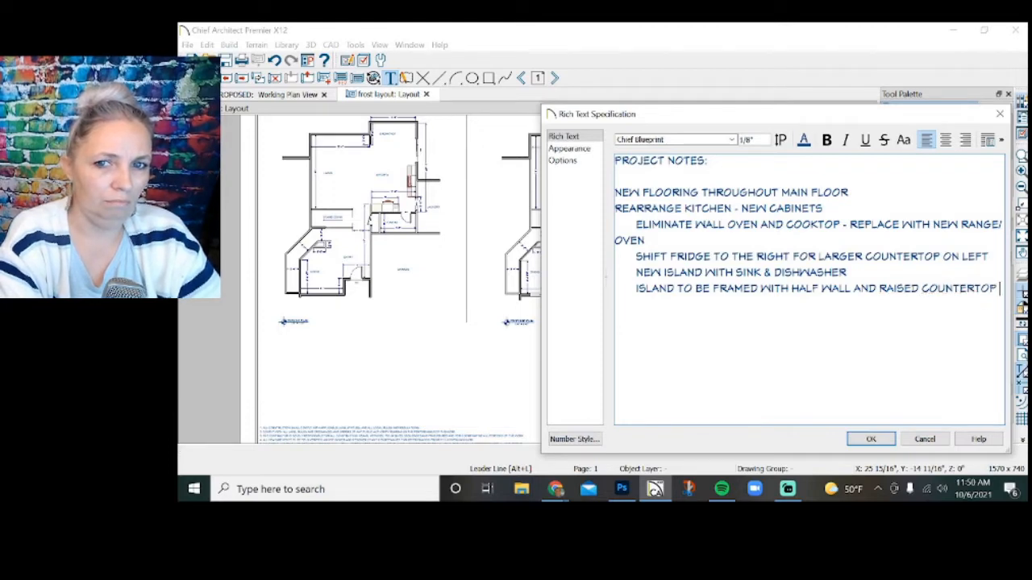
pyautogui.press('Return')
pyautogui.write('AT 42"')
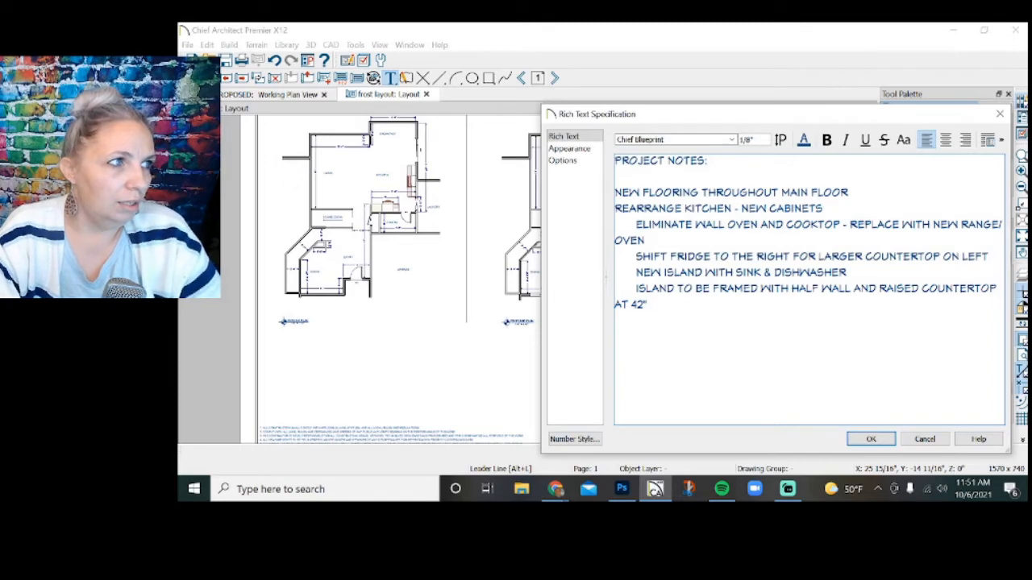
# Add the unindented lines "NEW LIGHT FIXTURE OVER ISLAND" and "NEW LIGHT FIXTURE IN DINING ROOM" at the end of the project notes.
pyautogui.write('NEW')
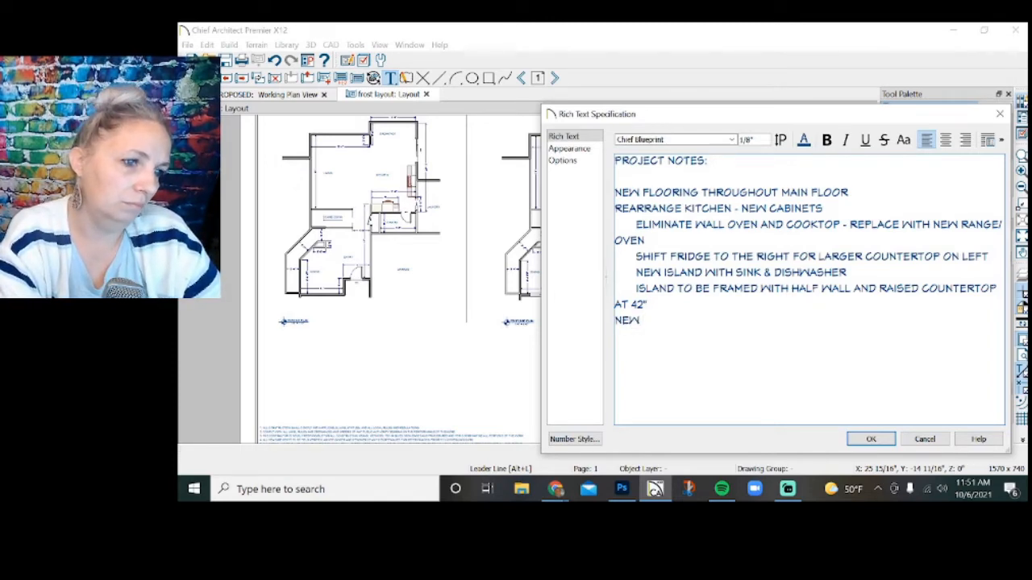
pyautogui.write(' LIGHT FIX')
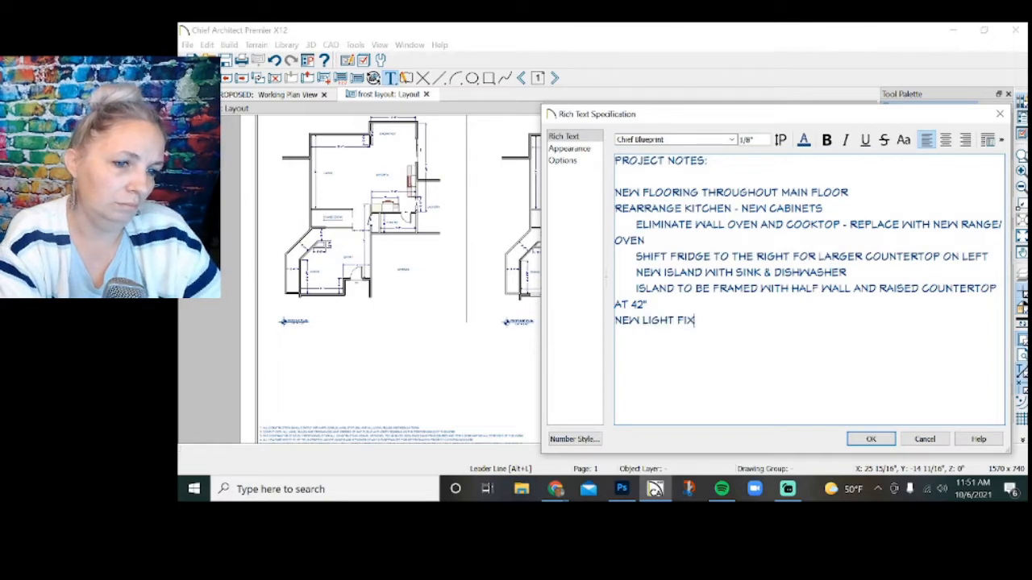
pyautogui.write('TURE OVER ISLAND')
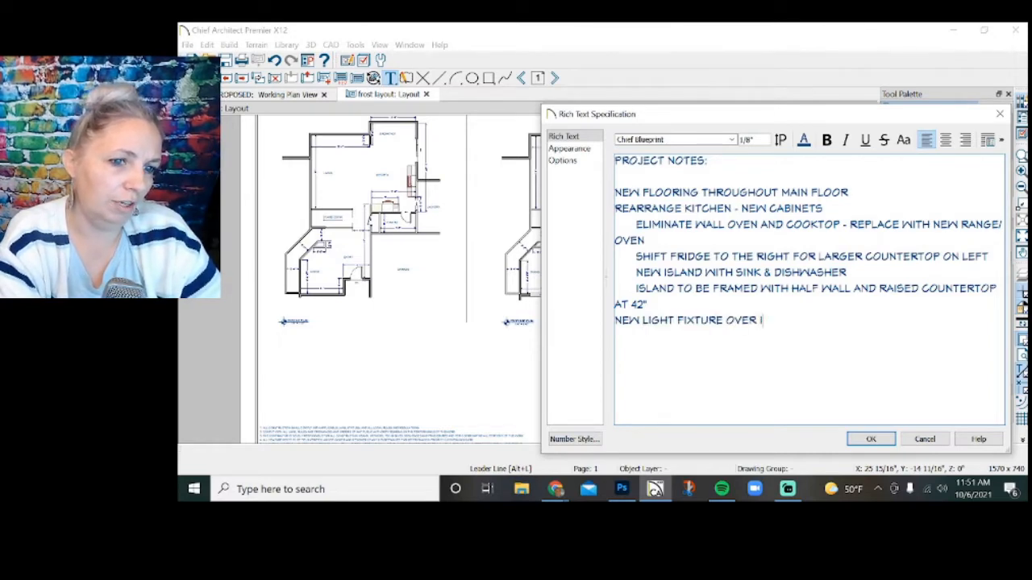
pyautogui.press('Return')
pyautogui.write('NEW LIGHT F')
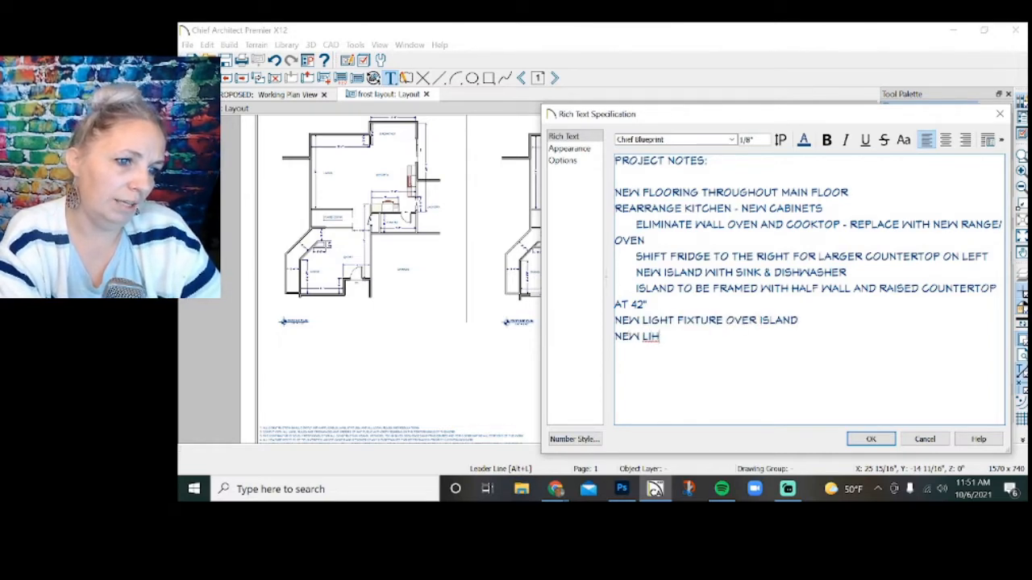
pyautogui.write('IXTURE')
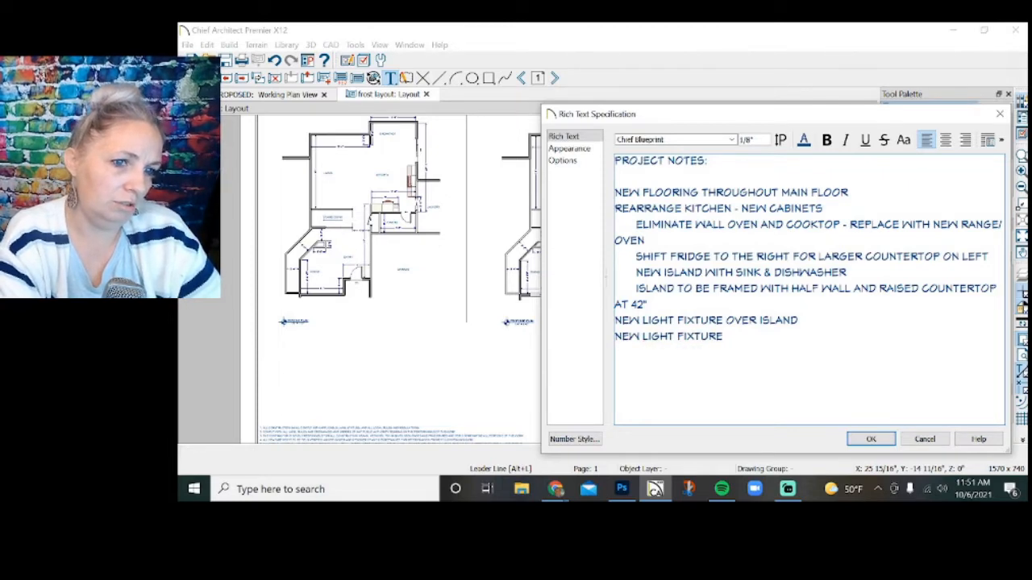
pyautogui.write(' IN DINING ROOM')
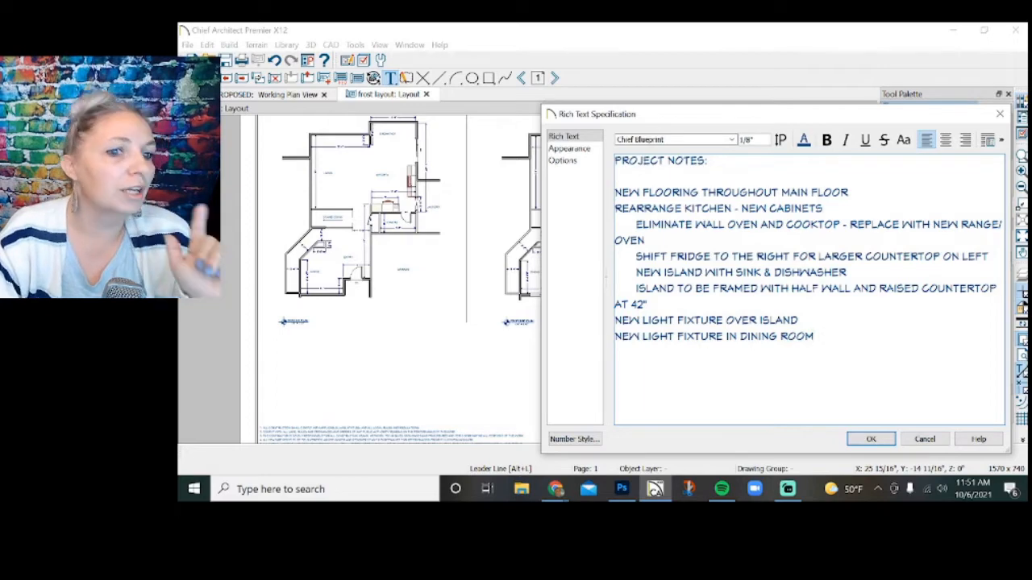
# Apply filled-circle bullets to all the note lines below the "PROJECT NOTES:" heading.
pyautogui.moveTo(814, 336); pyautogui.dragTo(622, 273)
pyautogui.moveTo(813, 273); pyautogui.dragTo(617, 192)
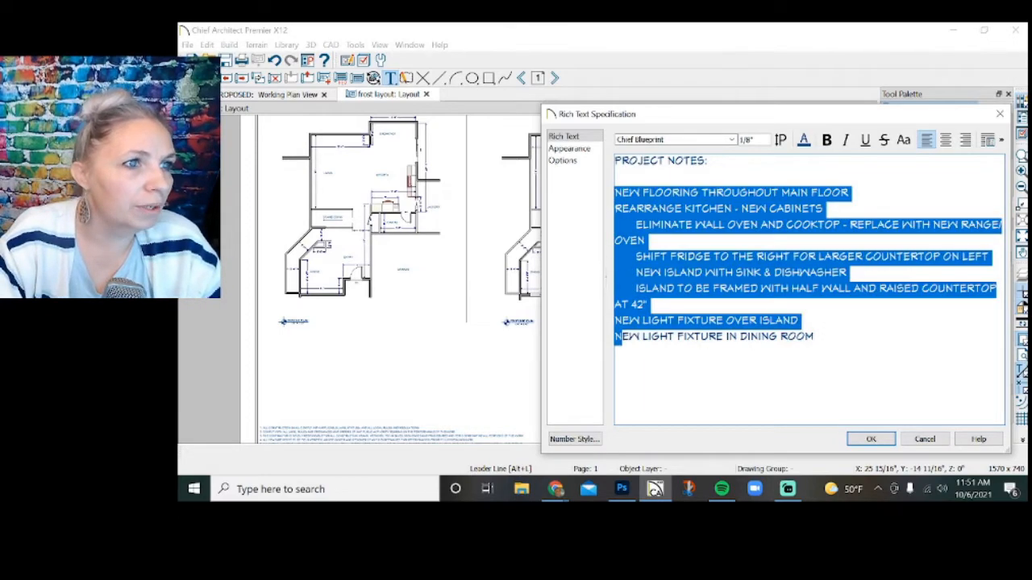
pyautogui.click(987, 140)
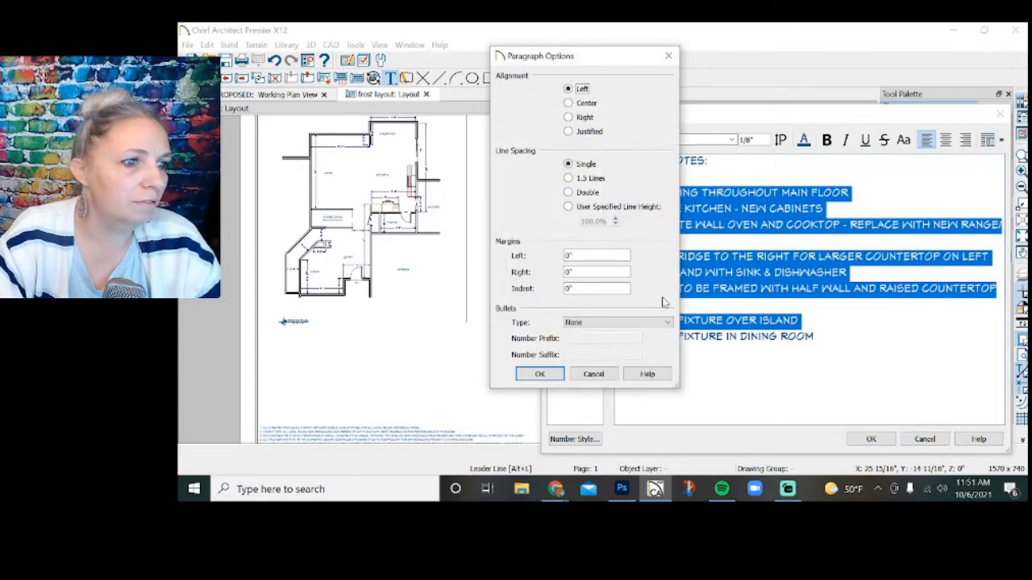
pyautogui.click(633, 325)
pyautogui.click(631, 348)
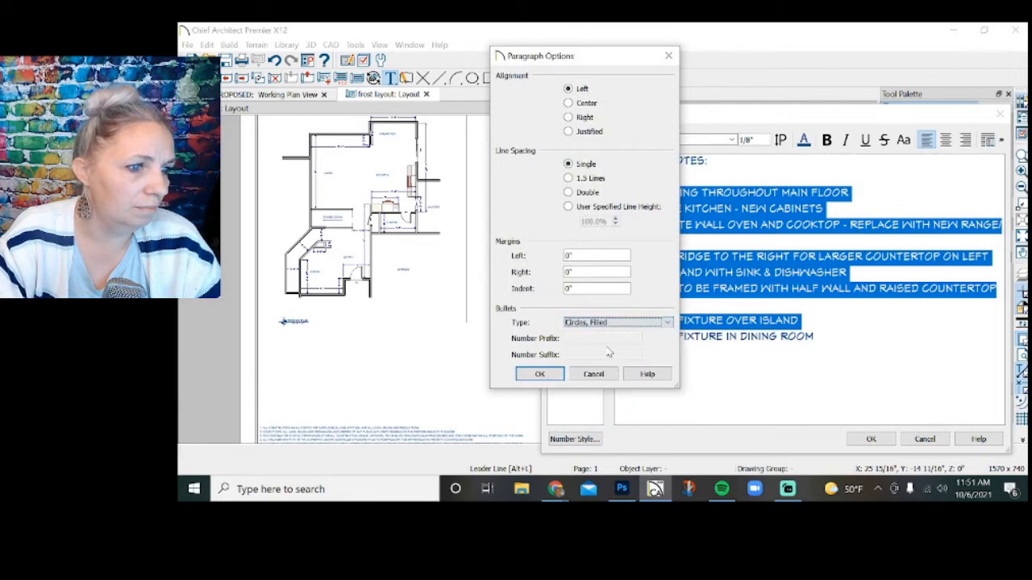
pyautogui.click(548, 376)
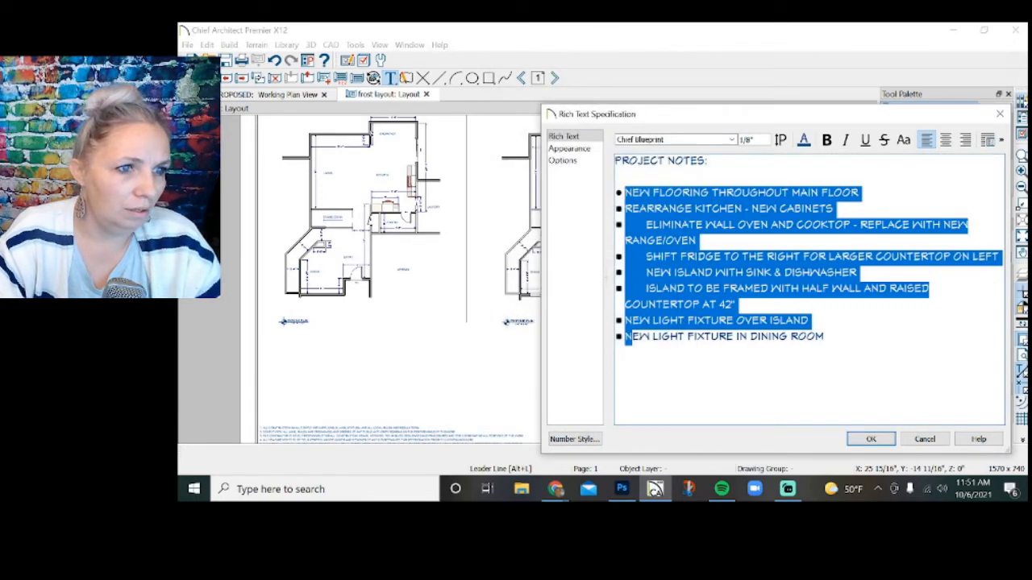
# Change the bullets of the four indented kitchen sub-items to empty circles and accept the project notes text.
pyautogui.moveTo(644, 237); pyautogui.dragTo(645, 240)
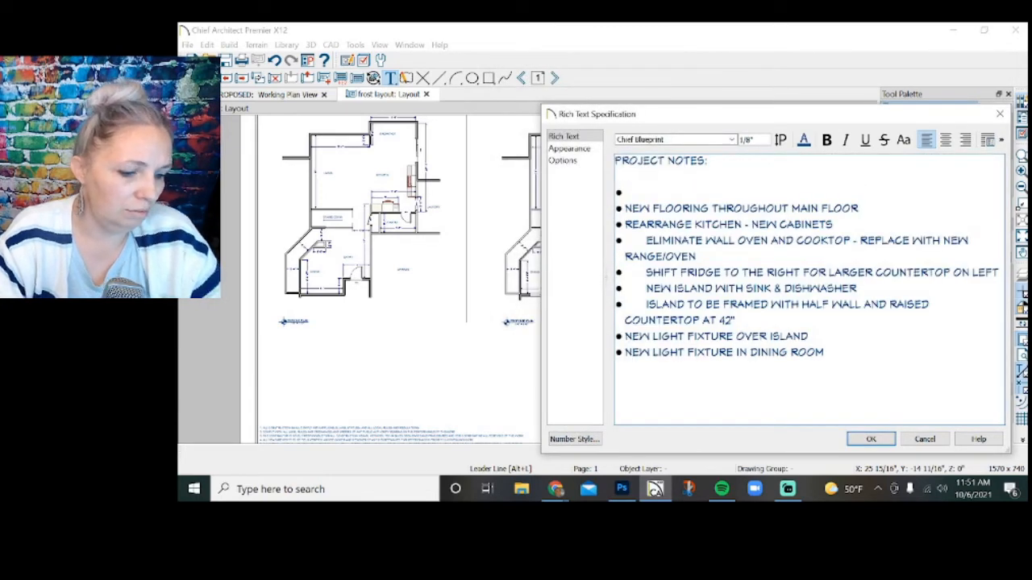
pyautogui.hotkey('ctrl', 'z')
pyautogui.moveTo(647, 288); pyautogui.dragTo(626, 226)
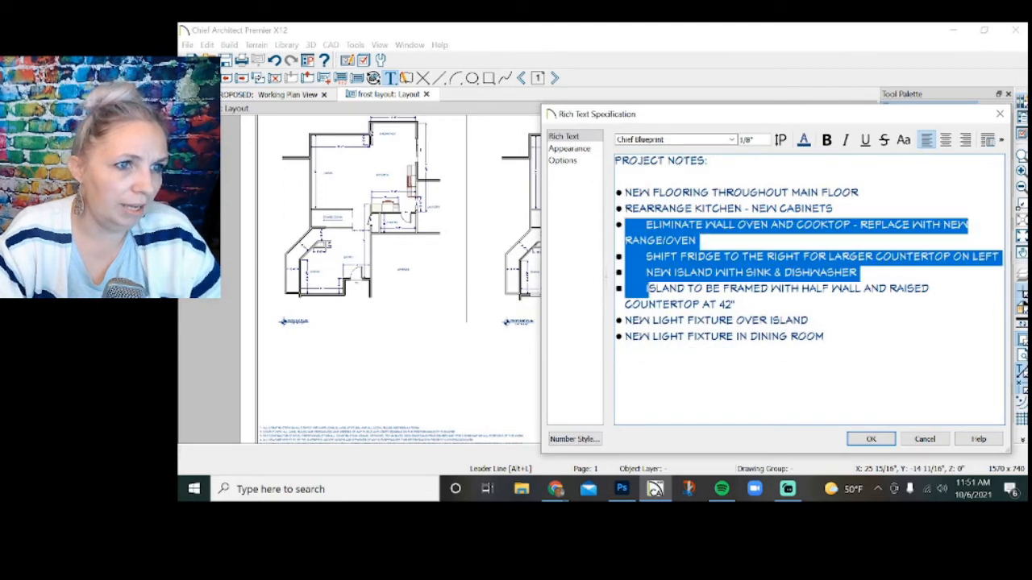
pyautogui.click(987, 139)
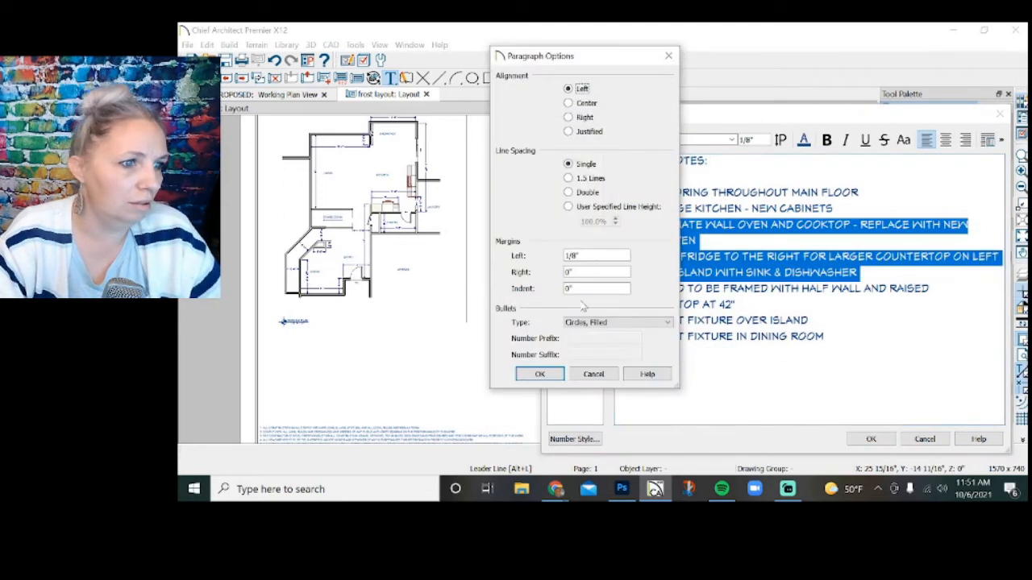
pyautogui.click(588, 325)
pyautogui.click(610, 357)
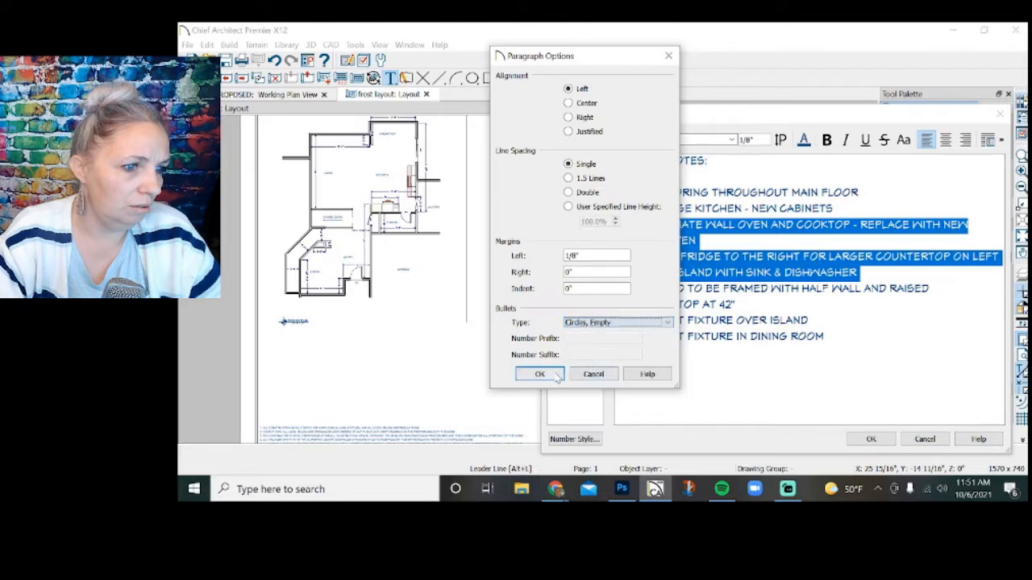
pyautogui.click(539, 375)
pyautogui.click(852, 440)
# Make the "PROJECT NOTES:" heading bold and underlined, and shift the notes box toward the title block with a slightly narrower width.
pyautogui.doubleClick(615, 334)
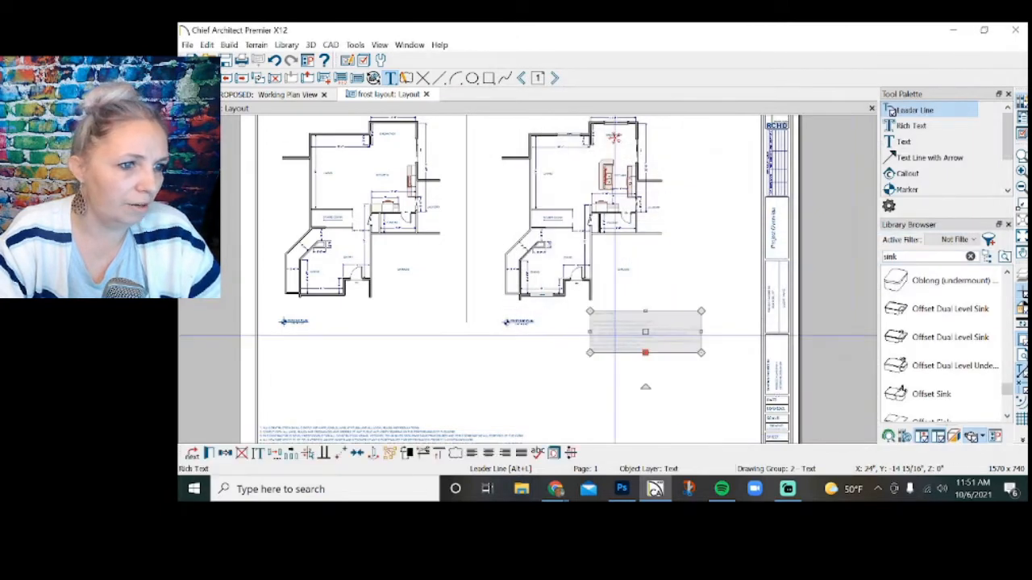
pyautogui.moveTo(712, 160); pyautogui.dragTo(504, 163)
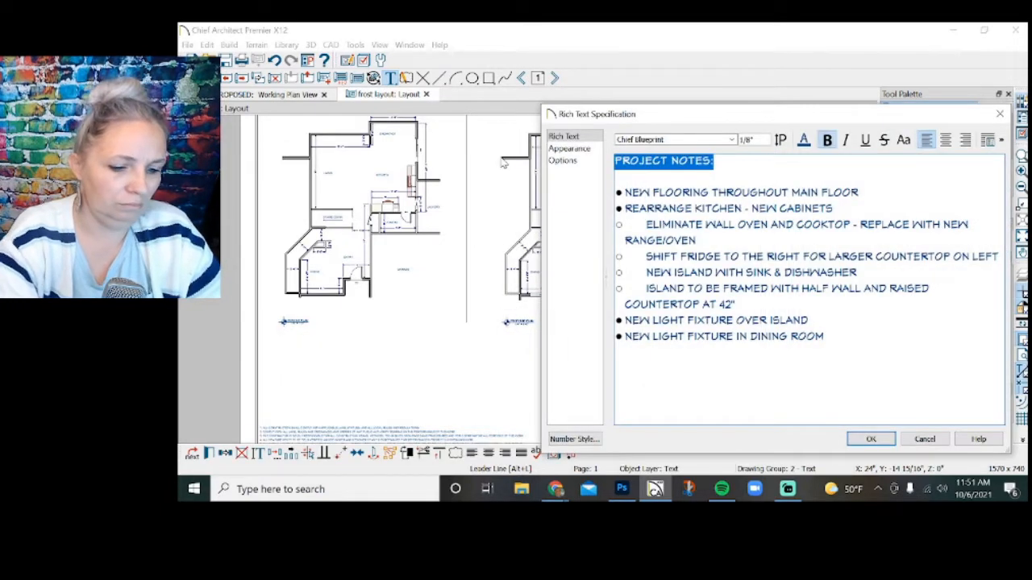
pyautogui.click(871, 439)
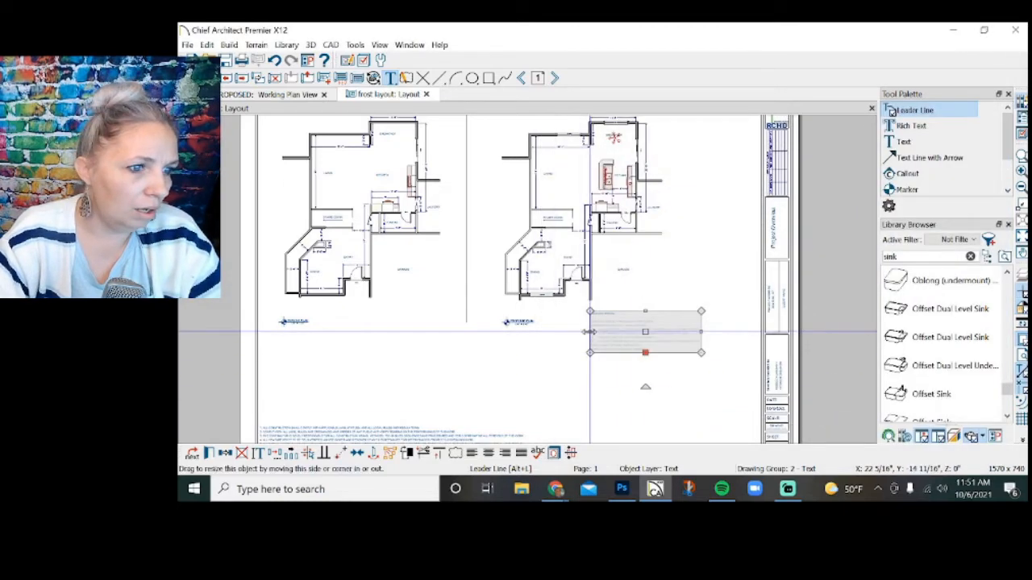
pyautogui.moveTo(589, 331); pyautogui.dragTo(635, 335)
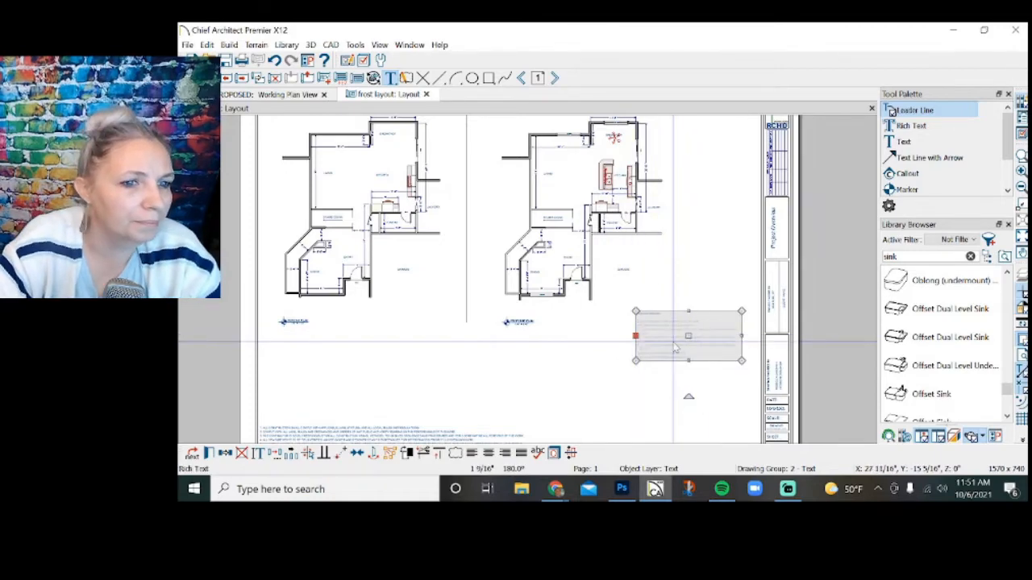
# Add the bold, underlined subheading "OPTION 1" above the flooring note in the project notes.
pyautogui.doubleClick(674, 340)
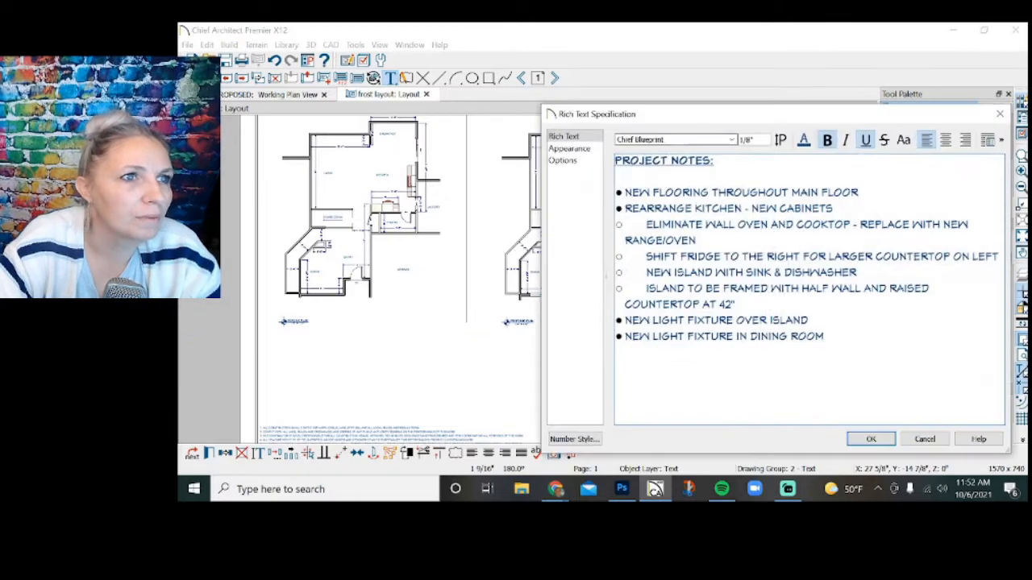
pyautogui.press('Return')
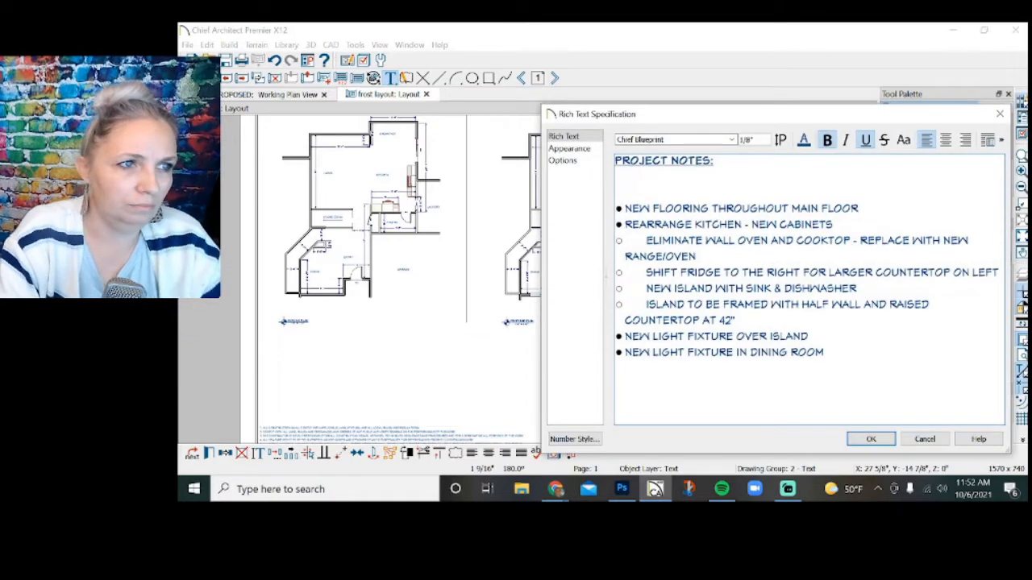
pyautogui.write('OPTION')
pyautogui.press('BackSpace')
pyautogui.press('BackSpace')
pyautogui.press('BackSpace')
pyautogui.press('BackSpace')
pyautogui.press('BackSpace')
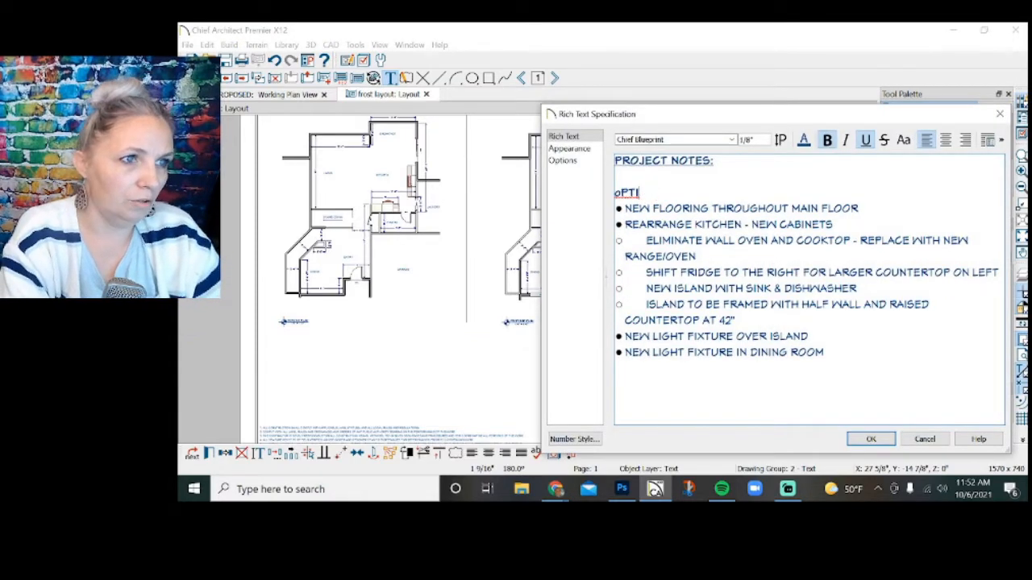
pyautogui.press('BackSpace')
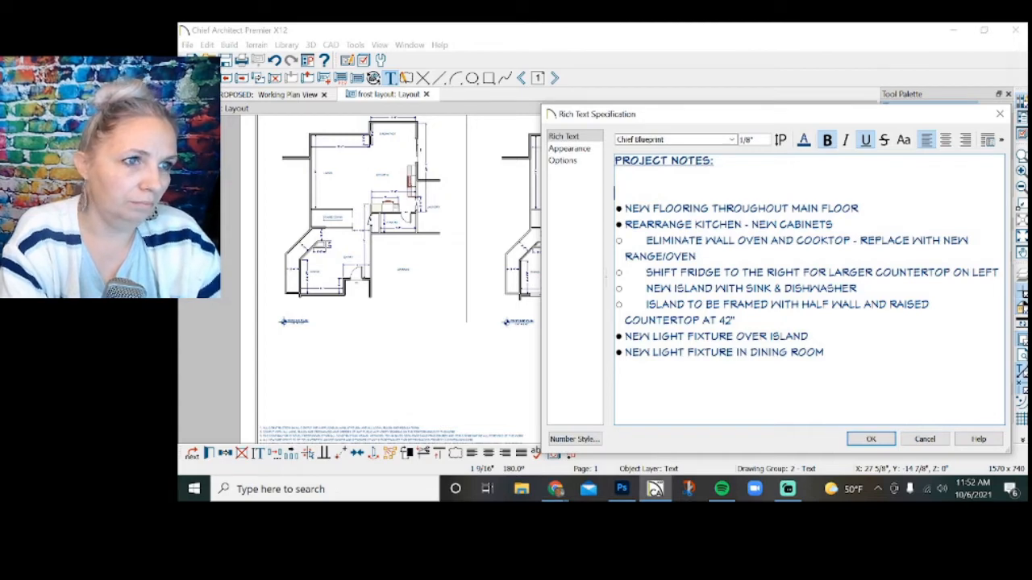
pyautogui.write('OPTION 1')
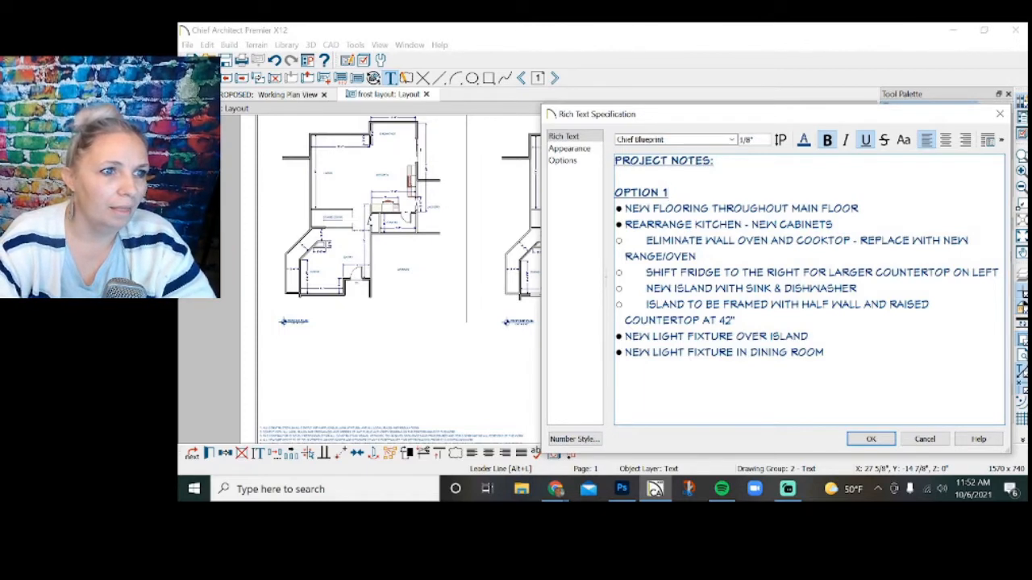
# Insert several empty bulleted lines between the flooring note and the "REARRANGE KITCHEN - NEW CABINETS" note.
pyautogui.click(824, 353)
pyautogui.press('Return')
pyautogui.press('Return')
pyautogui.press('Return')
pyautogui.press('Return')
pyautogui.press('Return')
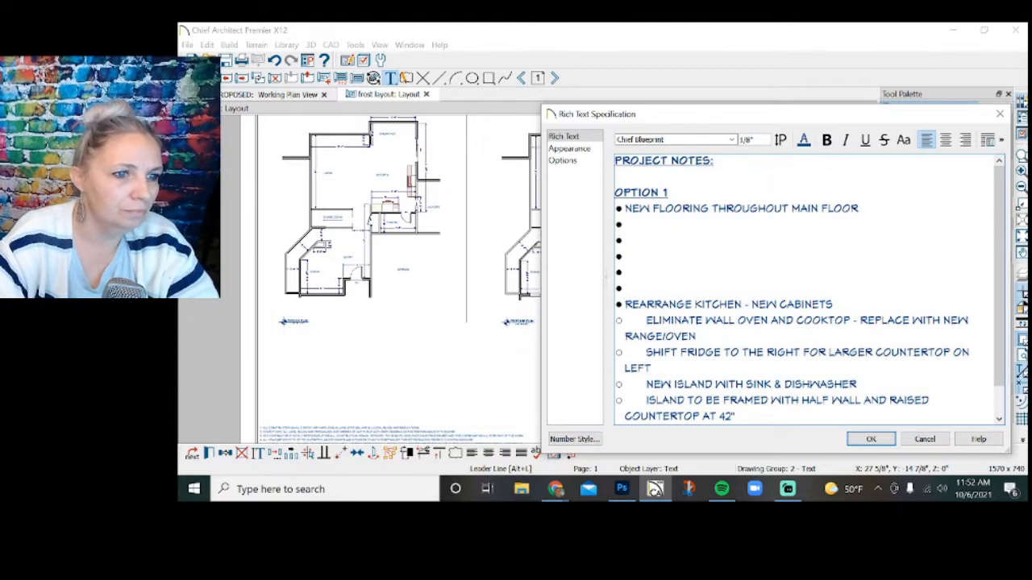
pyautogui.moveTo(627, 284); pyautogui.dragTo(626, 235)
pyautogui.click(626, 225)
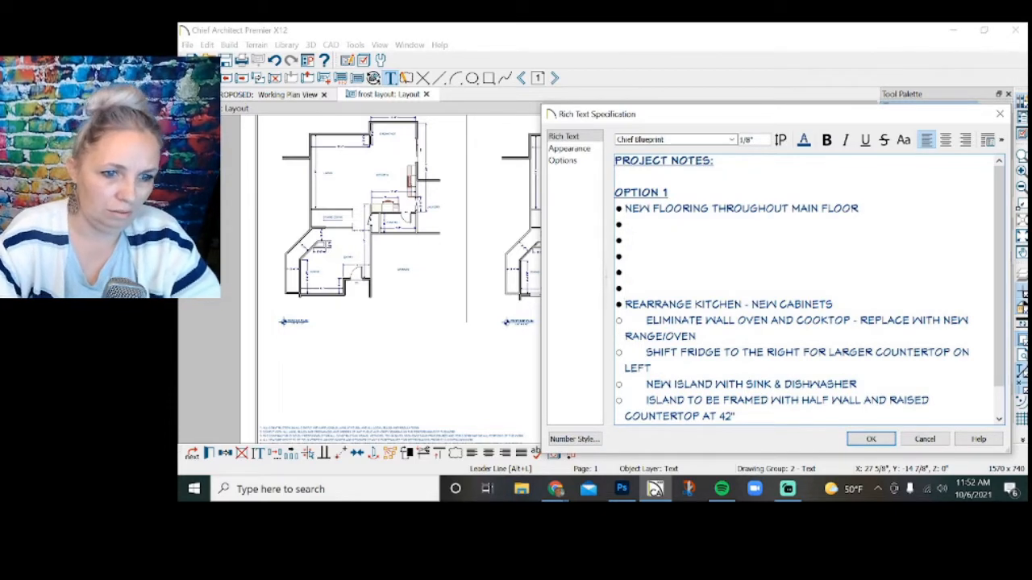
# Copy the "NEW ISLAND WITH SINK & DISHWASHER" note and its half-wall sub-item to directly below the Option 1 flooring note.
pyautogui.moveTo(733, 416); pyautogui.dragTo(645, 384)
pyautogui.hotkey('ctrl', 'c')
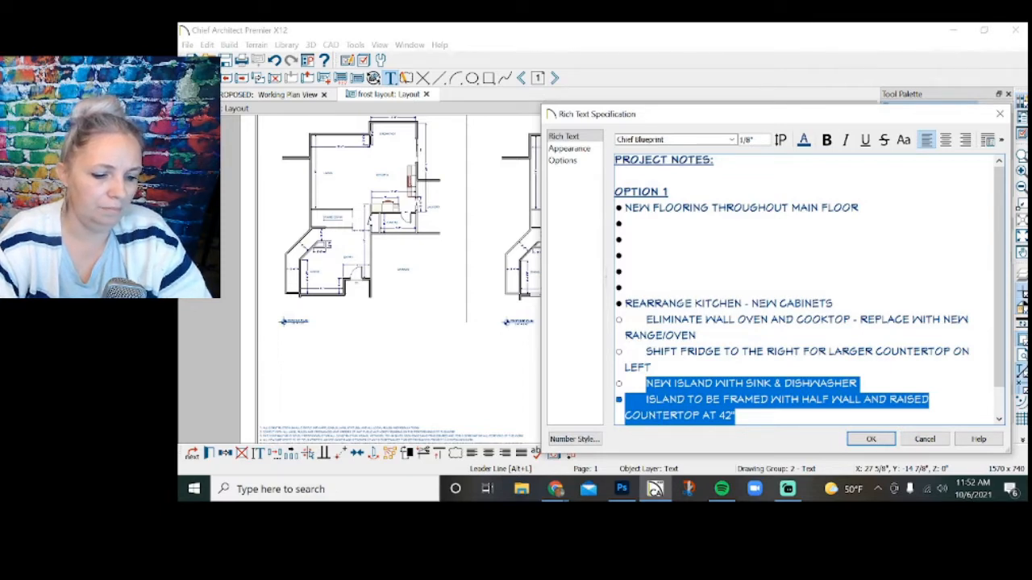
pyautogui.click(627, 224)
pyautogui.hotkey('ctrl', 'v')
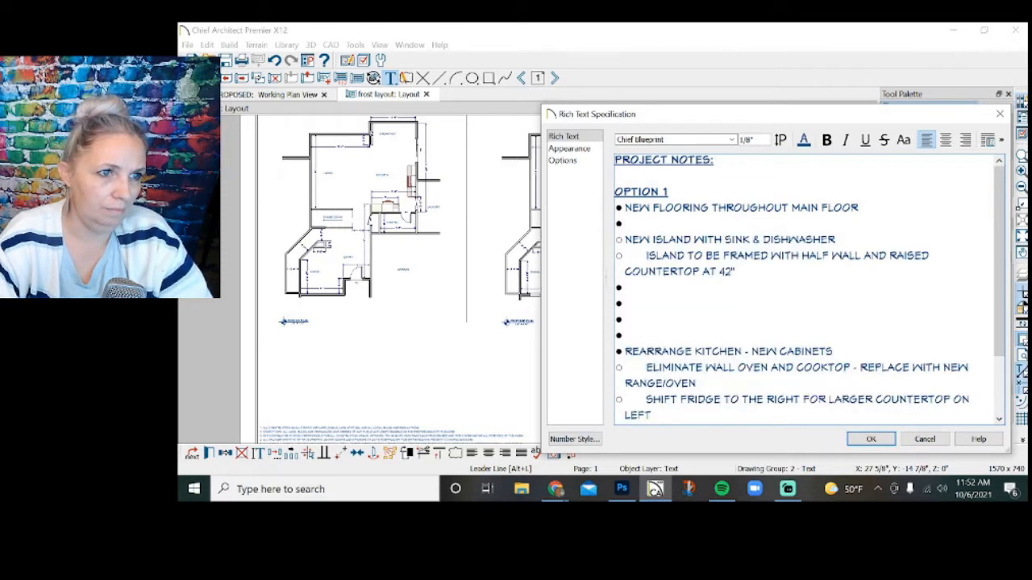
pyautogui.press('BackSpace')
pyautogui.press('BackSpace')
pyautogui.press('BackSpace')
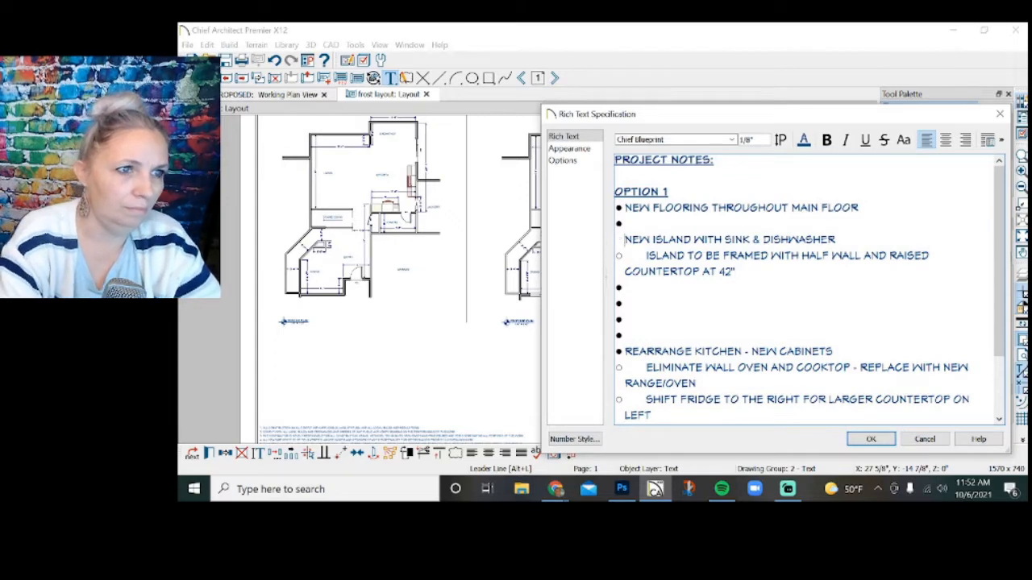
pyautogui.press('BackSpace')
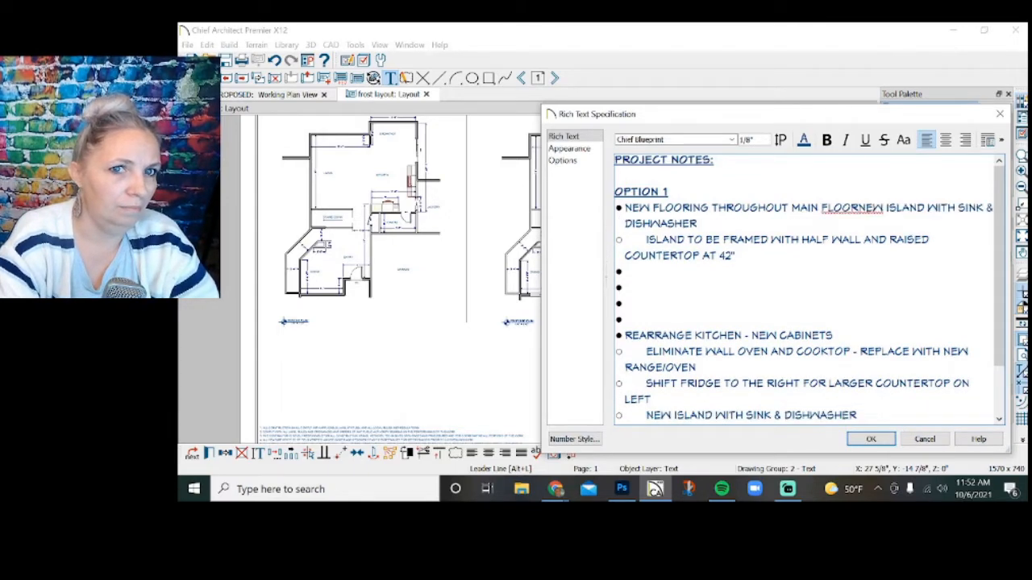
pyautogui.press('Return')
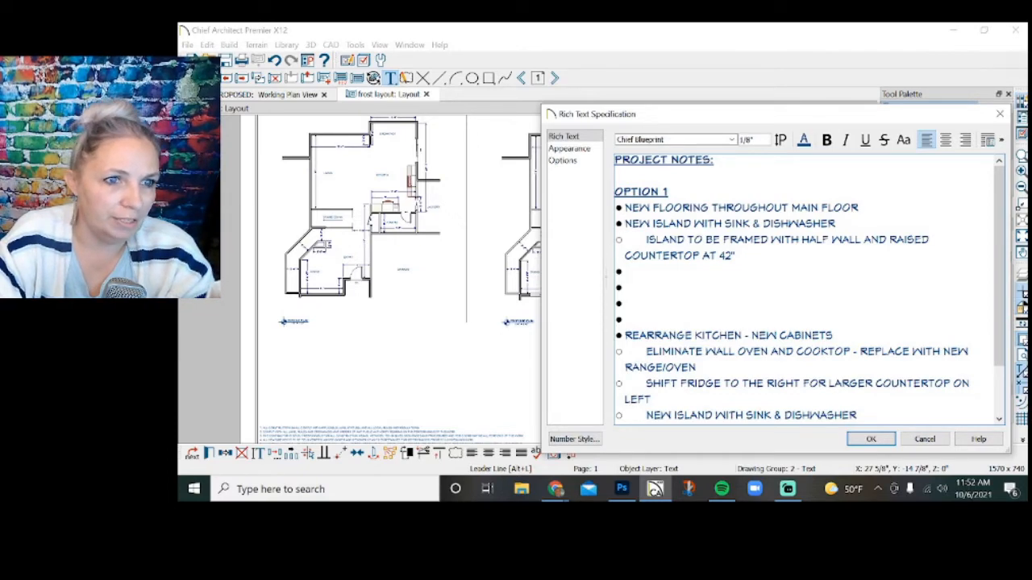
# Copy the island and dining room light fixture notes into Option 1 below the half-wall sub-item.
pyautogui.scroll(-2, 808, 290)
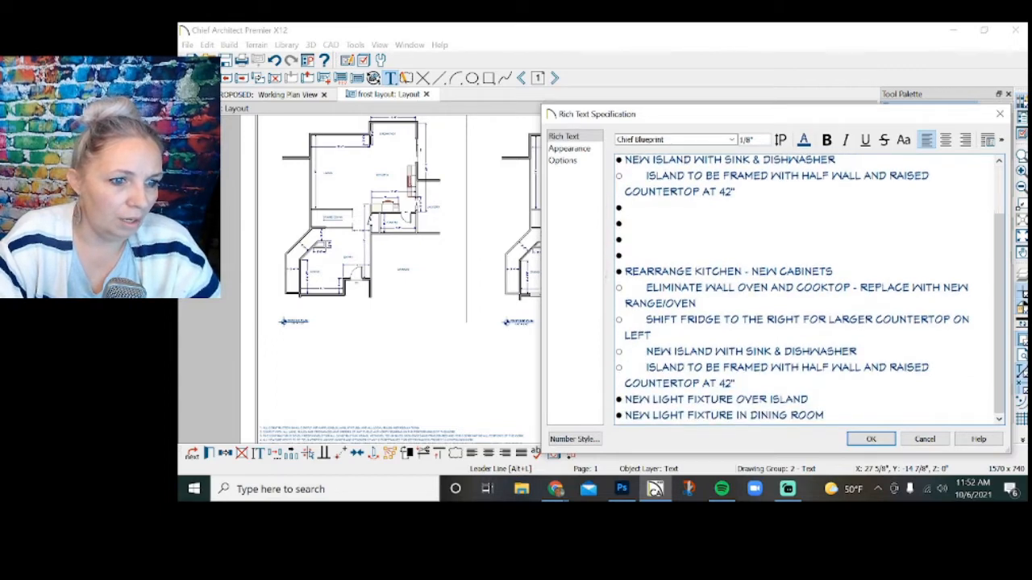
pyautogui.moveTo(824, 416); pyautogui.dragTo(625, 400)
pyautogui.hotkey('ctrl', 'c')
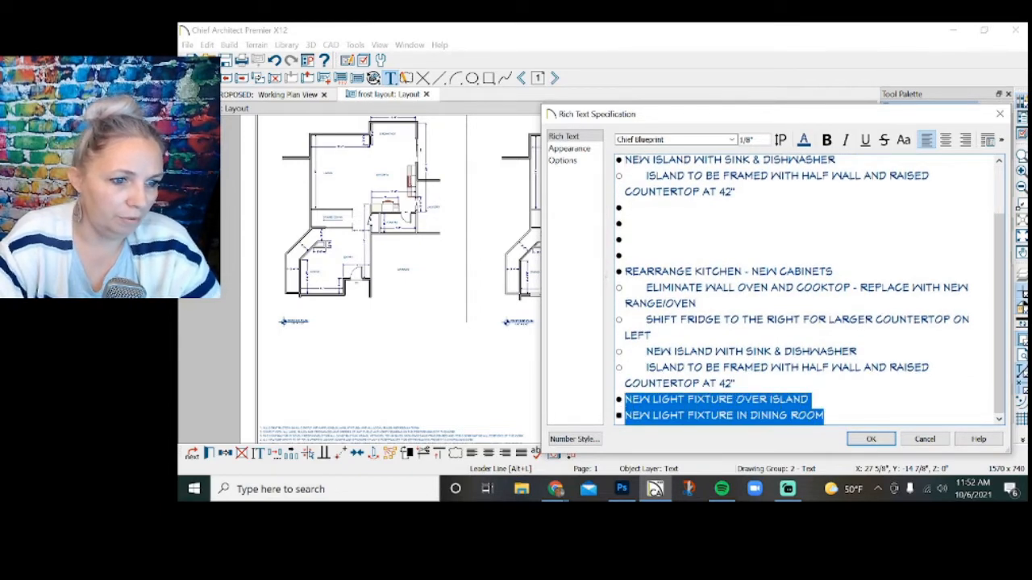
pyautogui.scroll(1, 808, 291)
pyautogui.click(627, 234)
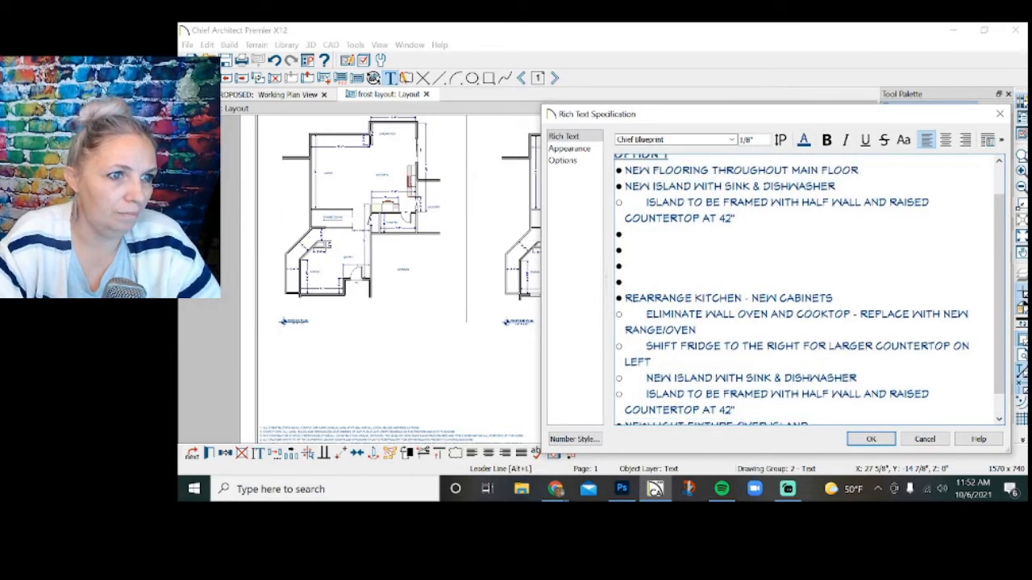
pyautogui.hotkey('ctrl', 'v')
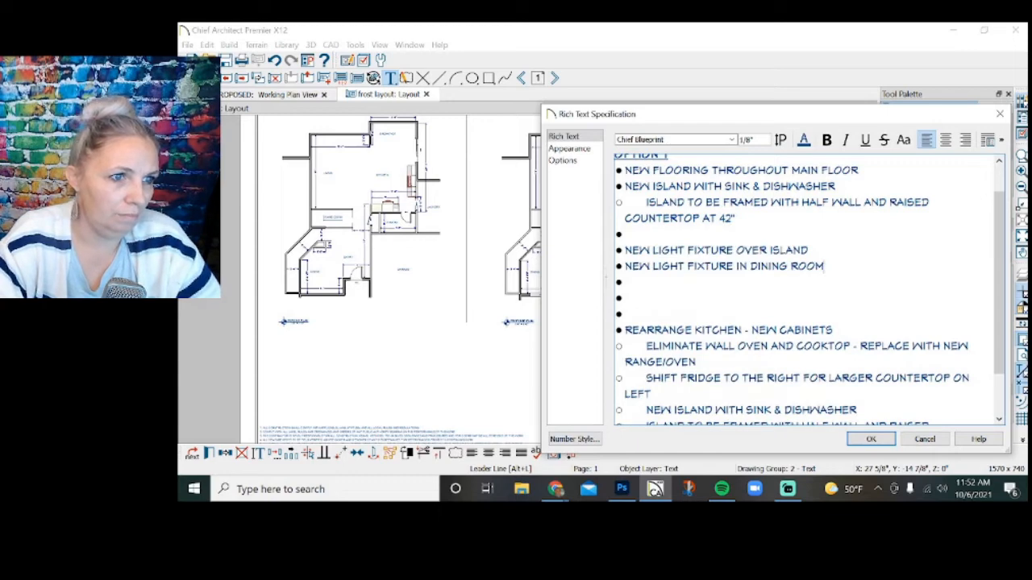
# Close the blank line above "NEW LIGHT FIXTURE OVER ISLAND" in Option 1, giving that note a filled-circle bullet.
pyautogui.press('BackSpace')
pyautogui.press('BackSpace')
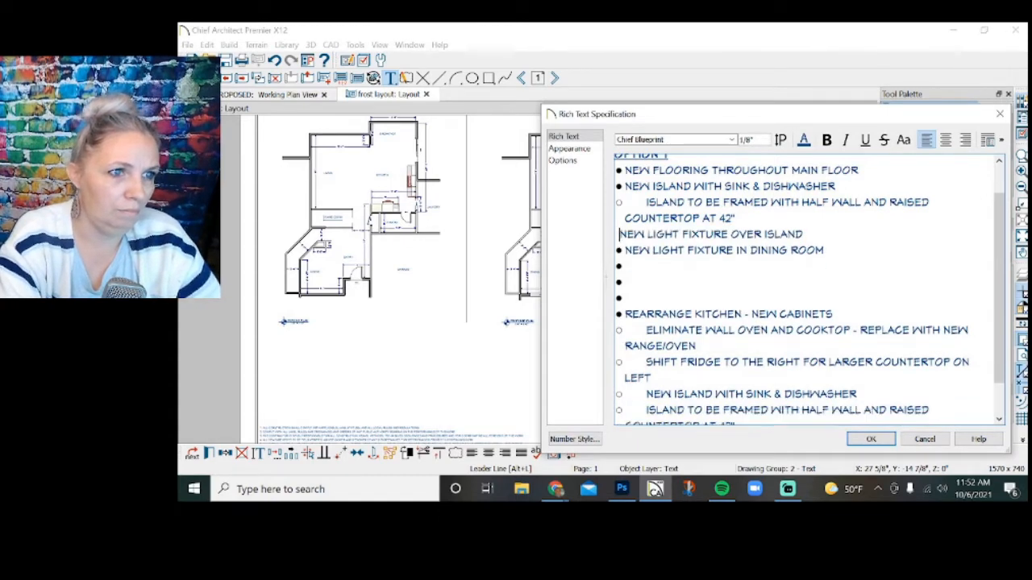
pyautogui.press('BackSpace')
pyautogui.press('Return')
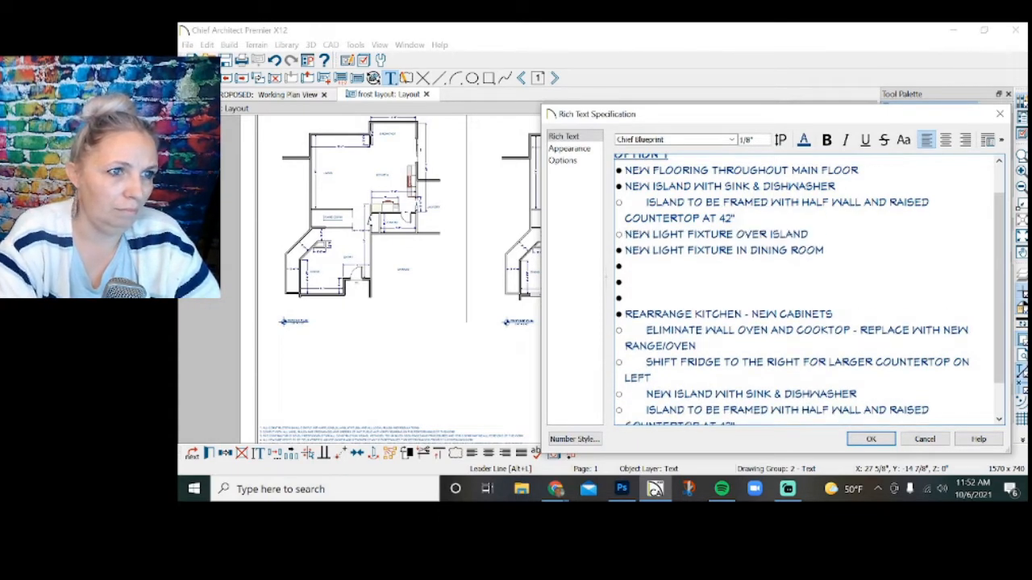
pyautogui.press('BackSpace')
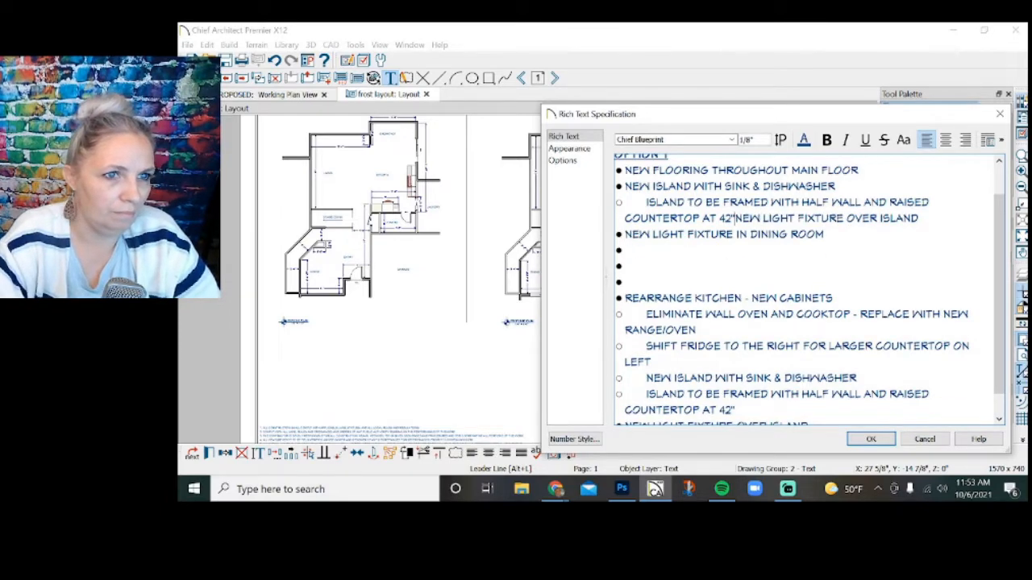
pyautogui.press('Return')
pyautogui.press('Return')
pyautogui.press('Down')
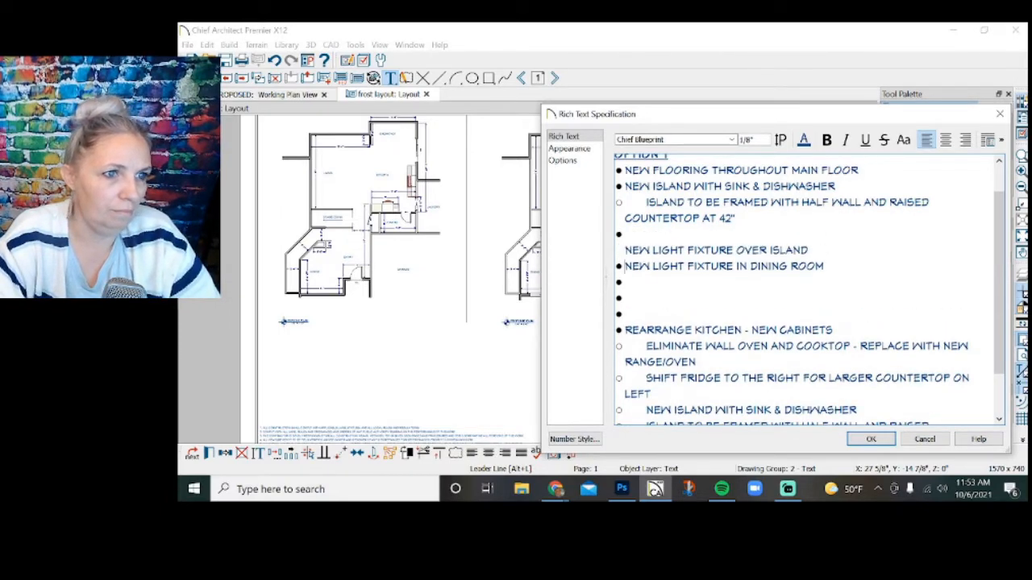
pyautogui.press('Down')
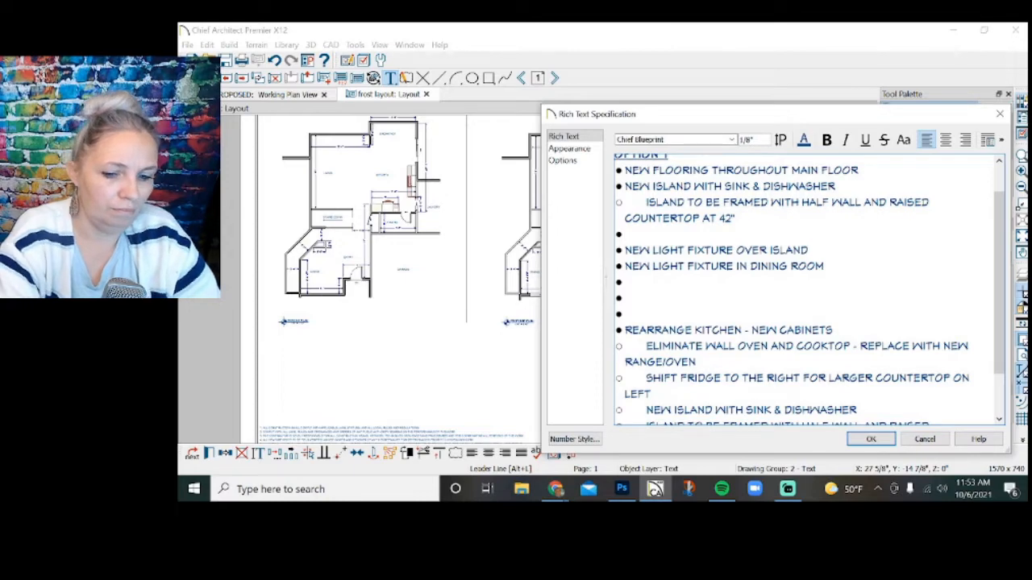
pyautogui.press('BackSpace')
# Remove the bullets from the empty lines below the Option 1 dining room light note and delete one blank line.
pyautogui.press('BackSpace')
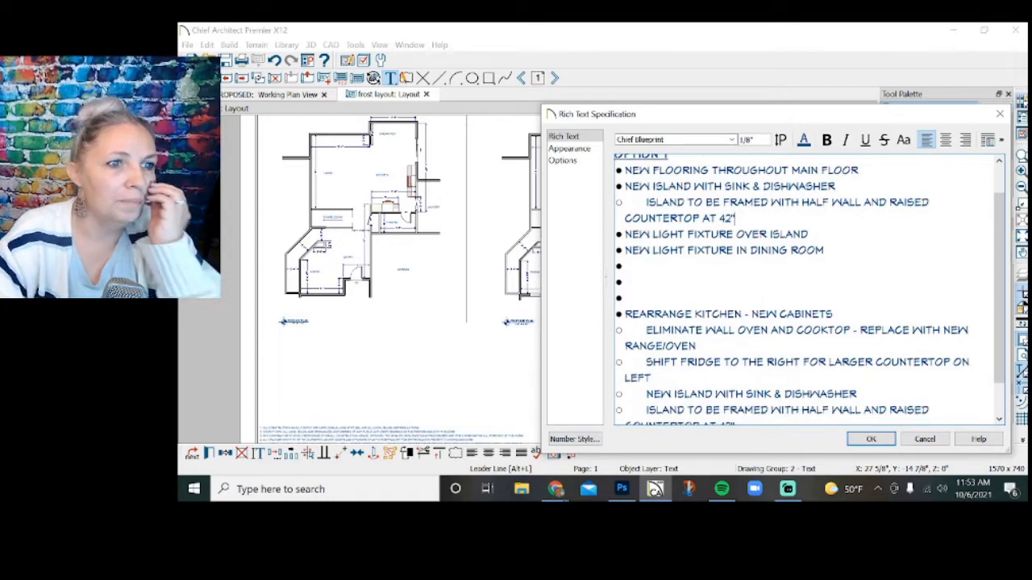
pyautogui.press('BackSpace')
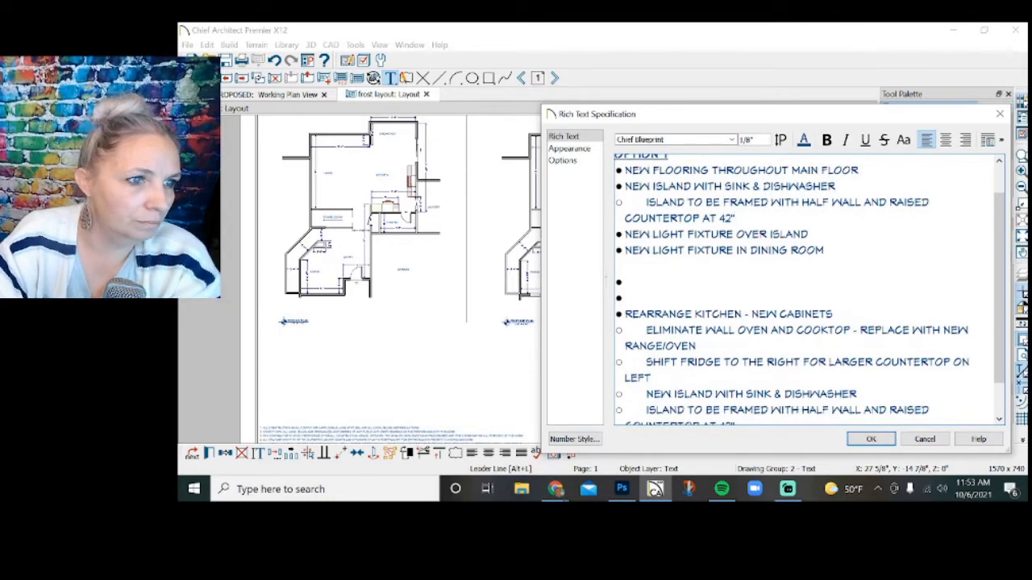
pyautogui.press('Down')
pyautogui.press('BackSpace')
pyautogui.press('Down')
pyautogui.press('BackSpace')
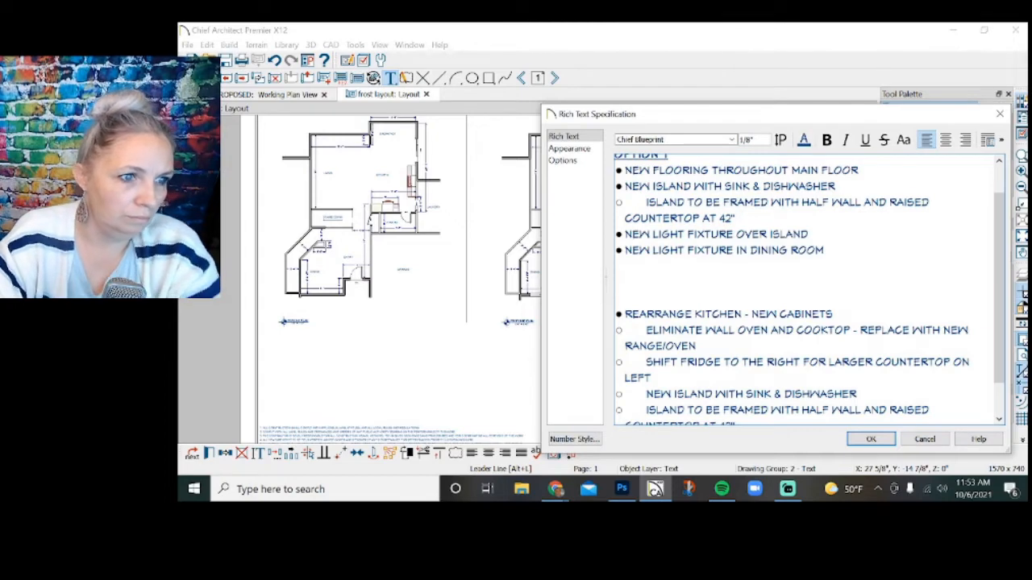
pyautogui.press('BackSpace')
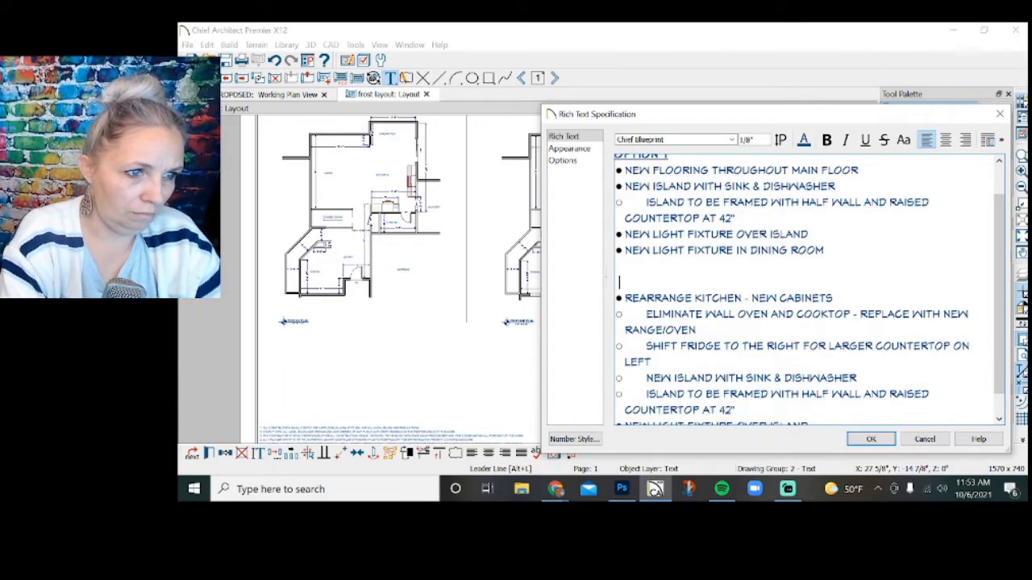
# Add the subheading "OPTION 2:" above the "REARRANGE KITCHEN - NEW CABINETS" note, followed by a blank line.
pyautogui.press('Return')
pyautogui.write('oPTION')
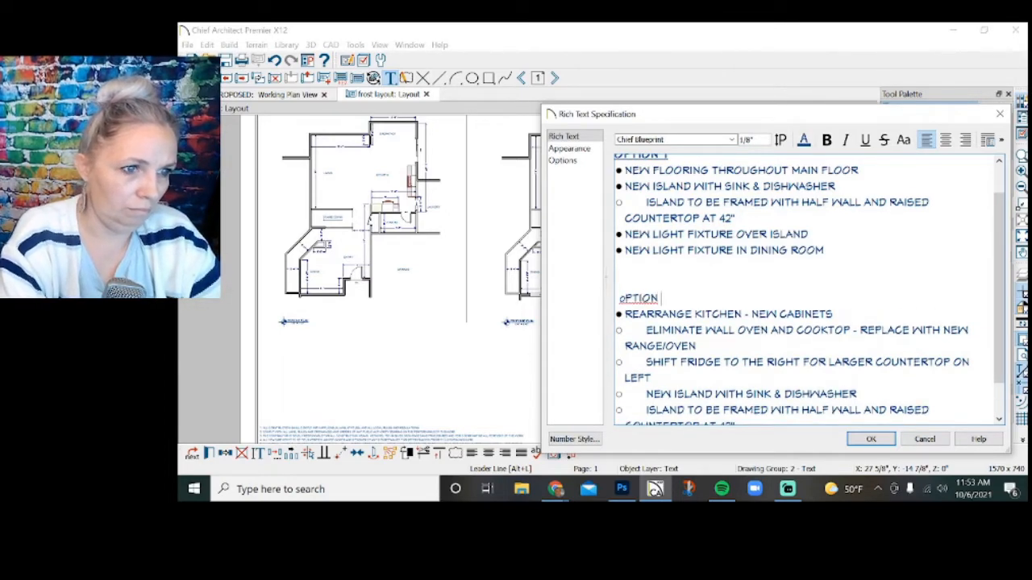
pyautogui.press('BackSpace')
pyautogui.press('BackSpace')
pyautogui.press('BackSpace')
pyautogui.press('BackSpace')
pyautogui.press('BackSpace')
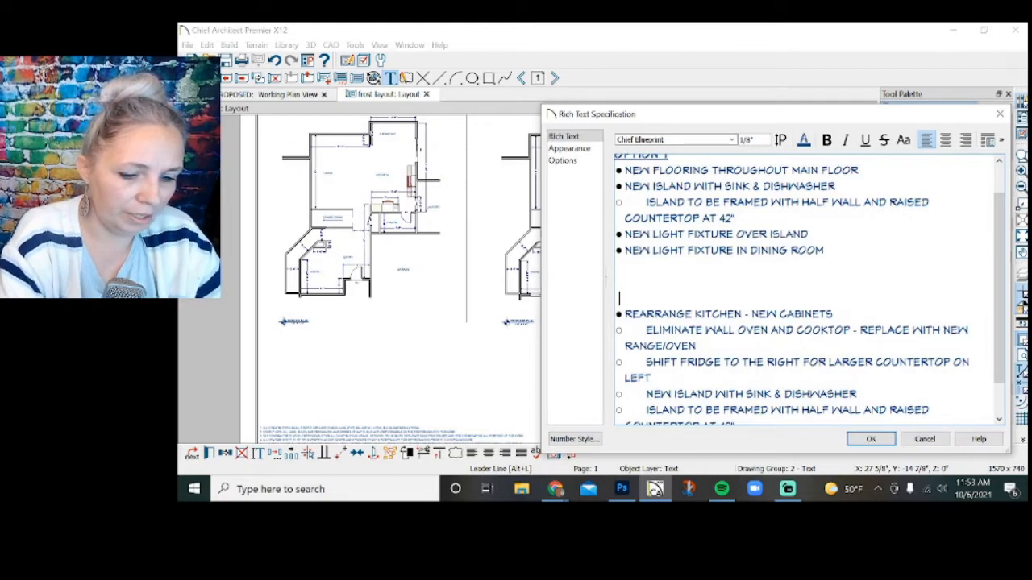
pyautogui.write('OPTION')
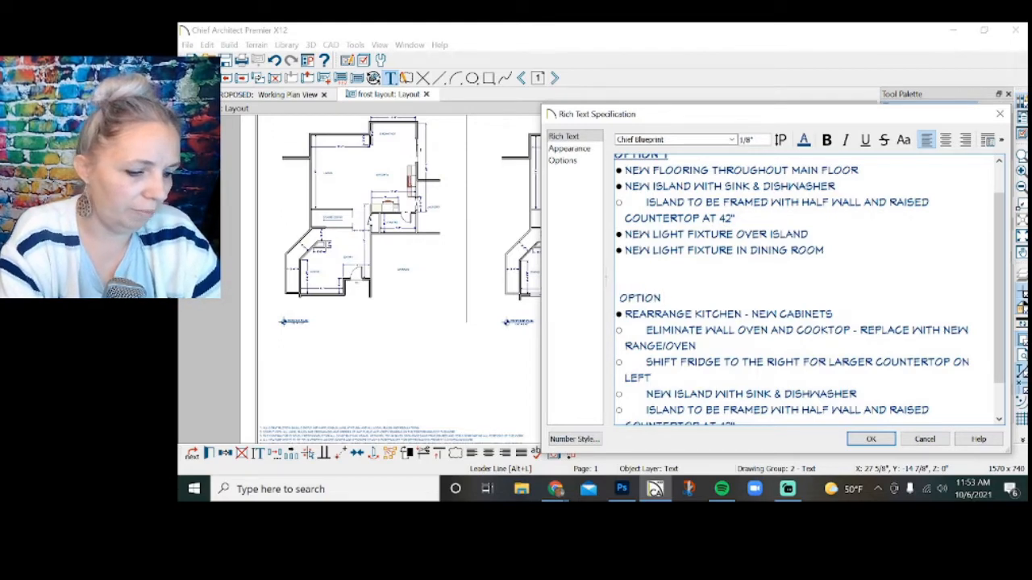
pyautogui.write(' 2:')
pyautogui.press('Return')
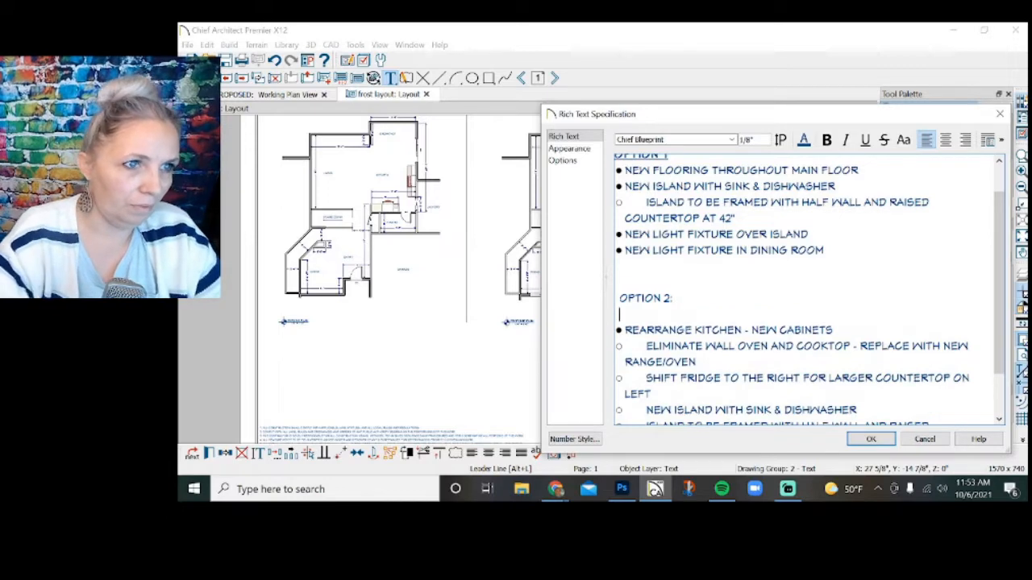
# Remove the colon from the "OPTION 2" subheading and make it bold and underlined to match "OPTION 1".
pyautogui.scroll(2, 808, 290)
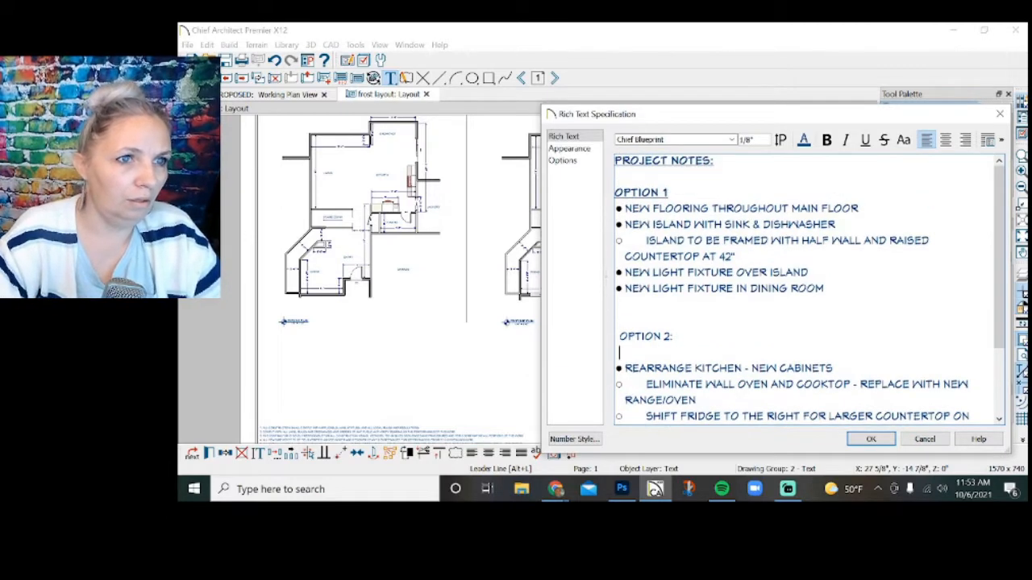
pyautogui.scroll(-1, 809, 291)
pyautogui.click(673, 310)
pyautogui.press('BackSpace')
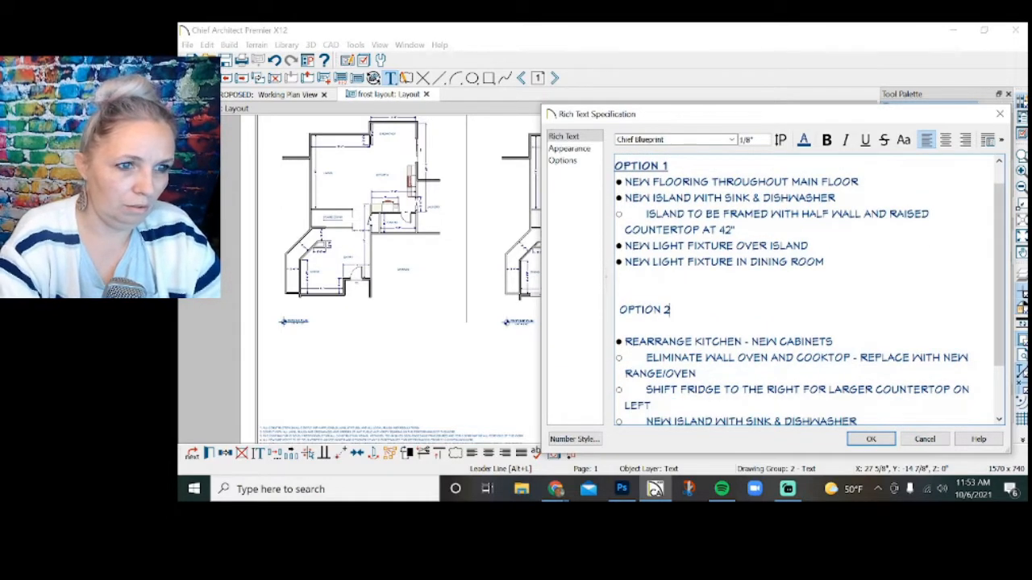
pyautogui.moveTo(670, 311); pyautogui.dragTo(618, 311)
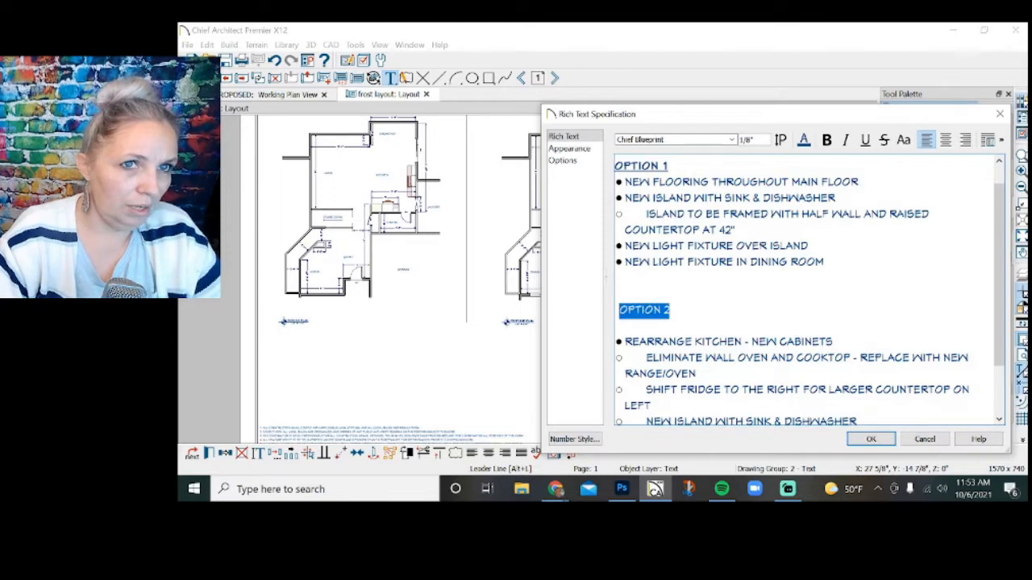
pyautogui.click(826, 140)
pyautogui.click(865, 140)
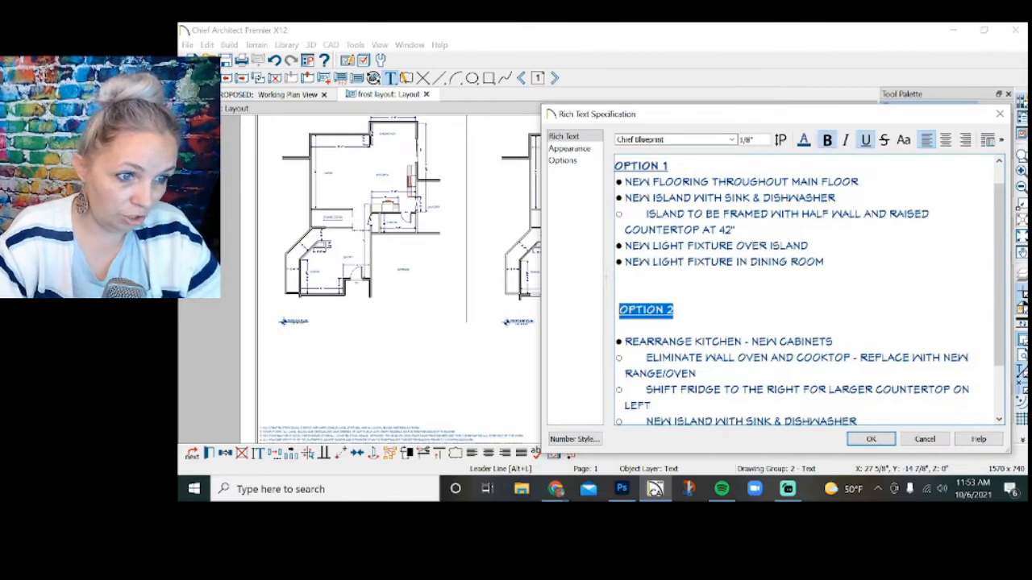
# Copy the "NEW FLOORING THROUGHOUT MAIN FLOOR" note from Option 1 to the start of the Option 2 list.
pyautogui.click(620, 327)
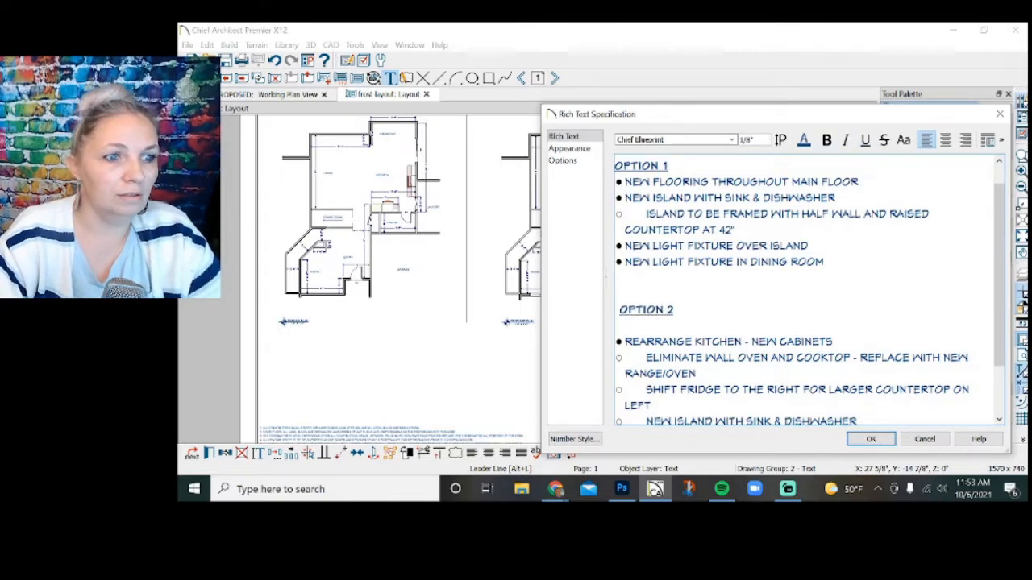
pyautogui.moveTo(860, 183); pyautogui.dragTo(624, 183)
pyautogui.hotkey('ctrl', 'c')
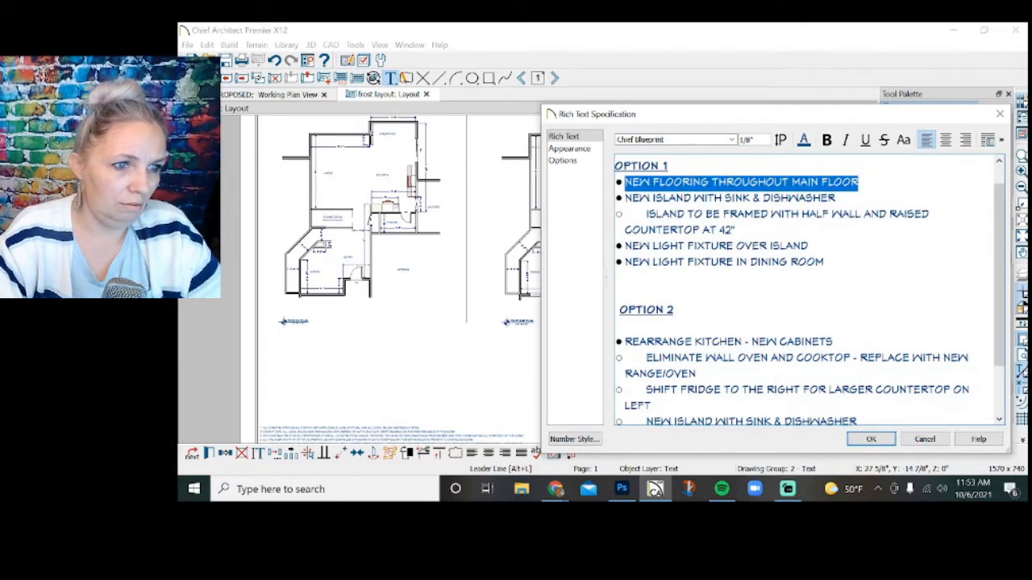
pyautogui.click(620, 326)
pyautogui.hotkey('ctrl', 'v')
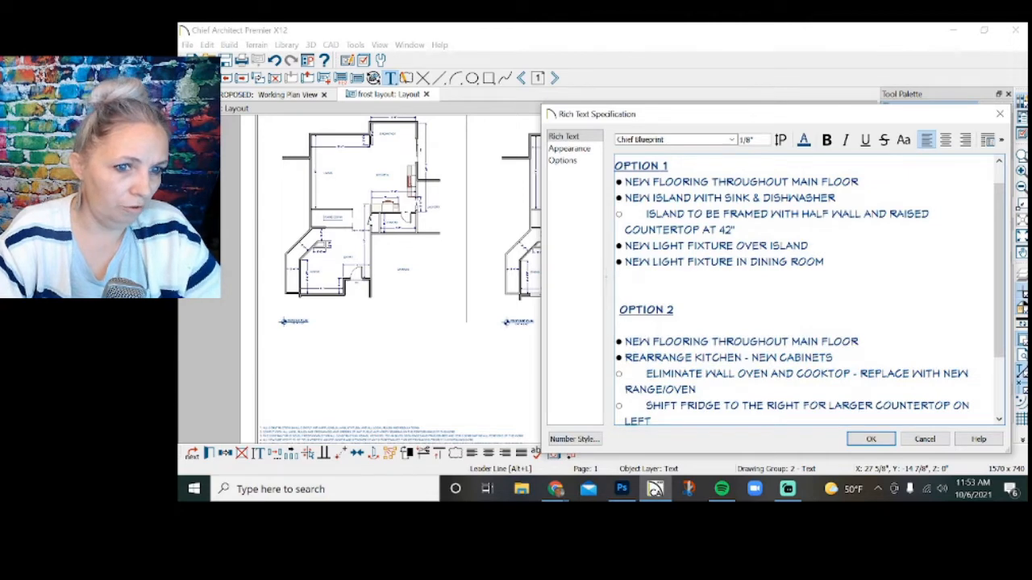
# Add the bulleted note "PAINT EXISTING PERIMETER CABINETS?" below the flooring note in the Option 1 list.
pyautogui.scroll(-1, 809, 290)
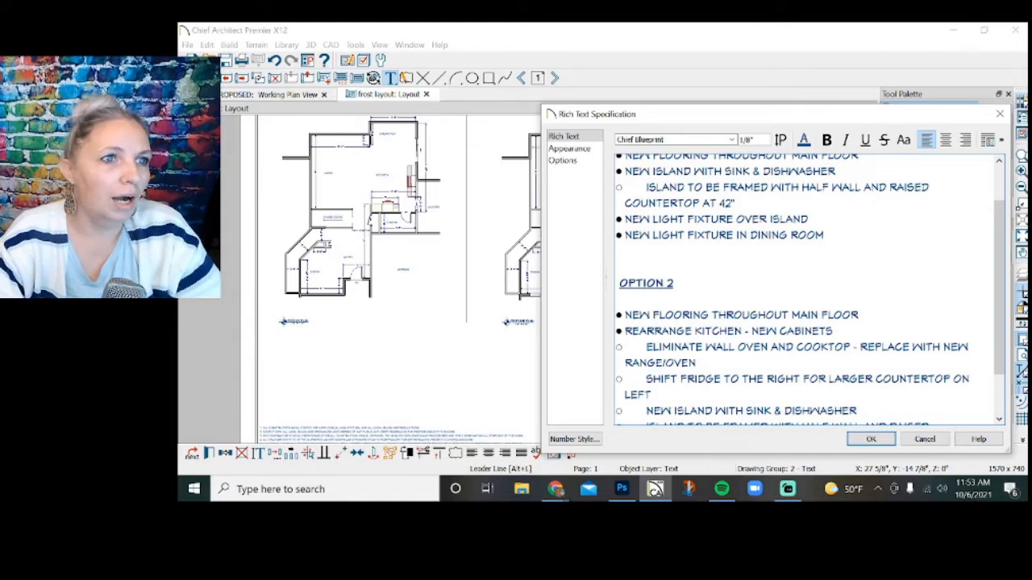
pyautogui.scroll(1, 808, 290)
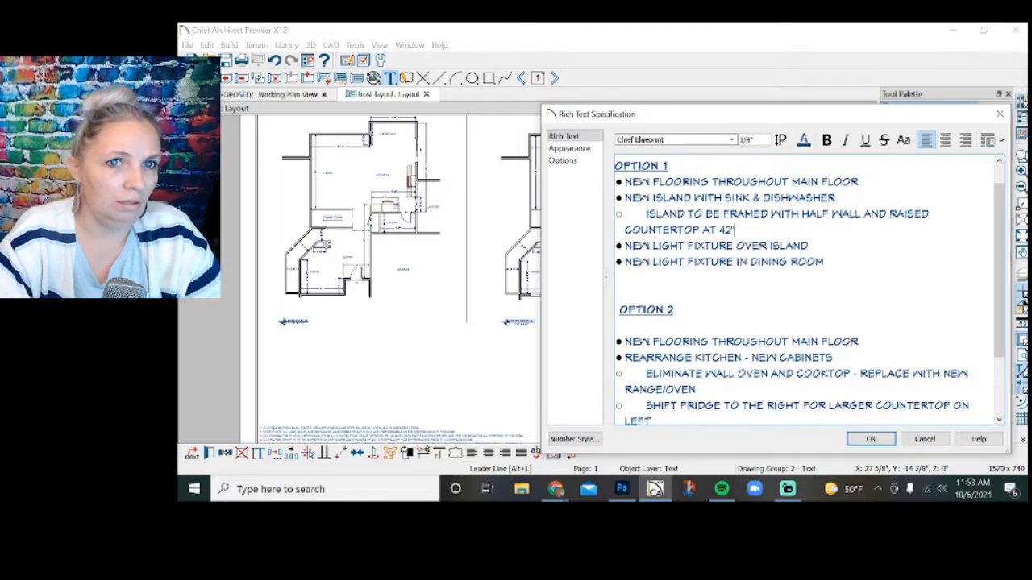
pyautogui.press('Return')
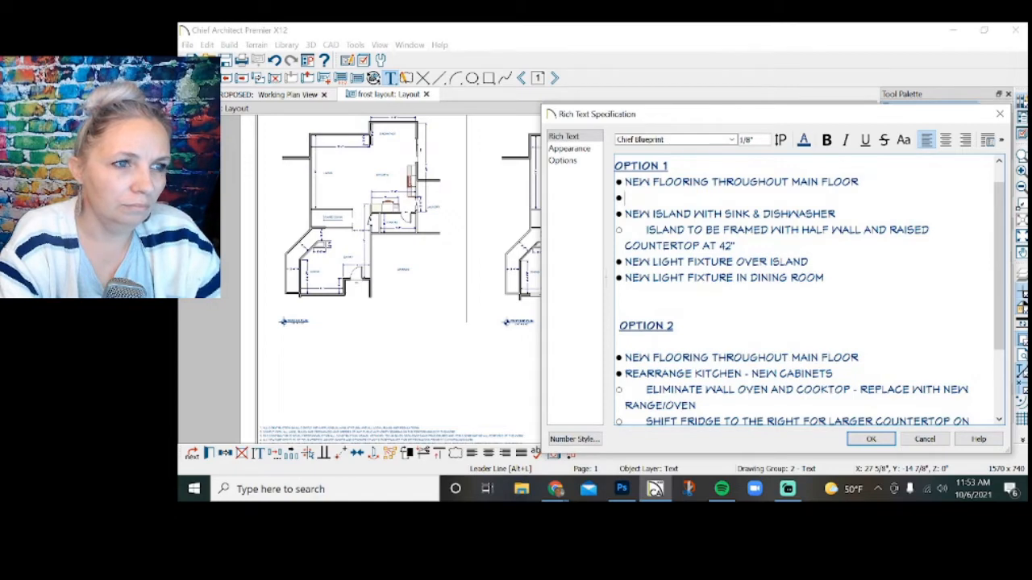
pyautogui.write('PAIN')
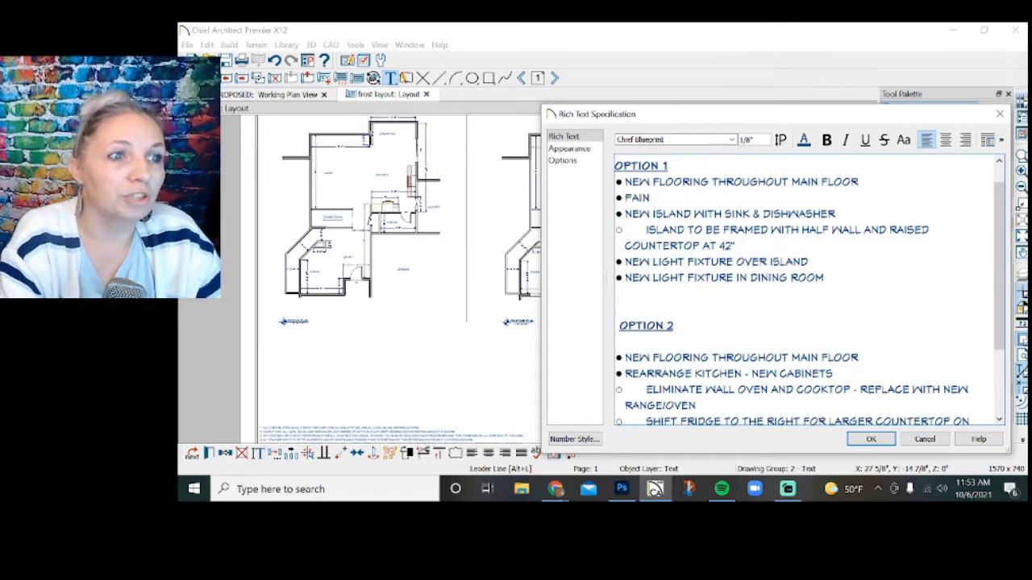
pyautogui.write('T')
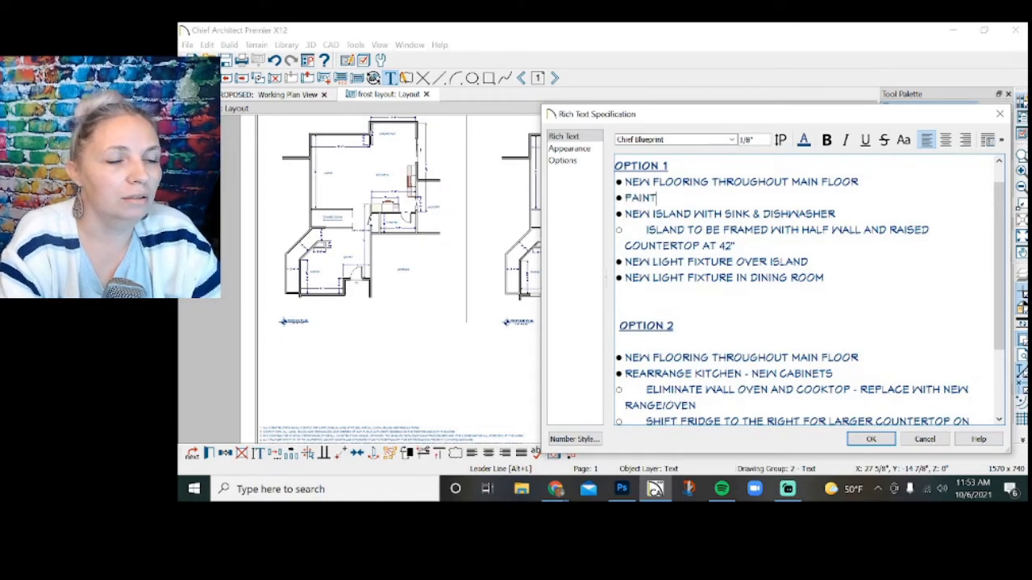
pyautogui.write(' EXISITNG')
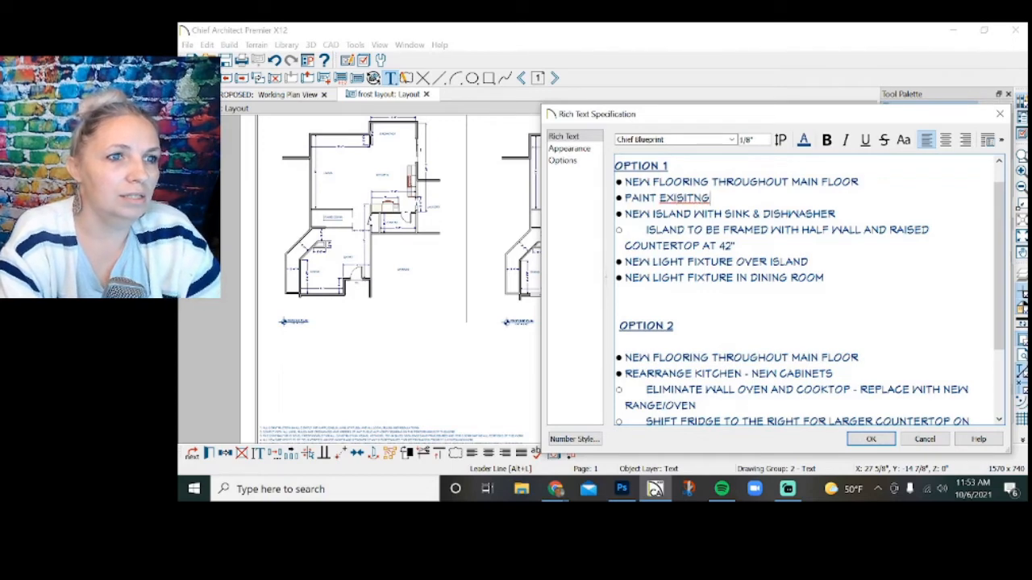
pyautogui.press('BackSpace')
pyautogui.press('BackSpace')
pyautogui.press('BackSpace')
pyautogui.press('BackSpace')
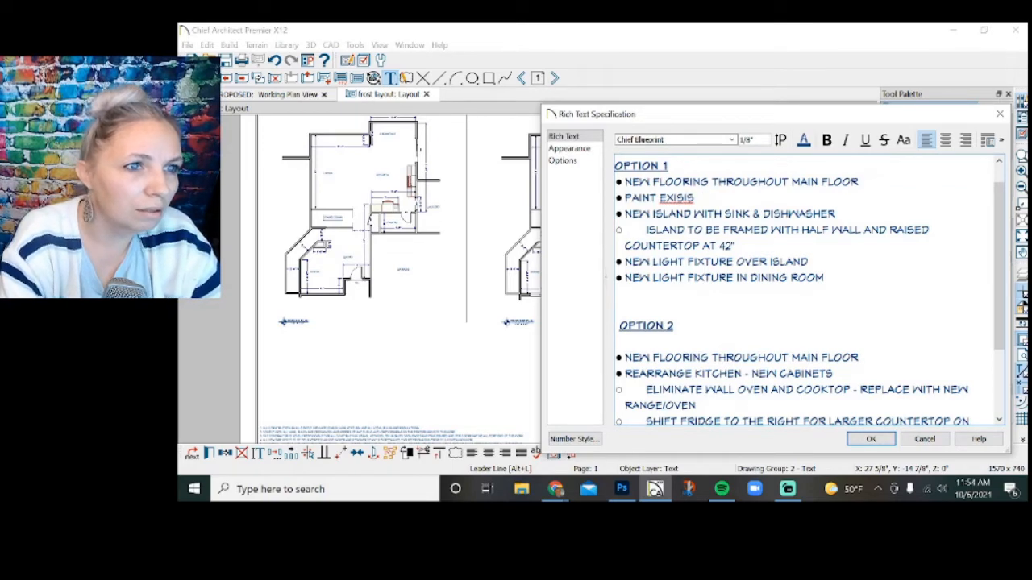
pyautogui.write('TING PERI')
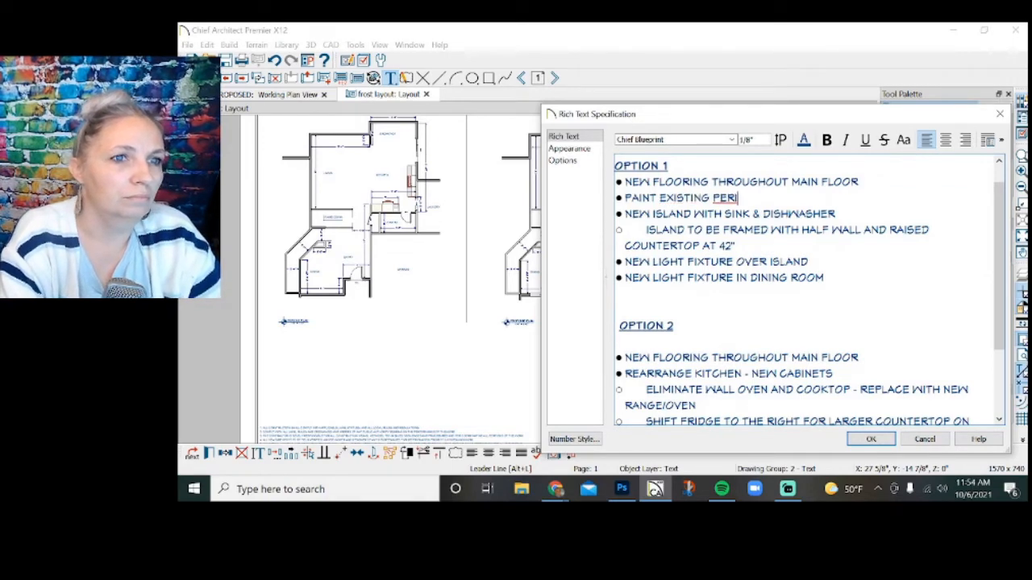
pyautogui.write('METER CABINETS')
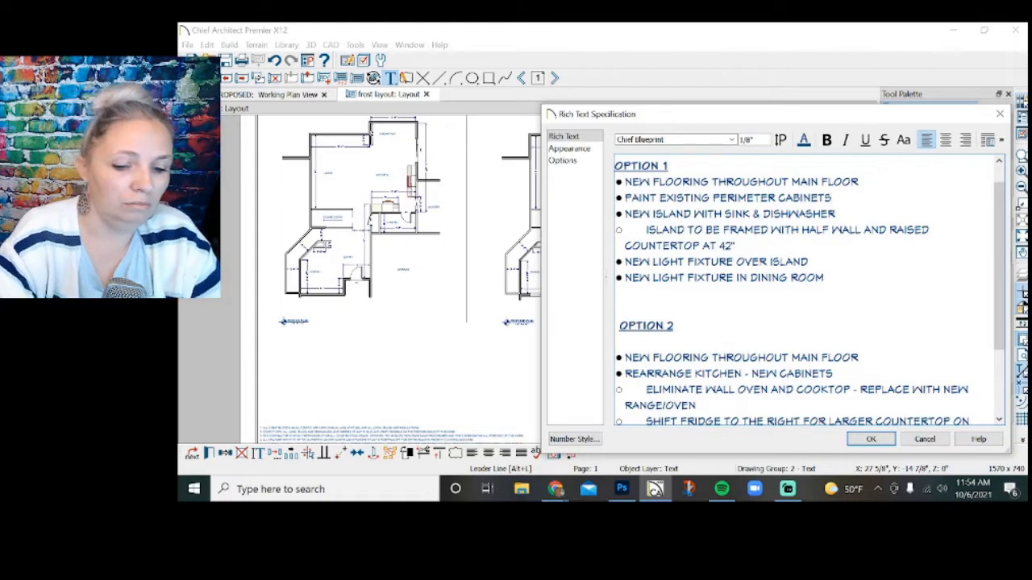
pyautogui.write('?')
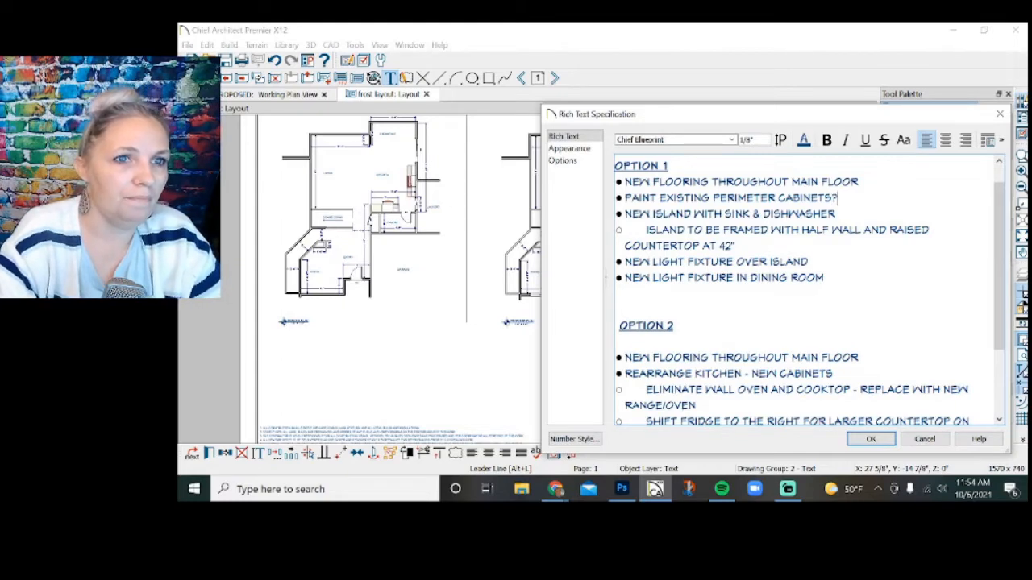
# Add the Option 1 note "NEW PAINT COLOR THROUGHOUT MAIN FLOOR" below the perimeter cabinets note, correcting the spelling of "THROUGHOUT".
pyautogui.press('Return')
pyautogui.write('NEW ')
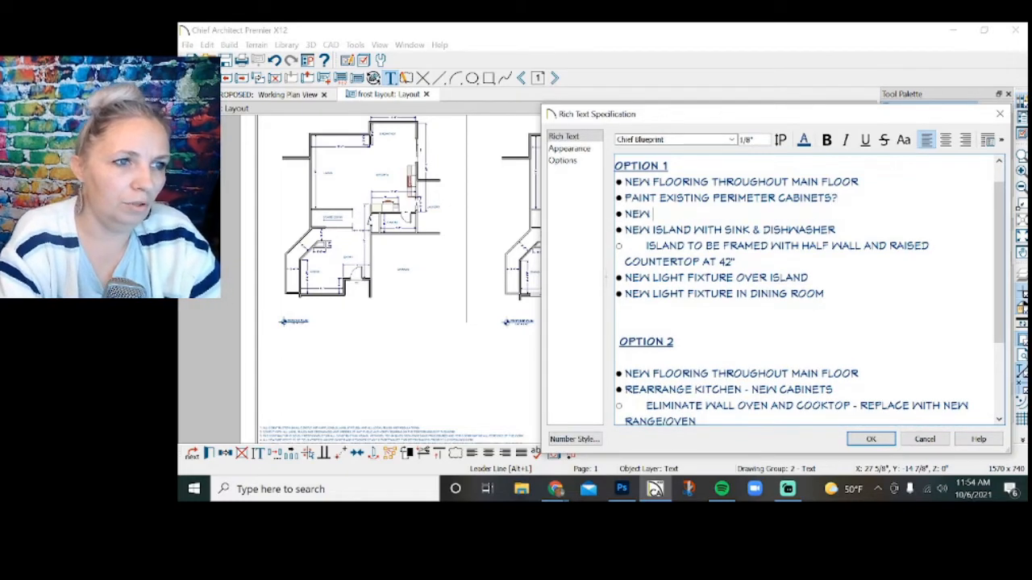
pyautogui.write('PAINT COLOR THRO')
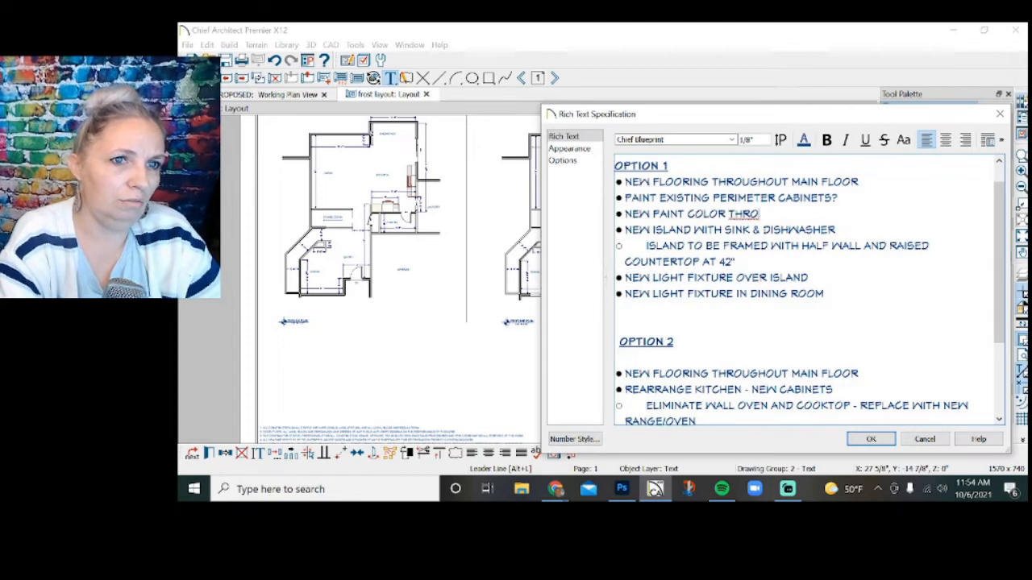
pyautogui.write('UGOUT MAIN FLOOR')
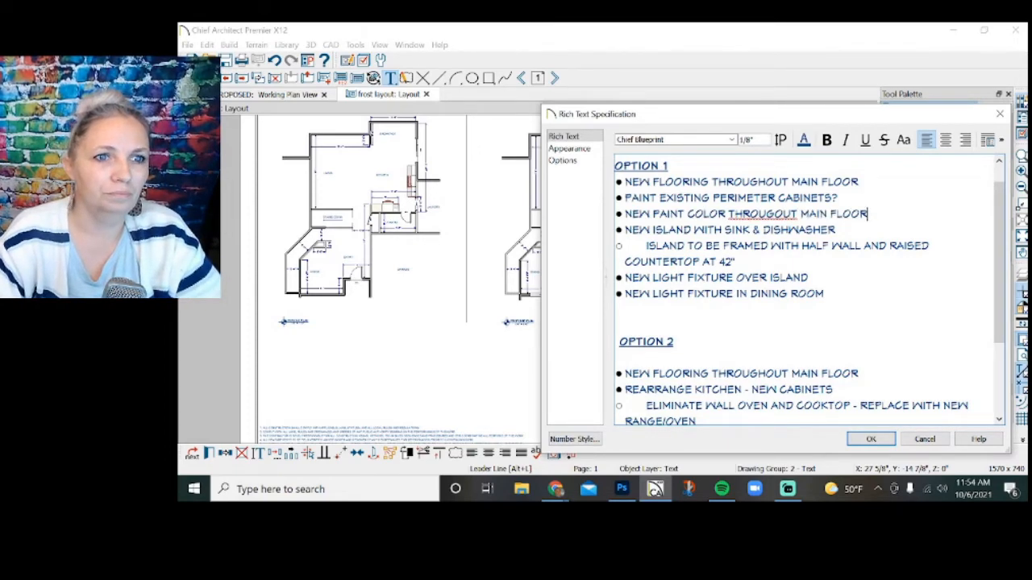
pyautogui.rightClick(780, 213)
pyautogui.click(806, 222)
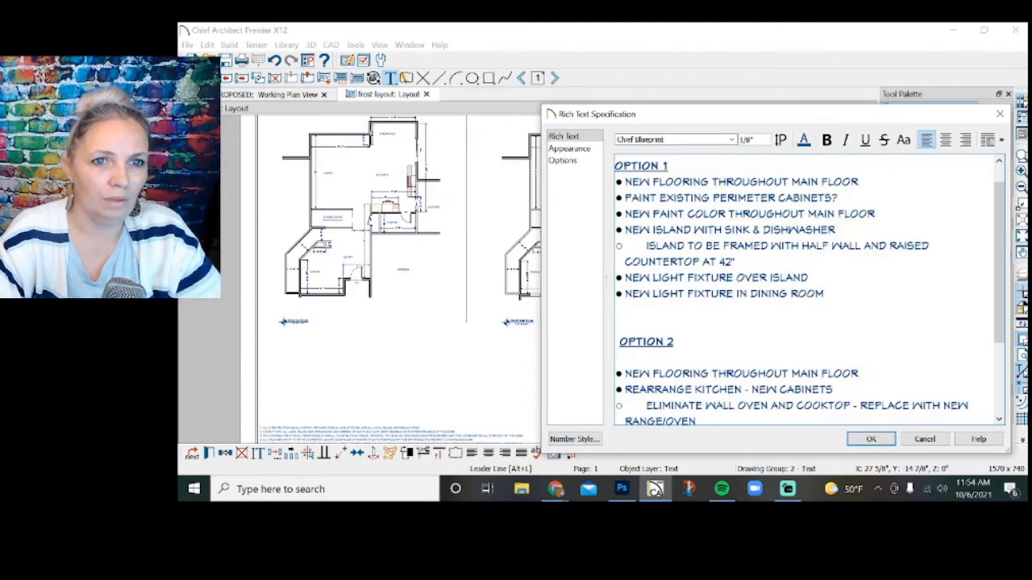
# Add "NEW PAINT COLOR THROUGHOUT MAIN FLOOR" below Option 2's flooring note and remove the blank line under the "OPTION 2" subheading.
pyautogui.scroll(-1, 806, 290)
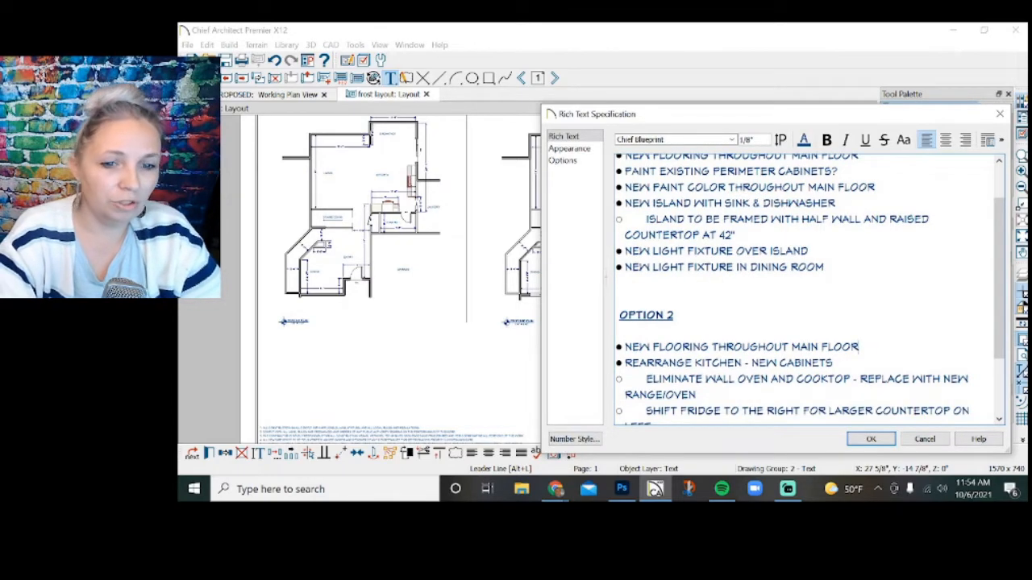
pyautogui.press('Return')
pyautogui.write('NEW P')
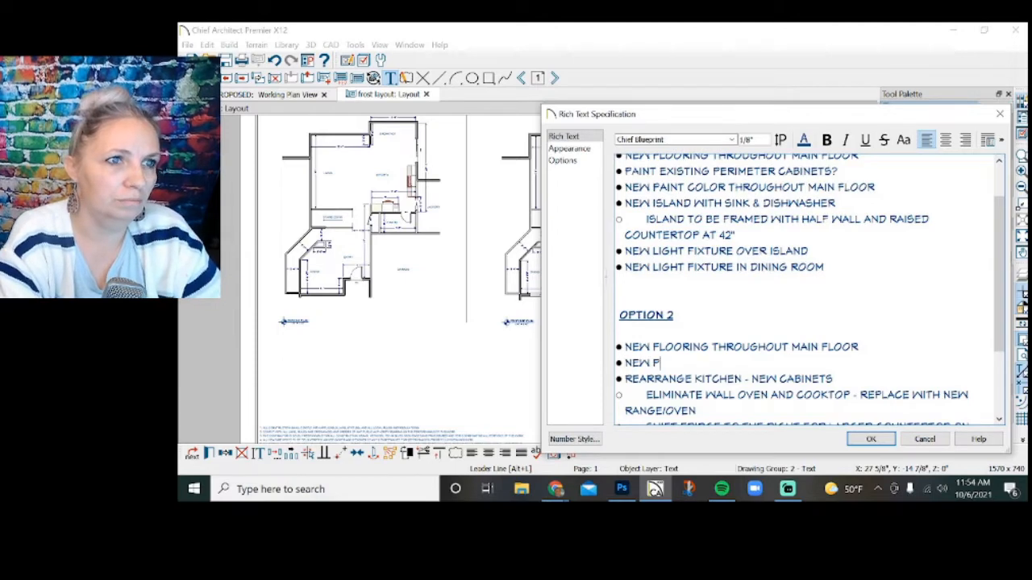
pyautogui.write('AINT COLOR THR')
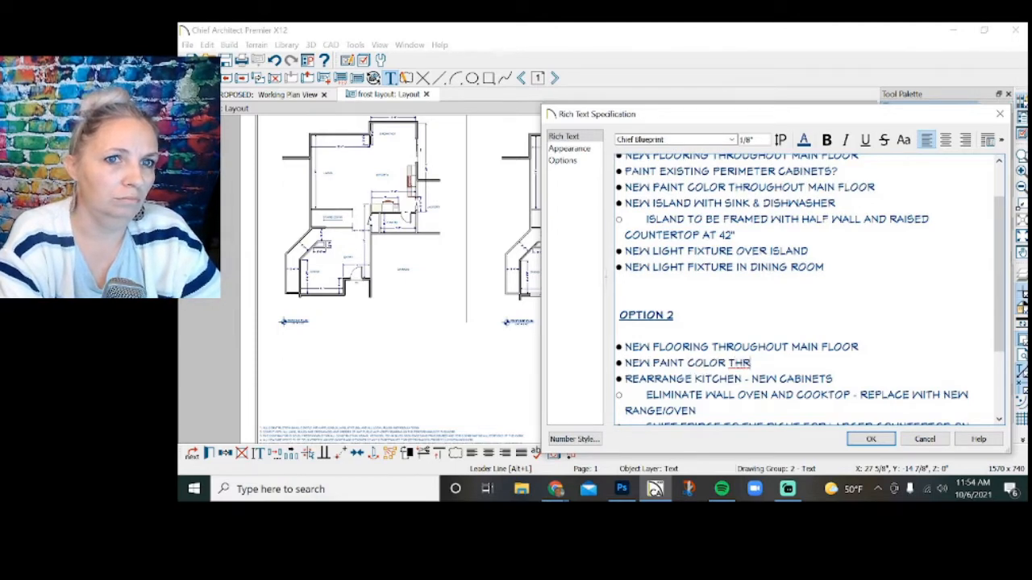
pyautogui.write('OUGHOUT MAIN FLOOR')
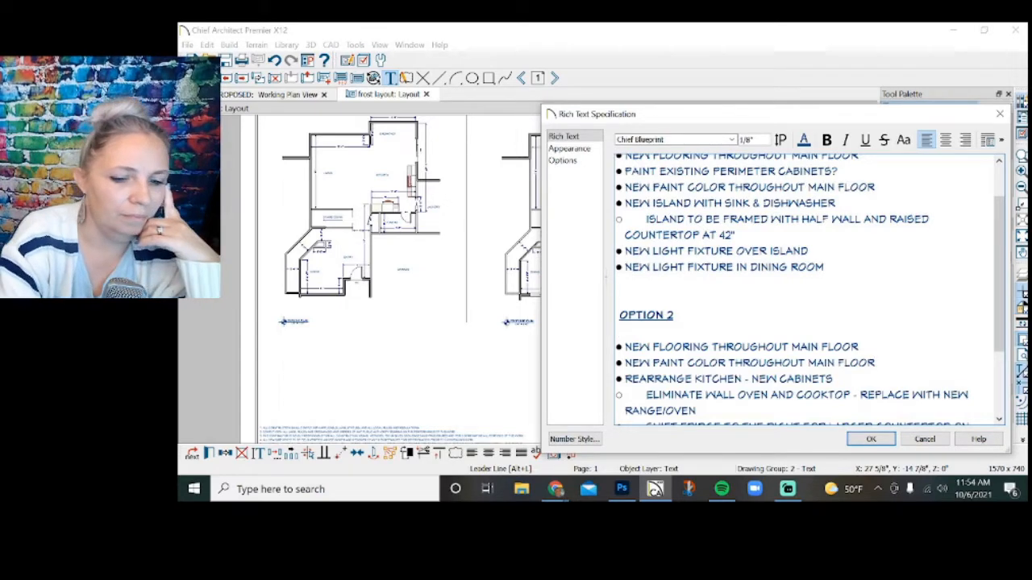
pyautogui.press('BackSpace')
# Review the complete project notes, comparing the Option 1 list with the Option 2 list.
pyautogui.scroll(2, 806, 289)
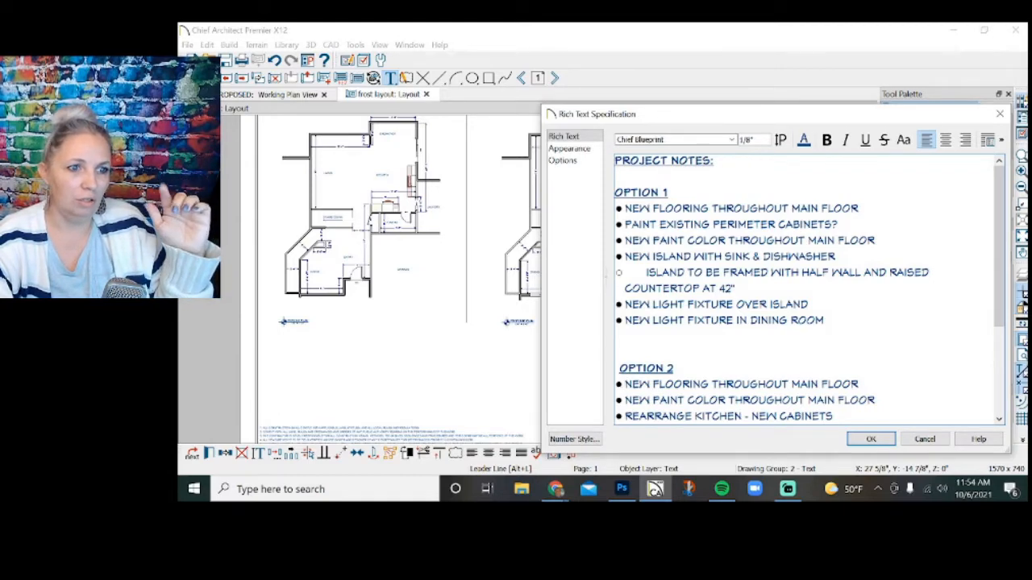
pyautogui.scroll(-2, 806, 290)
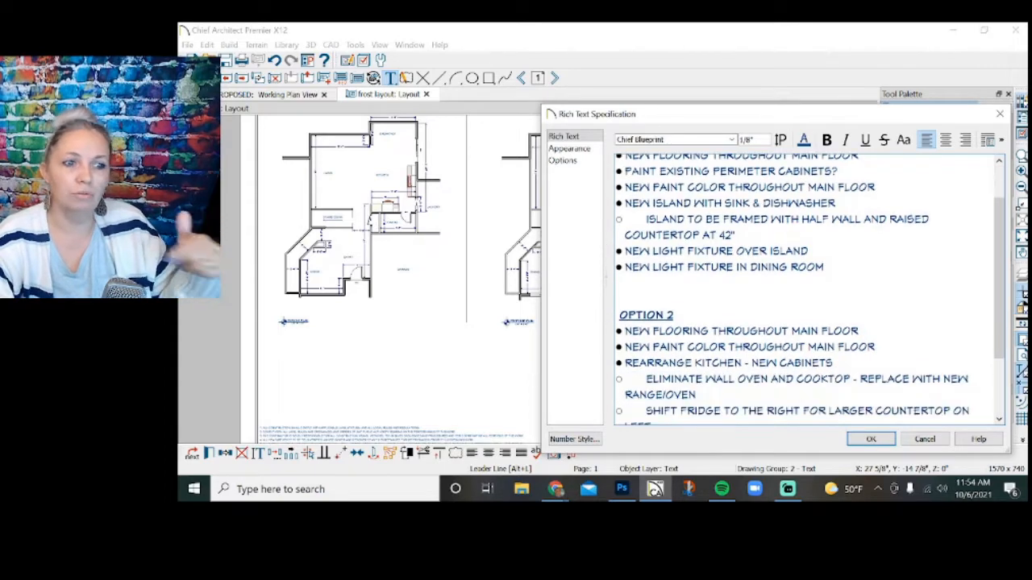
pyautogui.scroll(-1, 806, 290)
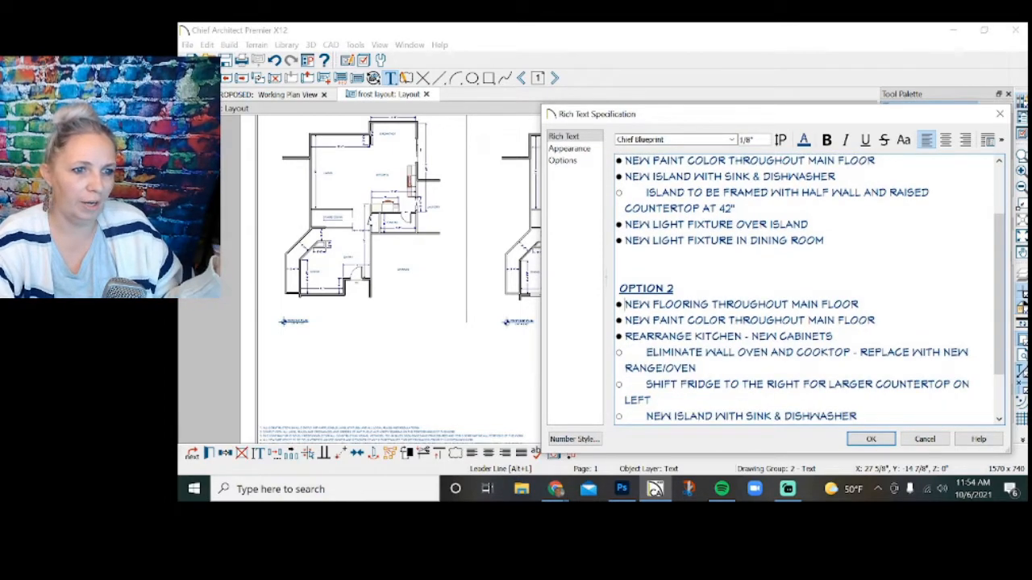
pyautogui.scroll(-1, 806, 290)
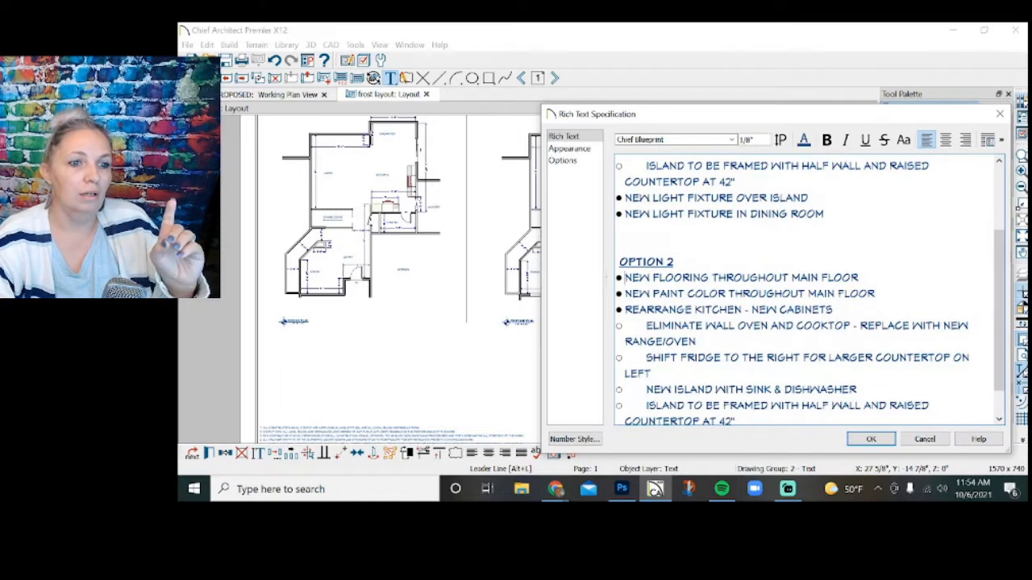
pyautogui.scroll(-1, 806, 291)
pyautogui.scroll(-1, 807, 290)
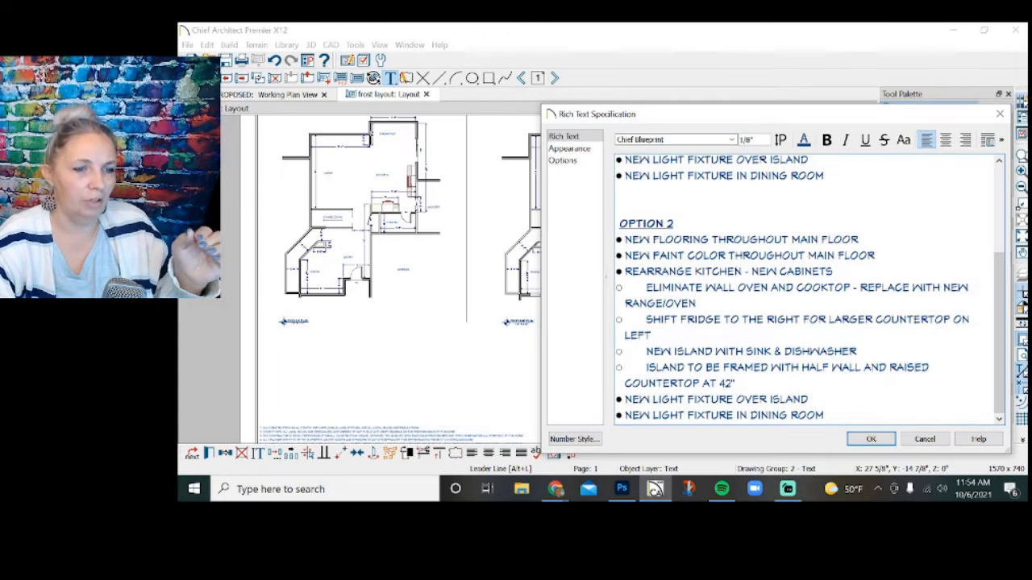
pyautogui.scroll(5, 806, 290)
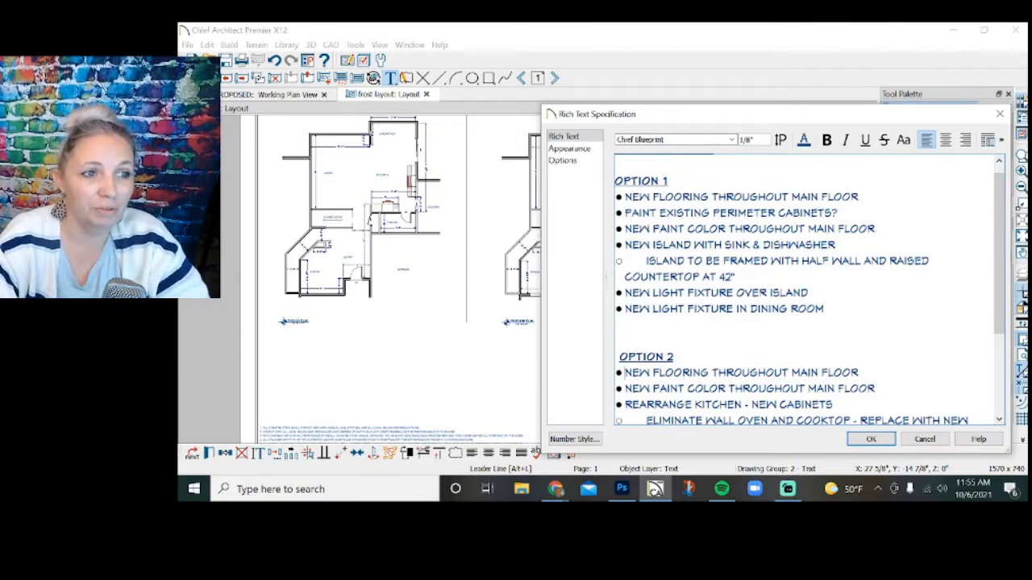
pyautogui.scroll(-2, 807, 290)
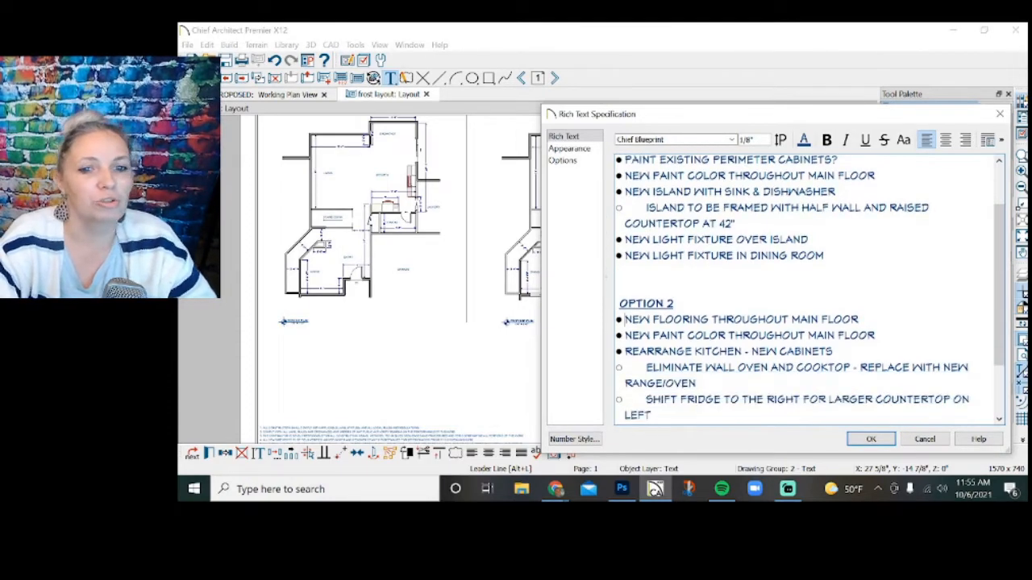
pyautogui.scroll(-4, 806, 290)
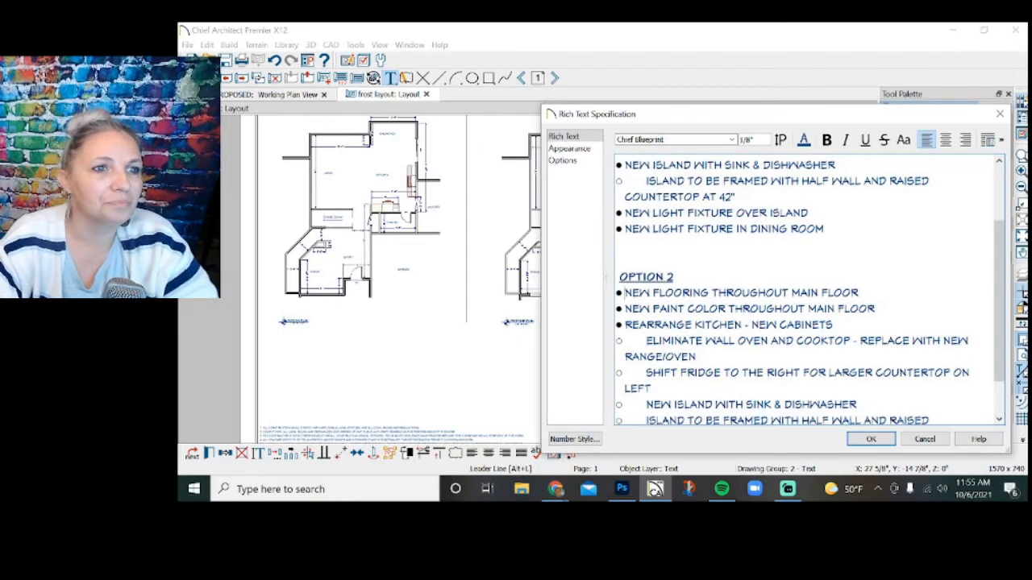
pyautogui.scroll(5, 807, 290)
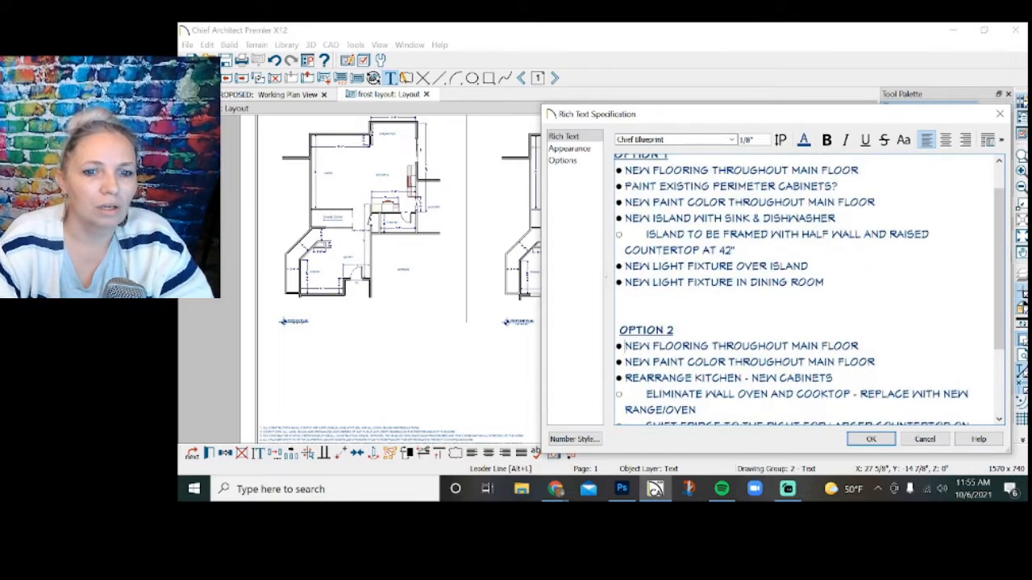
pyautogui.scroll(-4, 806, 290)
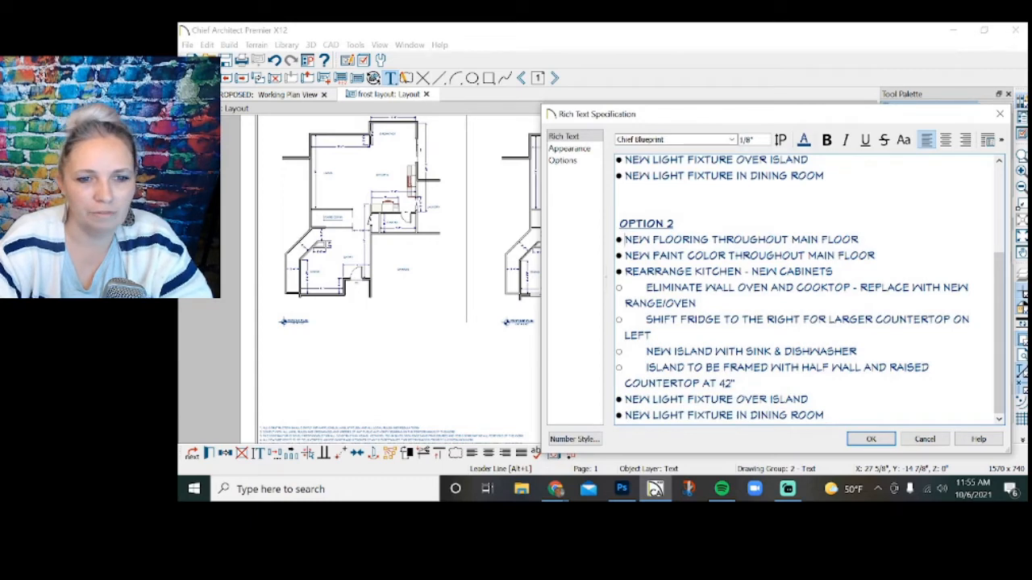
# Accept the edited project notes, then widen and shorten their text box and fit it beside the title block below the proposed plan.
pyautogui.click(871, 440)
pyautogui.scroll(-2, 702, 391)
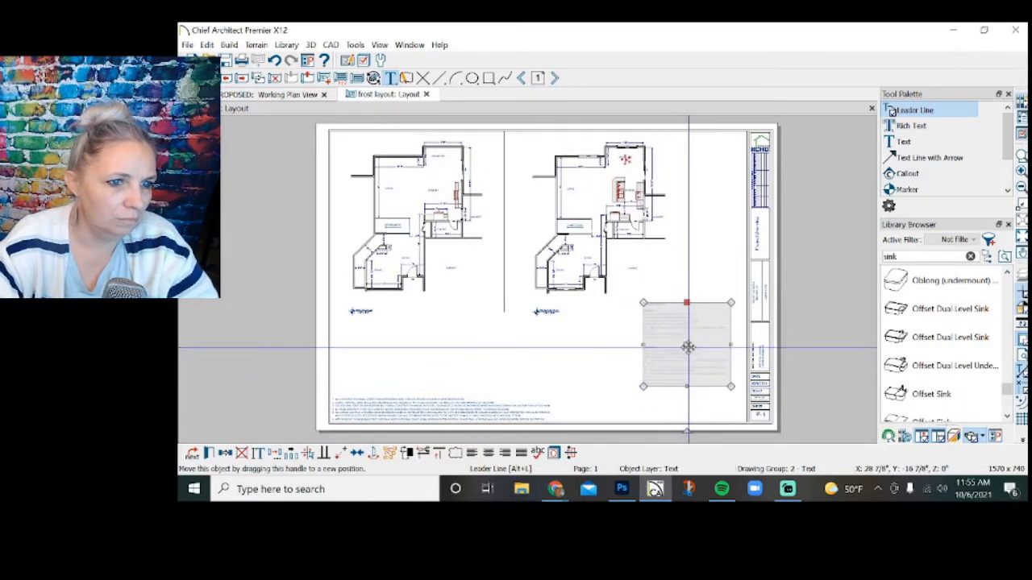
pyautogui.moveTo(686, 344); pyautogui.dragTo(601, 371)
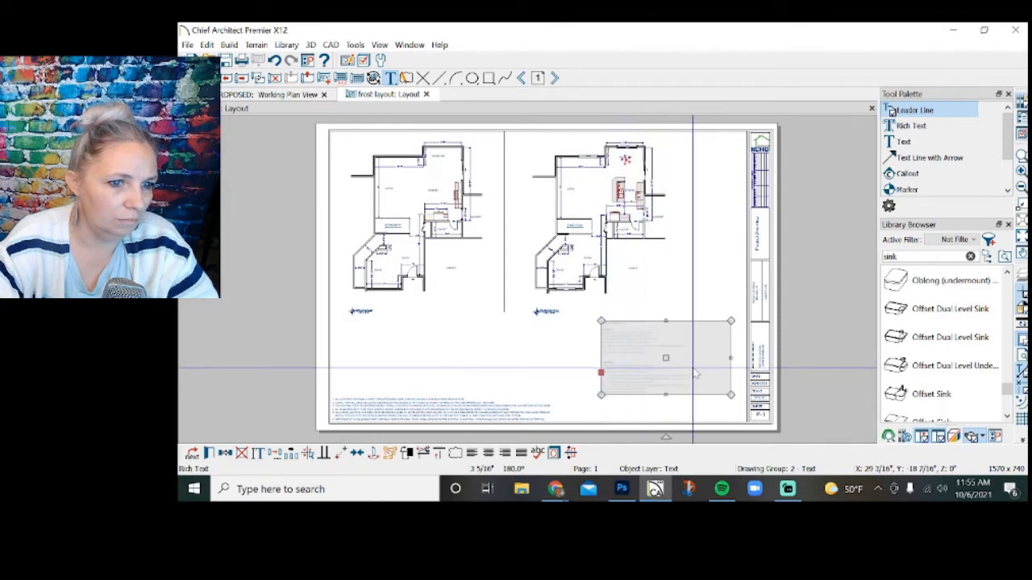
pyautogui.moveTo(731, 358); pyautogui.dragTo(691, 367)
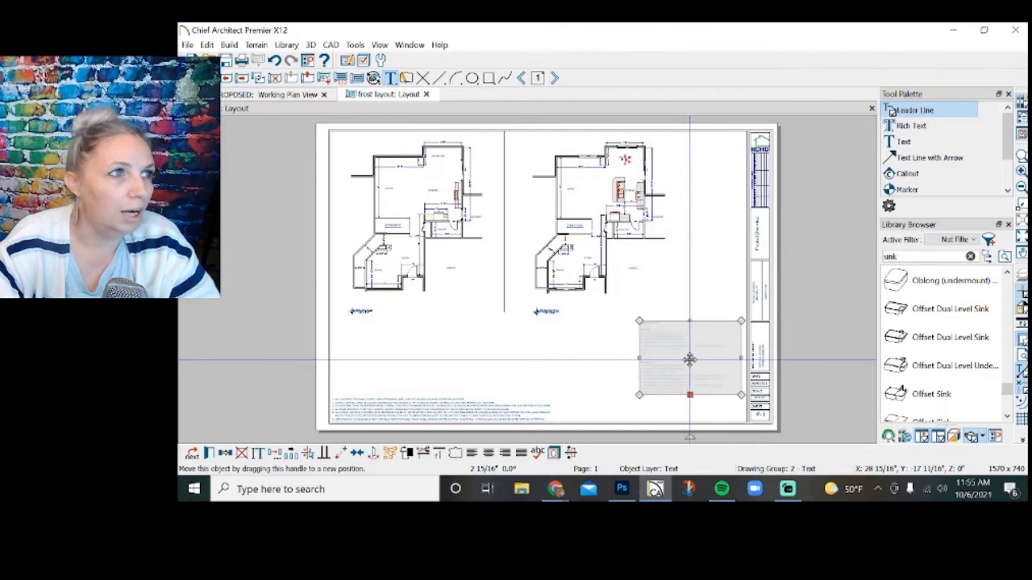
# Draw a rectangular polyline as a border around the project notes on the layout page.
pyautogui.click(489, 77)
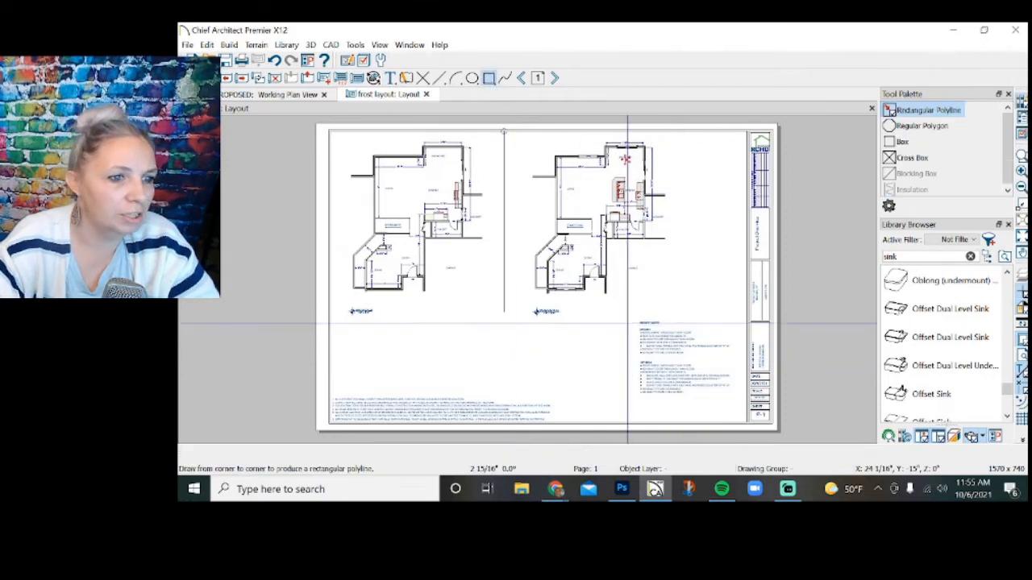
pyautogui.moveTo(629, 314); pyautogui.dragTo(741, 404)
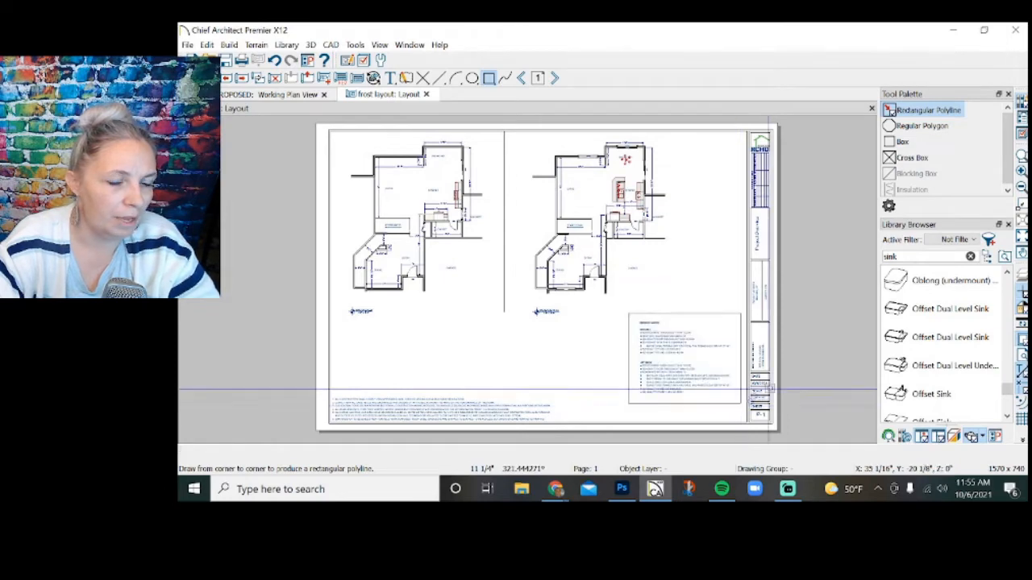
pyautogui.scroll(1, 734, 419)
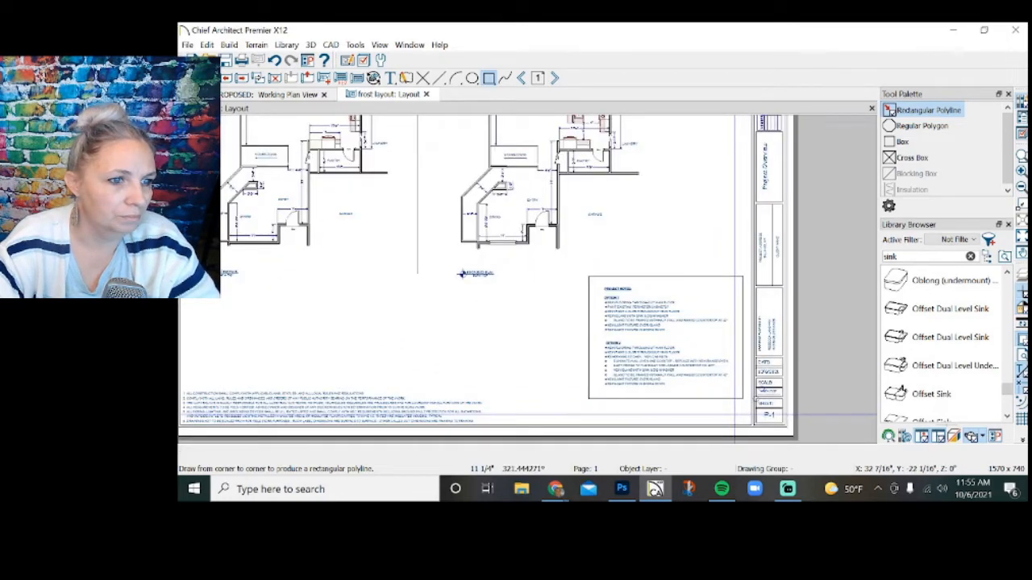
pyautogui.scroll(-1, 734, 415)
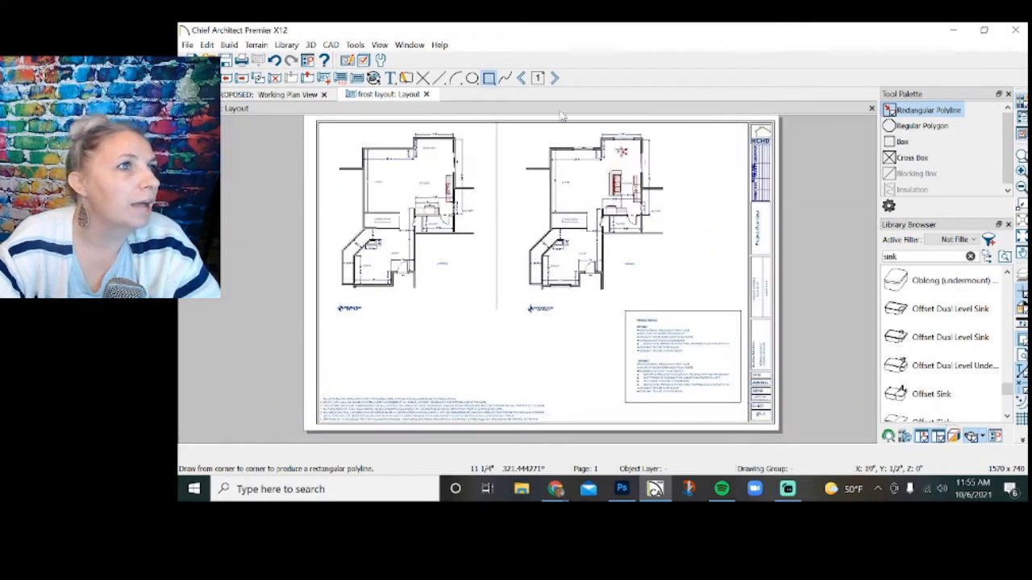
# Turn the layout to page 2 and create a wall elevation facing the kitchen's range wall from the proposed working plan.
pyautogui.click(555, 78)
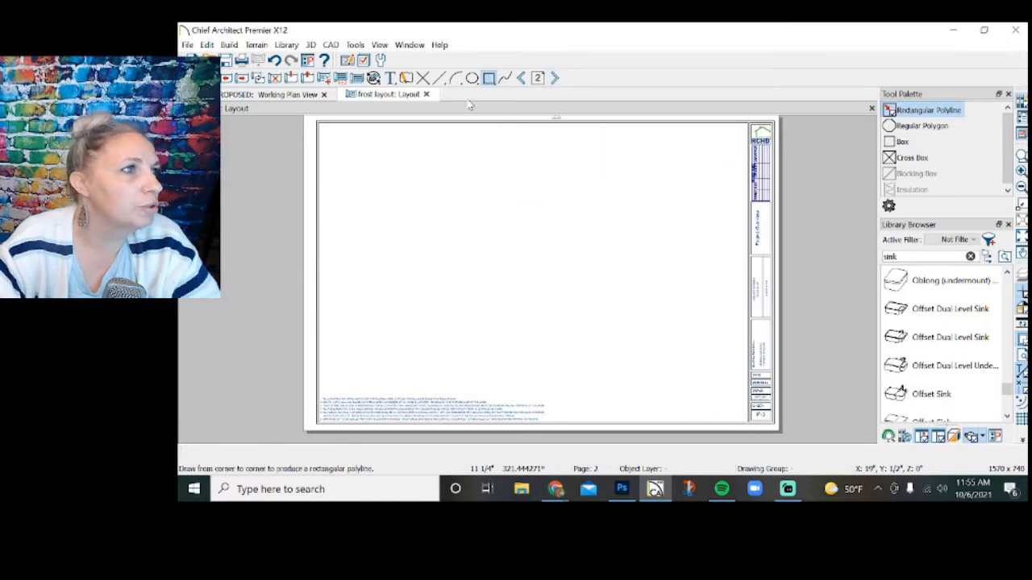
pyautogui.click(289, 95)
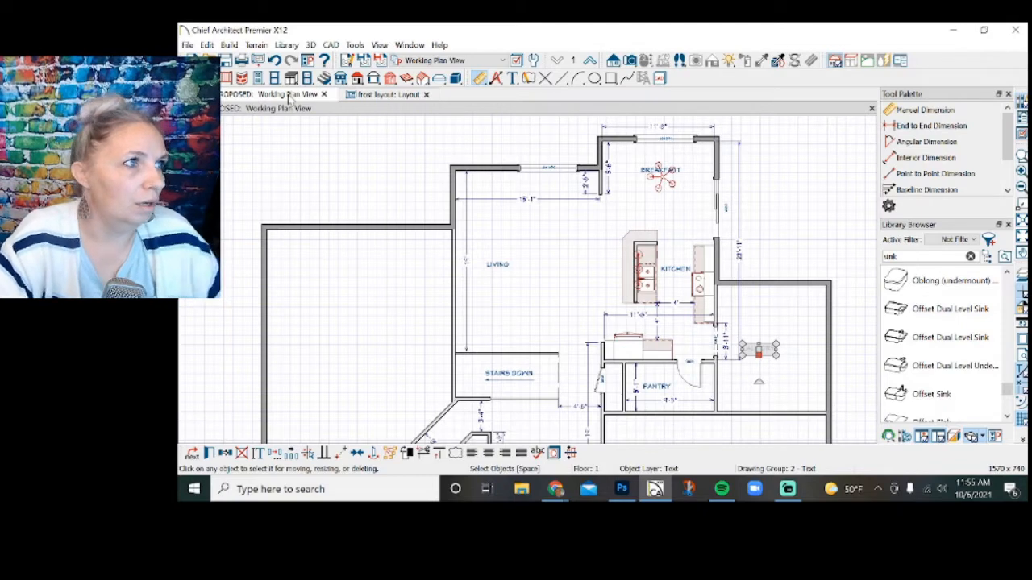
pyautogui.scroll(-2, 570, 259)
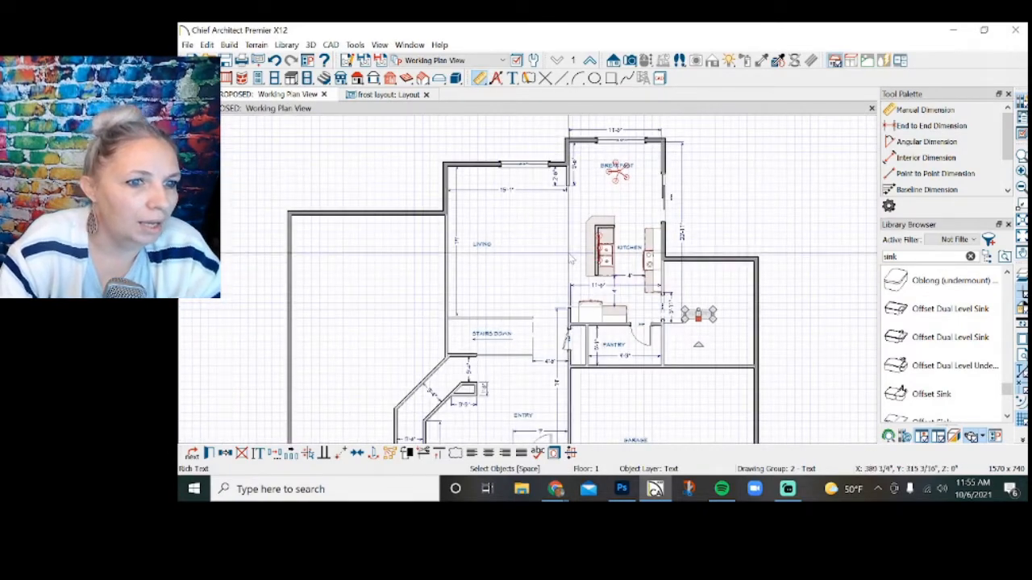
pyautogui.scroll(2, 524, 262)
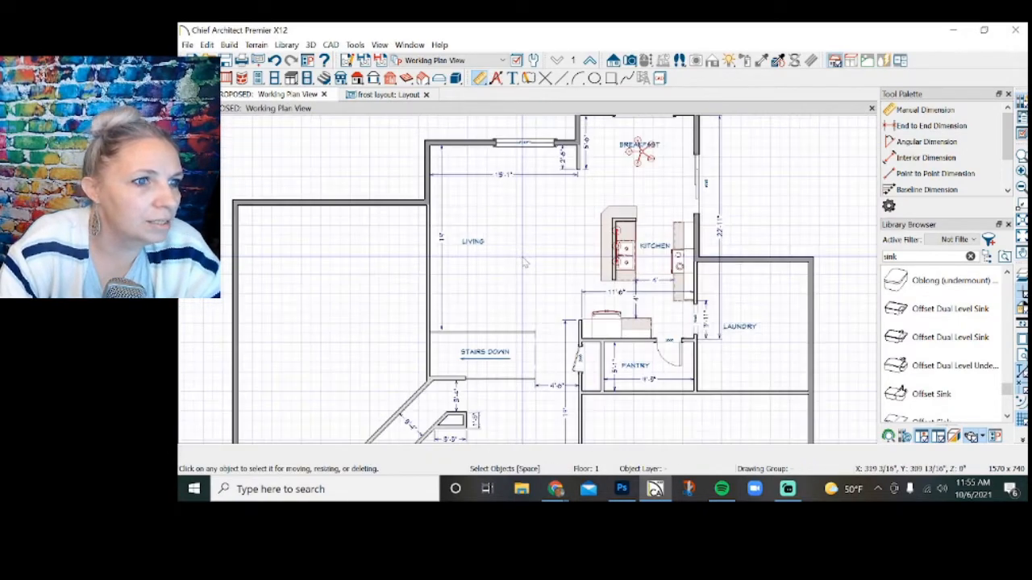
pyautogui.click(613, 61)
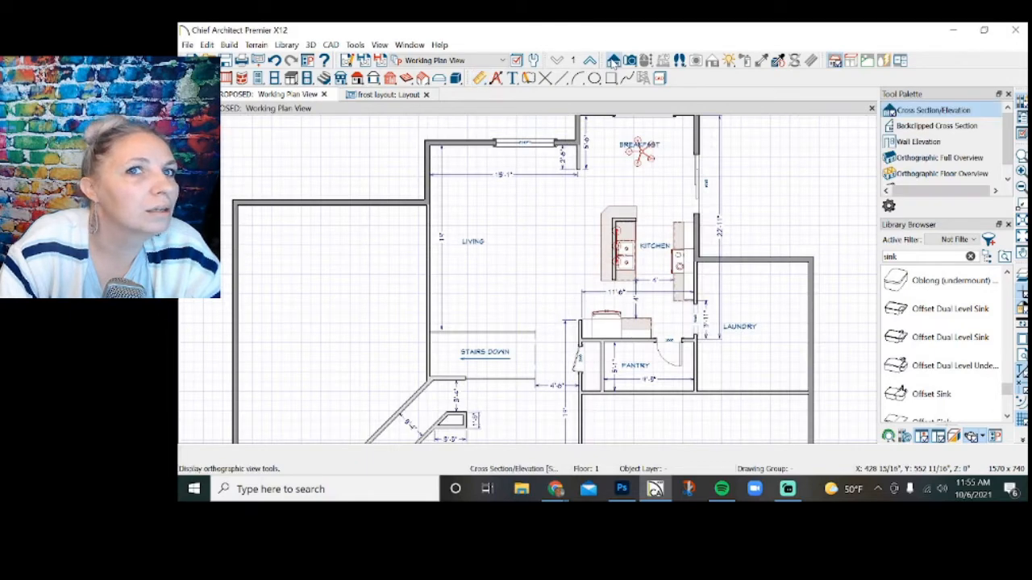
pyautogui.click(917, 142)
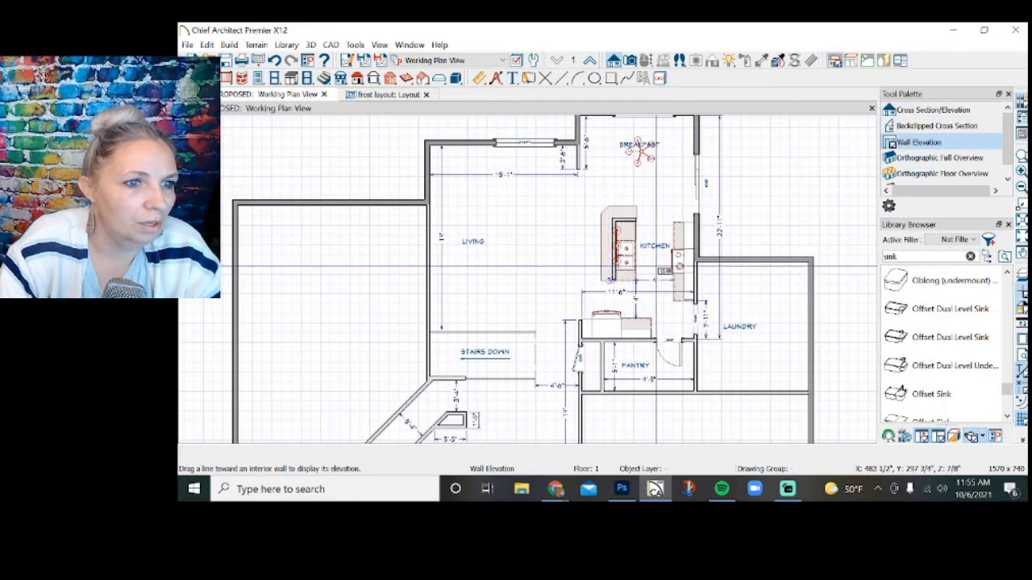
pyautogui.moveTo(669, 269); pyautogui.dragTo(698, 271)
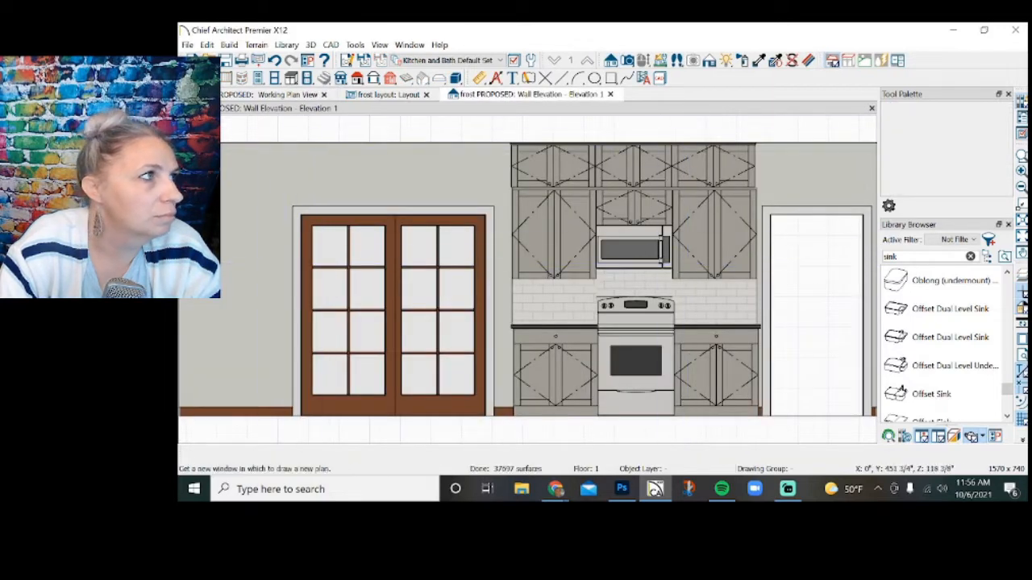
# Send the range wall elevation to layout page 2 at 1/4 in = 1 ft and place it in the sheet's upper-left corner.
pyautogui.click(187, 44)
pyautogui.click(230, 340)
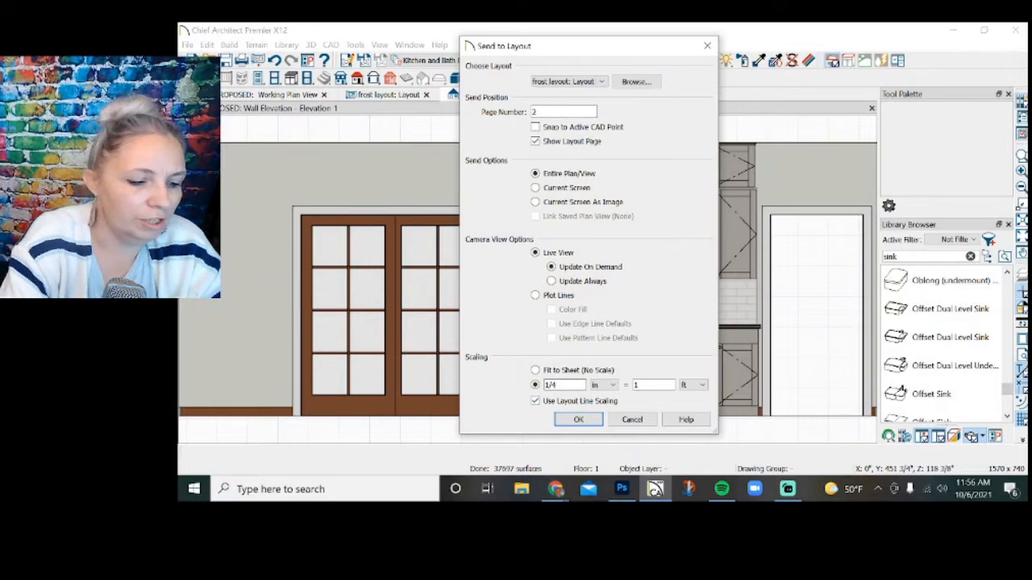
pyautogui.click(578, 419)
pyautogui.click(566, 295)
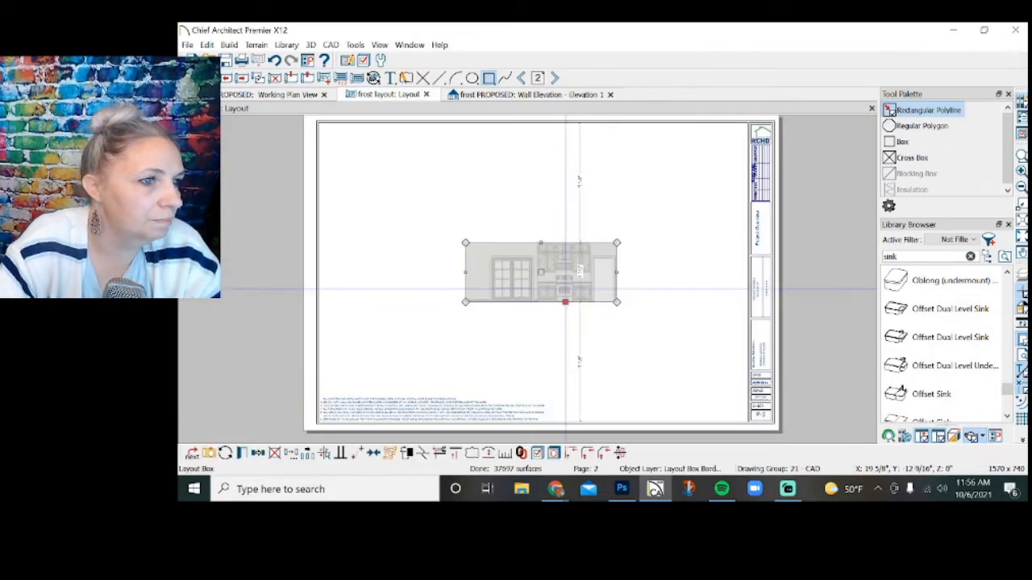
pyautogui.moveTo(540, 273); pyautogui.dragTo(396, 165)
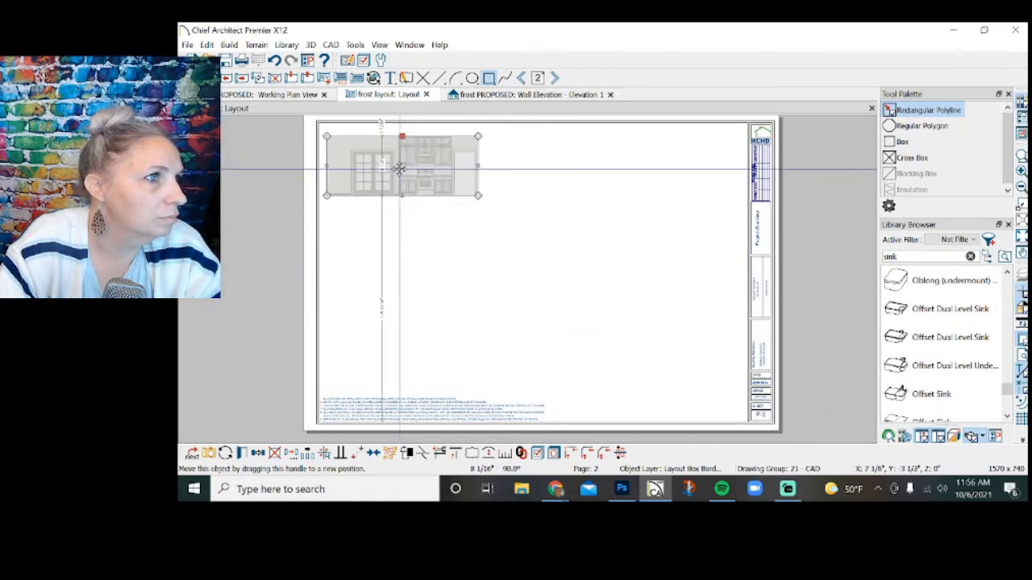
# Create a wall elevation facing the proposed kitchen's refrigerator wall and send it to layout page 2 at 1/4 in = 1 ft.
pyautogui.click(300, 100)
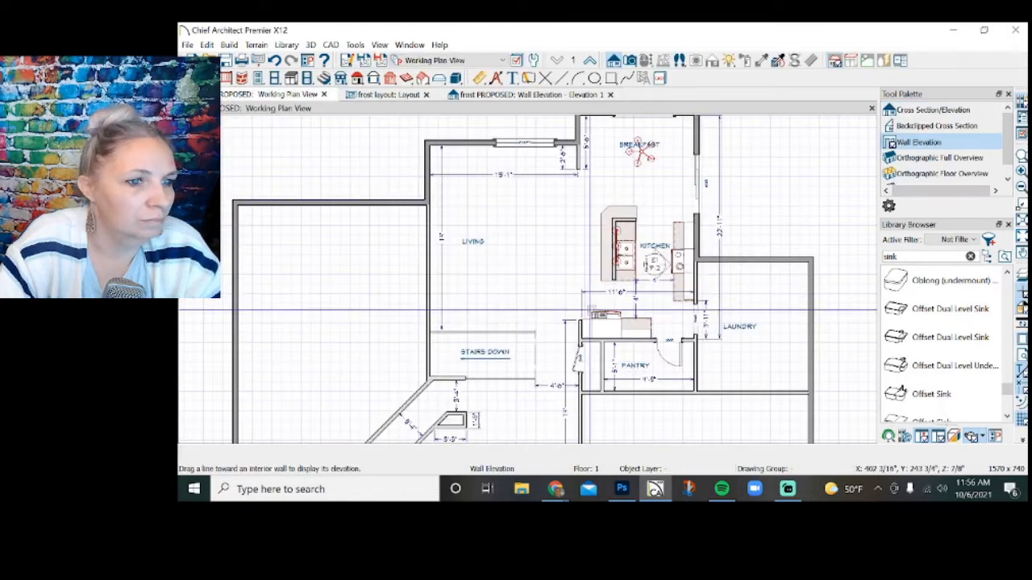
pyautogui.moveTo(628, 304); pyautogui.dragTo(628, 328)
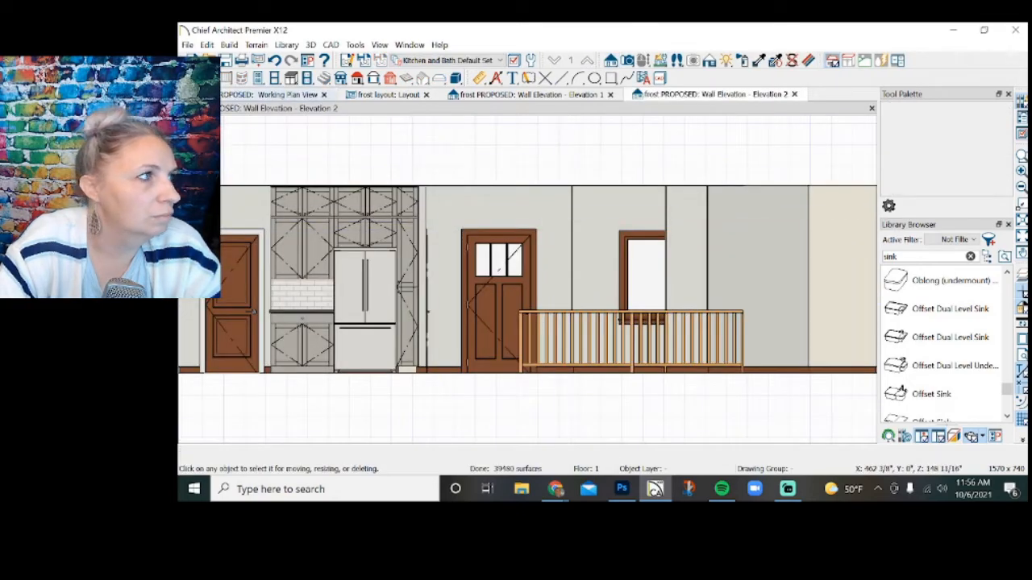
pyautogui.click(187, 45)
pyautogui.click(228, 341)
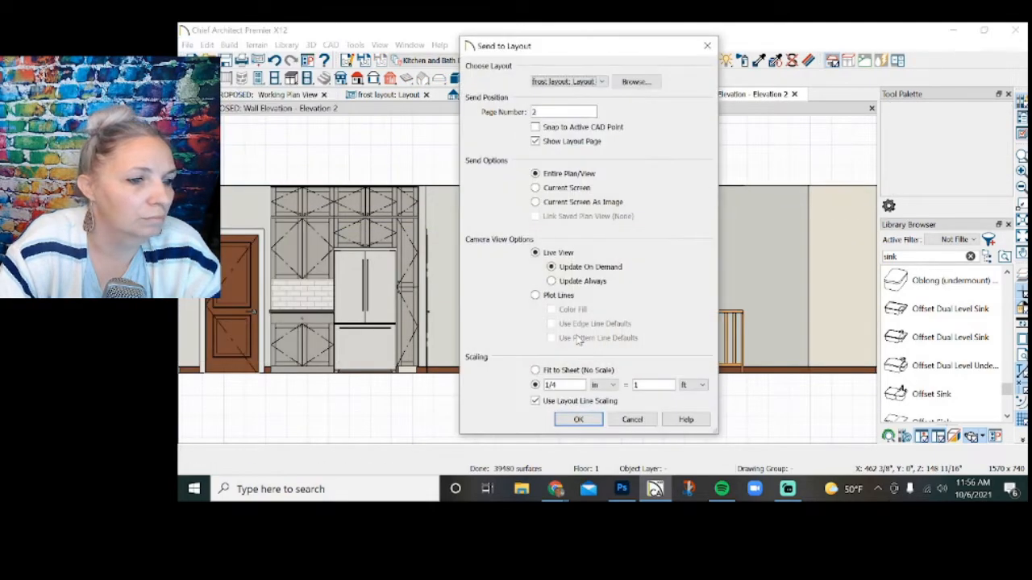
pyautogui.press('Return')
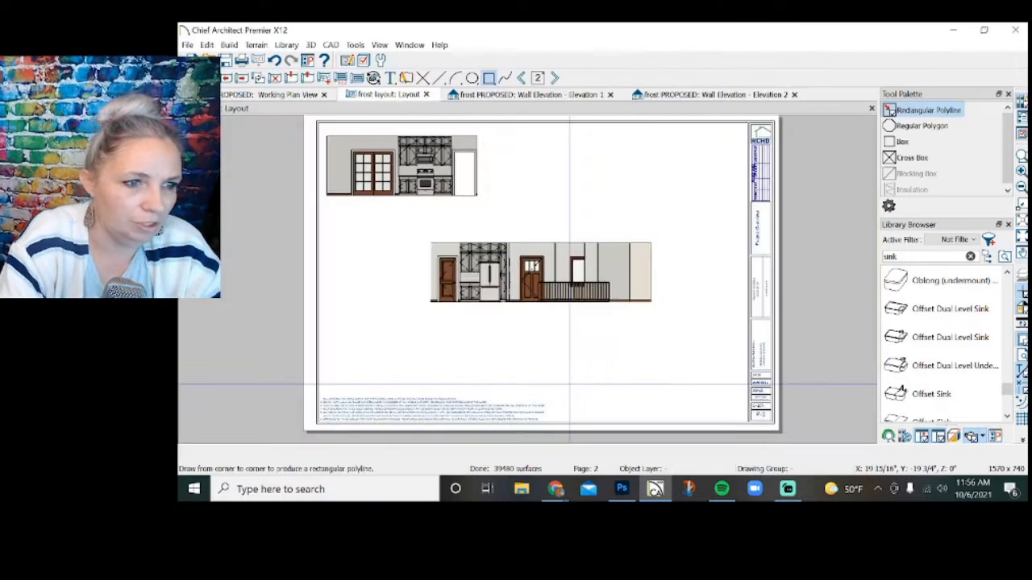
# Move the refrigerator elevation beneath the range elevation, aligned at its left edge, and crop its right side just past the entry door.
pyautogui.click(553, 275)
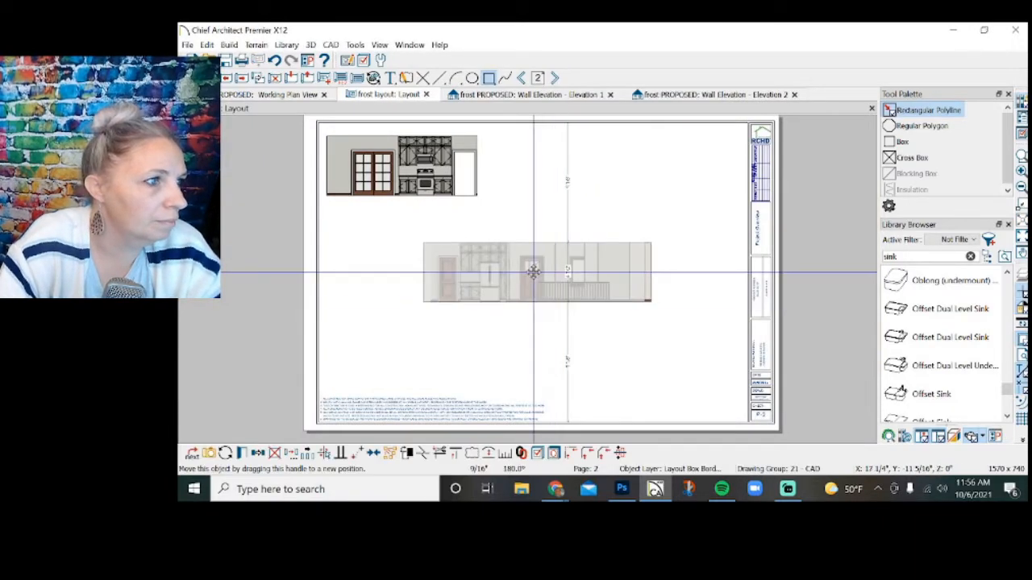
pyautogui.moveTo(541, 271); pyautogui.dragTo(438, 265)
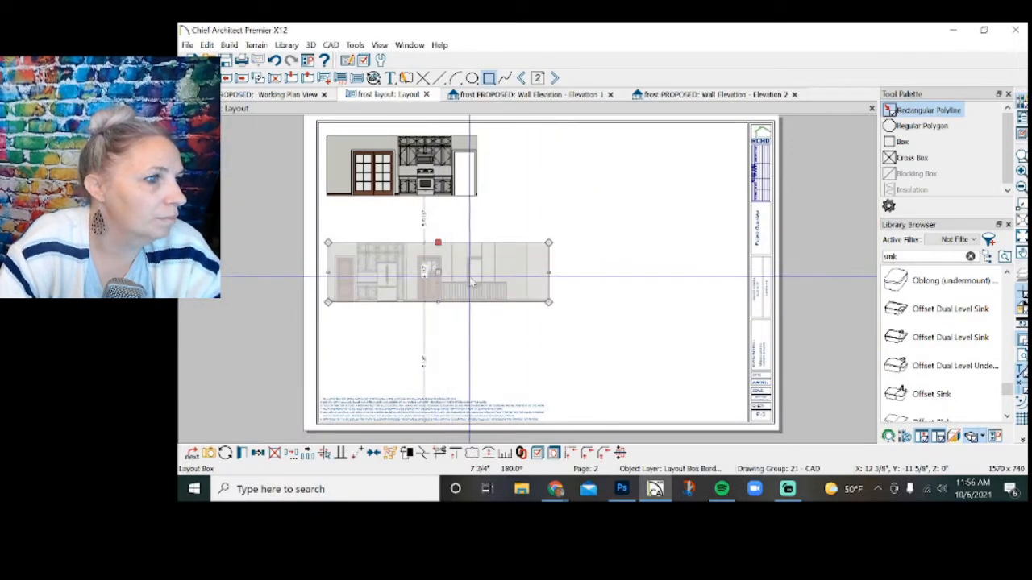
pyautogui.moveTo(550, 273); pyautogui.dragTo(453, 288)
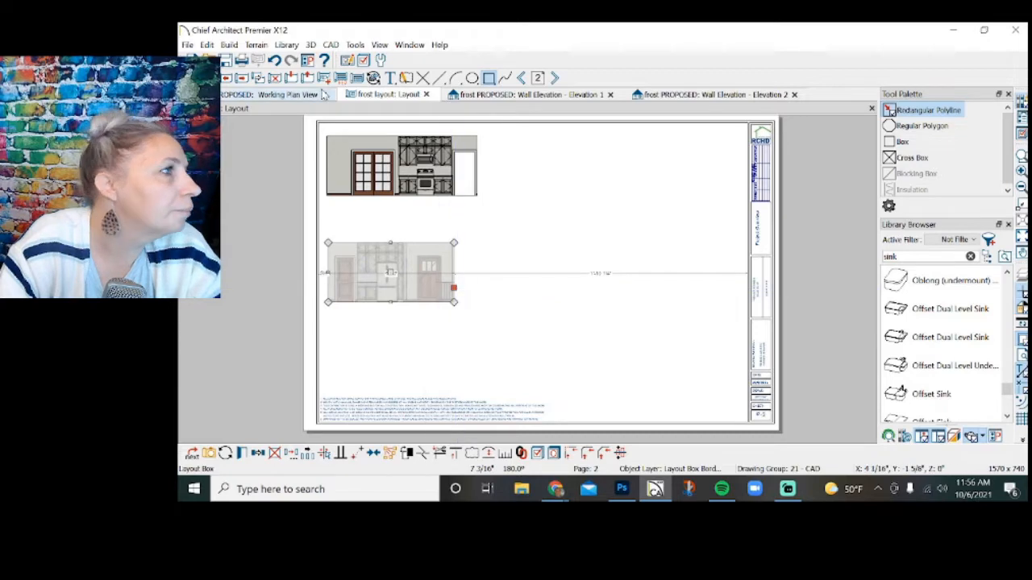
# Create a wall elevation facing the proposed kitchen's sink island and send it to layout page 2 at 1/4 in = 1 ft.
pyautogui.click(296, 95)
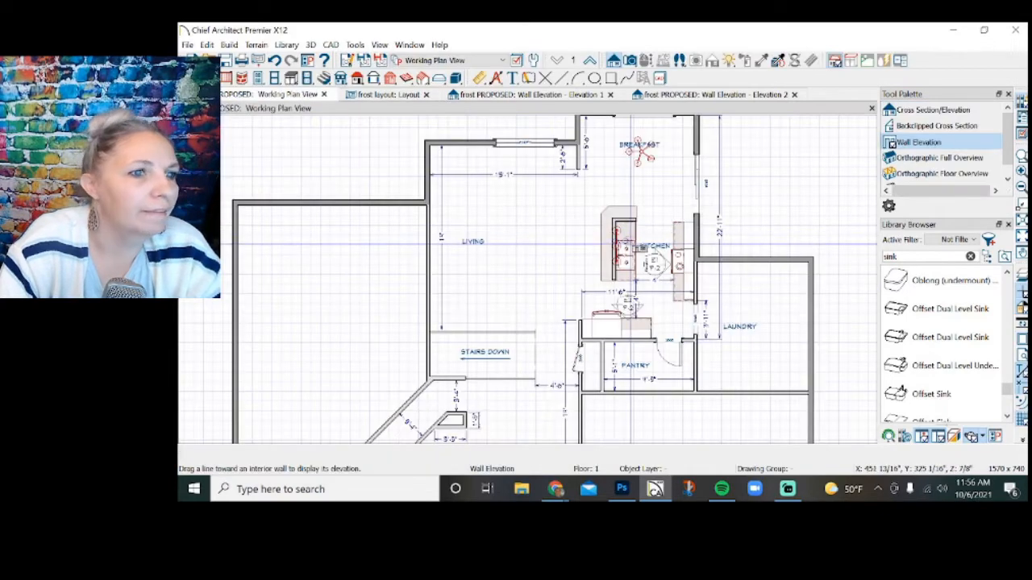
pyautogui.moveTo(654, 256); pyautogui.dragTo(627, 256)
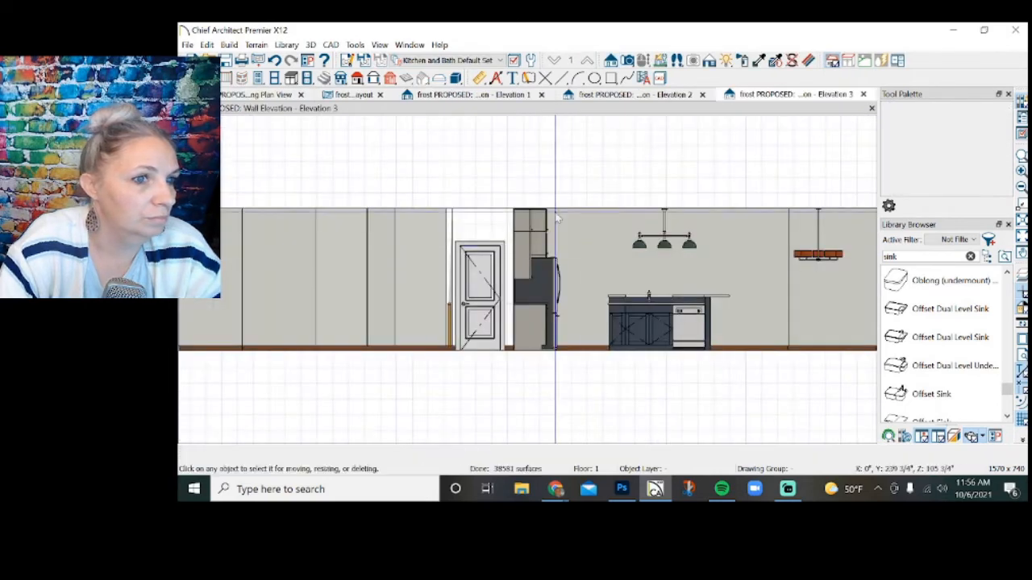
pyautogui.click(187, 45)
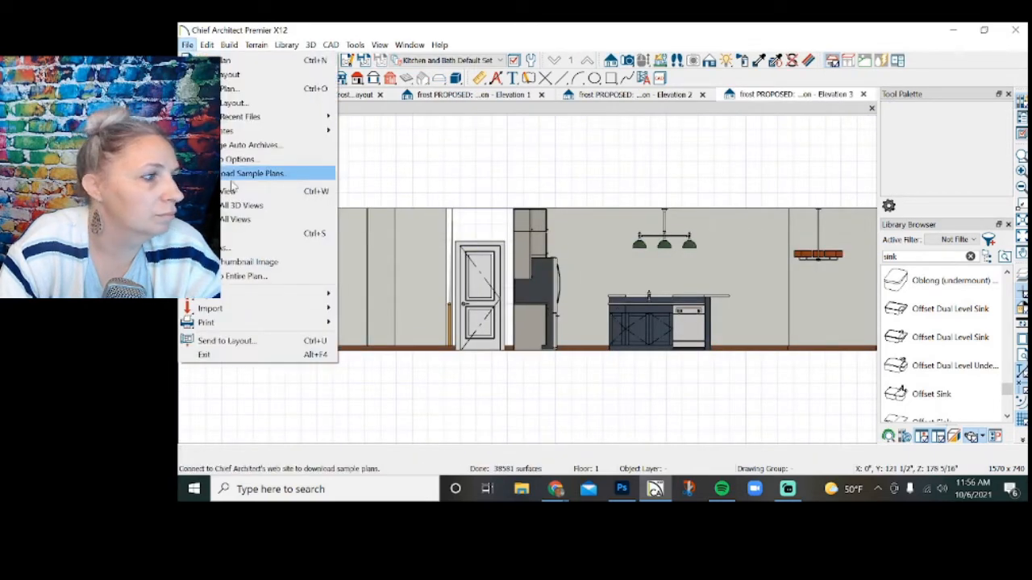
pyautogui.click(238, 340)
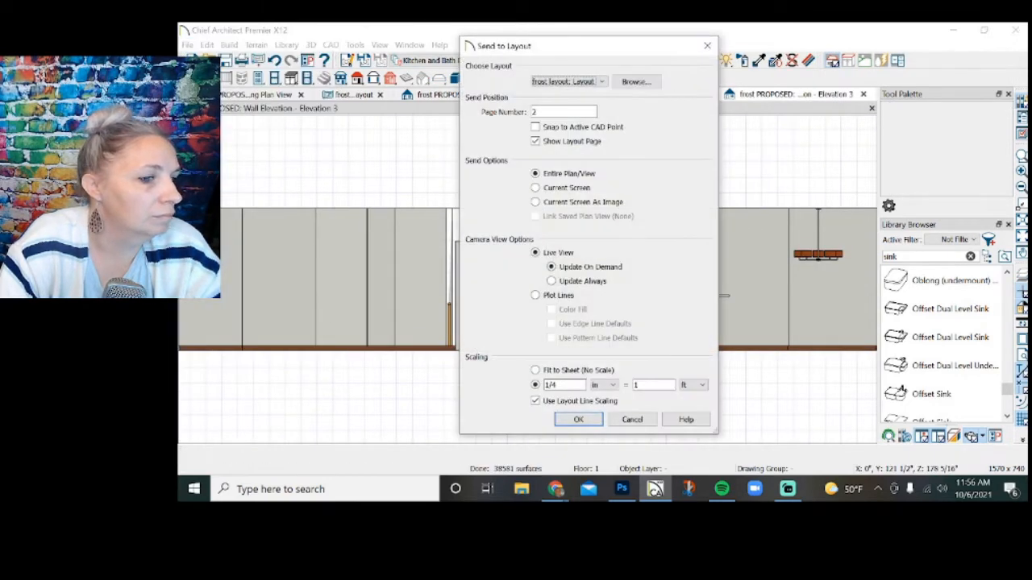
pyautogui.press('Return')
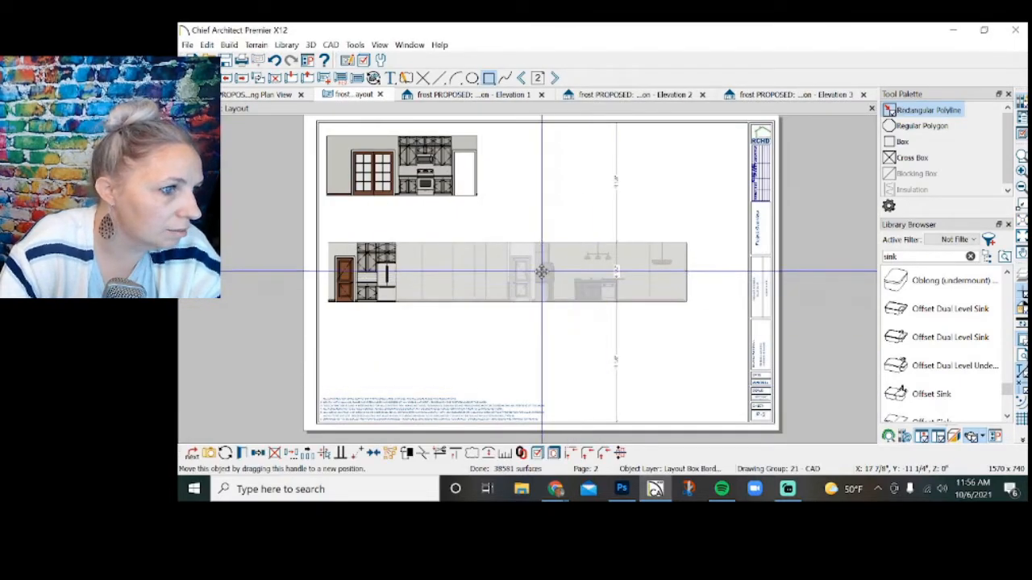
# Crop the island elevation's left side up to the refrigerator and place it beneath the other two elevations.
pyautogui.moveTo(542, 271); pyautogui.dragTo(545, 346)
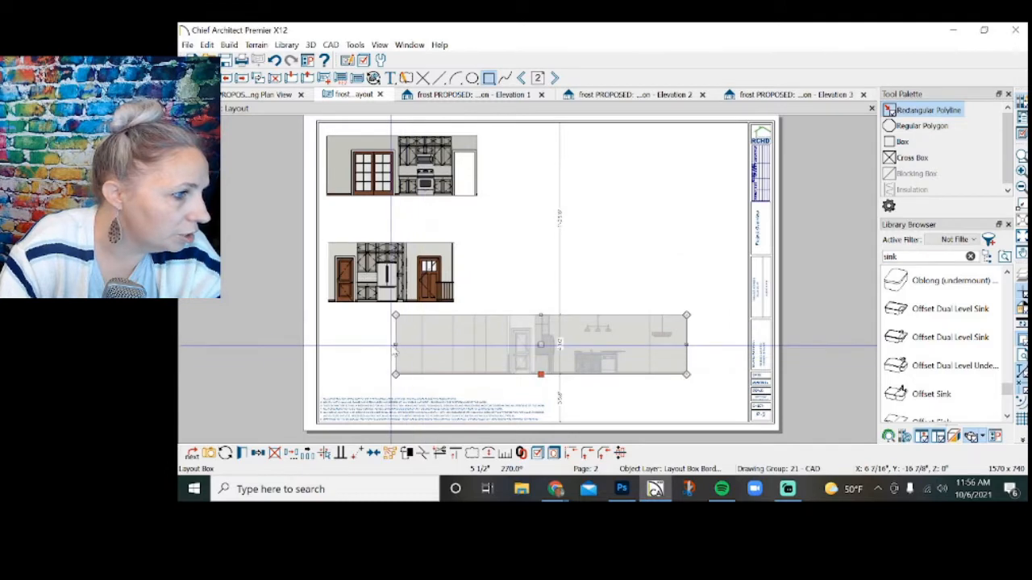
pyautogui.moveTo(395, 344); pyautogui.dragTo(533, 374)
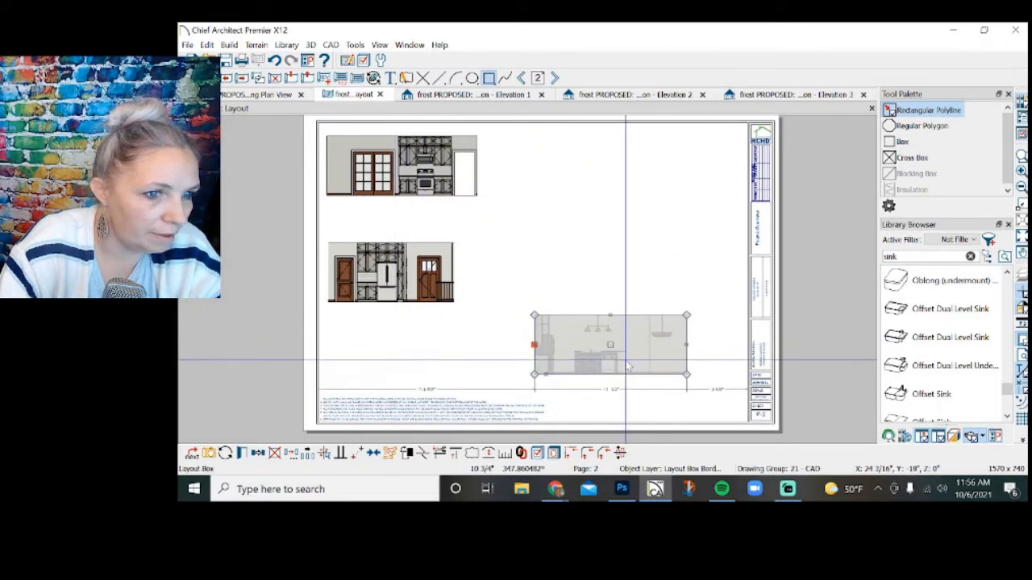
pyautogui.moveTo(612, 344); pyautogui.dragTo(402, 356)
# Shift the refrigerator and island elevations upward to space the three elevations evenly down the page.
pyautogui.click(403, 291)
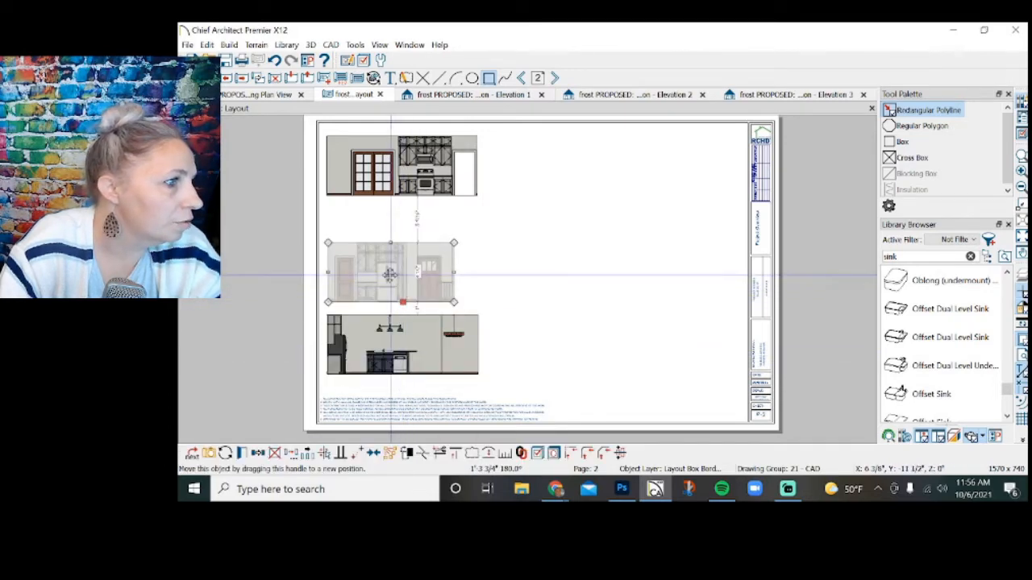
pyautogui.moveTo(390, 274); pyautogui.dragTo(389, 249)
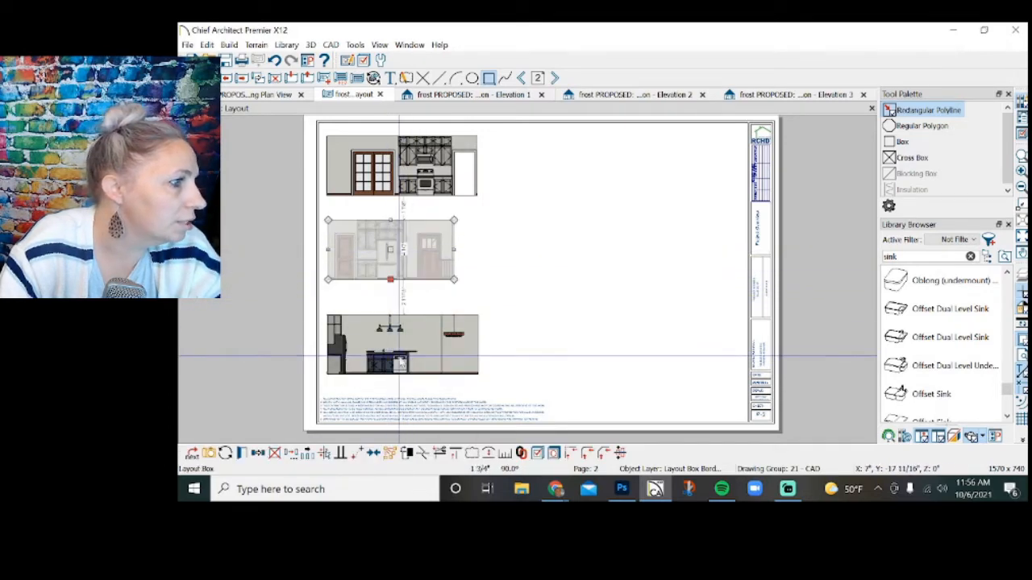
pyautogui.click(400, 355)
pyautogui.moveTo(401, 360); pyautogui.dragTo(400, 360)
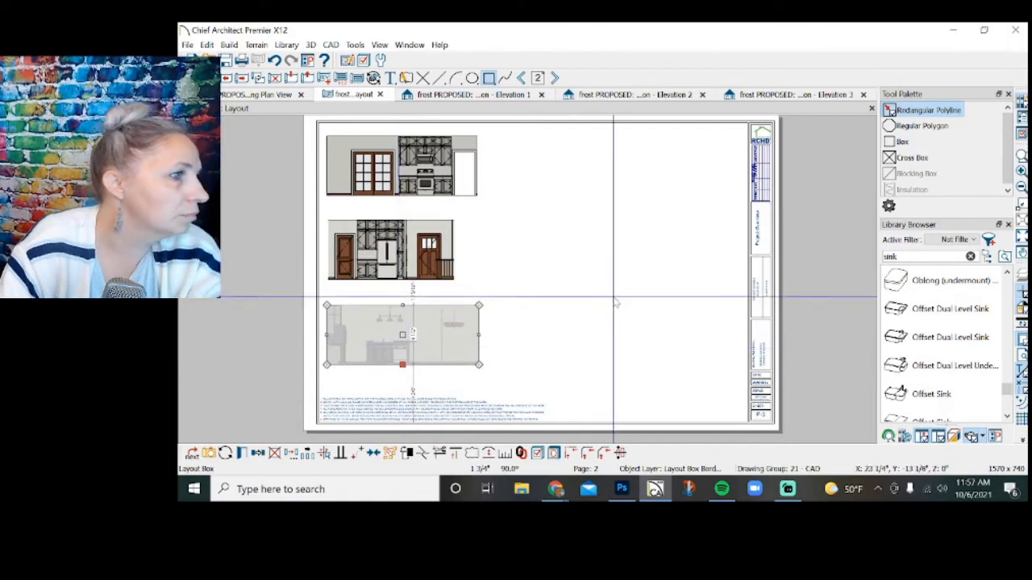
# Place a marker below the range elevation labeled "KITCHEN ELEVATION 1" with "1/2" = 1'-0"" below its line.
pyautogui.scroll(-1, 616, 296)
pyautogui.scroll(1, 311, 295)
pyautogui.click(390, 77)
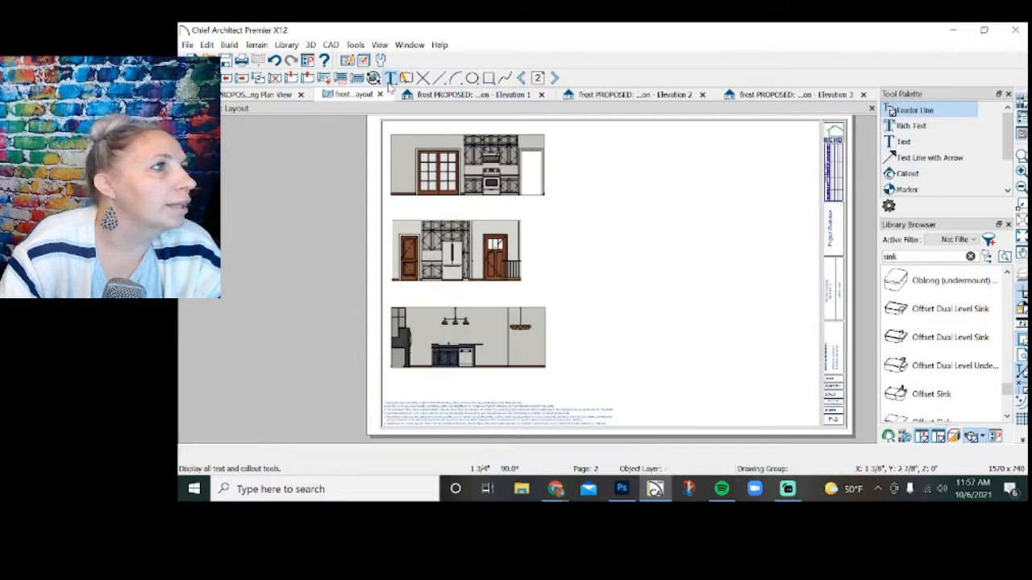
pyautogui.click(911, 189)
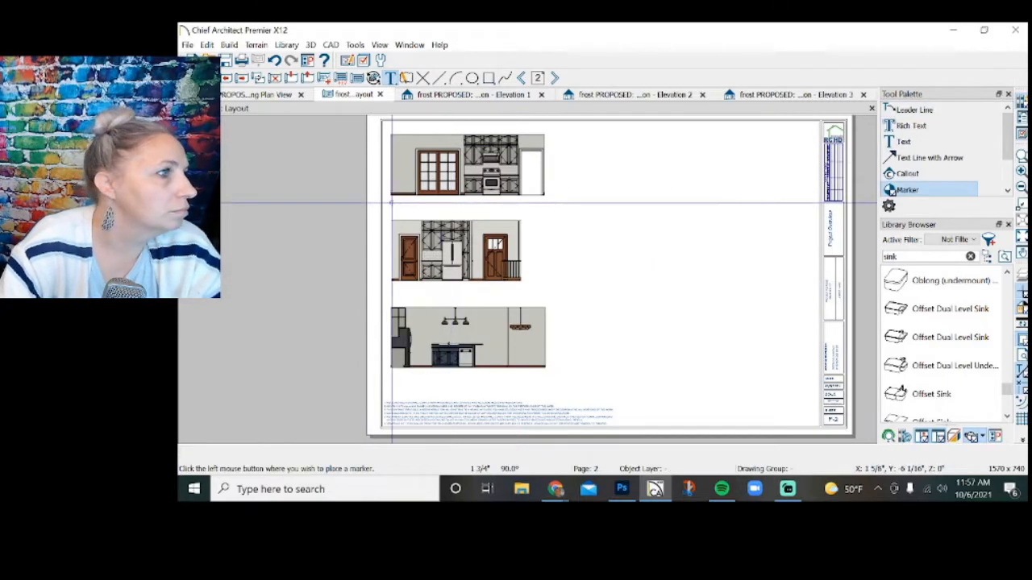
pyautogui.click(392, 201)
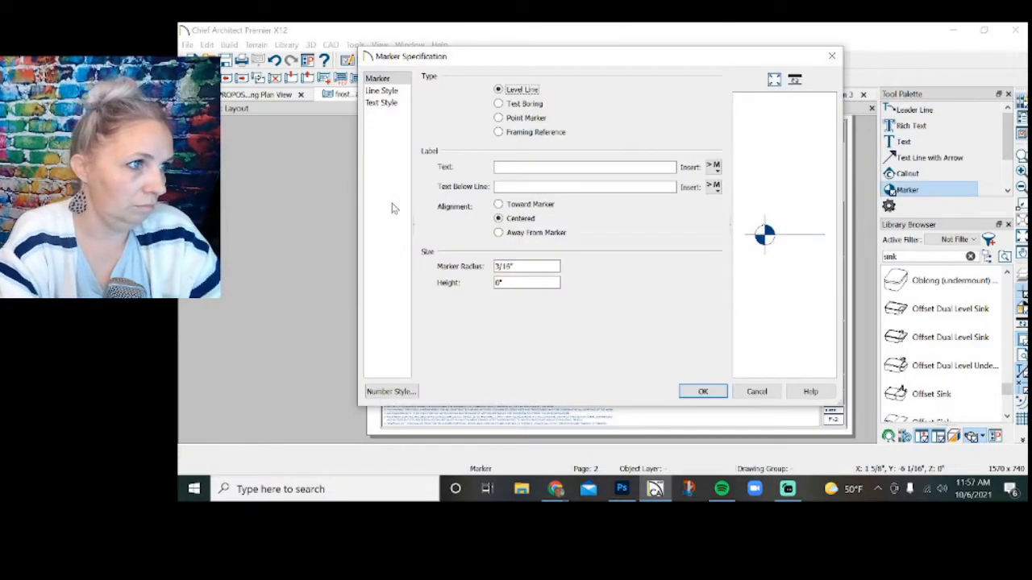
pyautogui.click(522, 168)
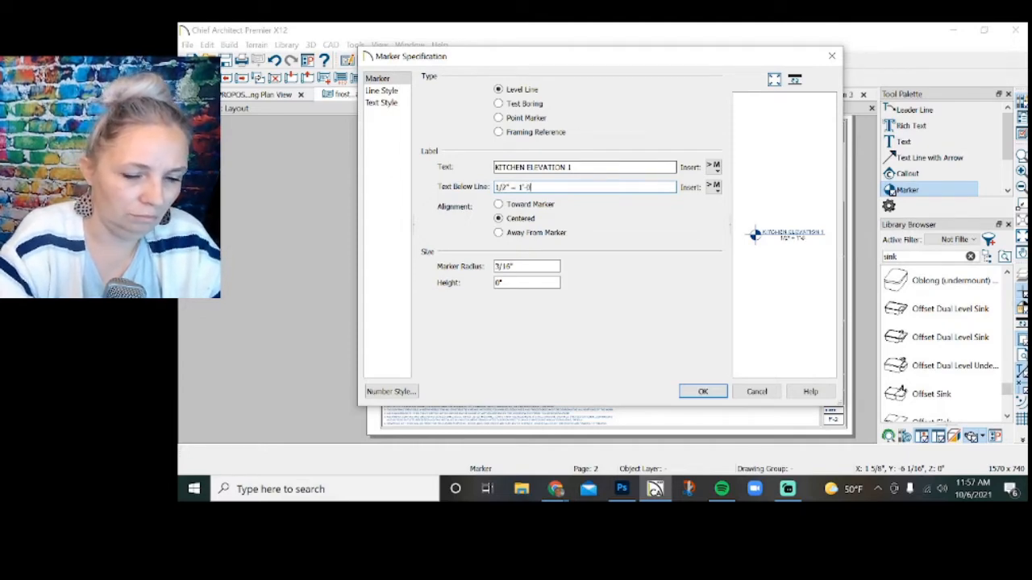
pyautogui.click(703, 392)
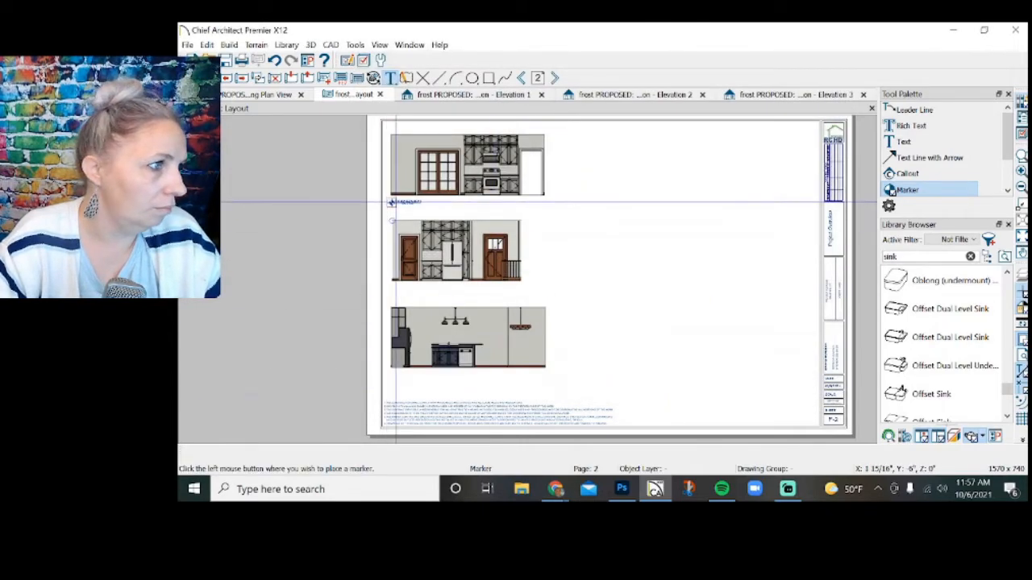
# Paste a copy of the marker below the refrigerator elevation and relabel it "KITCHEN ELEVATION 2".
pyautogui.hotkey('ctrl', 'v')
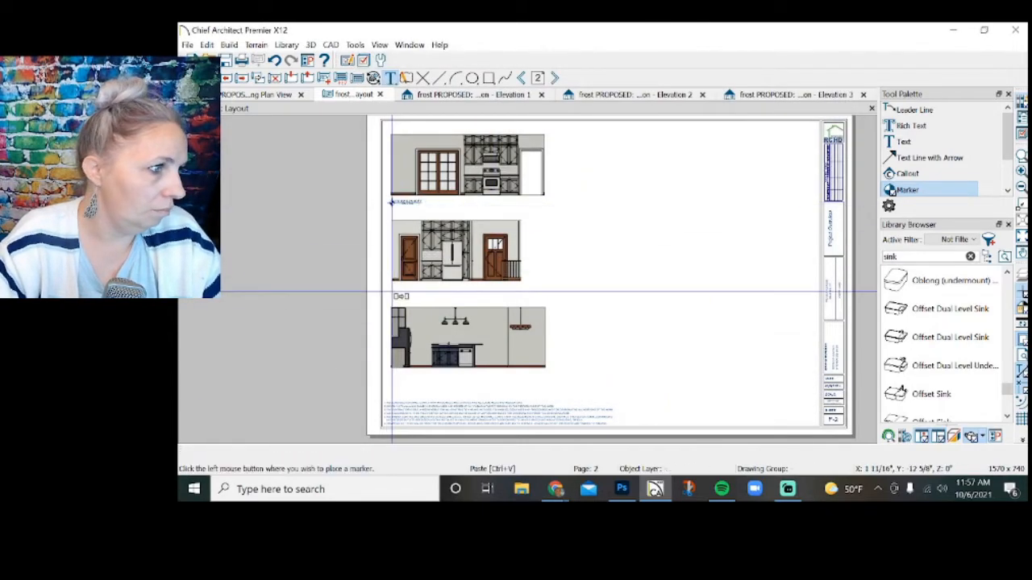
pyautogui.click(392, 291)
pyautogui.doubleClick(392, 291)
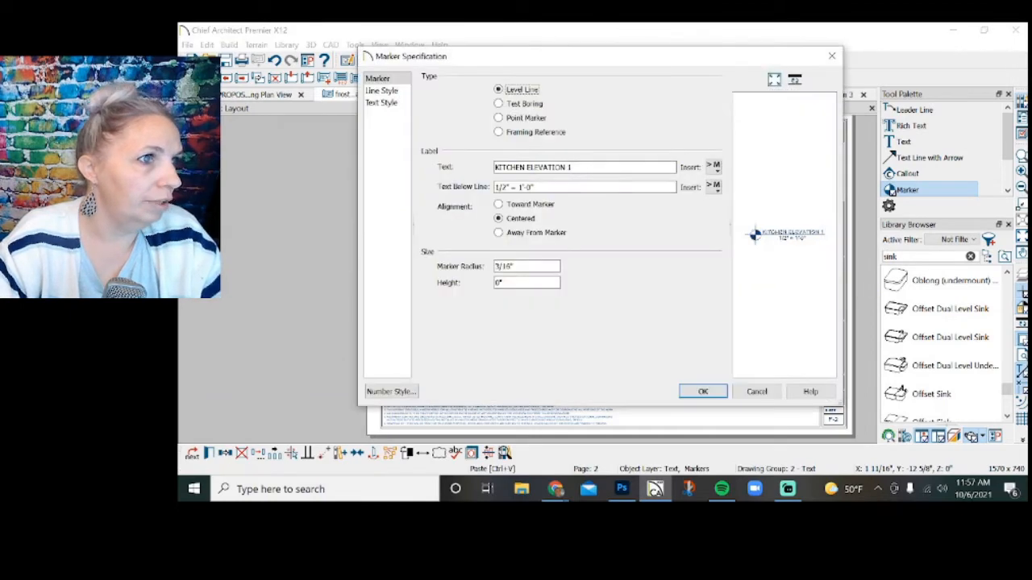
pyautogui.click(690, 391)
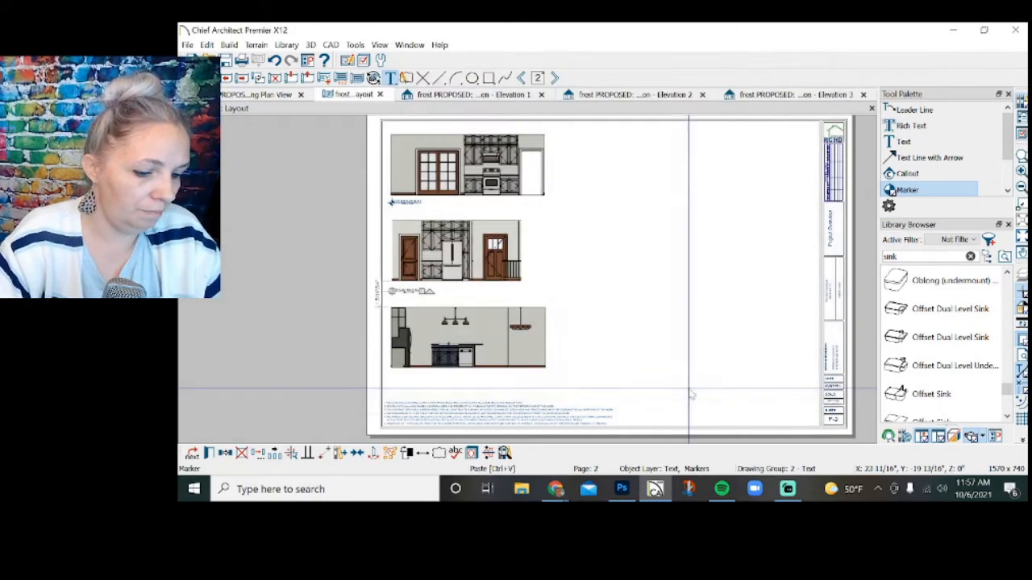
# Paste the marker below the island elevation and relabel it "KITCHEN ELEVATION 3 - ISLAND".
pyautogui.click(391, 376)
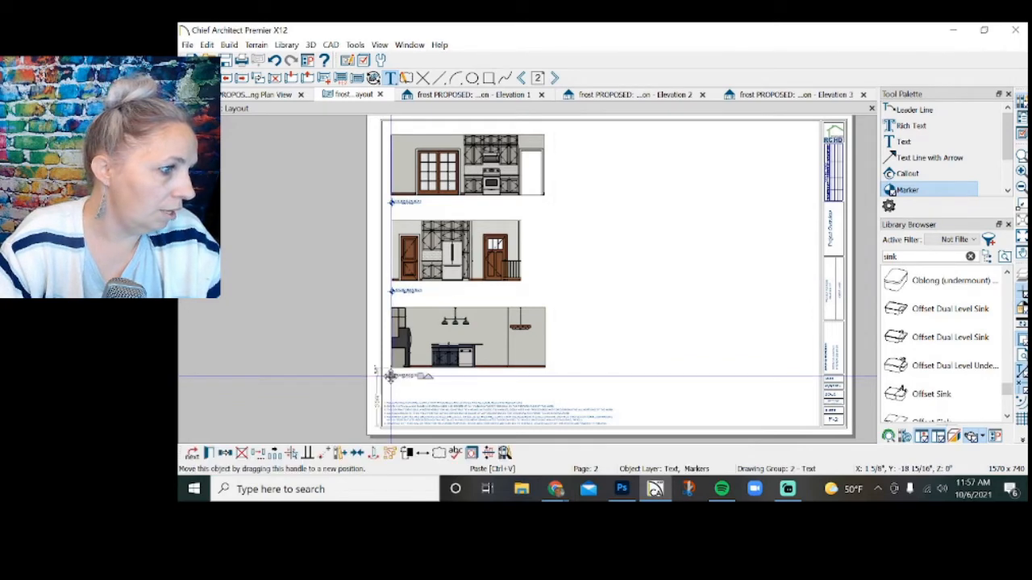
pyautogui.doubleClick(391, 377)
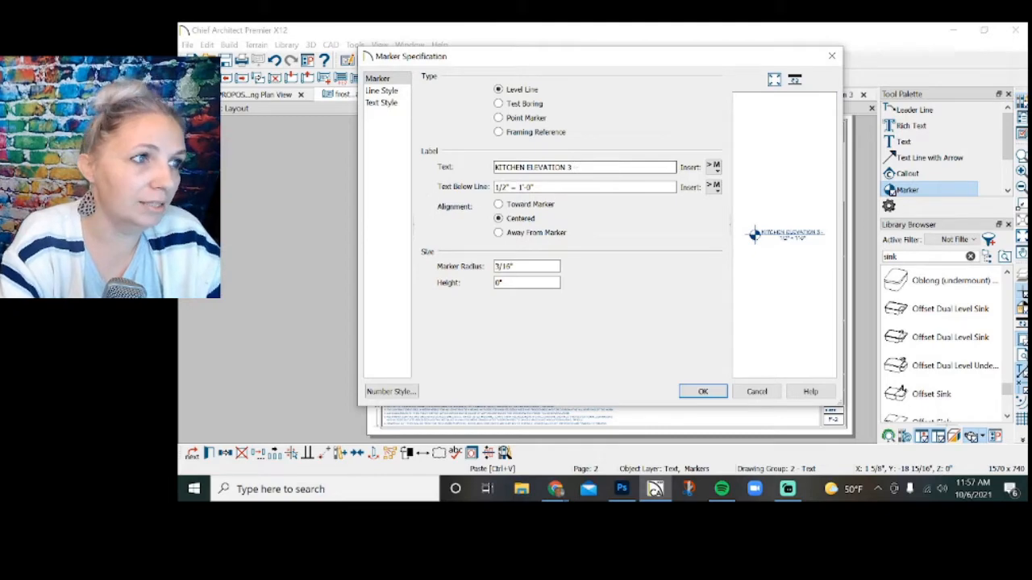
pyautogui.click(704, 391)
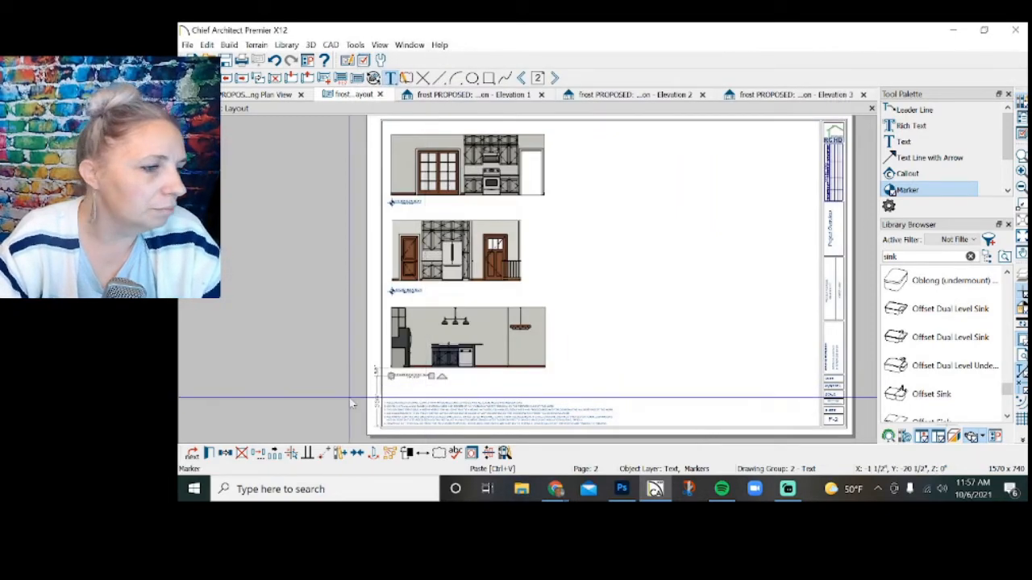
pyautogui.scroll(3, 320, 390)
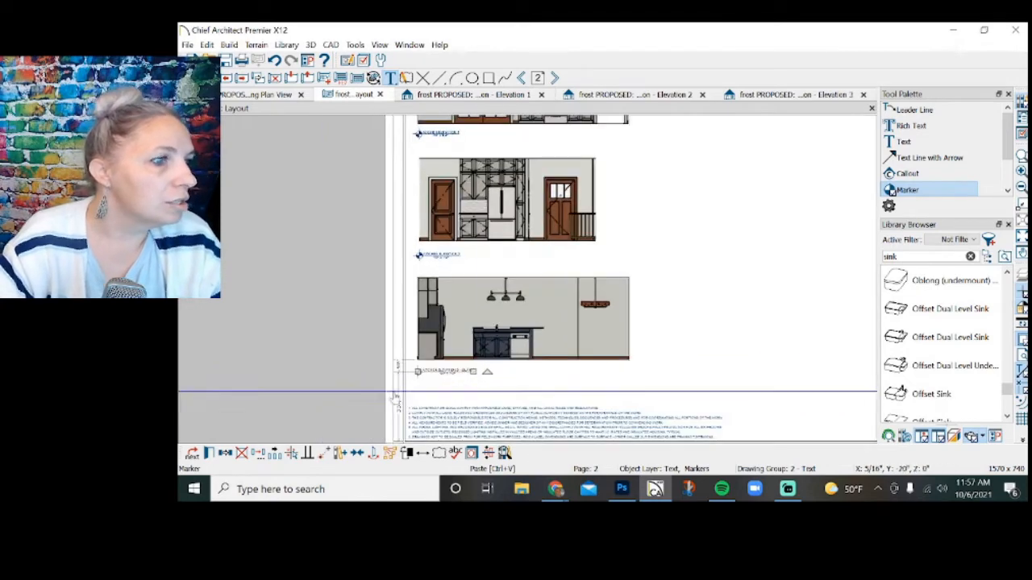
pyautogui.scroll(-3, 650, 385)
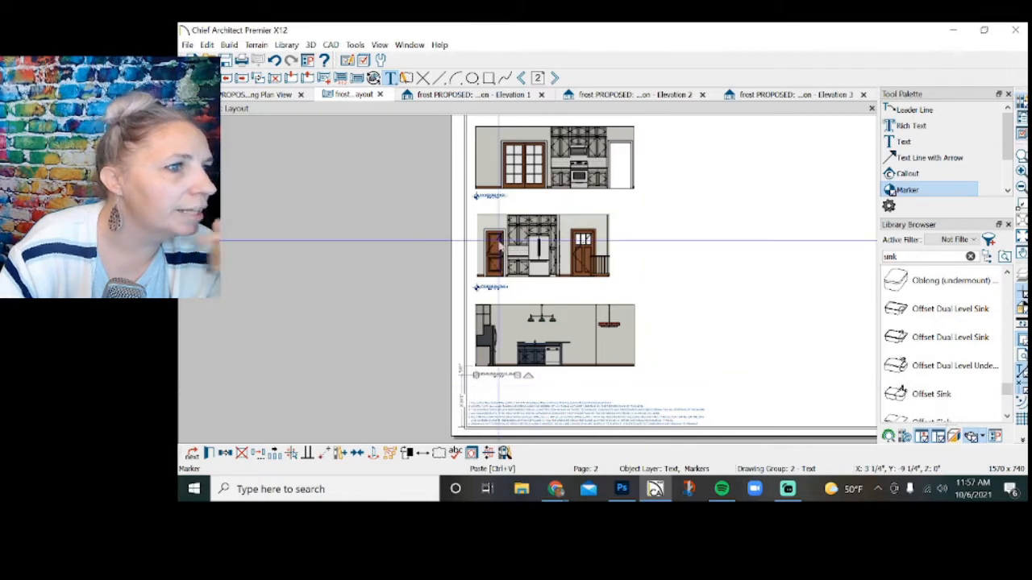
pyautogui.scroll(-1, 537, 340)
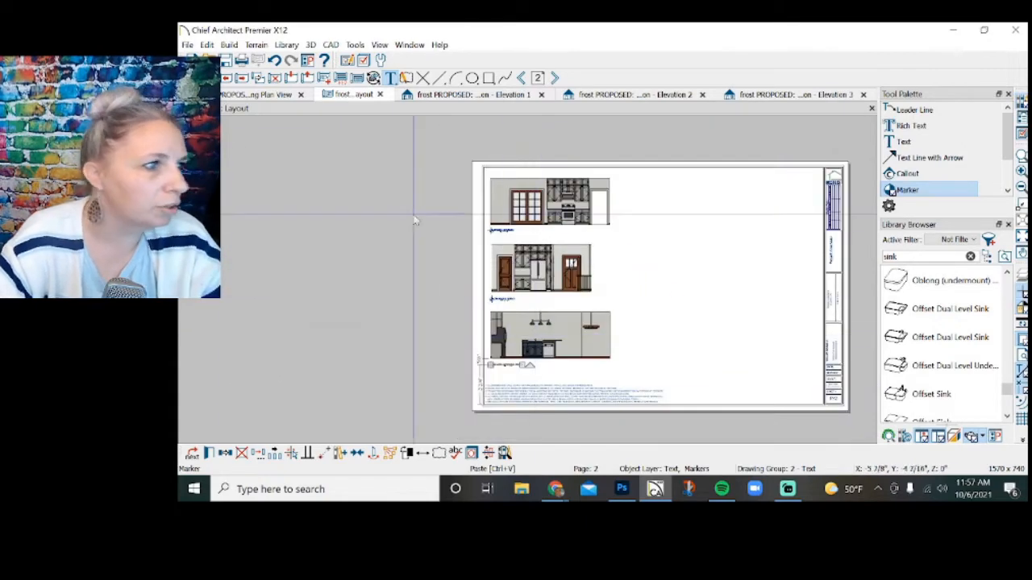
# Move the island elevation together with its marker to the top row of the page, beside the range elevation.
pyautogui.press('space')
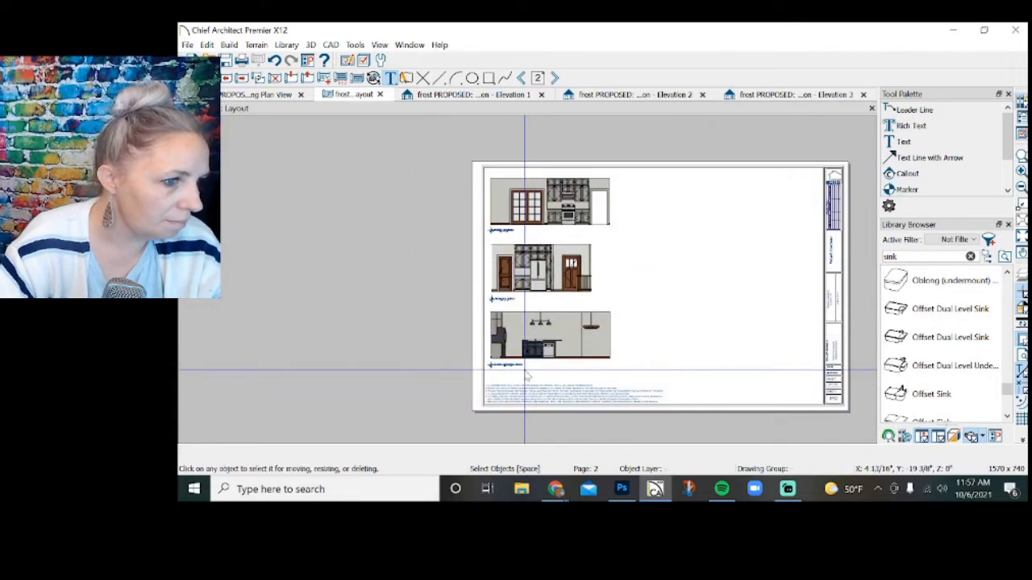
pyautogui.click(550, 343)
pyautogui.moveTo(552, 345); pyautogui.dragTo(705, 206)
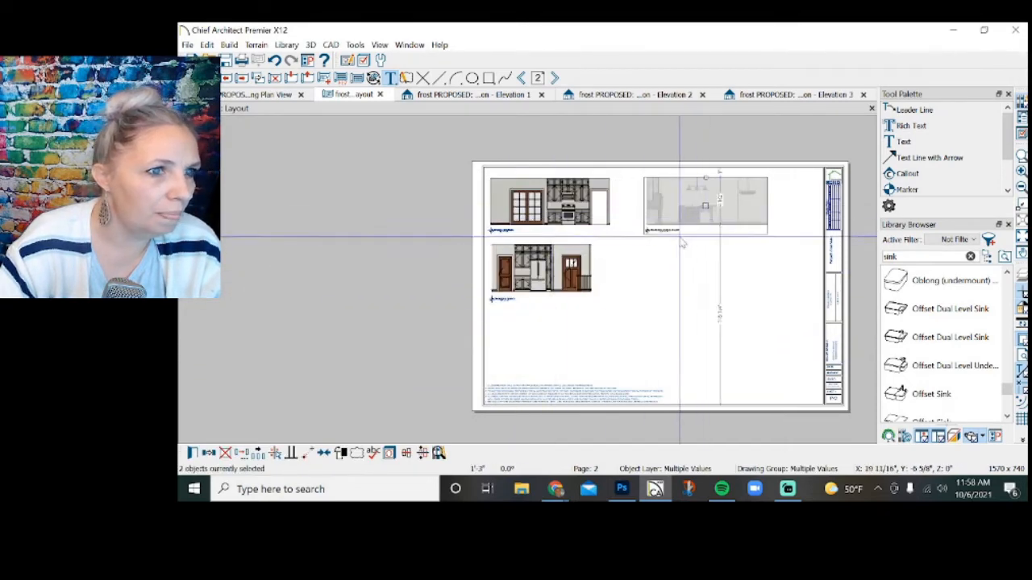
# Shift all three markers and the refrigerator elevation down the page, and lower the refrigerator marker further to leave space beneath each elevation.
pyautogui.click(640, 229)
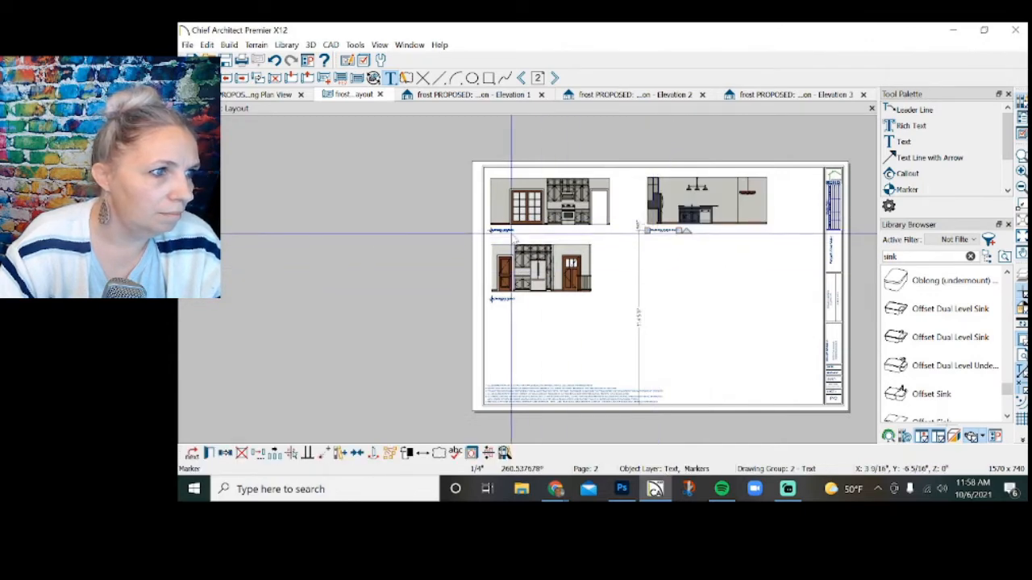
pyautogui.keyDown('shift'); pyautogui.click(501, 231); pyautogui.keyUp('shift')
pyautogui.keyDown('shift'); pyautogui.click(507, 266); pyautogui.keyUp('shift')
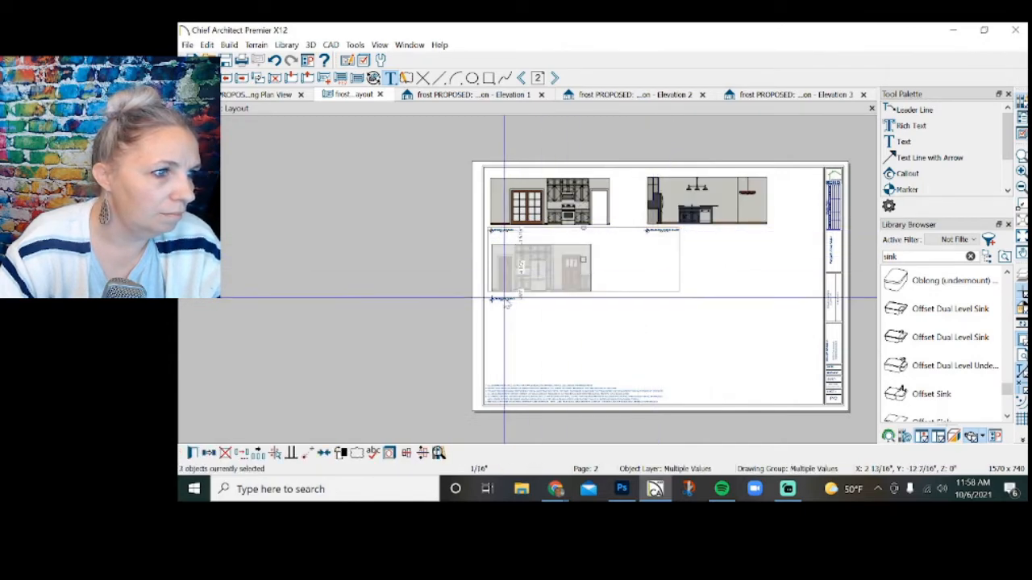
pyautogui.keyDown('shift'); pyautogui.click(506, 301); pyautogui.keyUp('shift')
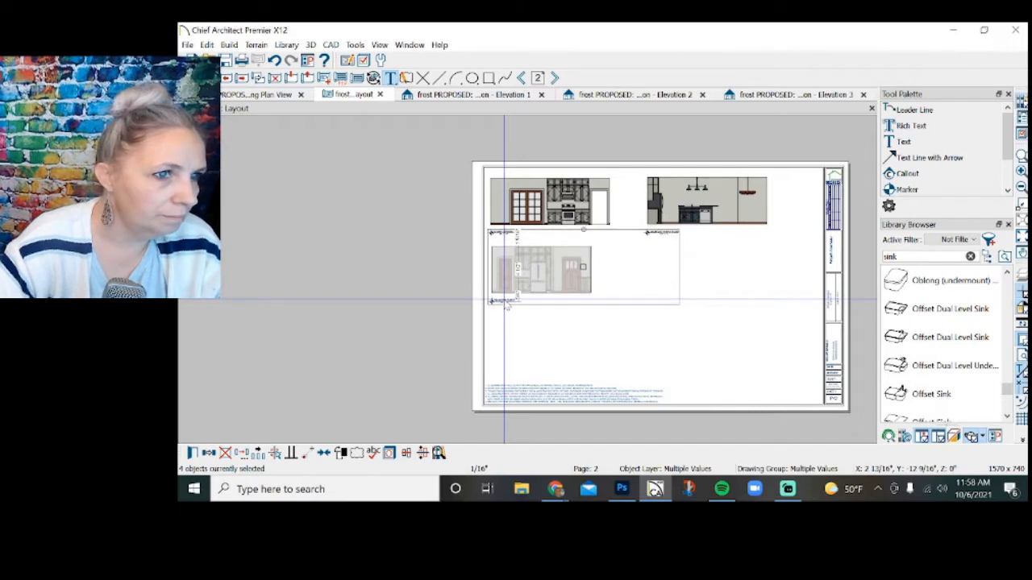
pyautogui.moveTo(507, 303); pyautogui.dragTo(507, 308)
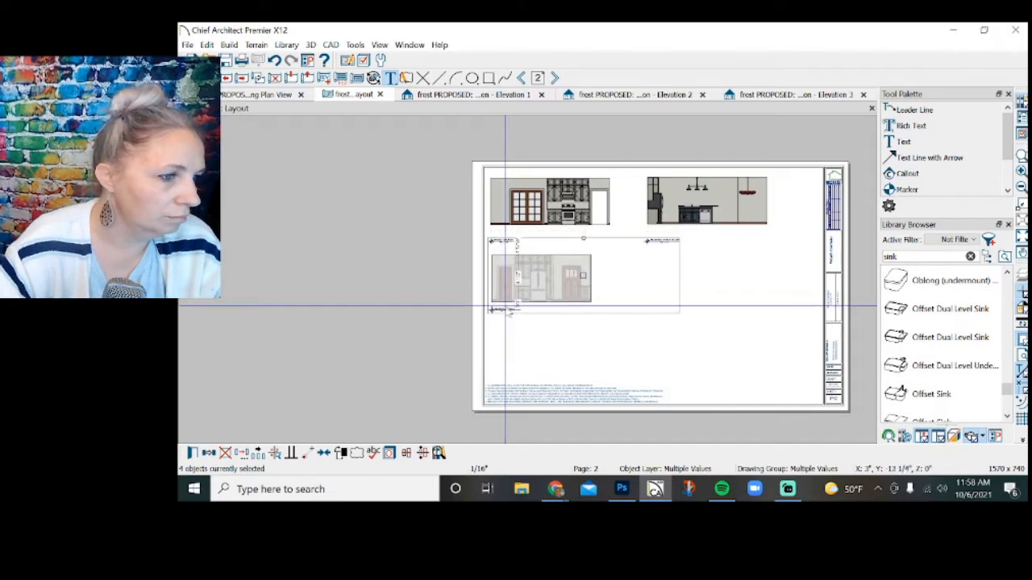
pyautogui.click(507, 336)
pyautogui.click(504, 311)
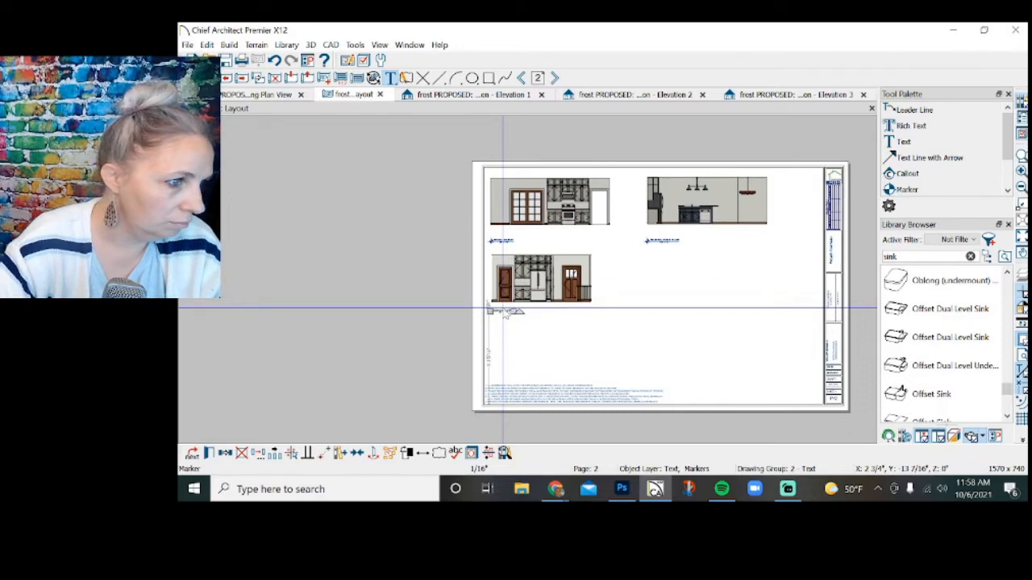
# Extend the bottom edges of the elevation layout boxes down toward their markers.
pyautogui.click(529, 295)
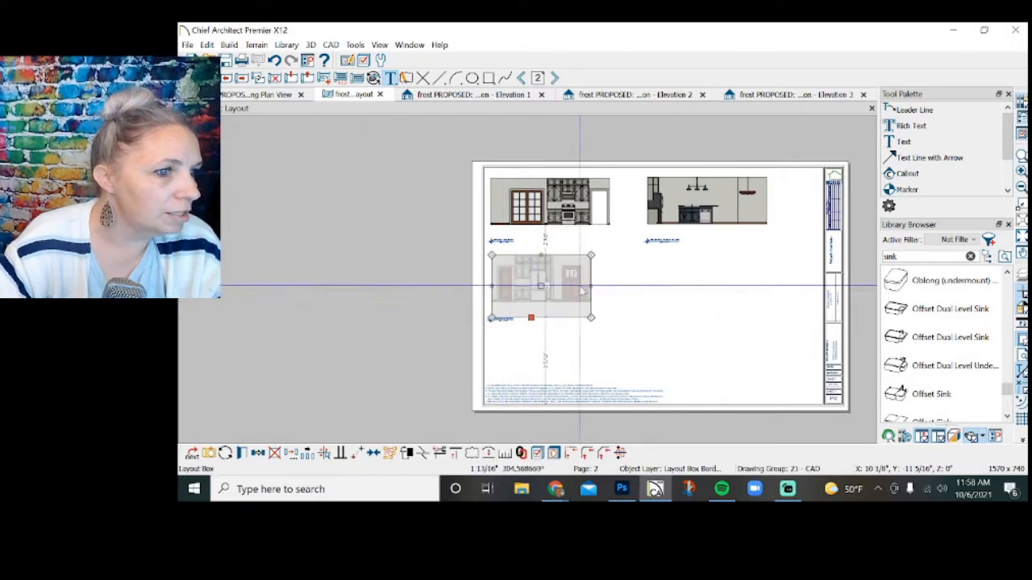
pyautogui.click(684, 234)
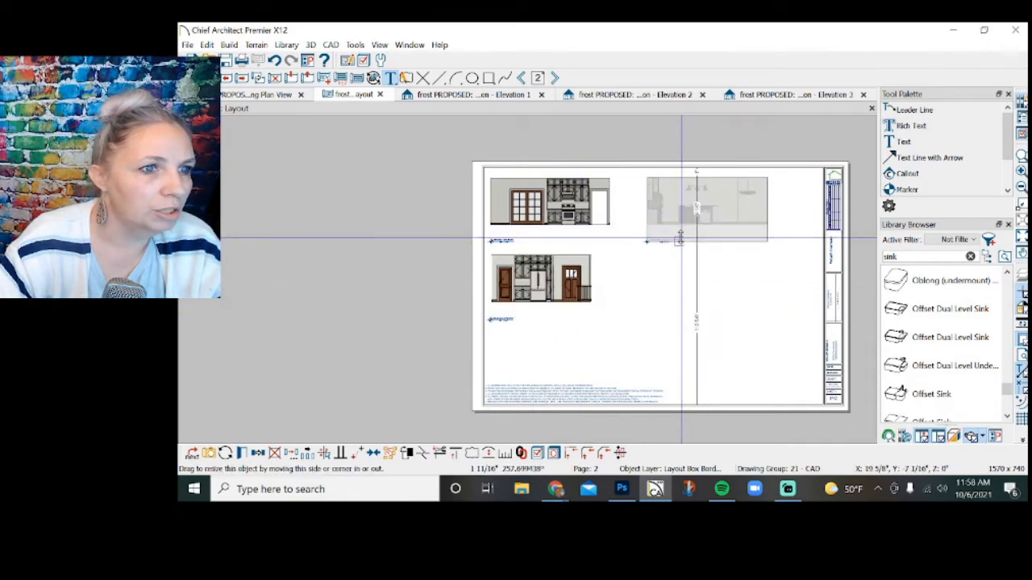
pyautogui.click(548, 219)
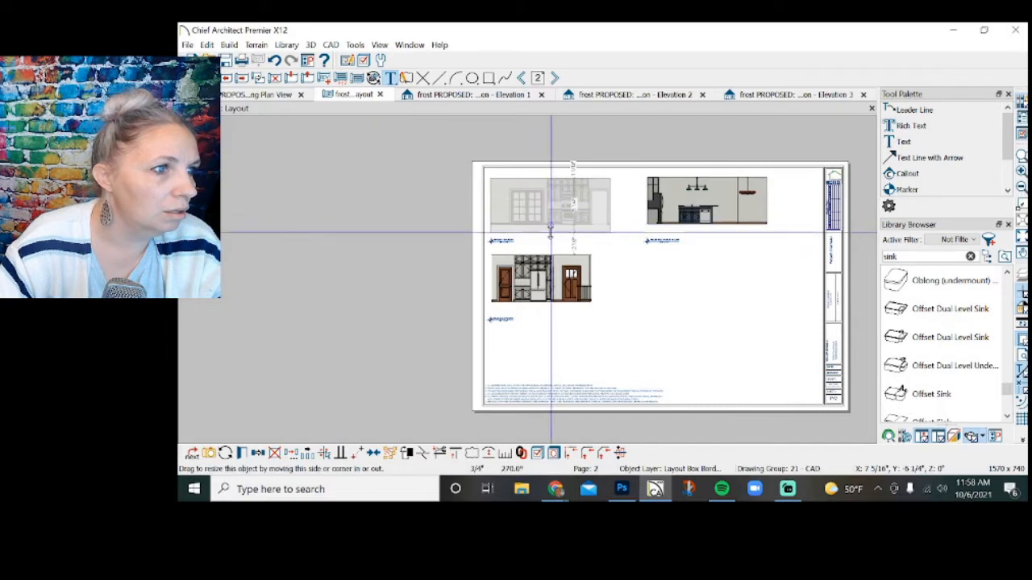
# Add NKBA auto elevation dimensions to the range wall in the Elevation 1 view.
pyautogui.click(493, 97)
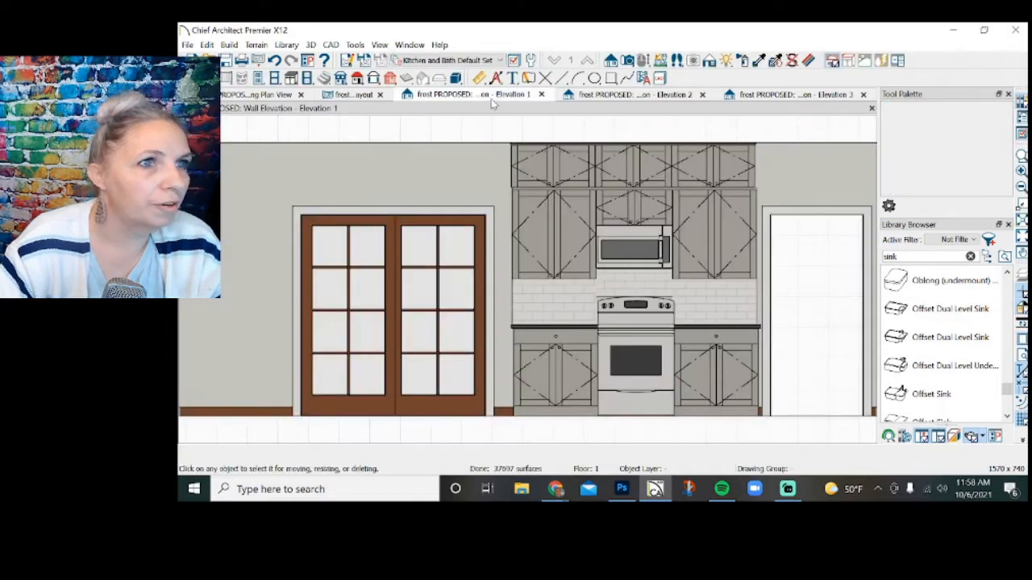
pyautogui.moveTo(492, 101); pyautogui.dragTo(571, 109)
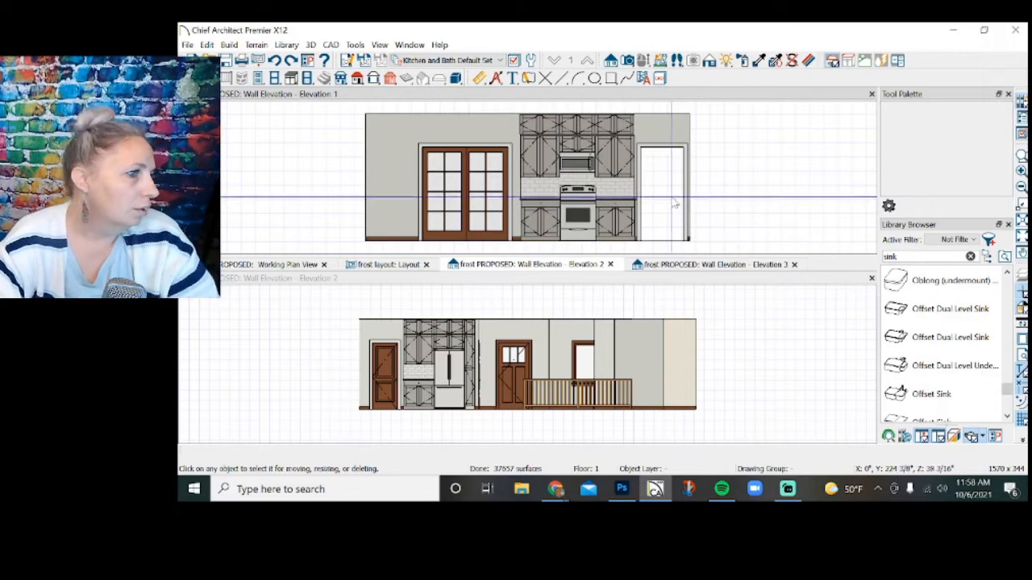
pyautogui.moveTo(565, 93); pyautogui.dragTo(539, 240)
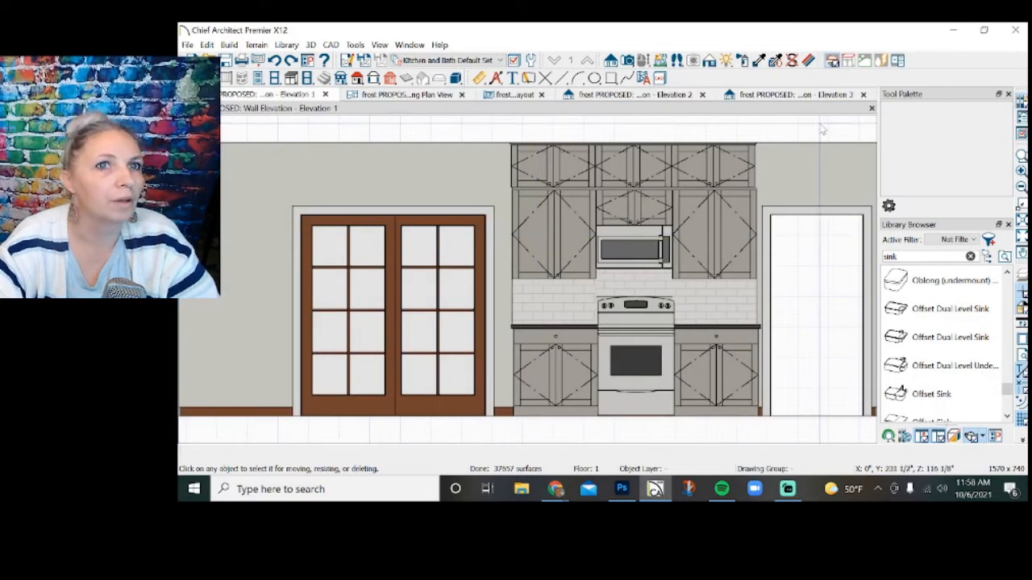
pyautogui.click(494, 79)
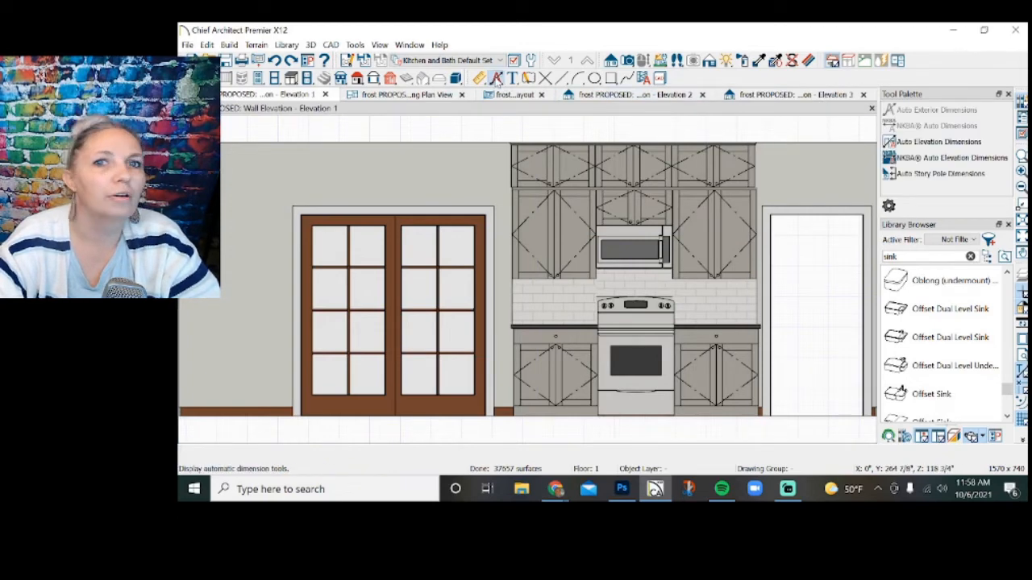
pyautogui.click(938, 159)
pyautogui.scroll(-1, 610, 228)
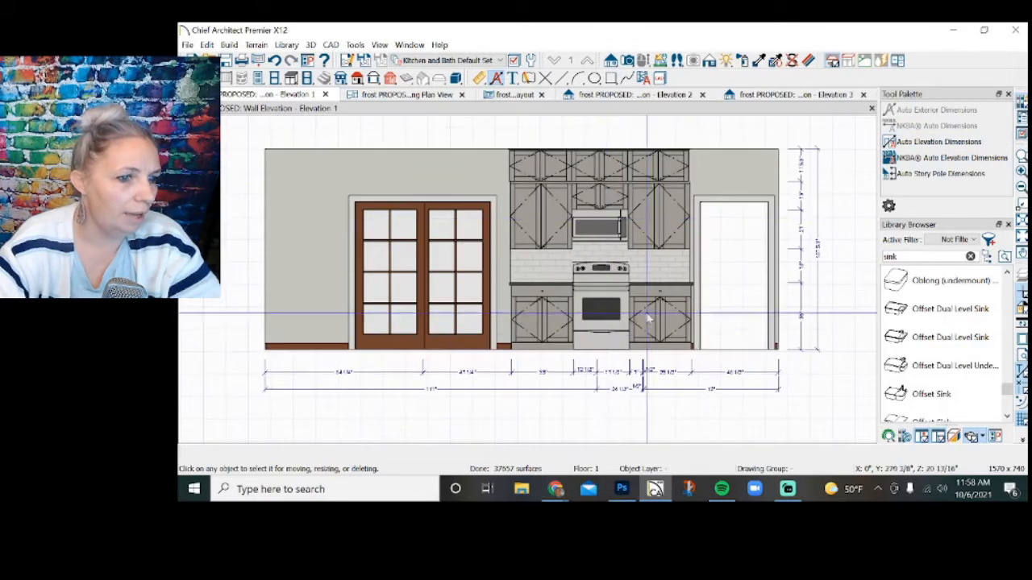
# Delete both vertical dimension lines beside the range wall, turning off Auto Refresh Dimensions.
pyautogui.moveTo(811, 318); pyautogui.dragTo(802, 133)
pyautogui.press('Delete')
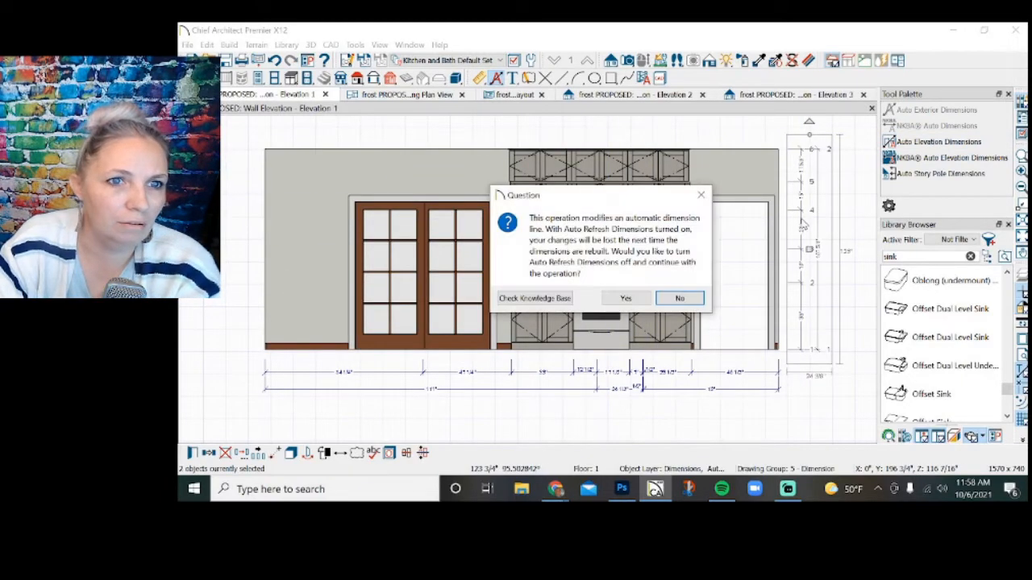
pyautogui.click(647, 300)
# Try removing the outer horizontal dimension line below the range wall, and undo the deletion.
pyautogui.click(708, 388)
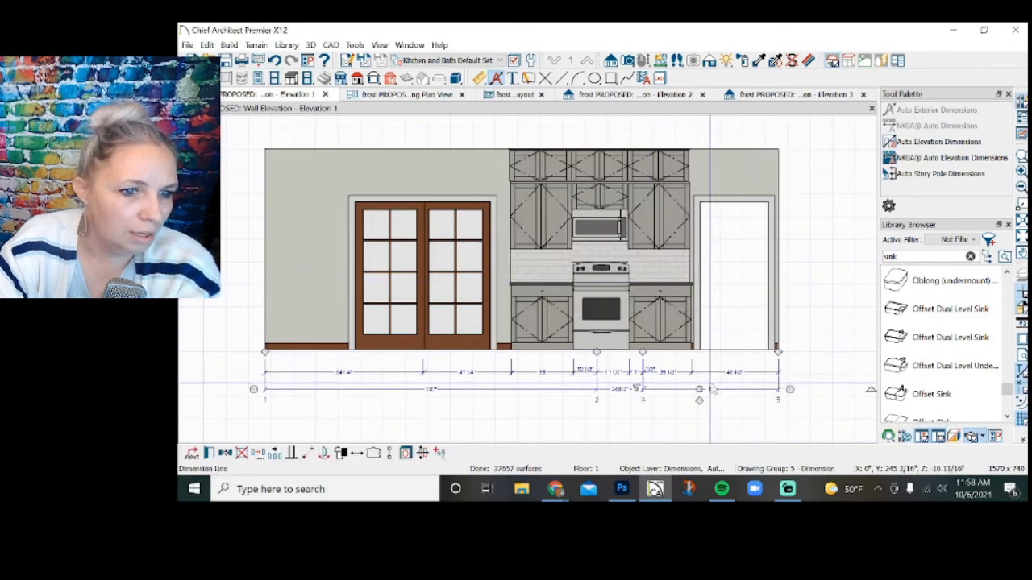
pyautogui.press('Delete')
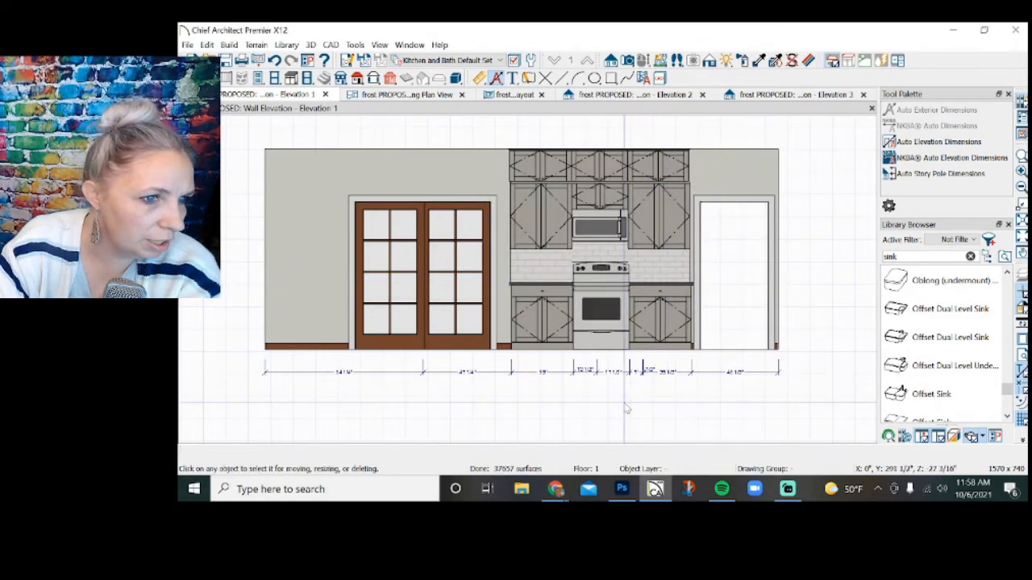
pyautogui.scroll(2, 622, 408)
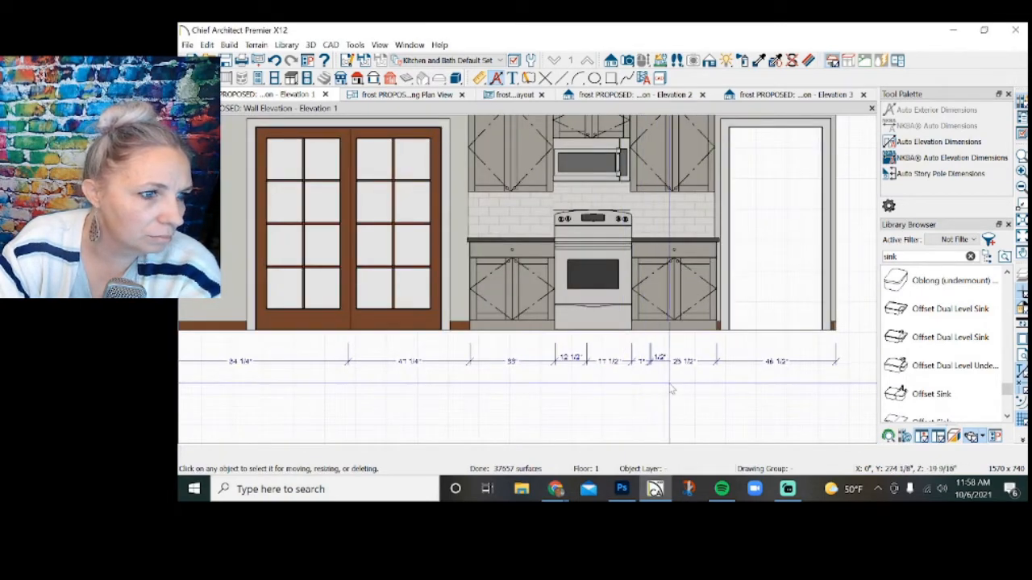
pyautogui.hotkey('ctrl', 'z')
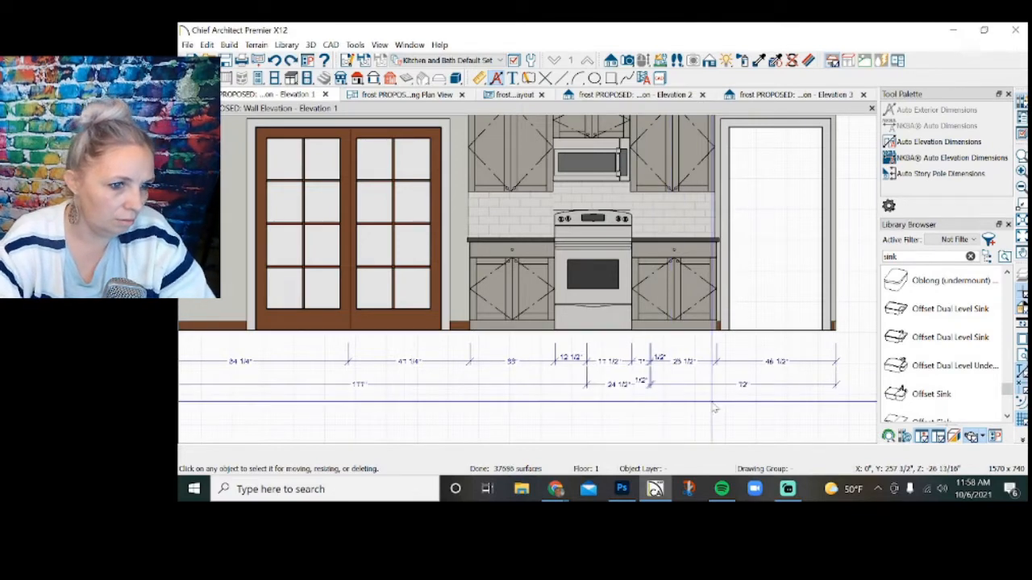
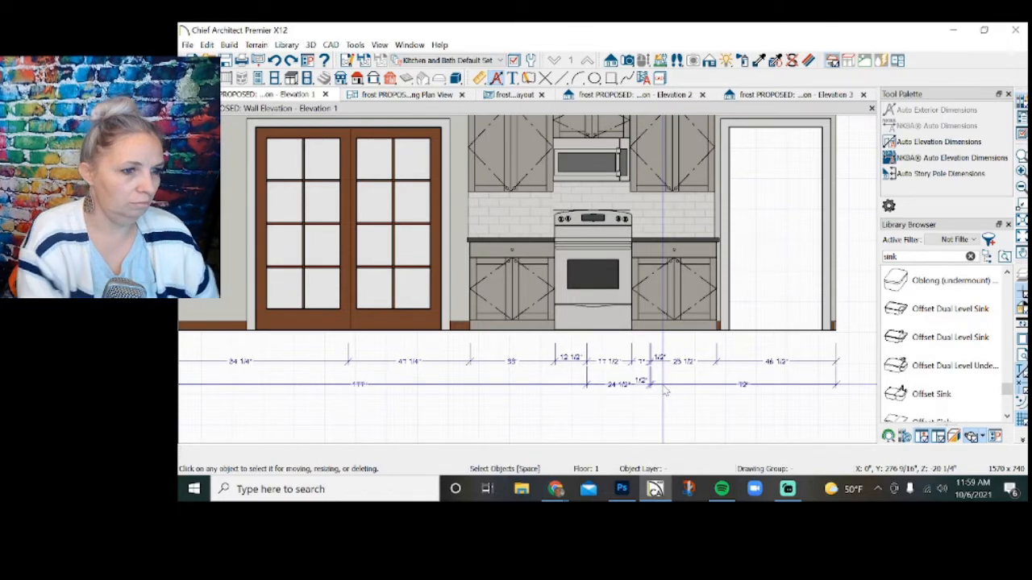
# Delete the outer horizontal dimension line below the range wall in Elevation 1.
pyautogui.scroll(1, 665, 390)
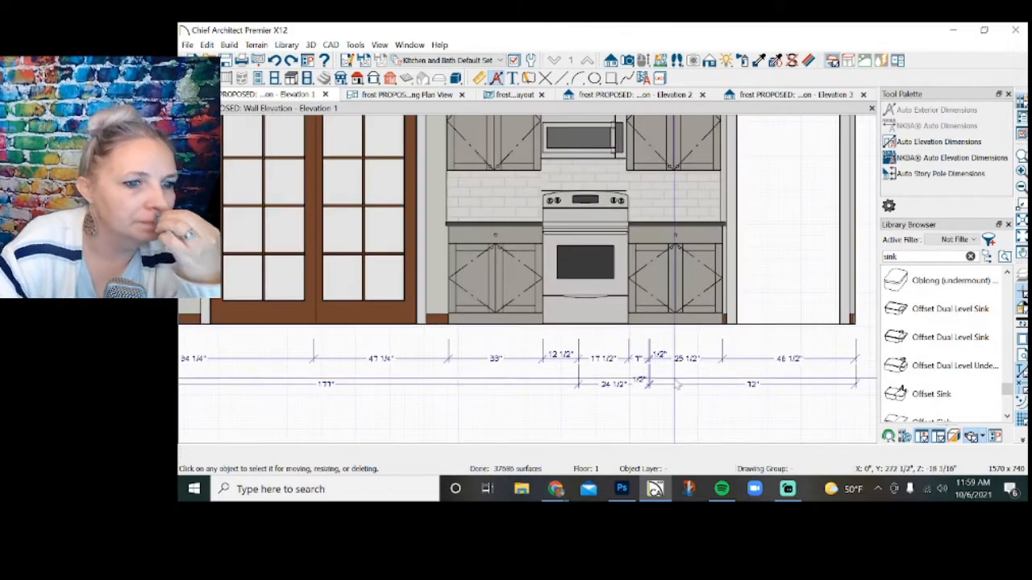
pyautogui.scroll(-1, 668, 390)
pyautogui.scroll(-1, 670, 388)
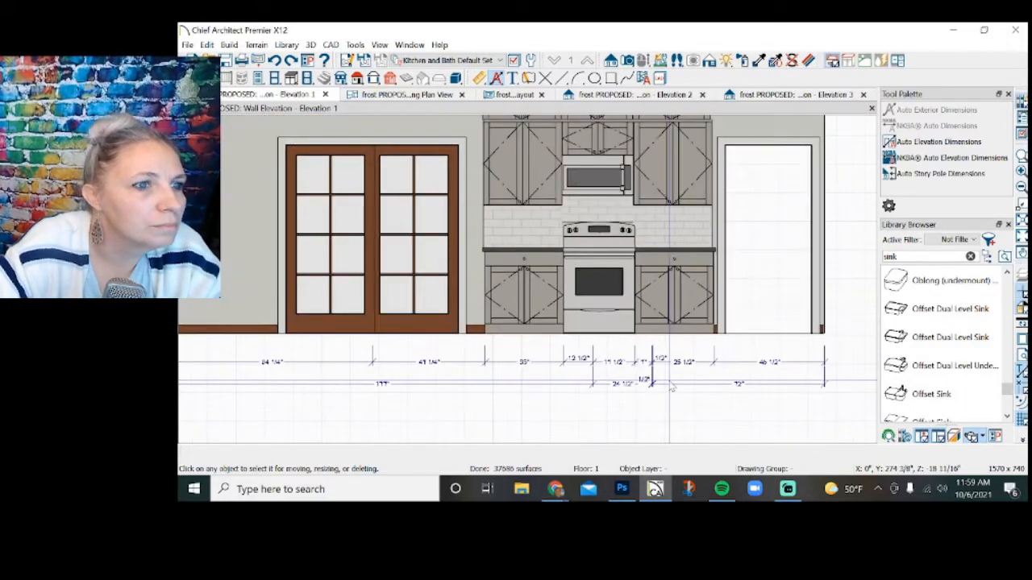
pyautogui.scroll(-2, 670, 385)
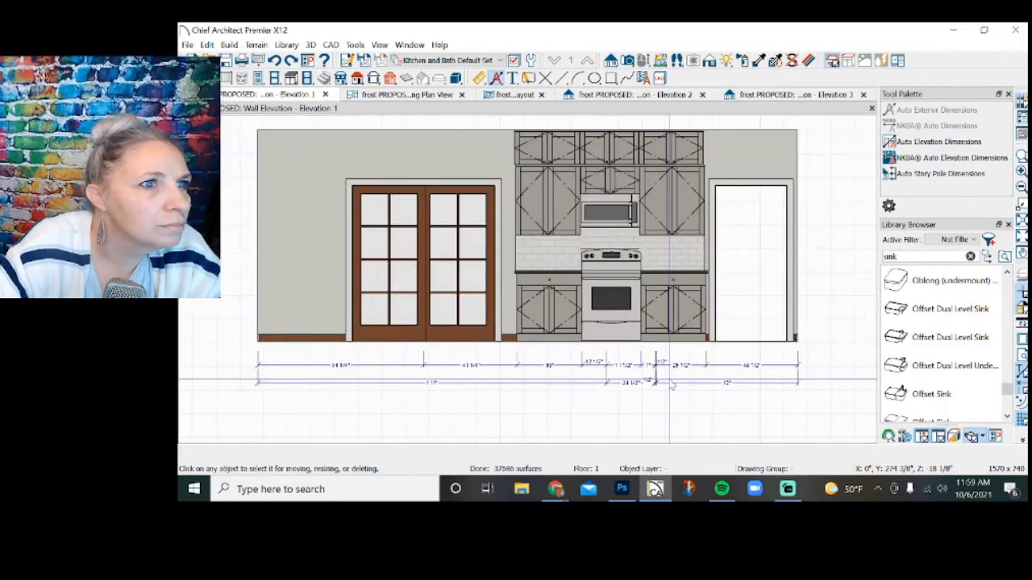
pyautogui.scroll(3, 643, 367)
pyautogui.click(637, 357)
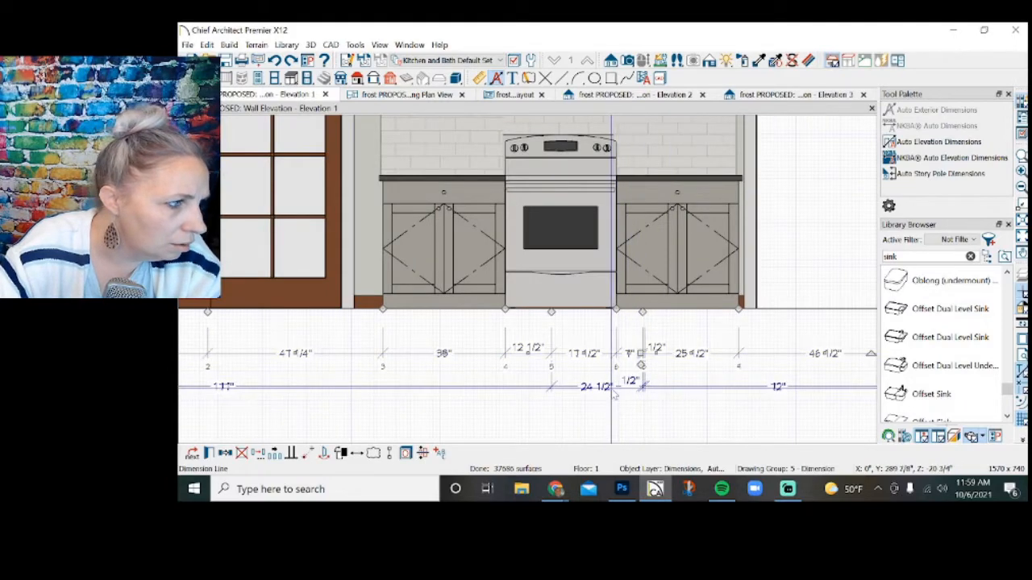
pyautogui.click(613, 390)
pyautogui.press('Delete')
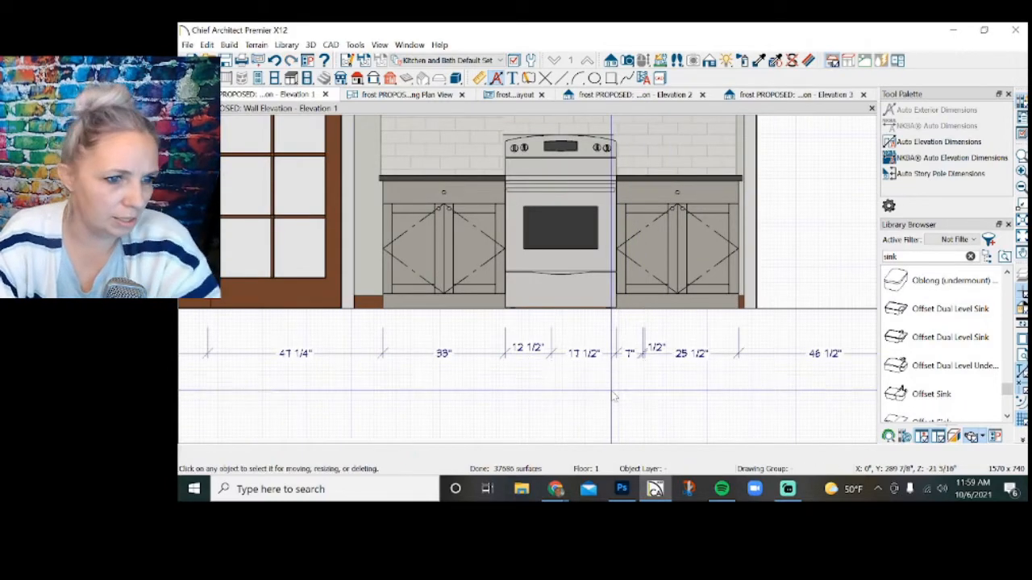
# Remove the two extra extension lines below the base cabinet beside the range, leaving one full-width cabinet dimension.
pyautogui.click(649, 354)
pyautogui.scroll(2, 649, 344)
pyautogui.scroll(2, 649, 347)
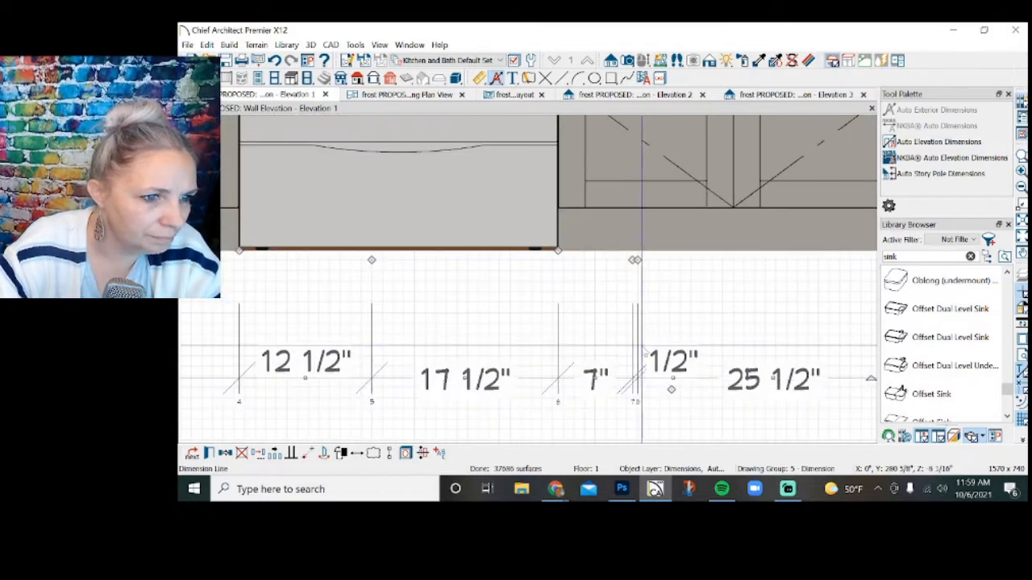
pyautogui.moveTo(635, 259); pyautogui.dragTo(574, 266)
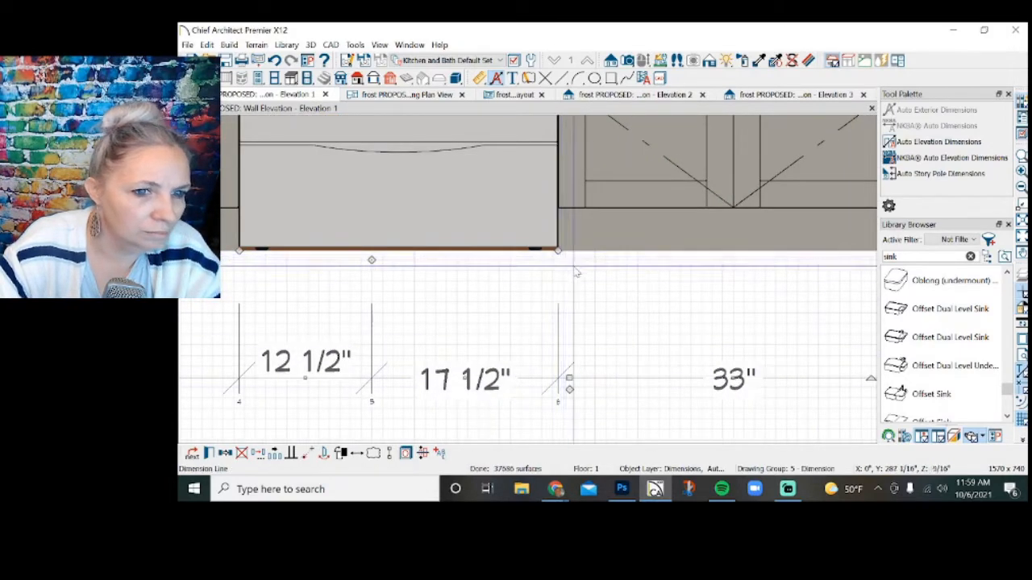
pyautogui.scroll(-5, 574, 273)
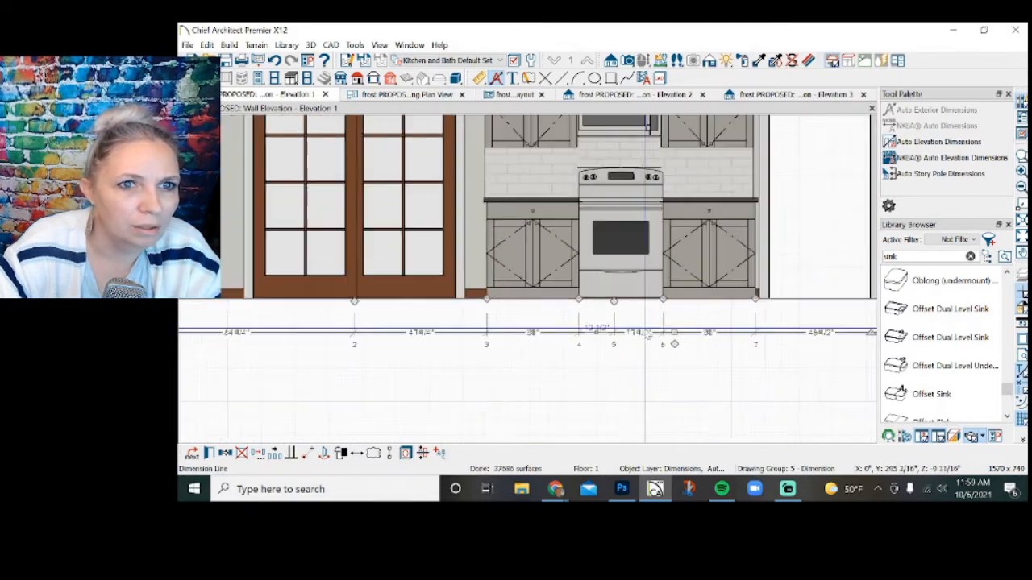
pyautogui.scroll(-1, 646, 333)
# Remove the extension line at the middle of the range so its full width is one dimension.
pyautogui.scroll(1, 856, 335)
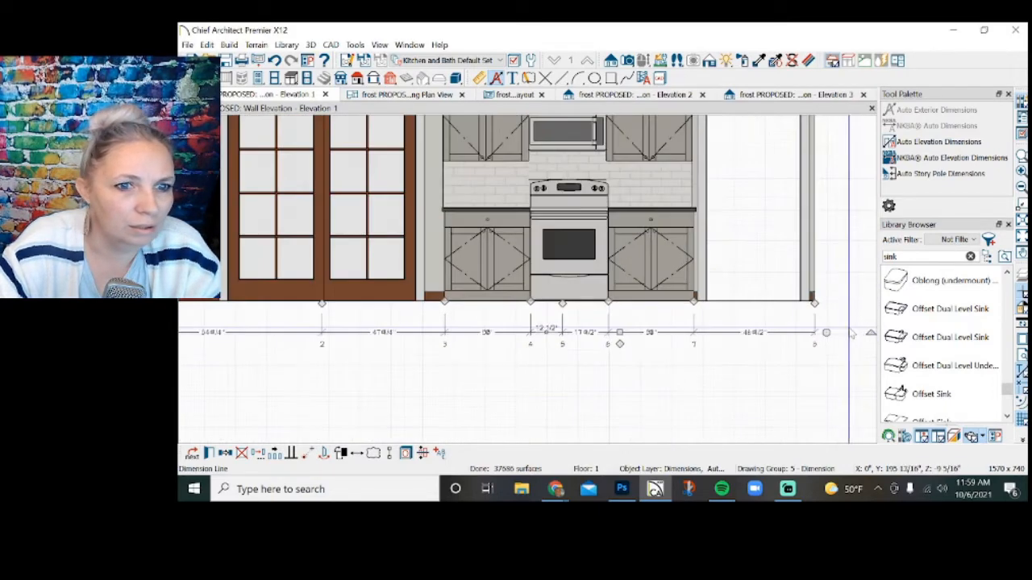
pyautogui.scroll(-1, 850, 335)
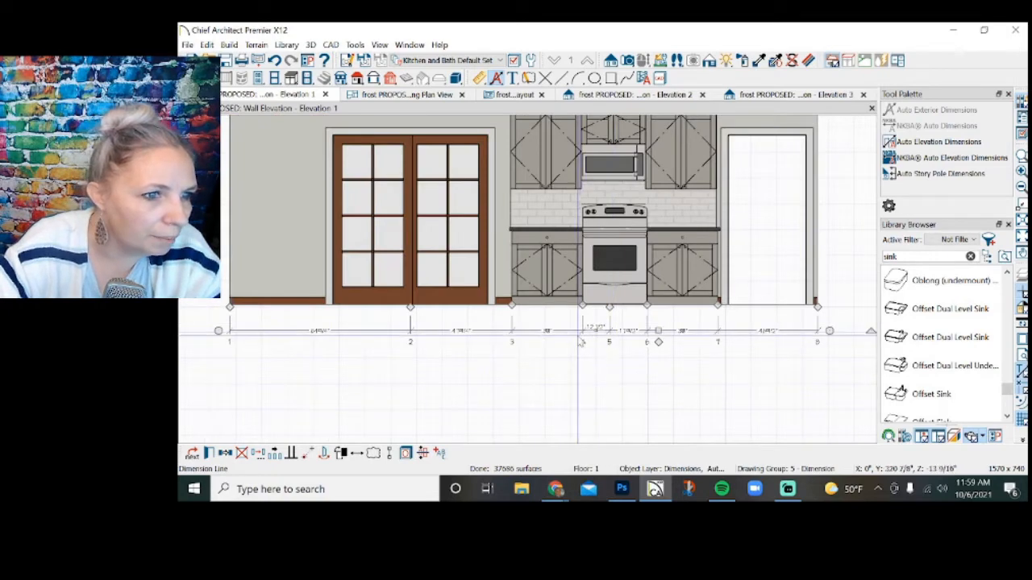
pyautogui.scroll(1, 577, 337)
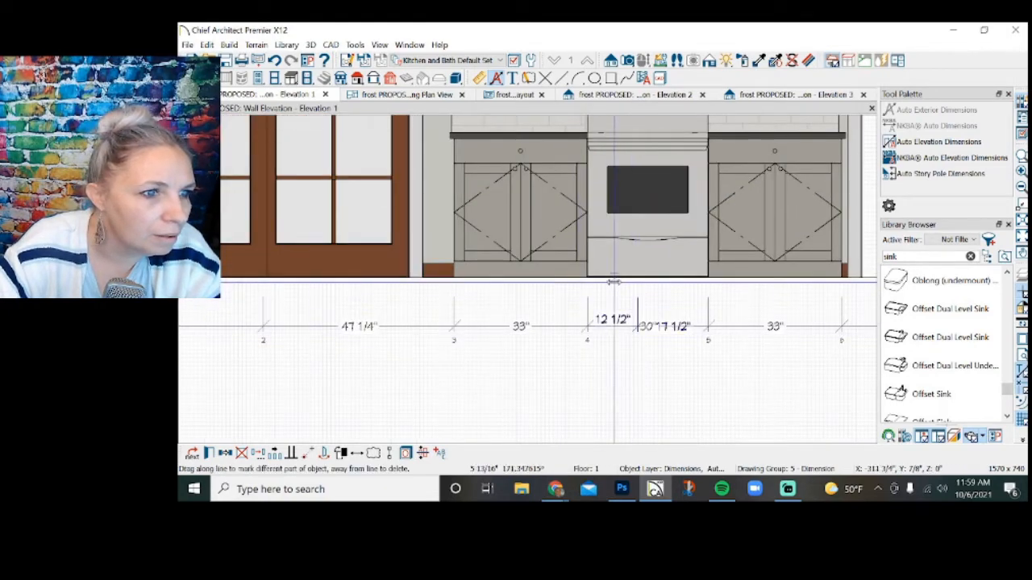
pyautogui.moveTo(582, 282); pyautogui.dragTo(589, 290)
pyautogui.scroll(-2, 580, 347)
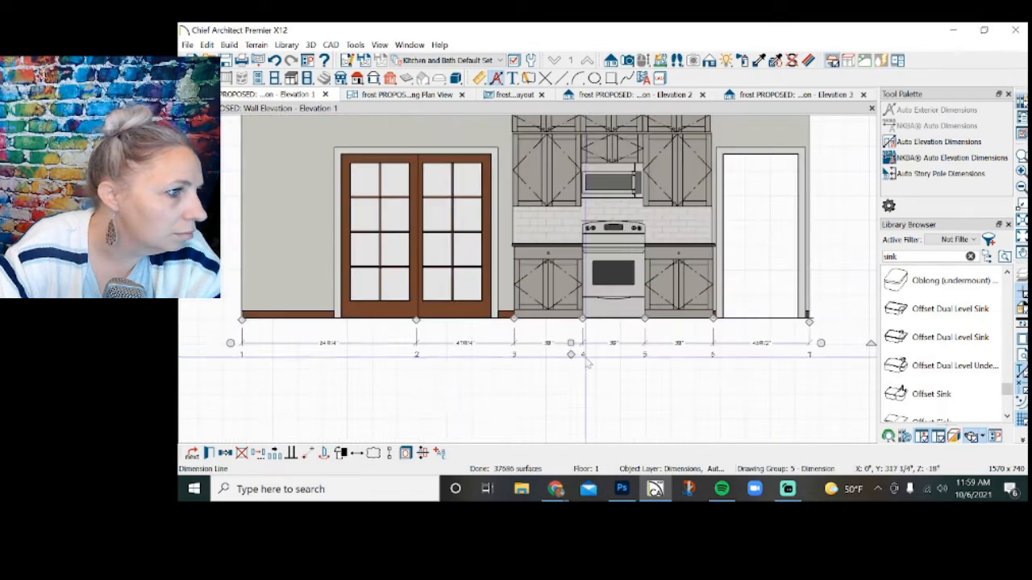
# Remove the French door and wall-end extension lines so the dimension string starts at the first base cabinet.
pyautogui.scroll(-1, 505, 359)
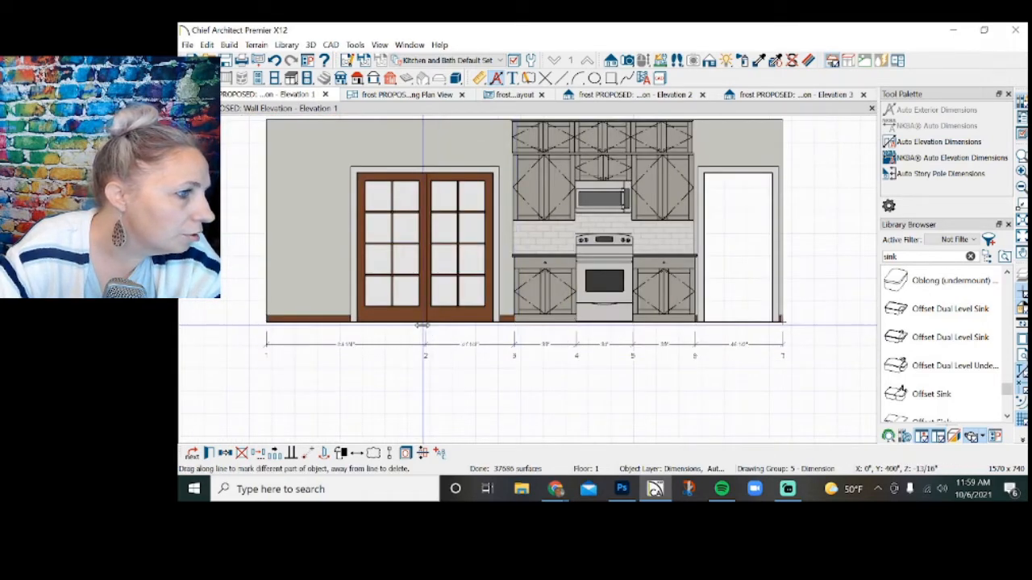
pyautogui.moveTo(423, 325); pyautogui.dragTo(365, 393)
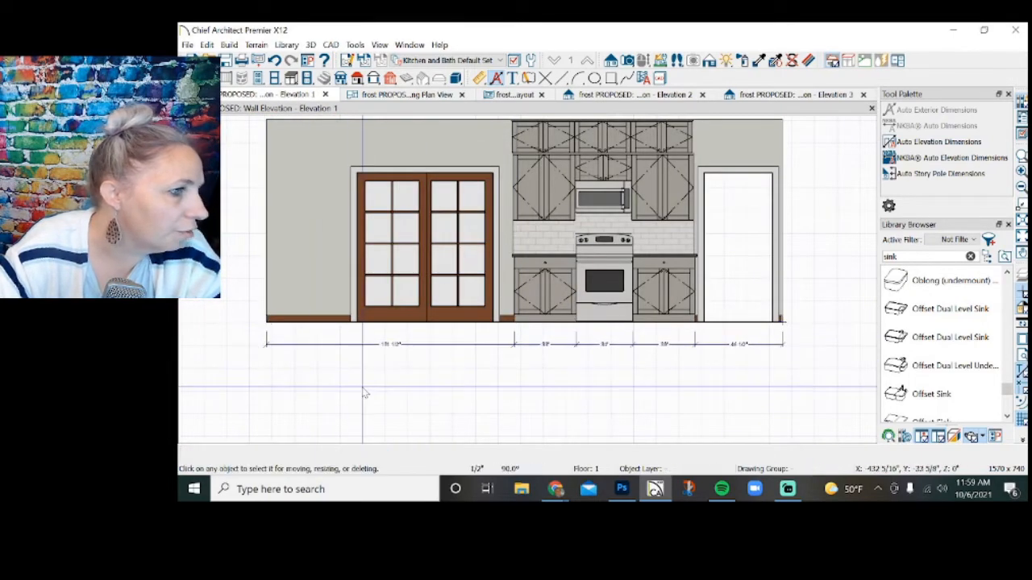
pyautogui.click(424, 345)
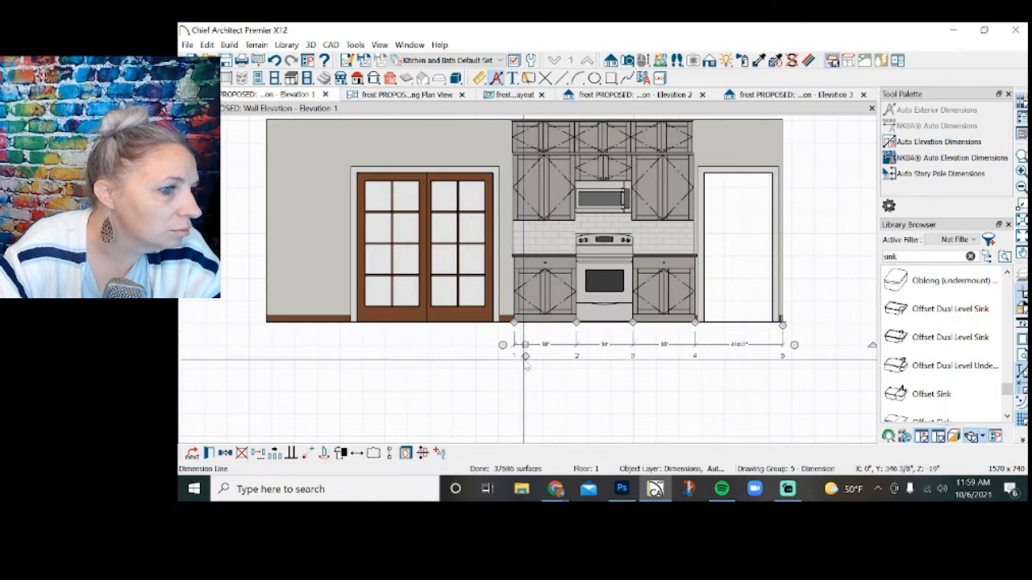
pyautogui.click(536, 391)
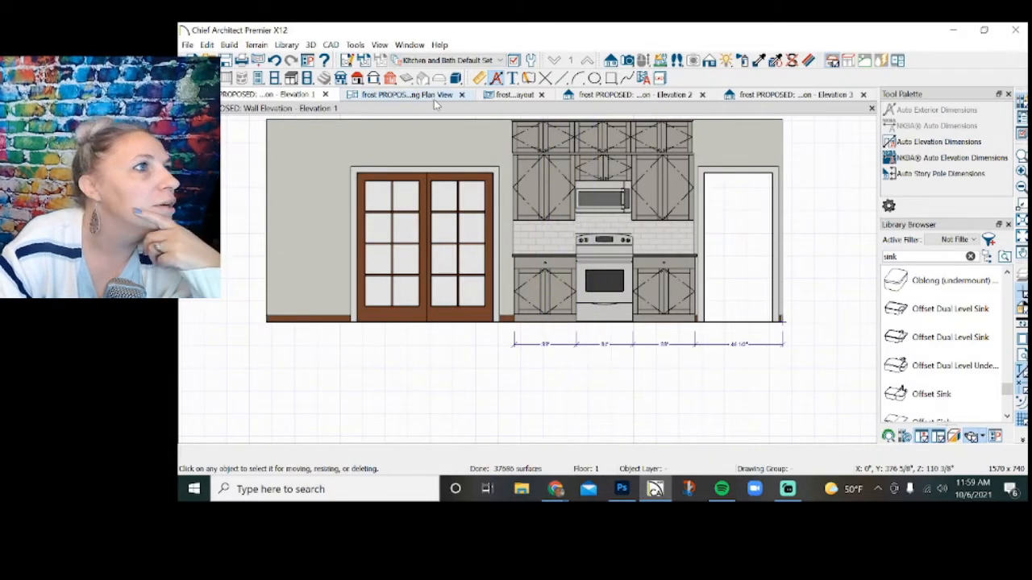
# Switch to page 2 of the layout and update the Kitchen Elevation 1 view in its layout box.
pyautogui.click(501, 98)
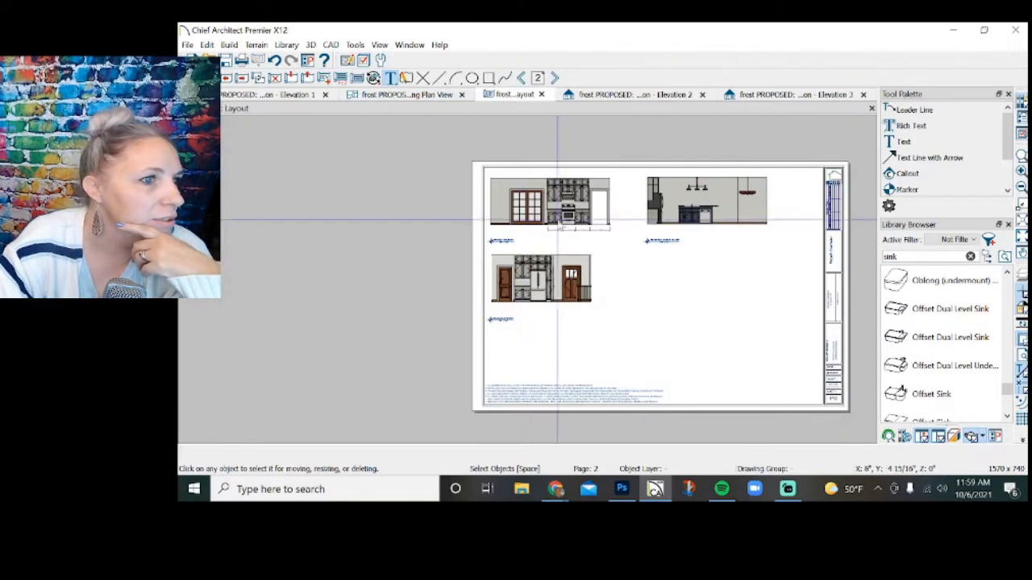
pyautogui.scroll(4, 598, 252)
pyautogui.scroll(2, 597, 251)
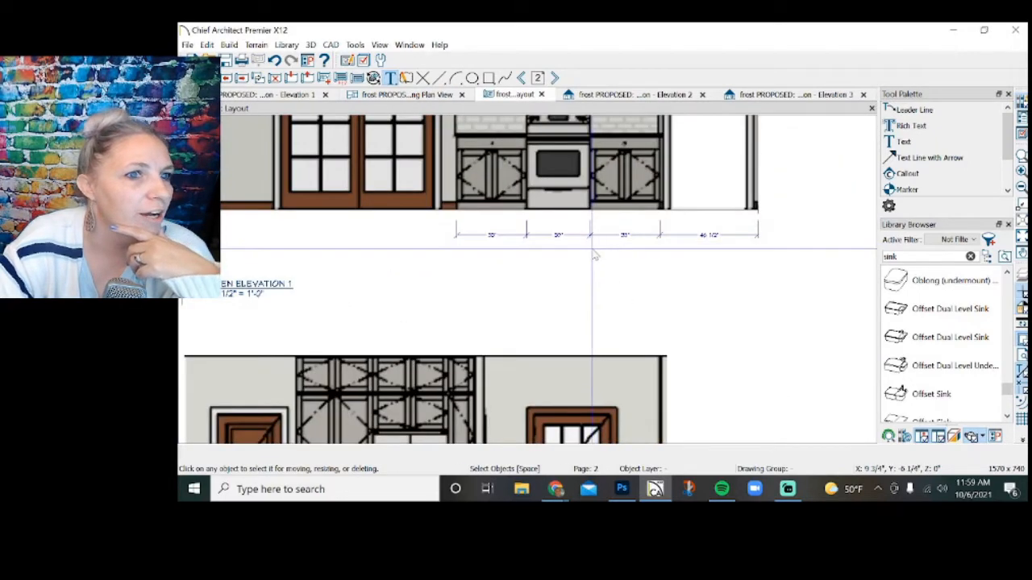
pyautogui.scroll(-2, 575, 390)
pyautogui.scroll(-2, 574, 390)
pyautogui.rightClick(569, 242)
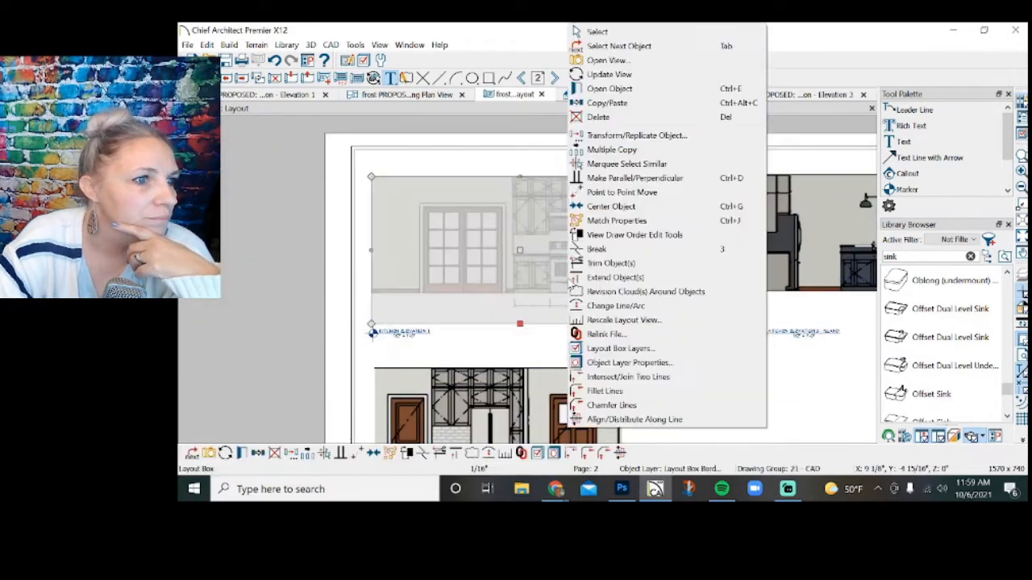
pyautogui.click(597, 75)
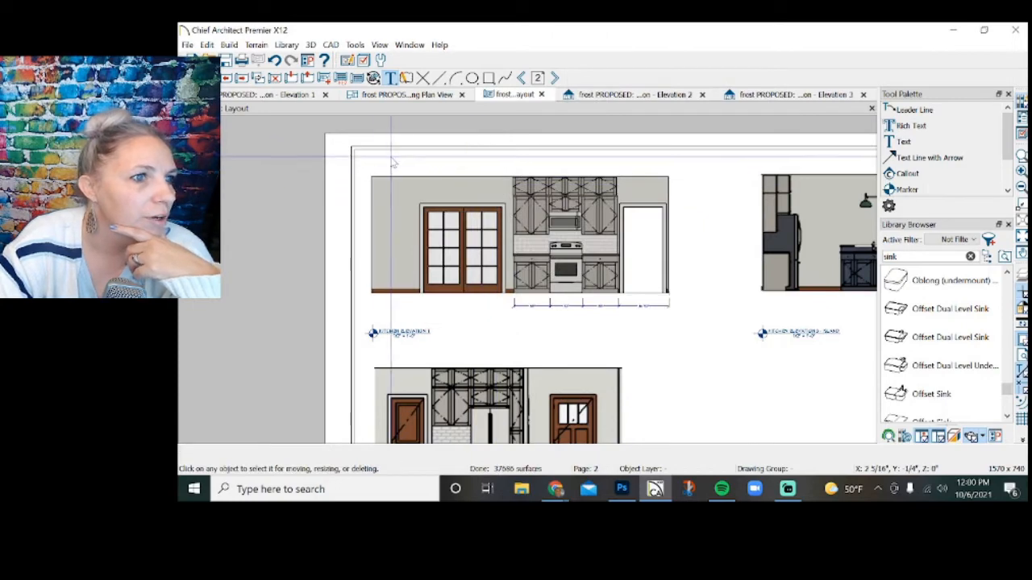
pyautogui.scroll(-1, 339, 140)
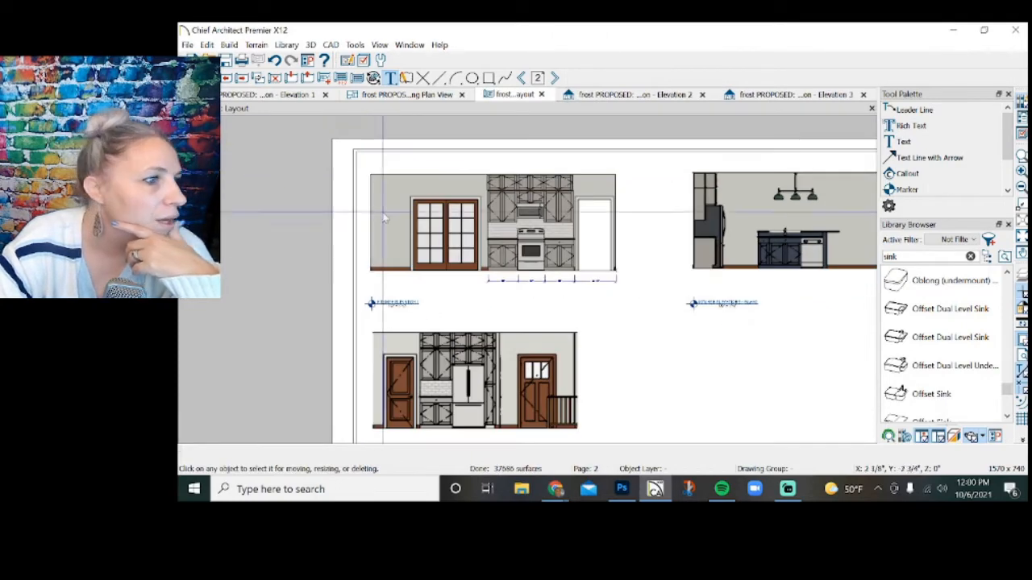
# Move the Kitchen Elevation 1 marker and the island elevation marker up together, closer to their drawings.
pyautogui.click(394, 311)
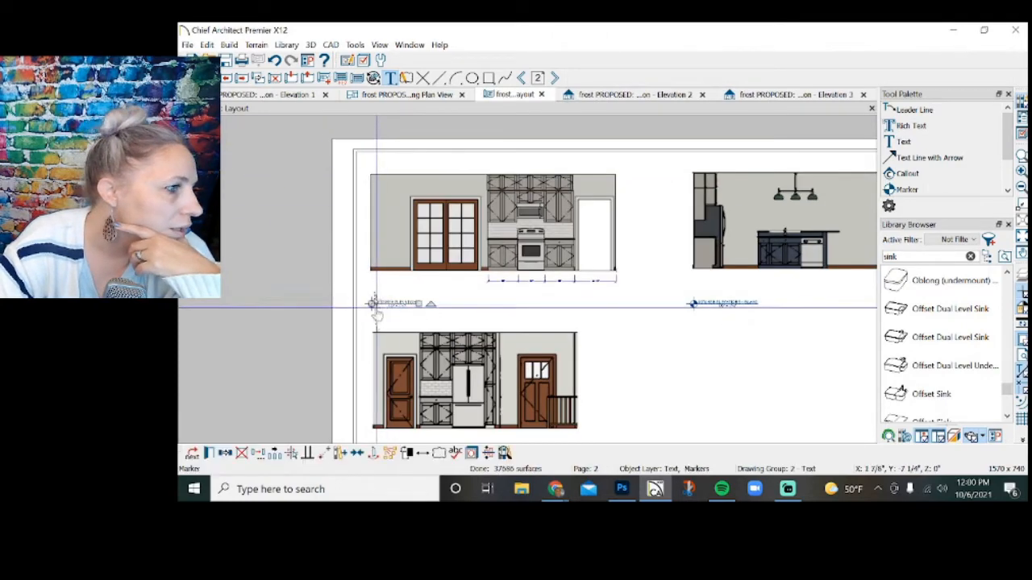
pyautogui.keyDown('shift'); pyautogui.click(695, 306); pyautogui.keyUp('shift')
pyautogui.press('Up')
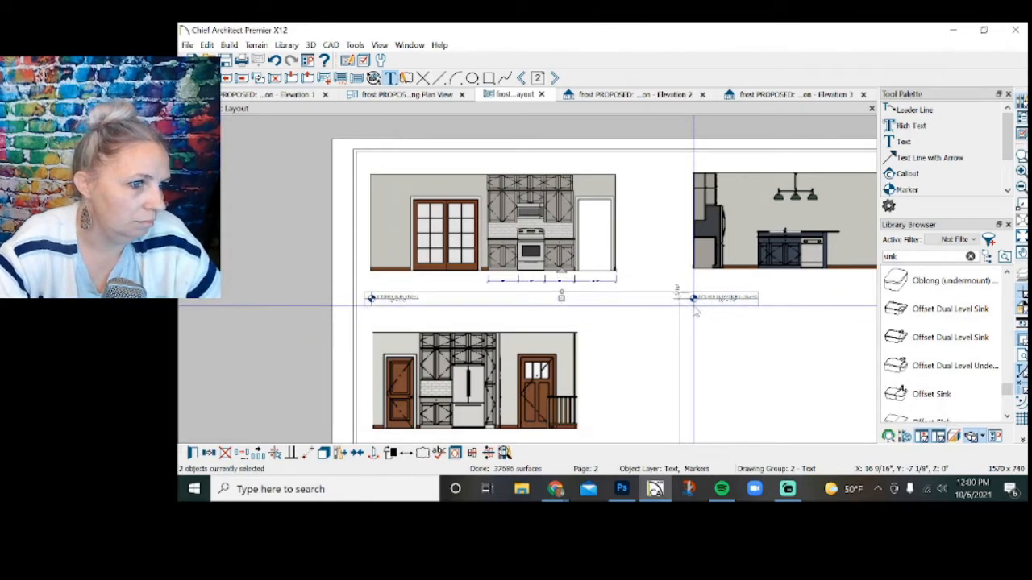
pyautogui.press('Up')
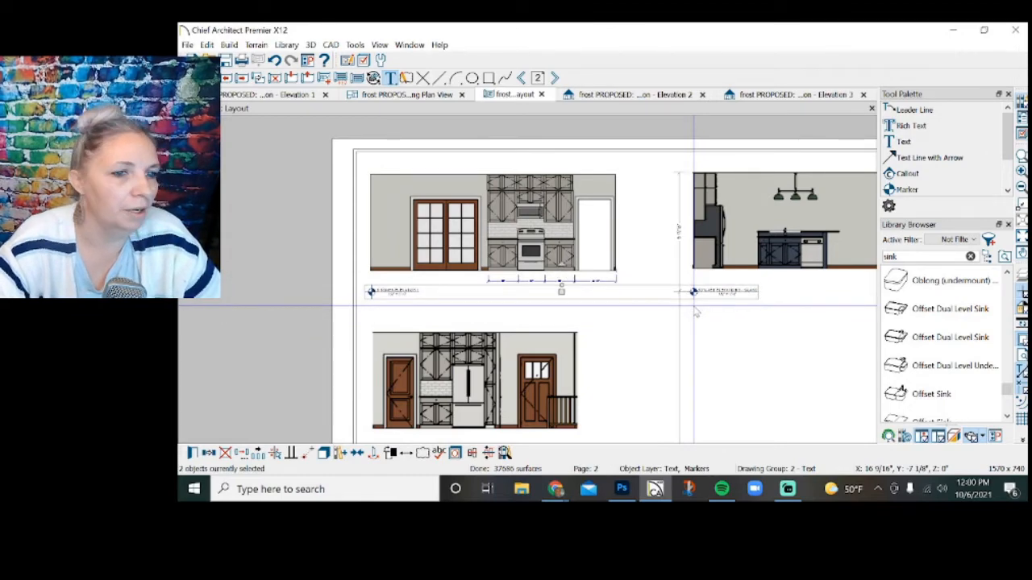
pyautogui.scroll(-2, 696, 313)
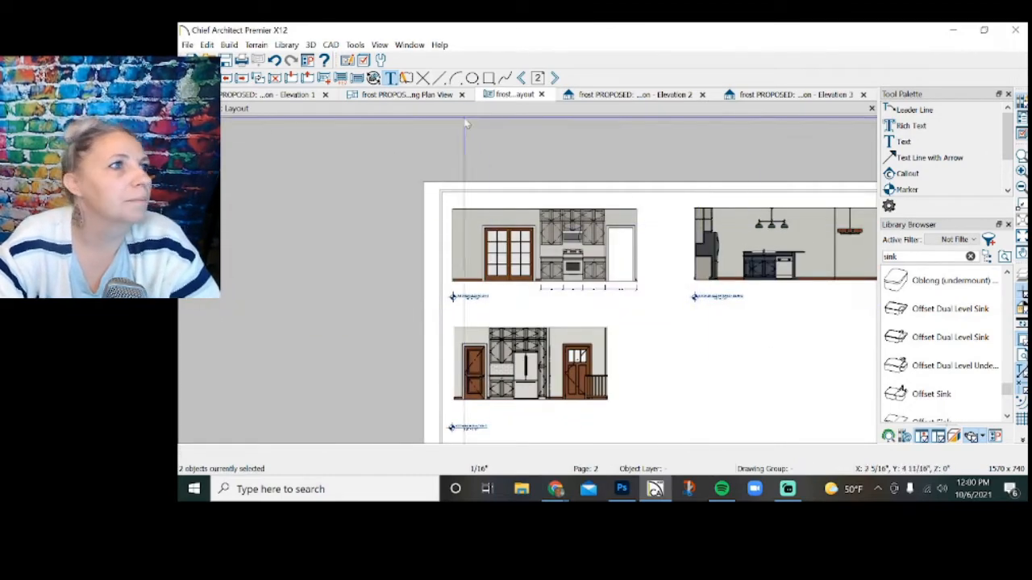
# Switch to the Elevation 2 view and add automatic elevation dimensions to the refrigerator wall.
pyautogui.click(650, 97)
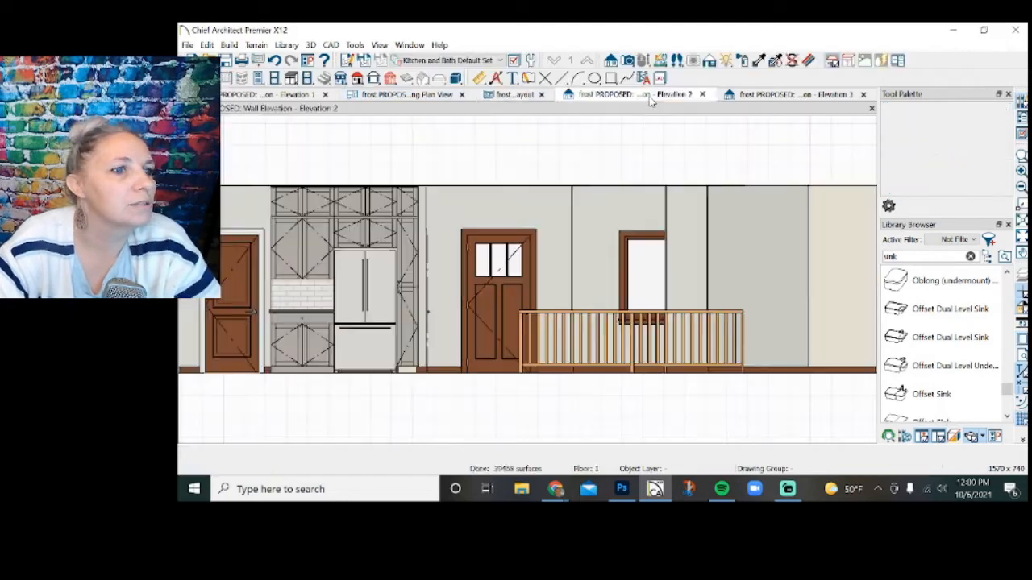
pyautogui.click(496, 77)
pyautogui.click(954, 142)
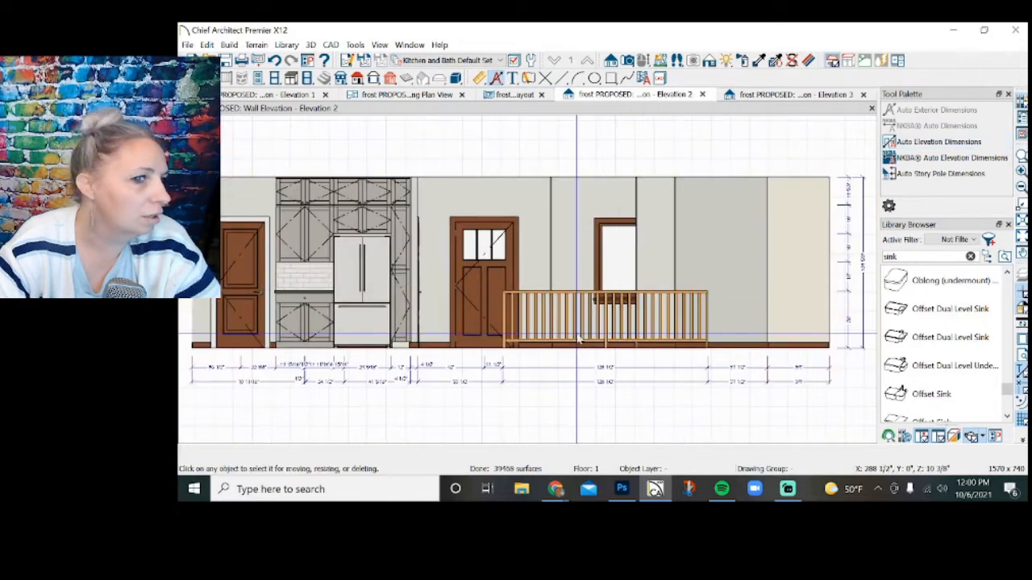
# Delete the vertical dimension lines and the outer horizontal dimension line in Elevation 2, keeping the inner horizontal string.
pyautogui.scroll(-2, 783, 242)
pyautogui.moveTo(784, 243); pyautogui.dragTo(775, 206)
pyautogui.press('Delete')
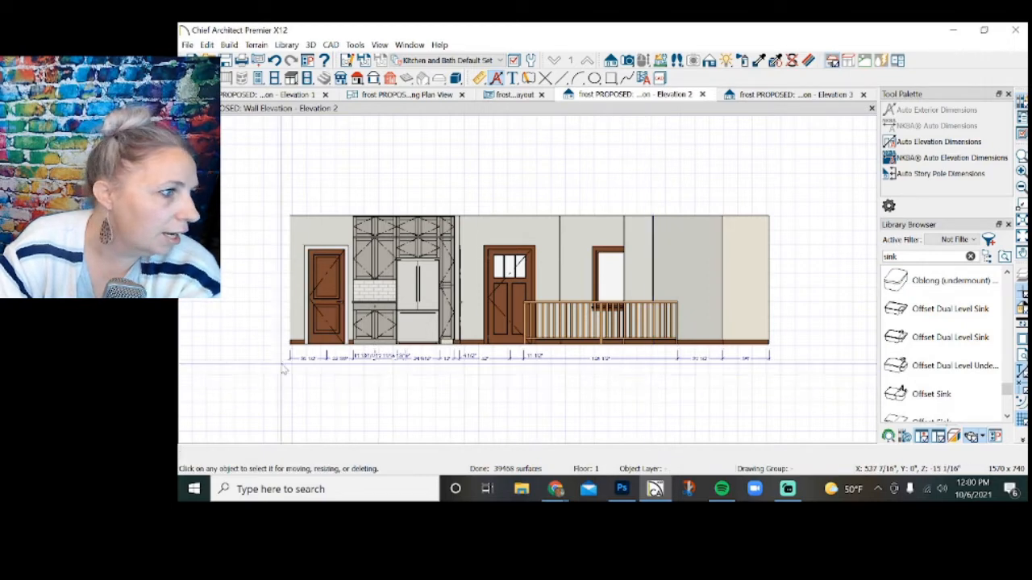
# Remove every extension line past the tall cabinet beside the refrigerator so the dimension string ends at its outer edge.
pyautogui.scroll(1, 277, 369)
pyautogui.scroll(1, 282, 366)
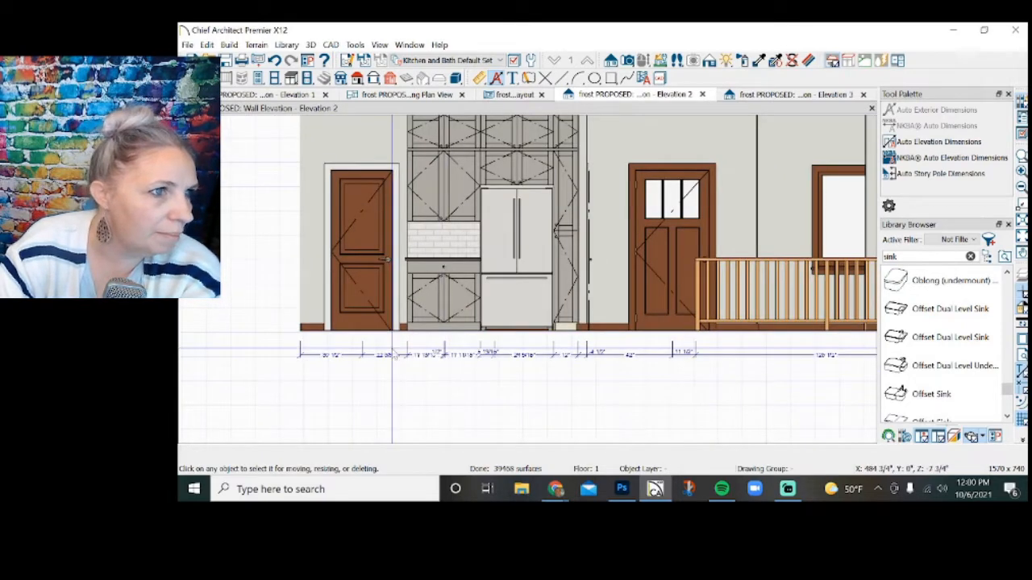
pyautogui.scroll(1, 395, 355)
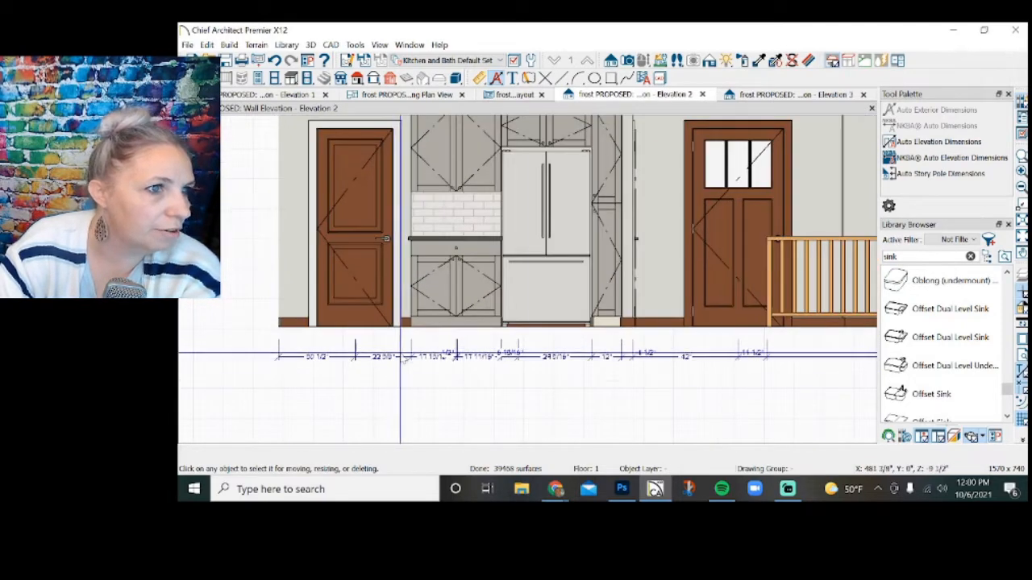
pyautogui.click(643, 357)
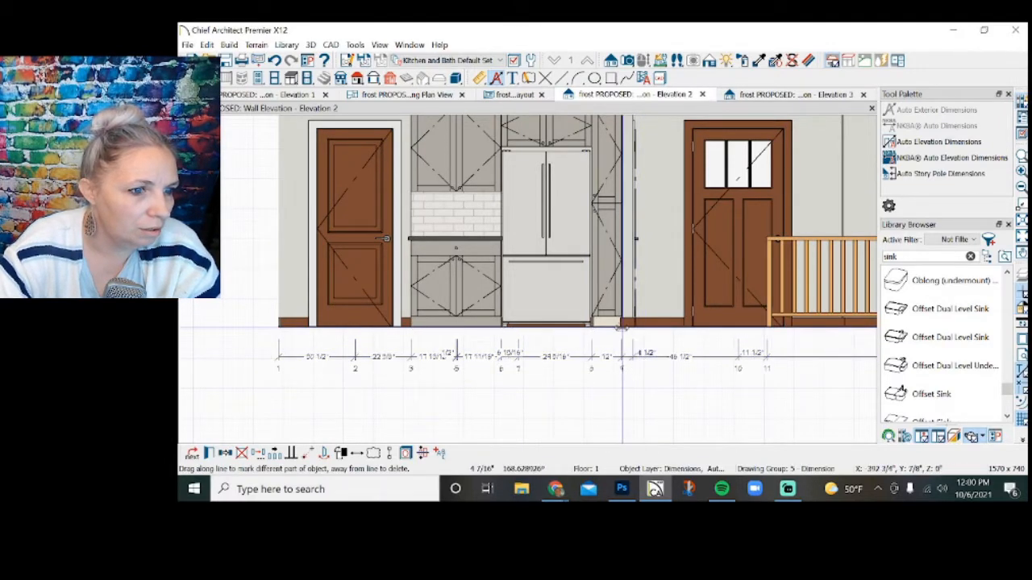
pyautogui.moveTo(621, 328); pyautogui.dragTo(620, 331)
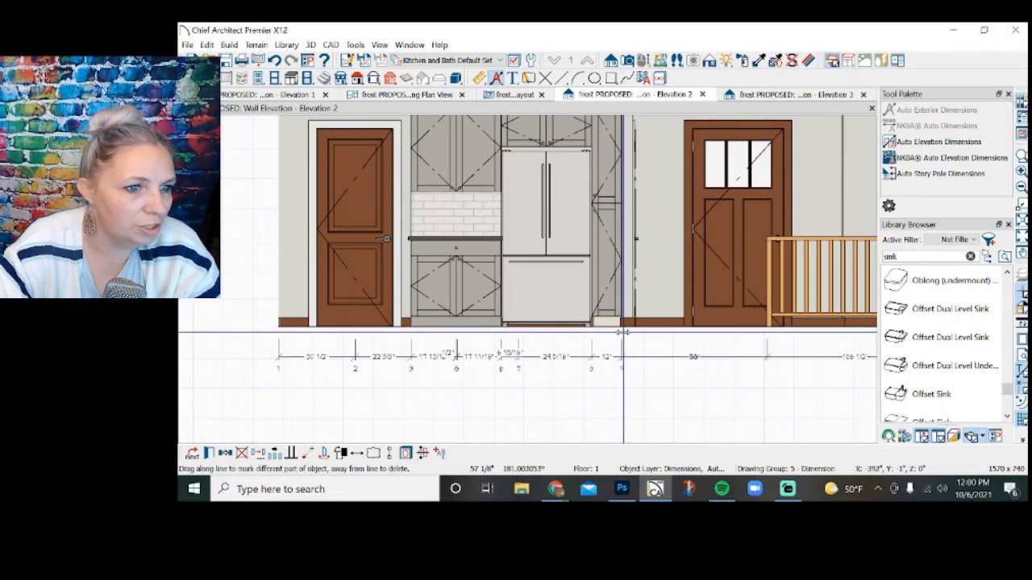
pyautogui.scroll(-5, 624, 332)
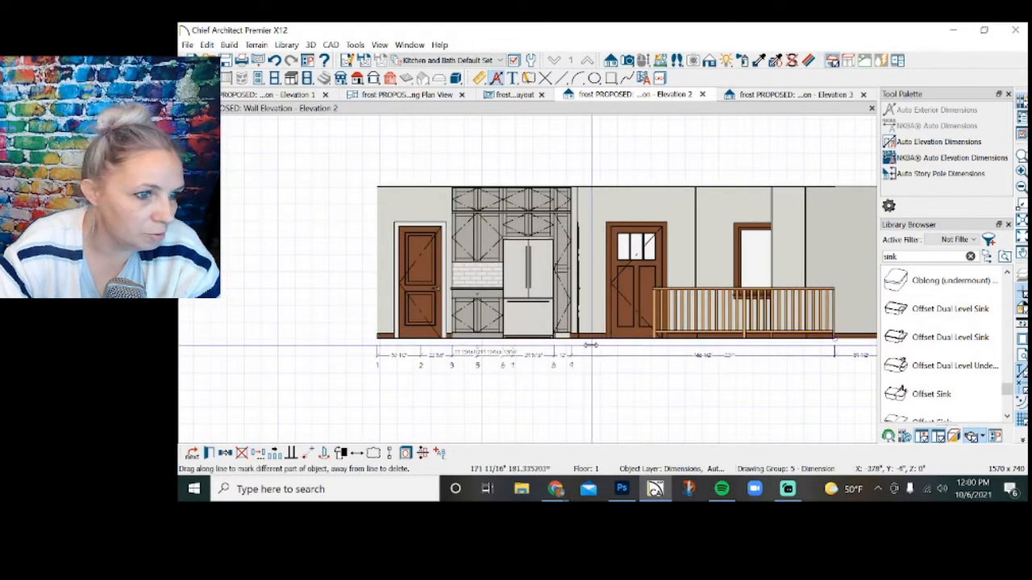
pyautogui.scroll(-2, 569, 344)
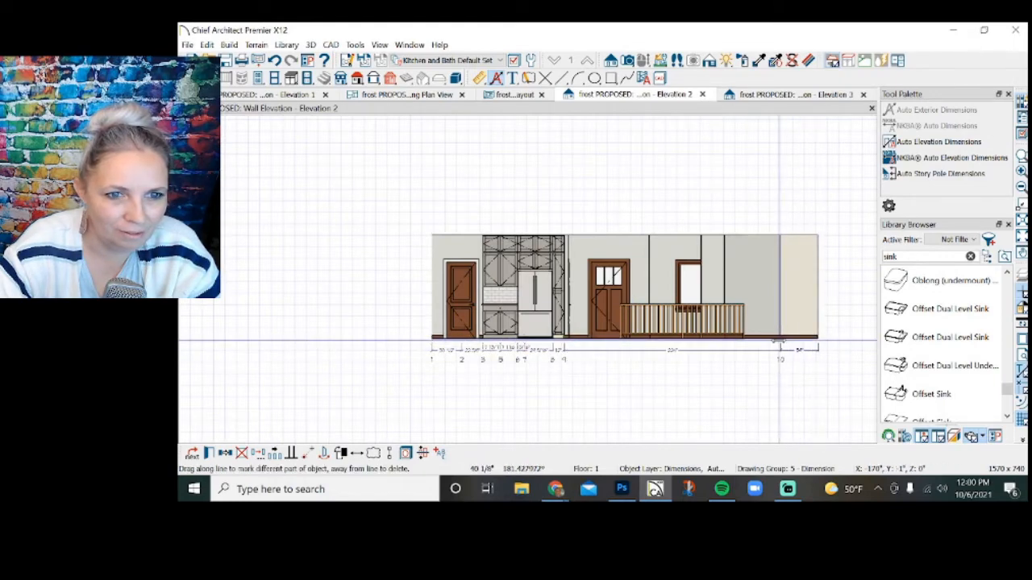
pyautogui.moveTo(780, 340); pyautogui.dragTo(569, 346)
pyautogui.scroll(4, 564, 347)
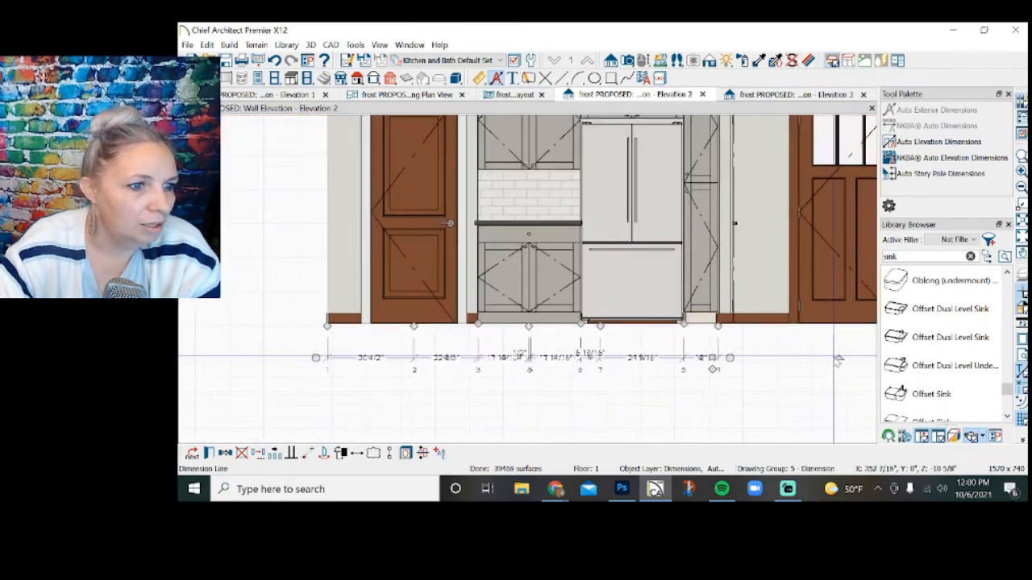
# Remove the intermediate extension lines at the refrigerator, base cabinet and door so the string measures only overall widths and the wall distance.
pyautogui.scroll(2, 548, 355)
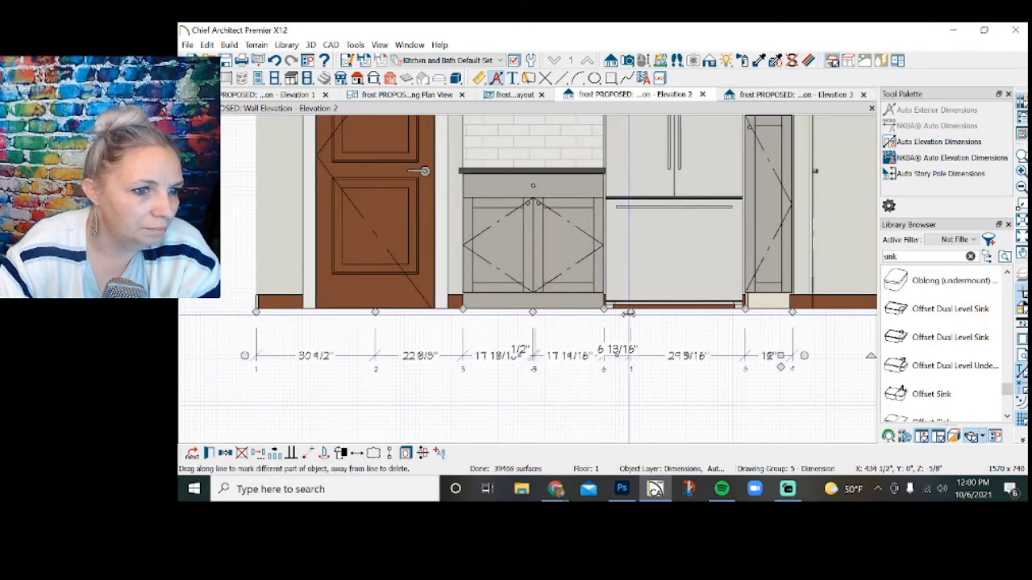
pyautogui.moveTo(628, 313); pyautogui.dragTo(603, 310)
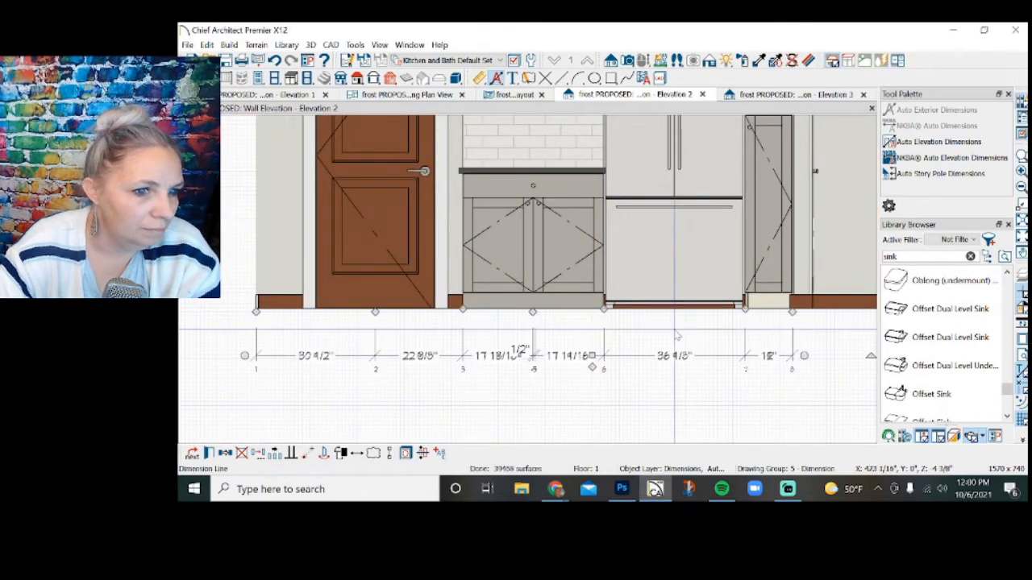
pyautogui.scroll(-2, 712, 349)
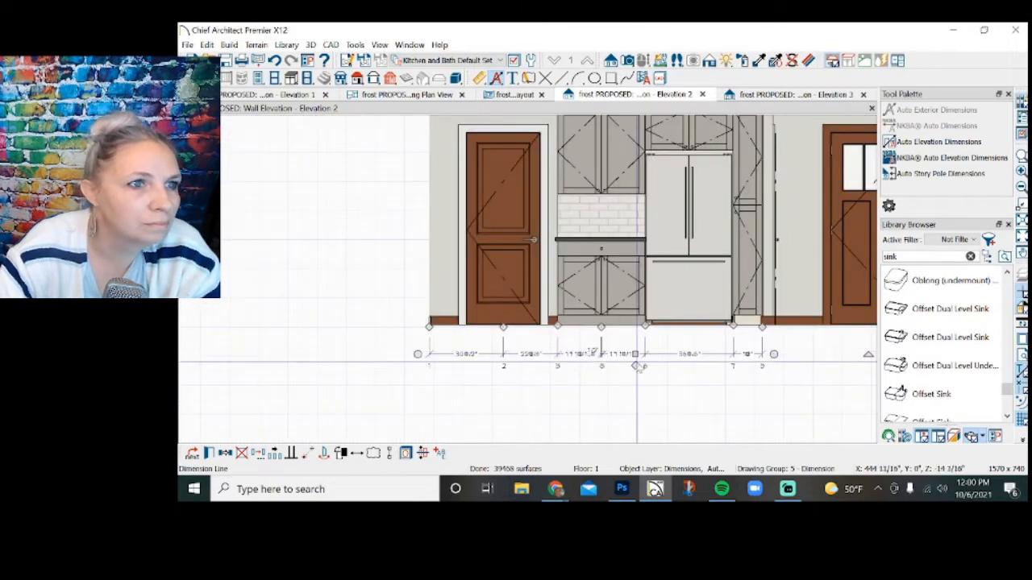
pyautogui.scroll(1, 637, 366)
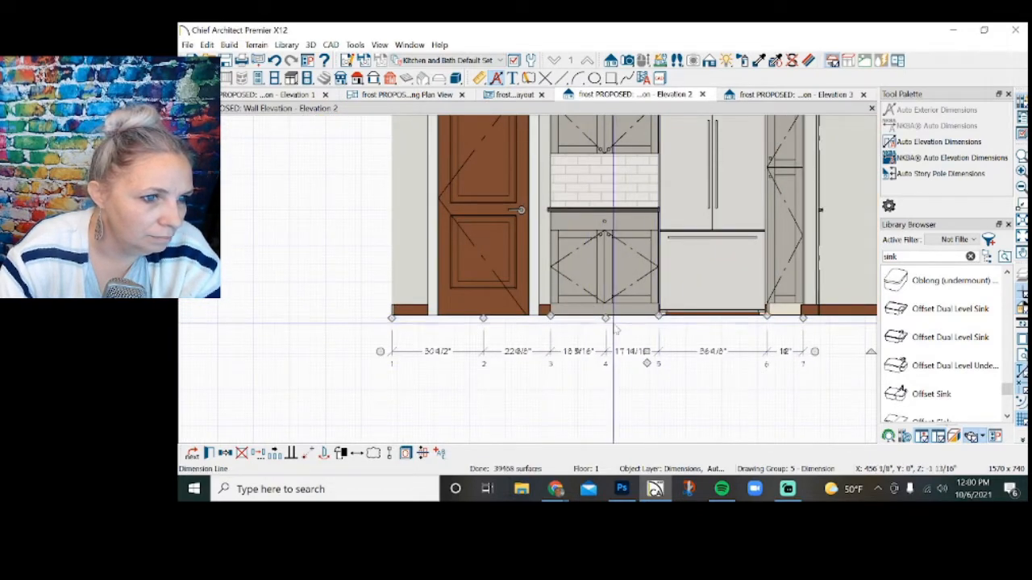
pyautogui.moveTo(605, 318); pyautogui.dragTo(652, 316)
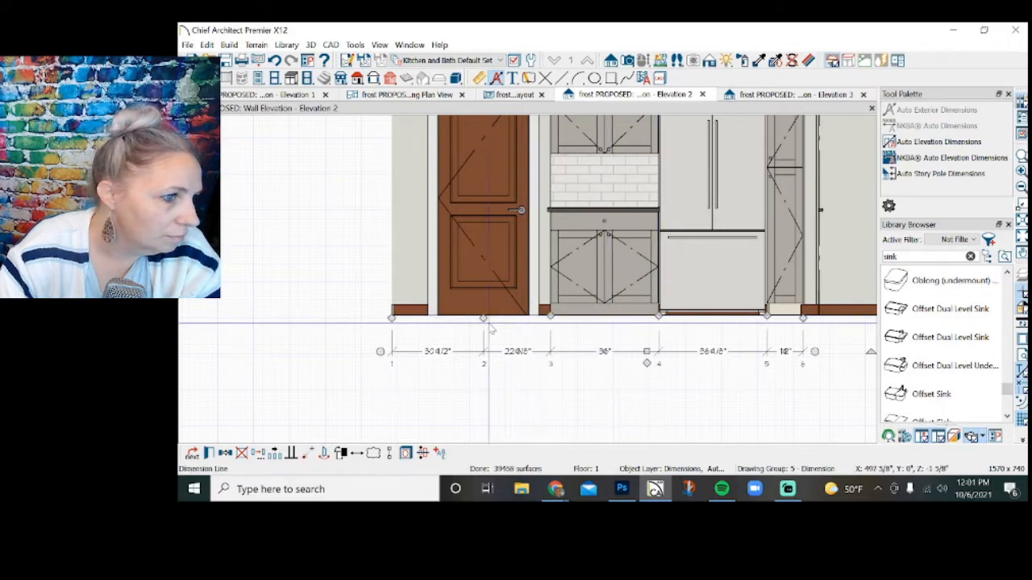
pyautogui.moveTo(484, 319); pyautogui.dragTo(396, 322)
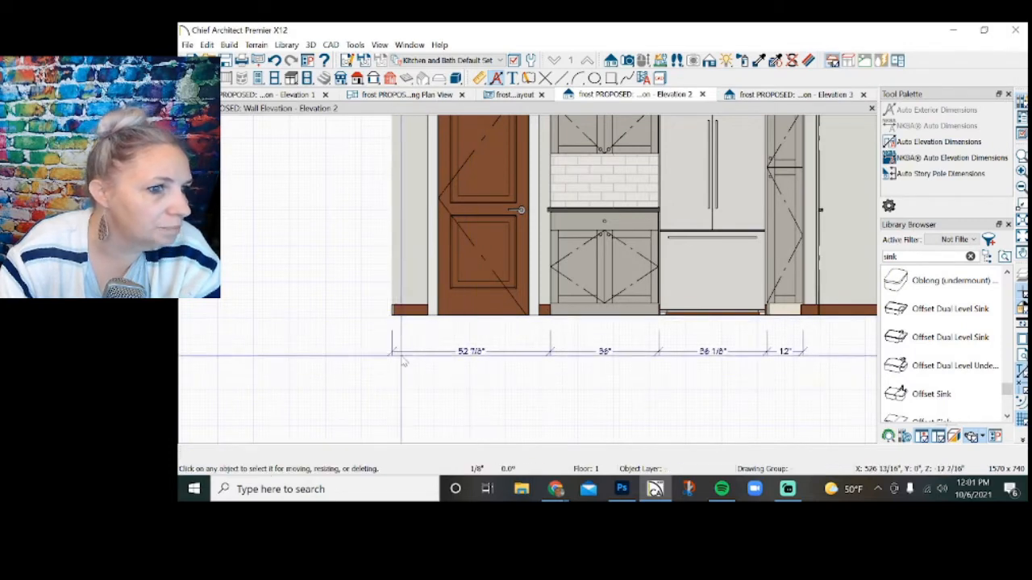
# Check the widths of the refrigerator and the wall cabinet above it against the dimension string.
pyautogui.scroll(-1, 407, 369)
pyautogui.scroll(-1, 693, 387)
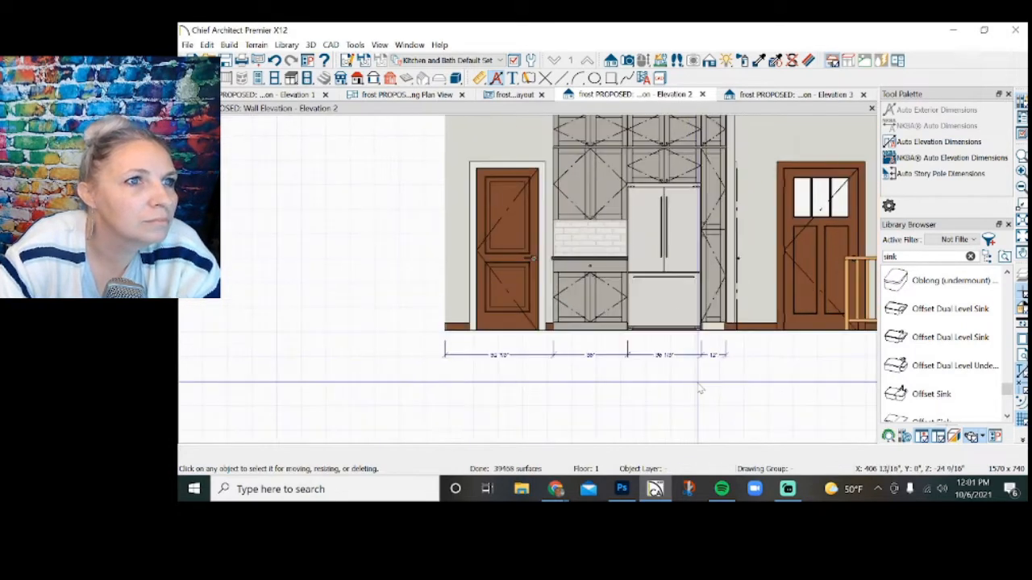
pyautogui.scroll(1, 684, 374)
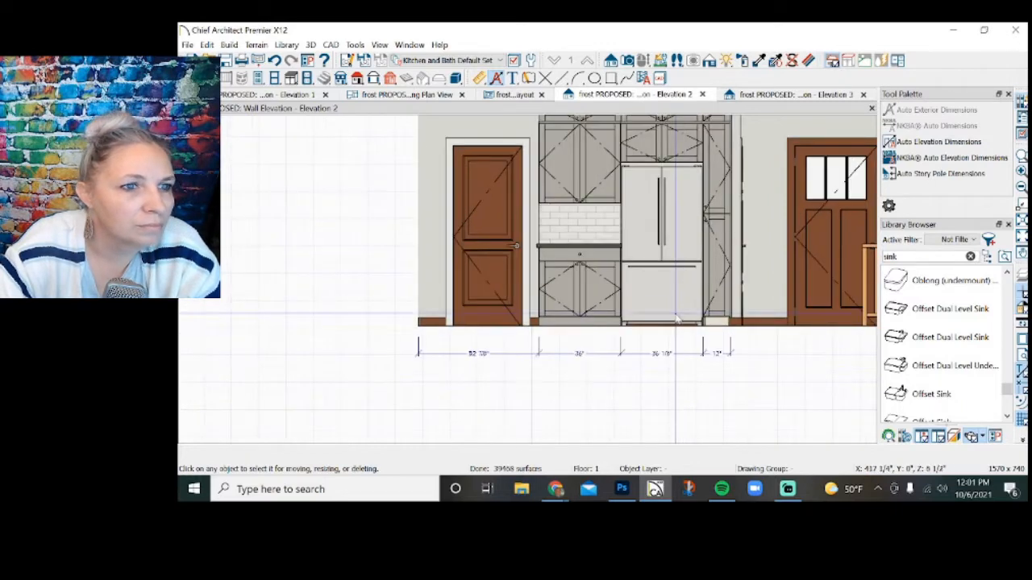
pyautogui.click(677, 317)
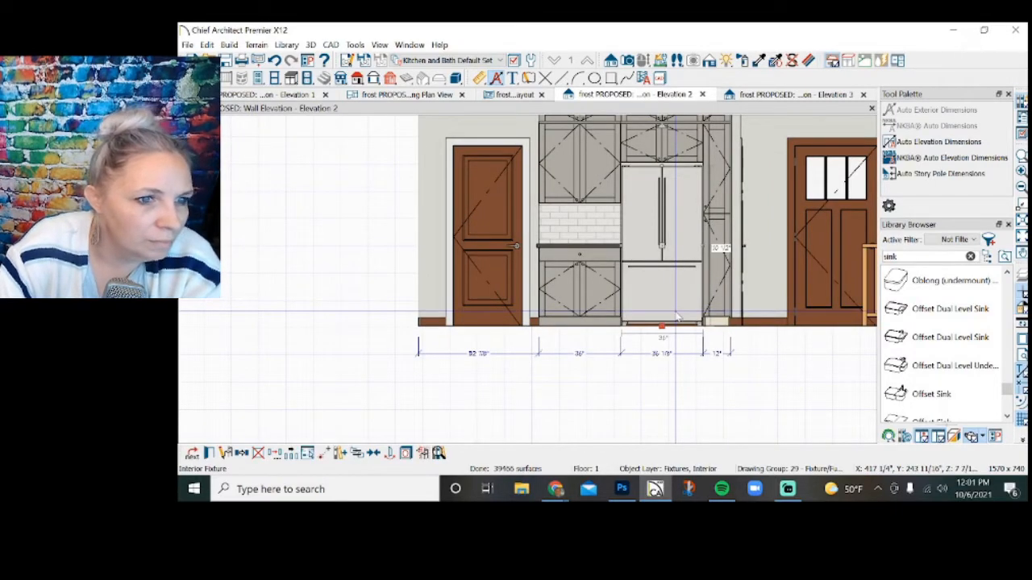
pyautogui.click(681, 383)
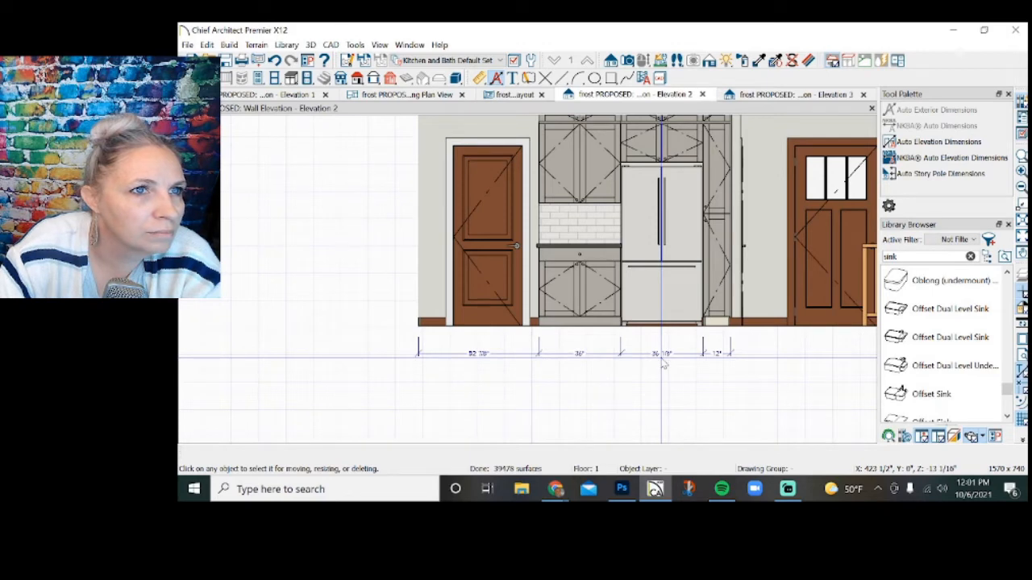
pyautogui.scroll(-1, 660, 392)
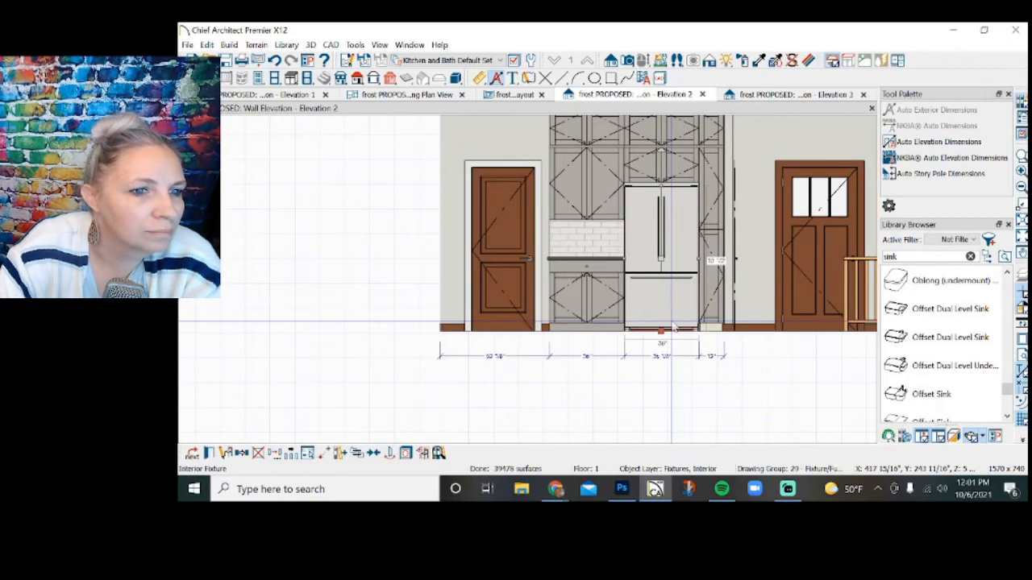
pyautogui.click(661, 172)
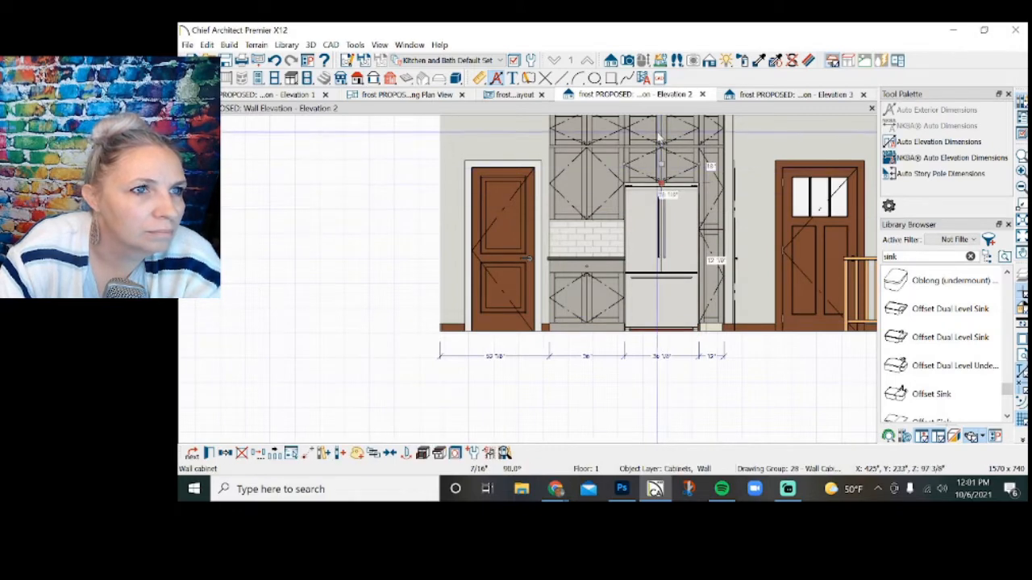
pyautogui.scroll(3, 634, 364)
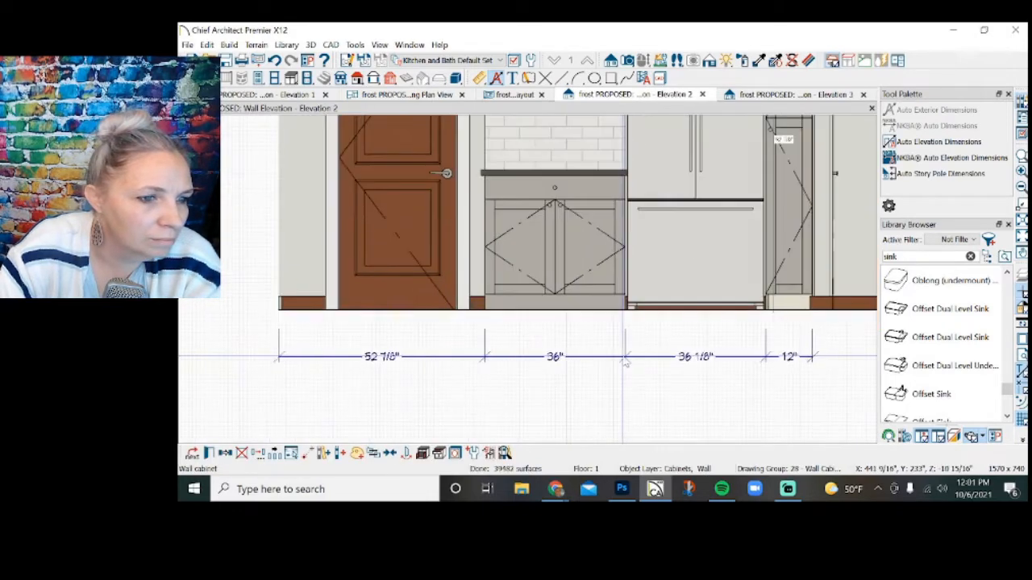
pyautogui.click(633, 357)
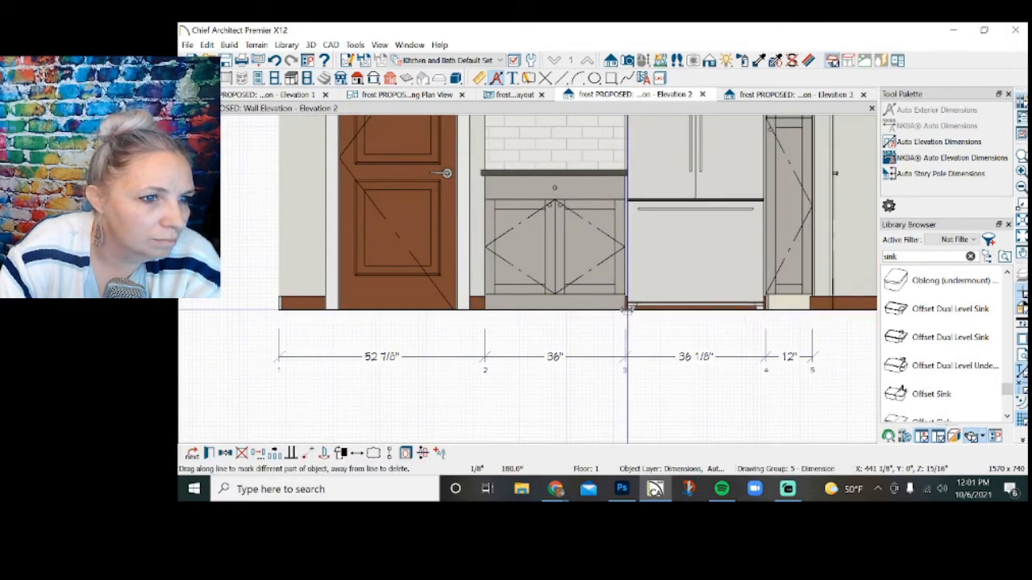
pyautogui.moveTo(628, 309); pyautogui.dragTo(631, 310)
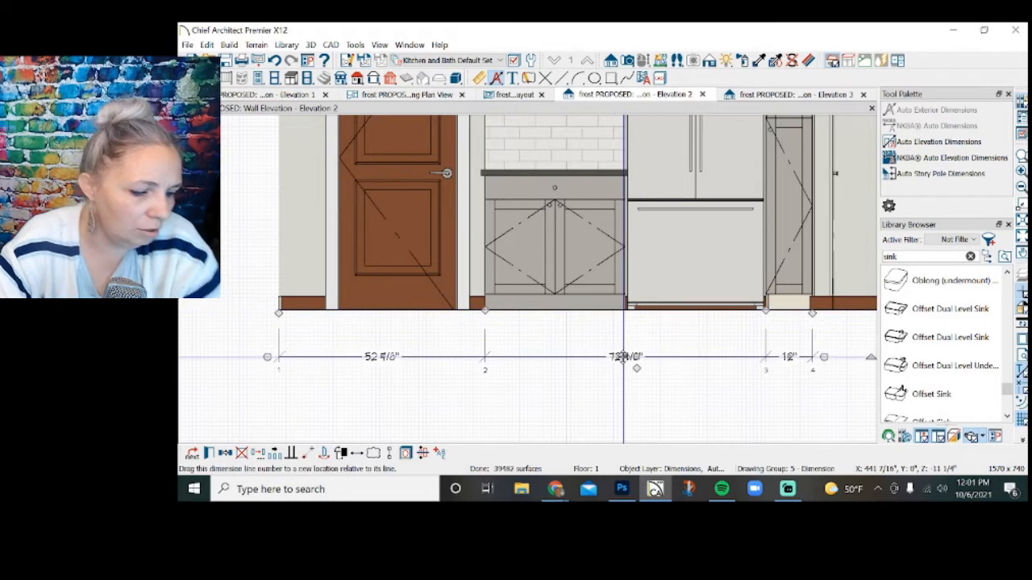
pyautogui.hotkey('ctrl', 'z')
# Move the base cabinet toward the door so the refrigerator opening measures 38 inches.
pyautogui.scroll(-2, 637, 391)
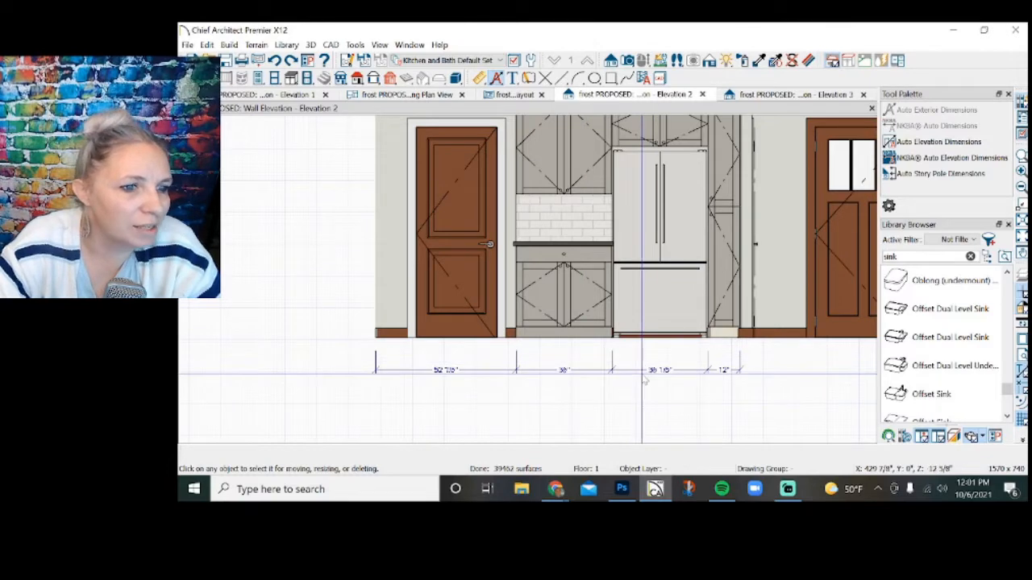
pyautogui.click(597, 333)
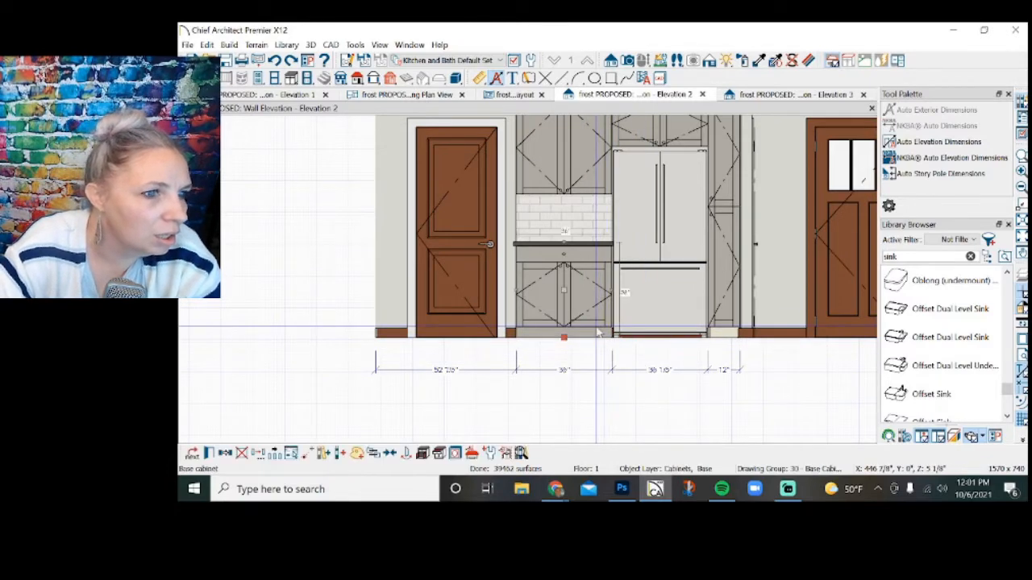
pyautogui.click(642, 370)
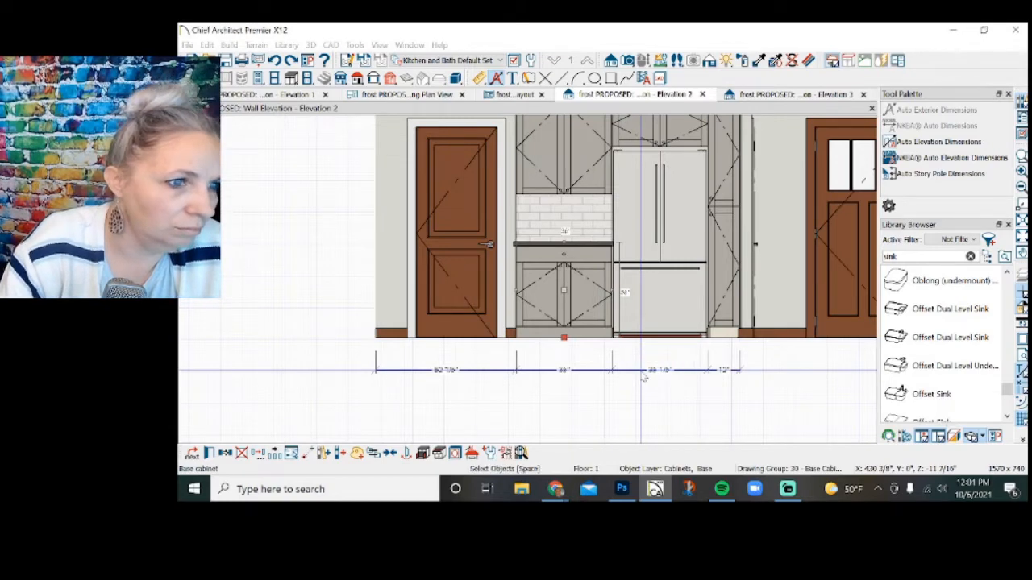
pyautogui.press('Return')
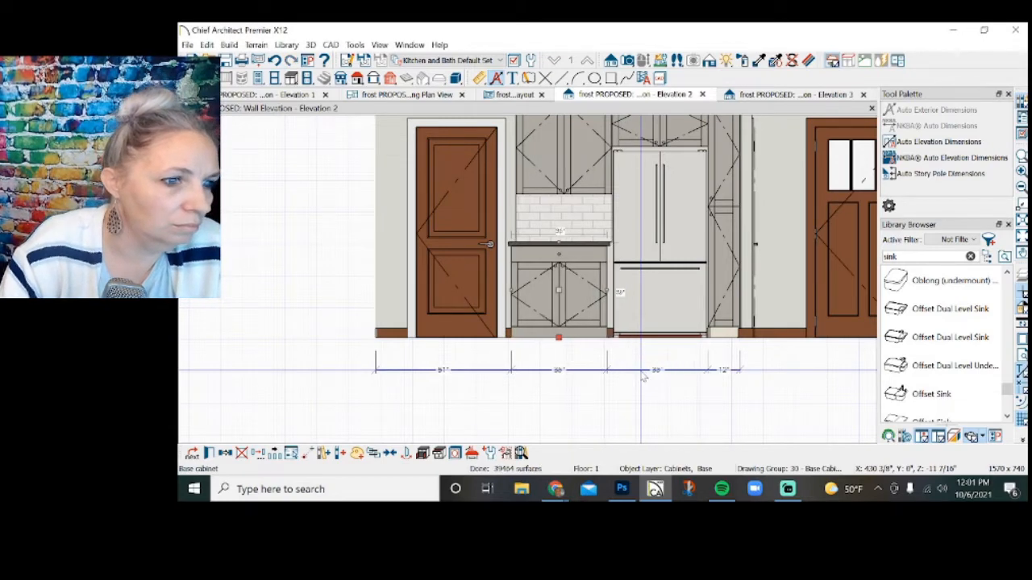
# Shift the wall cabinet and the stacked cabinet above it toward the door, aligning both with the base cabinet.
pyautogui.click(574, 188)
pyautogui.press('Left')
pyautogui.press('Left')
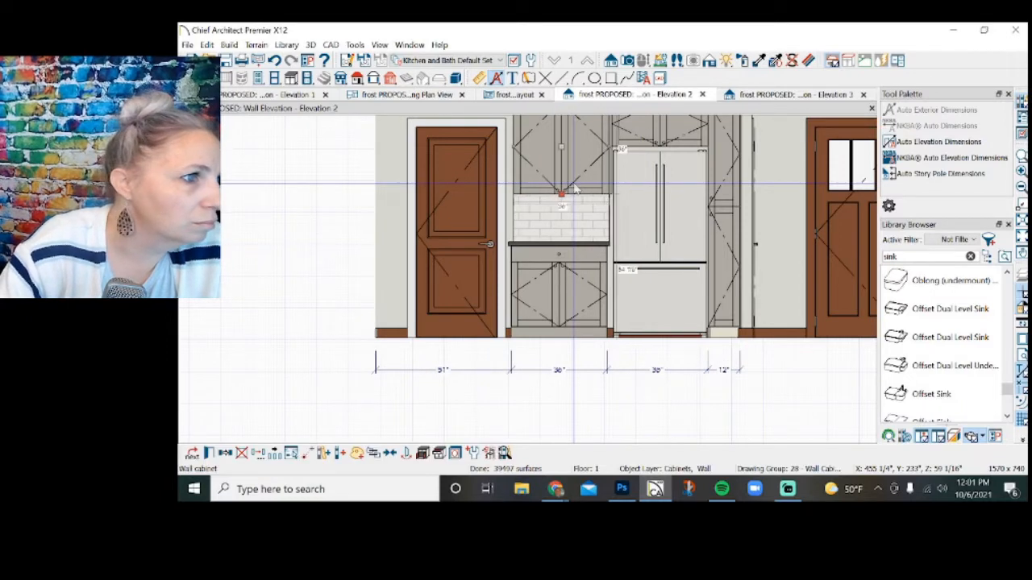
pyautogui.scroll(-2, 574, 187)
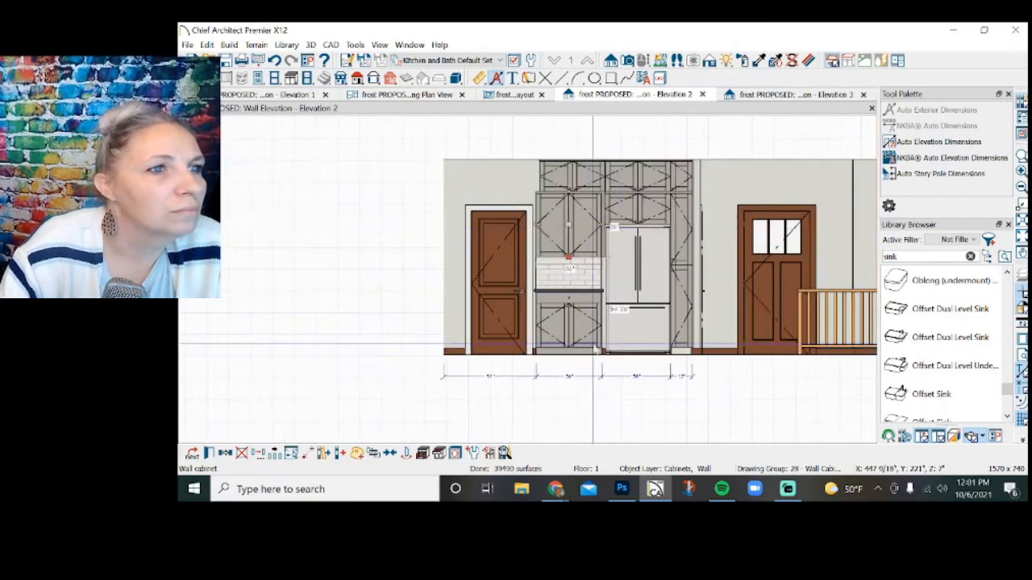
pyautogui.scroll(3, 618, 217)
pyautogui.click(570, 171)
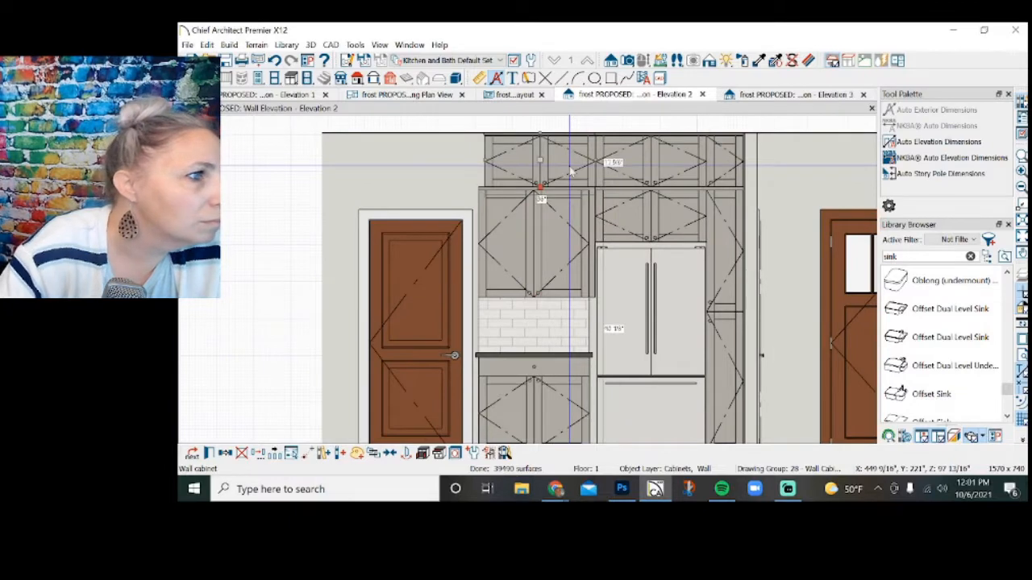
pyautogui.press('Left')
pyautogui.press('Left')
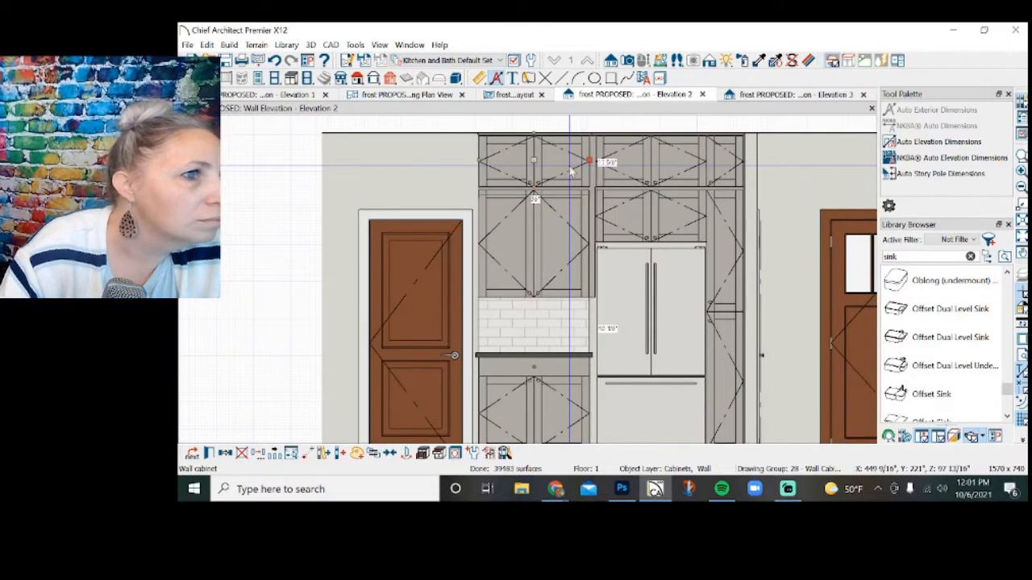
# Widen both cabinets above the refrigerator toward the door until they meet the neighboring wall cabinets.
pyautogui.click(624, 182)
pyautogui.moveTo(596, 160); pyautogui.dragTo(588, 159)
pyautogui.click(611, 215)
pyautogui.moveTo(596, 213); pyautogui.dragTo(589, 214)
# Nudge the refrigerator toward the base cabinet to center it in its opening.
pyautogui.click(646, 274)
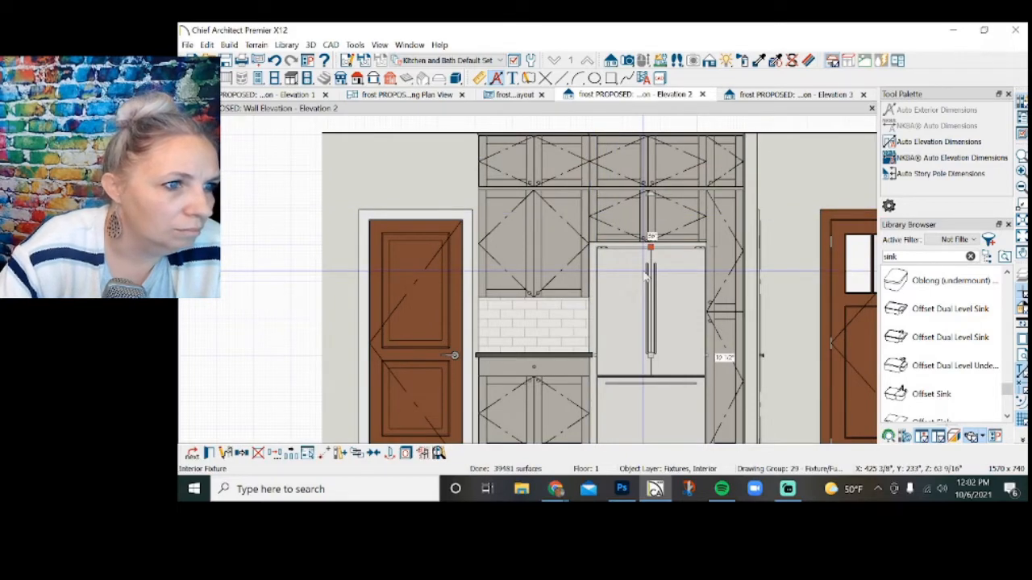
pyautogui.press('Left')
pyautogui.scroll(-3, 645, 274)
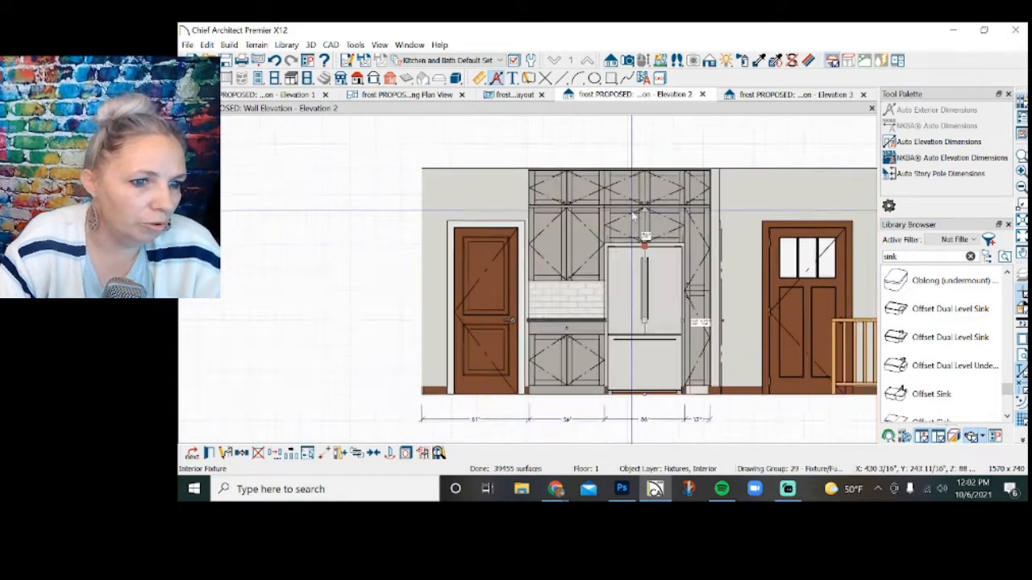
pyautogui.click(700, 427)
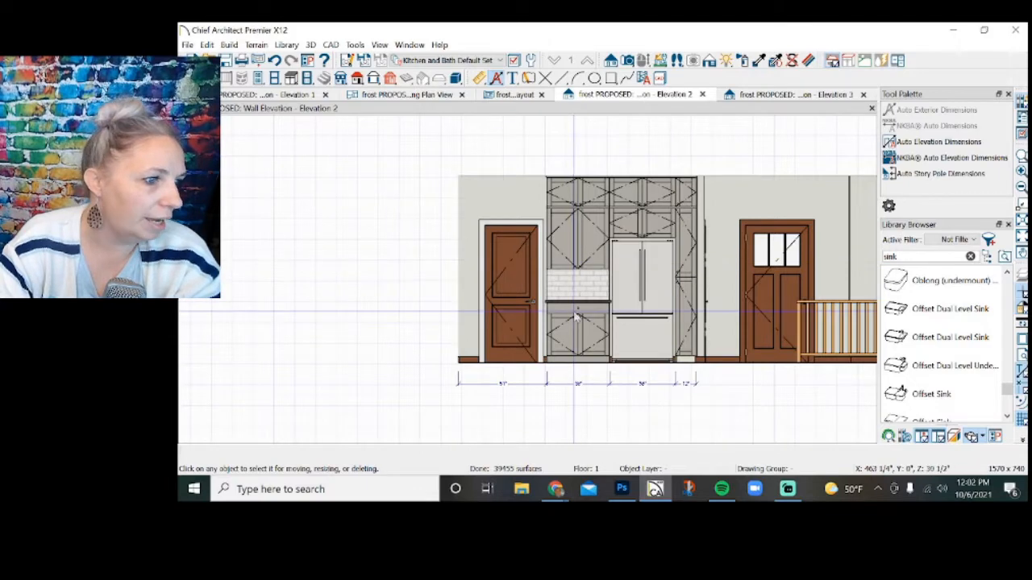
pyautogui.scroll(-2, 629, 290)
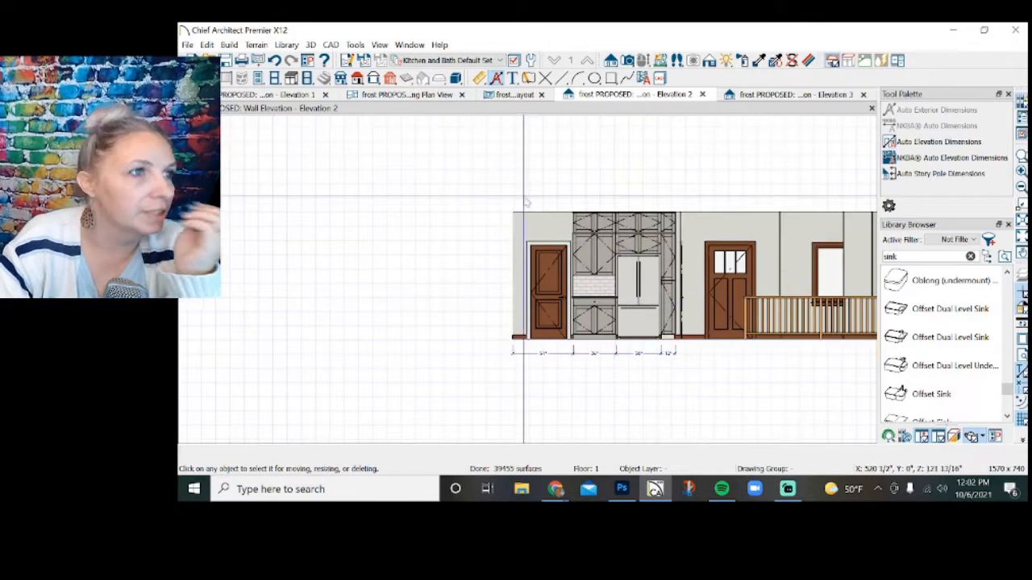
# Return to layout page 2 and move the refrigerator wall elevation's marker up closer to its drawing.
pyautogui.click(496, 97)
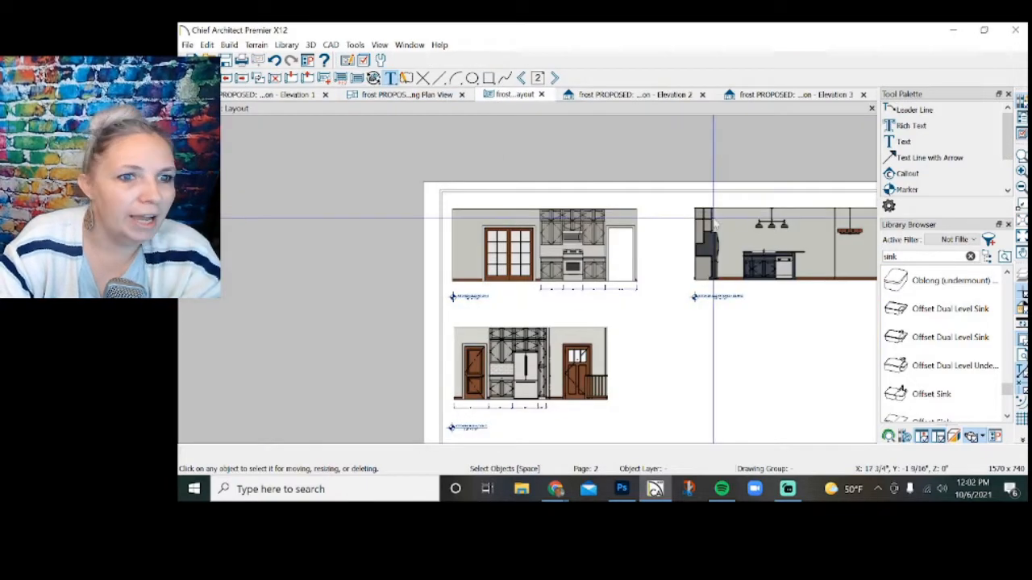
pyautogui.click(463, 428)
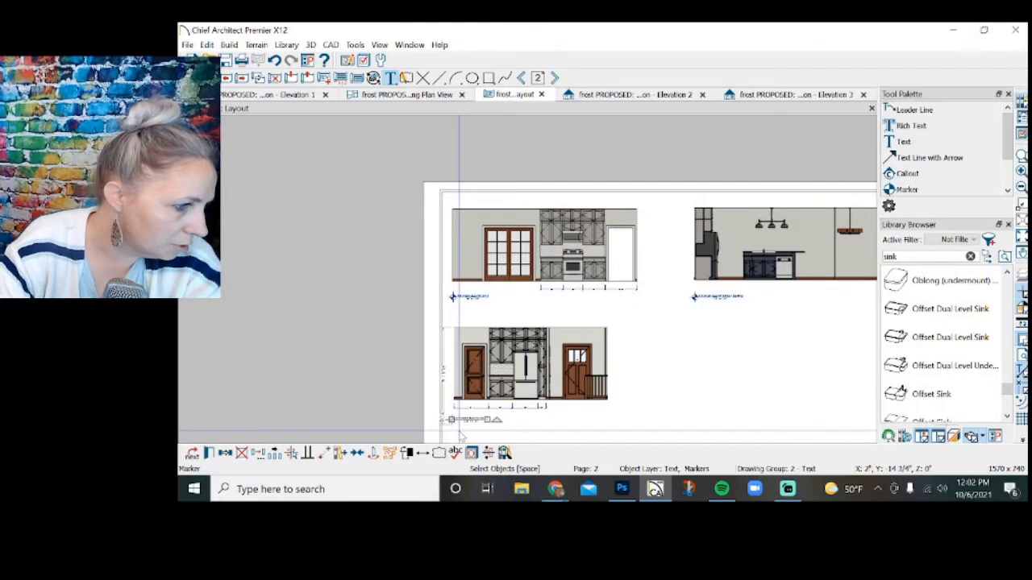
pyautogui.scroll(-2, 427, 327)
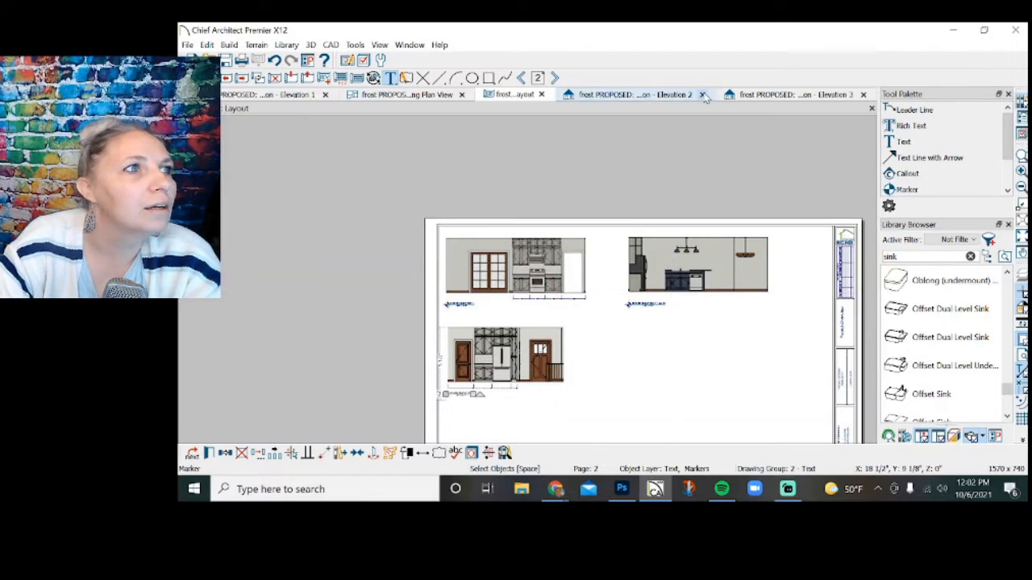
# Close the Elevation 2 view and add automatic elevation dimensions to the island wall in Elevation 3.
pyautogui.click(637, 94)
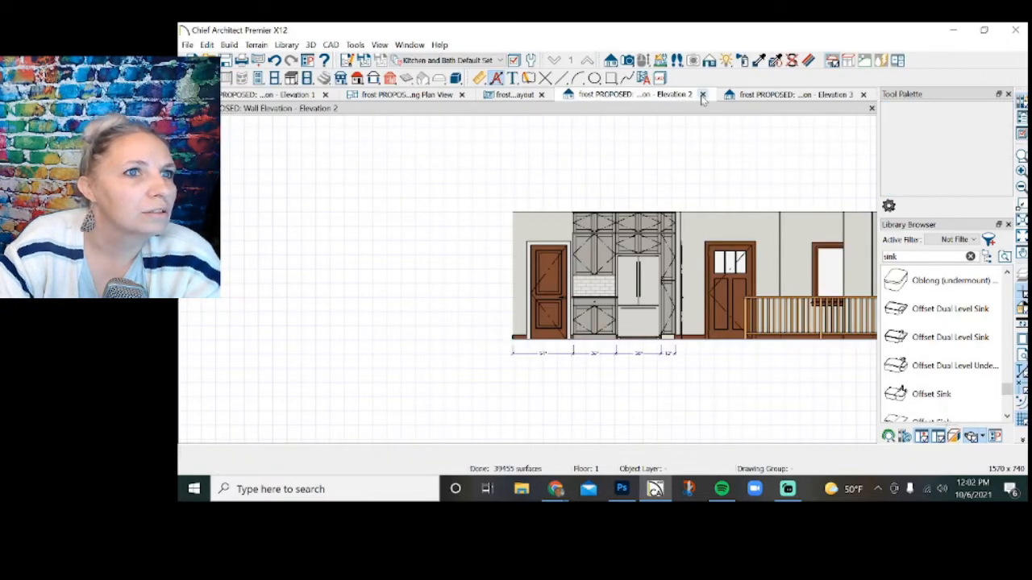
pyautogui.click(702, 95)
pyautogui.click(680, 95)
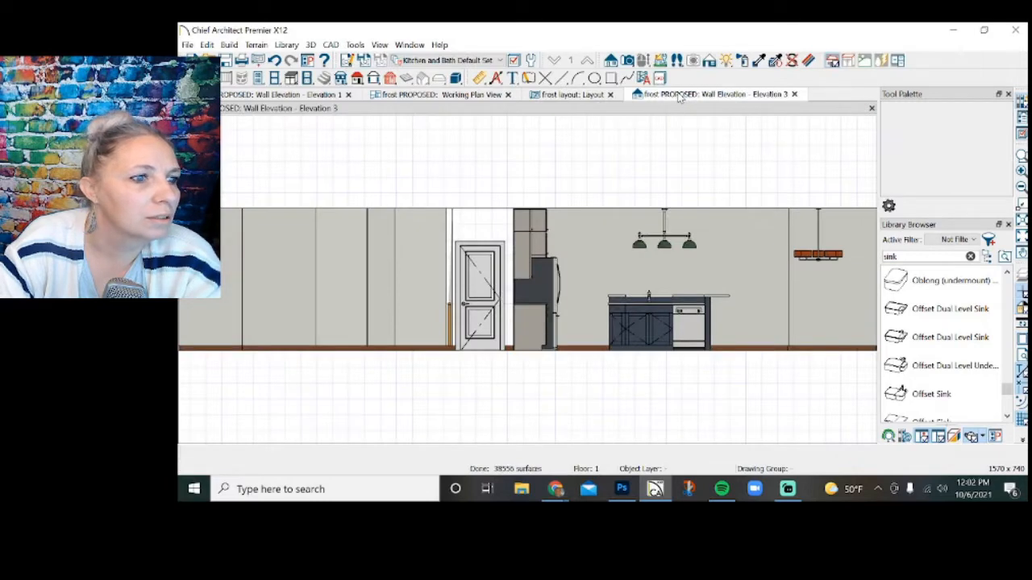
pyautogui.scroll(1, 702, 350)
pyautogui.scroll(-2, 398, 293)
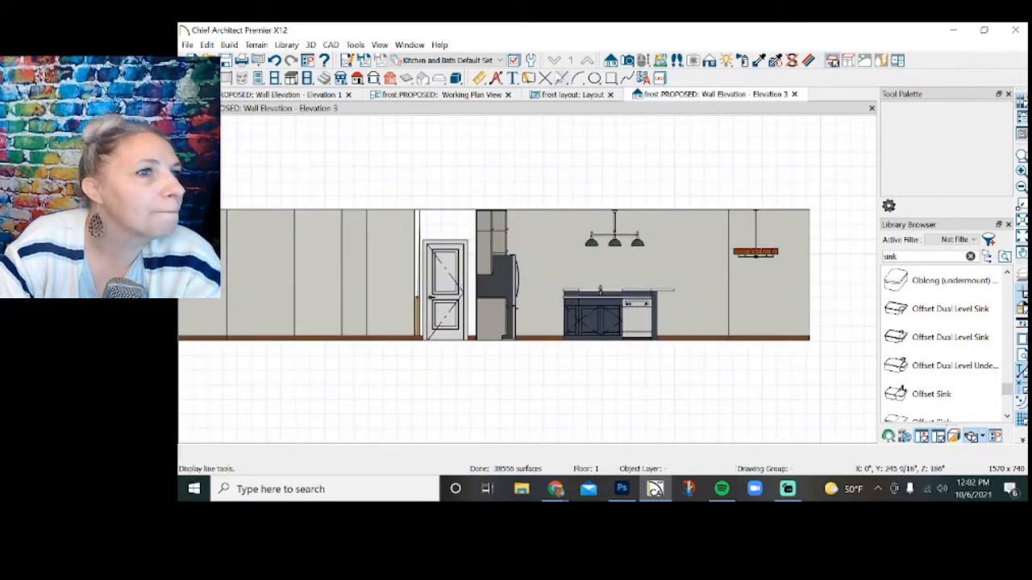
pyautogui.click(496, 78)
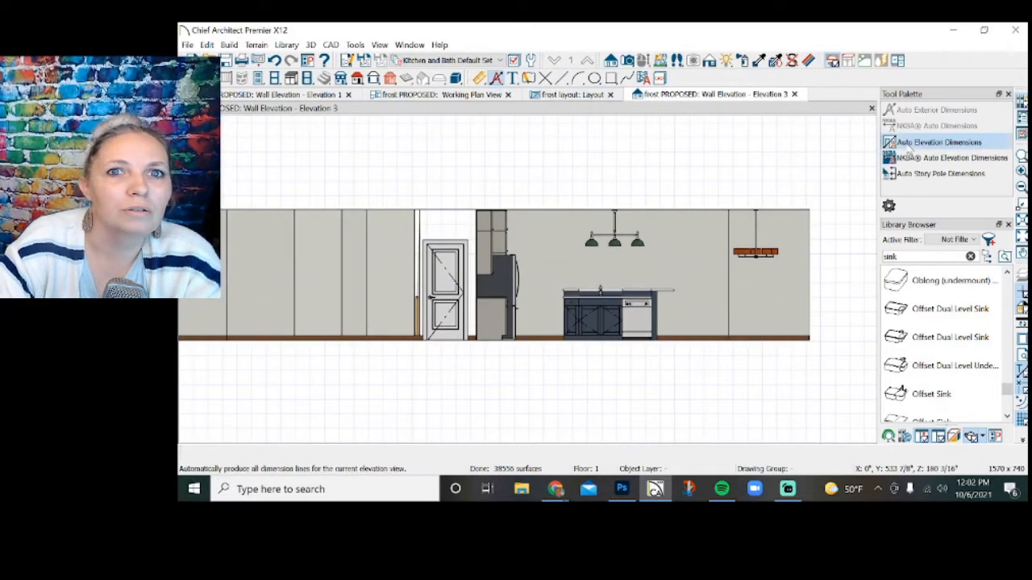
pyautogui.click(939, 142)
# Delete the vertical dimensions beside the island elevation and the overall horizontal dimension line beneath it.
pyautogui.moveTo(871, 337); pyautogui.dragTo(847, 192)
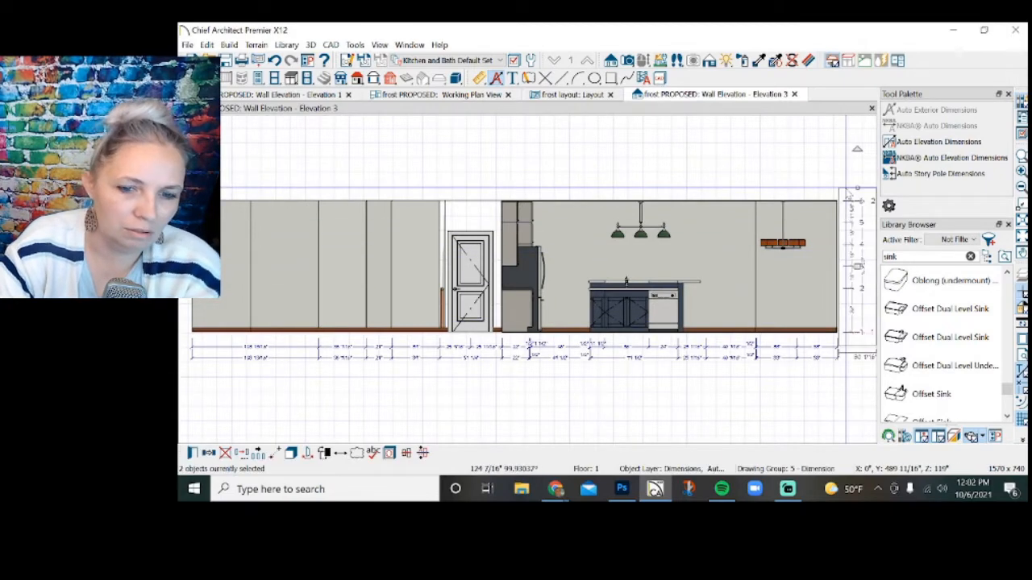
pyautogui.press('Delete')
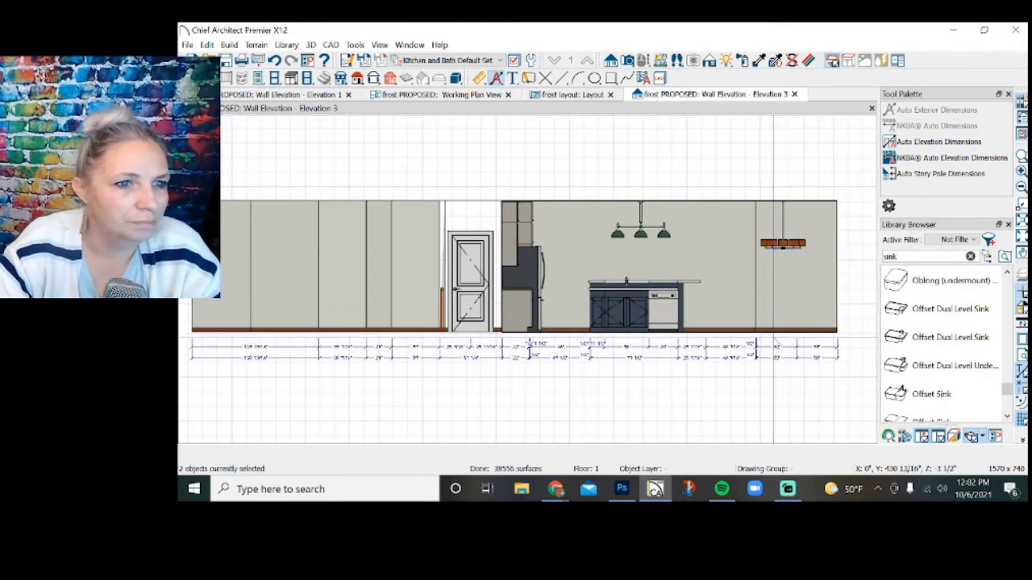
pyautogui.press('Delete')
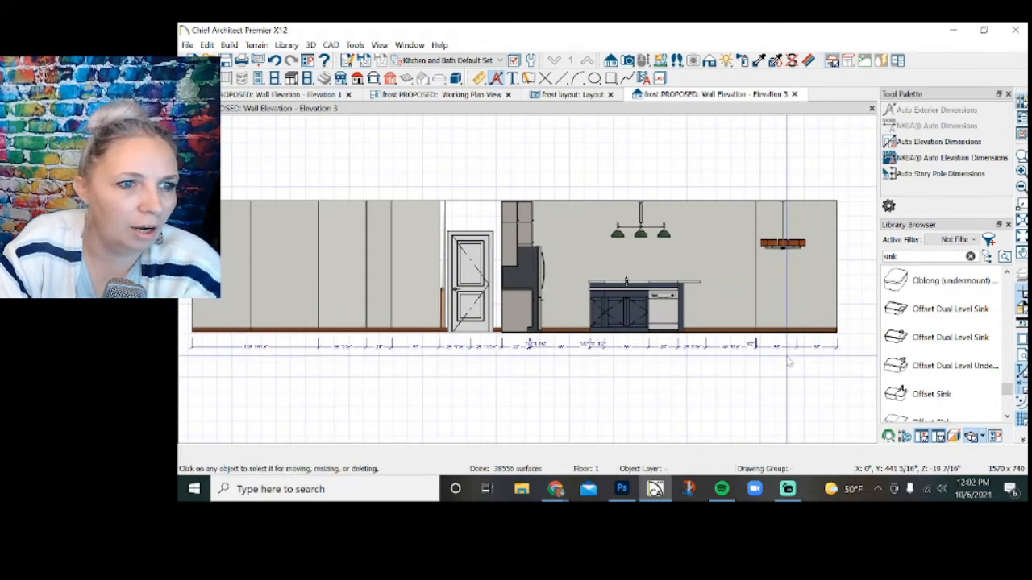
# Remove the dimension string's markers along the plain wall and door so it starts at the base cabinet beside the refrigerator.
pyautogui.scroll(3, 707, 353)
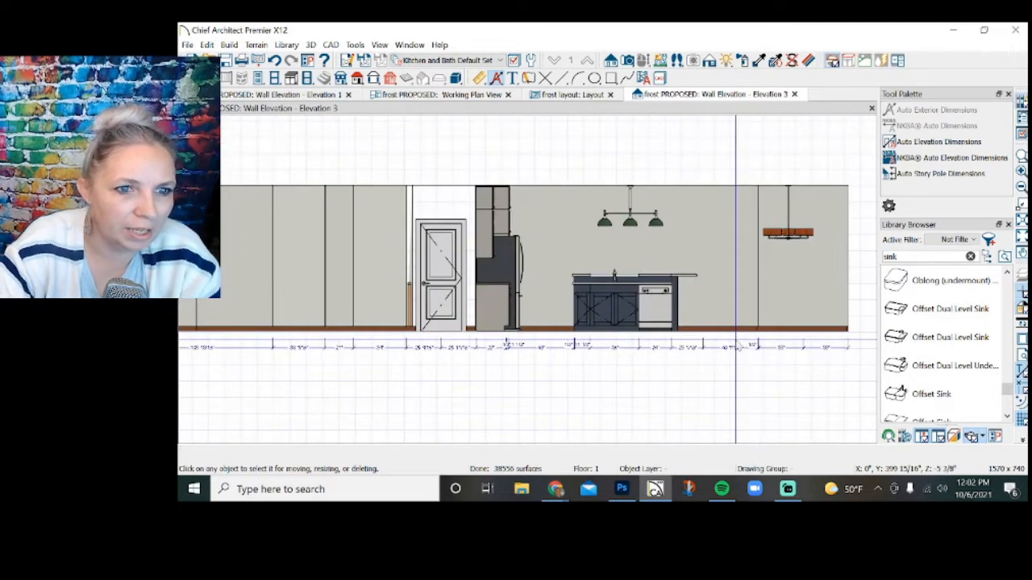
pyautogui.scroll(-2, 728, 364)
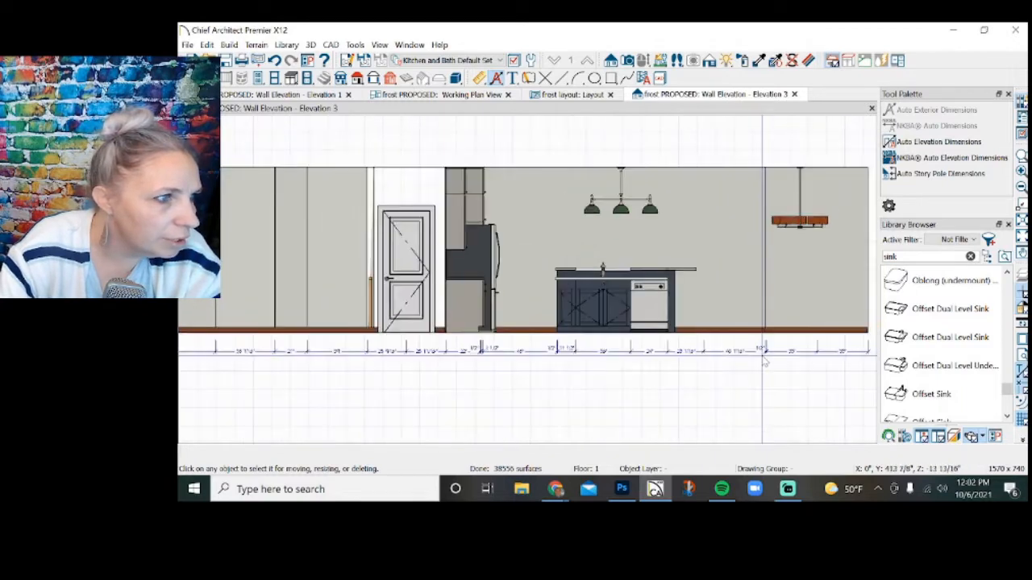
pyautogui.scroll(-1, 516, 363)
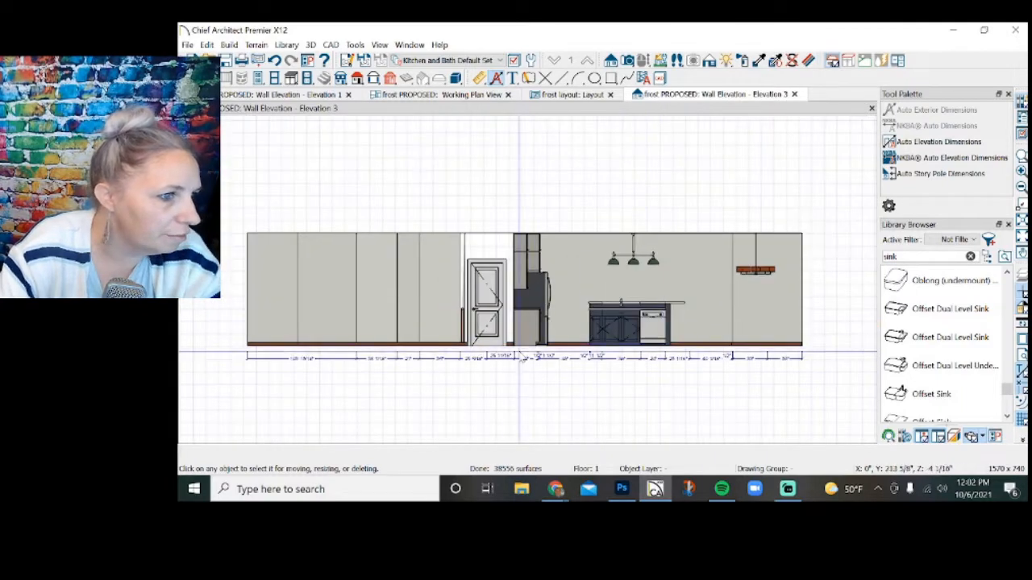
pyautogui.scroll(1, 300, 385)
pyautogui.click(299, 356)
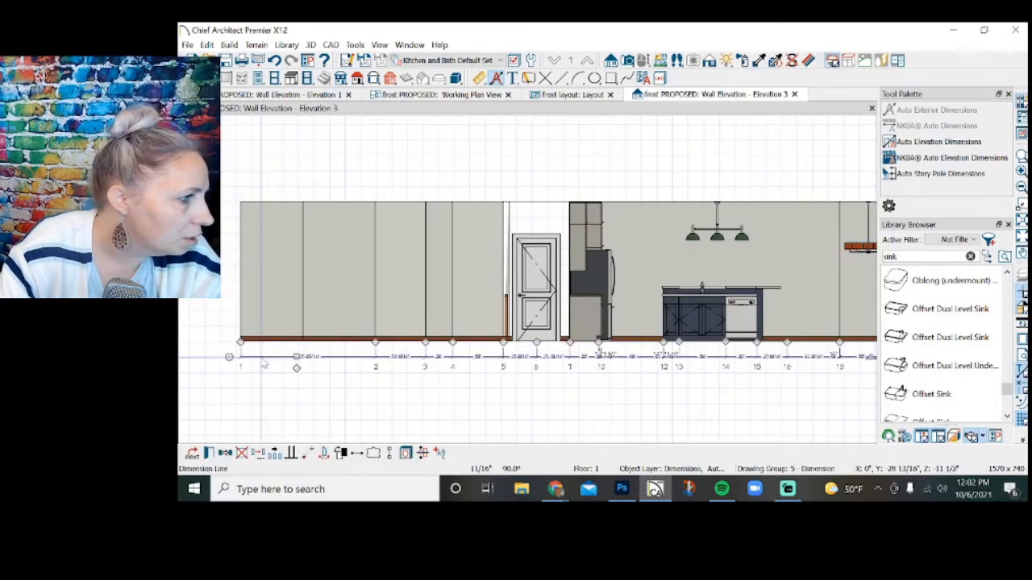
pyautogui.moveTo(368, 355)
pyautogui.mouseDown()
pyautogui.moveTo(377, 346)
pyautogui.moveTo(502, 348)
pyautogui.mouseUp()
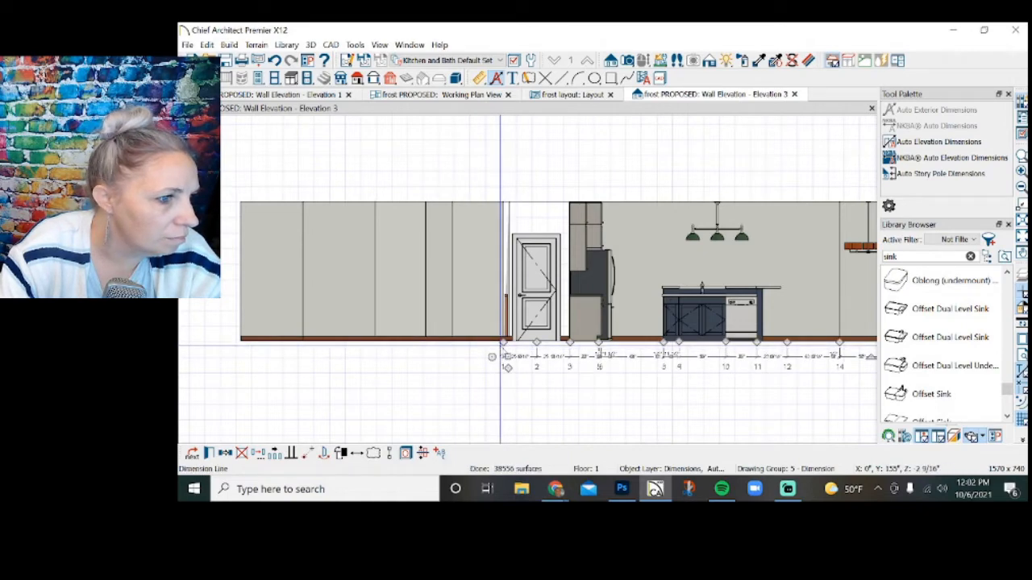
pyautogui.click(500, 345)
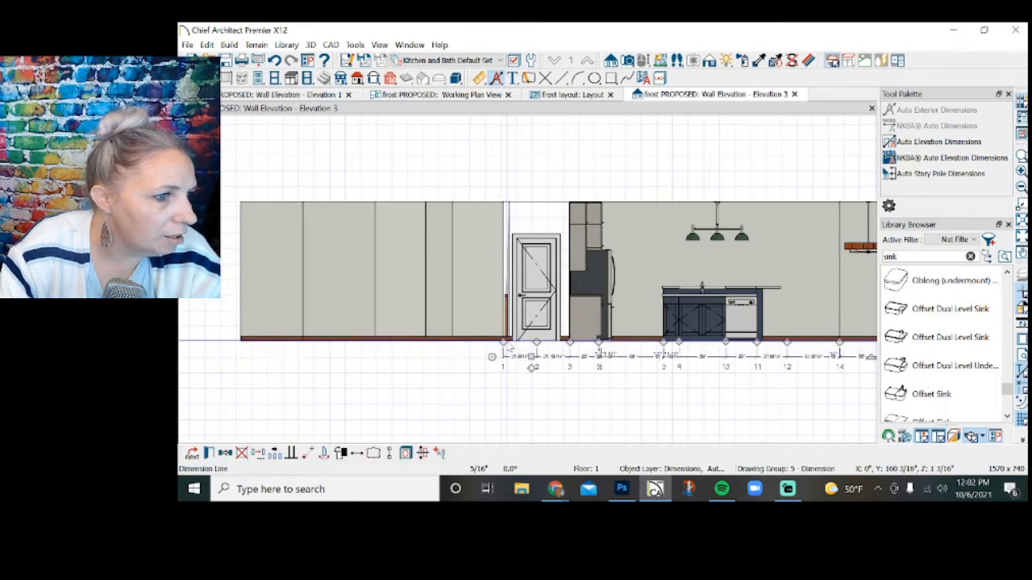
pyautogui.click(505, 353)
pyautogui.moveTo(504, 342); pyautogui.dragTo(542, 346)
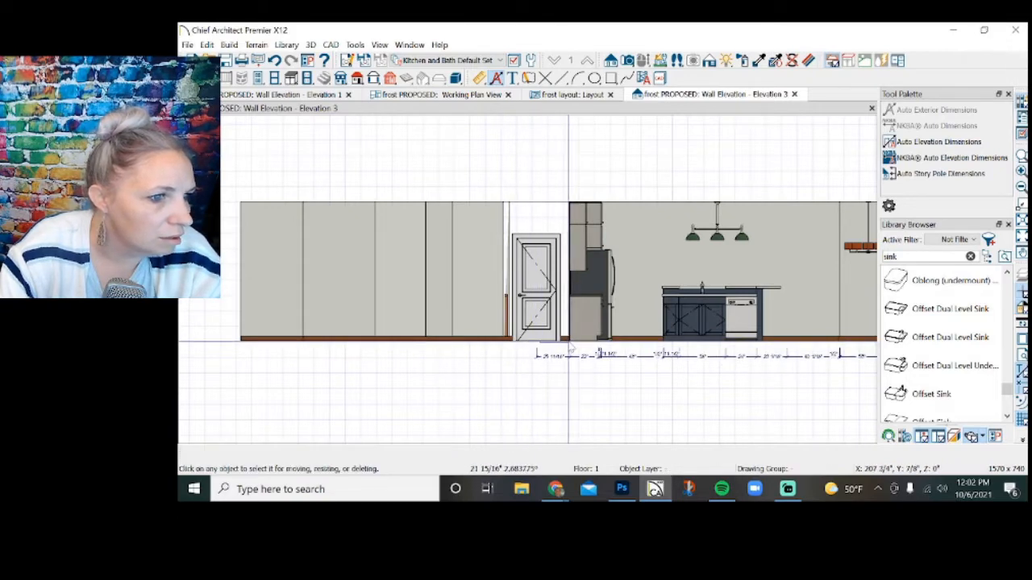
pyautogui.click(537, 348)
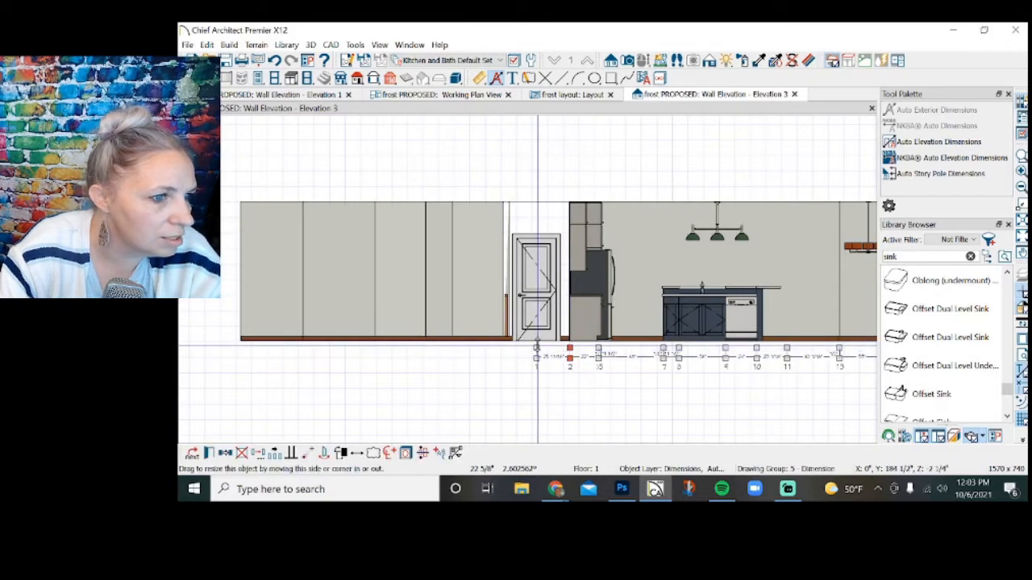
pyautogui.moveTo(537, 348); pyautogui.dragTo(569, 345)
# Remove the intermediate markers at the refrigerator so one dimension spans from the base cabinet's wall side to the island.
pyautogui.scroll(2, 645, 379)
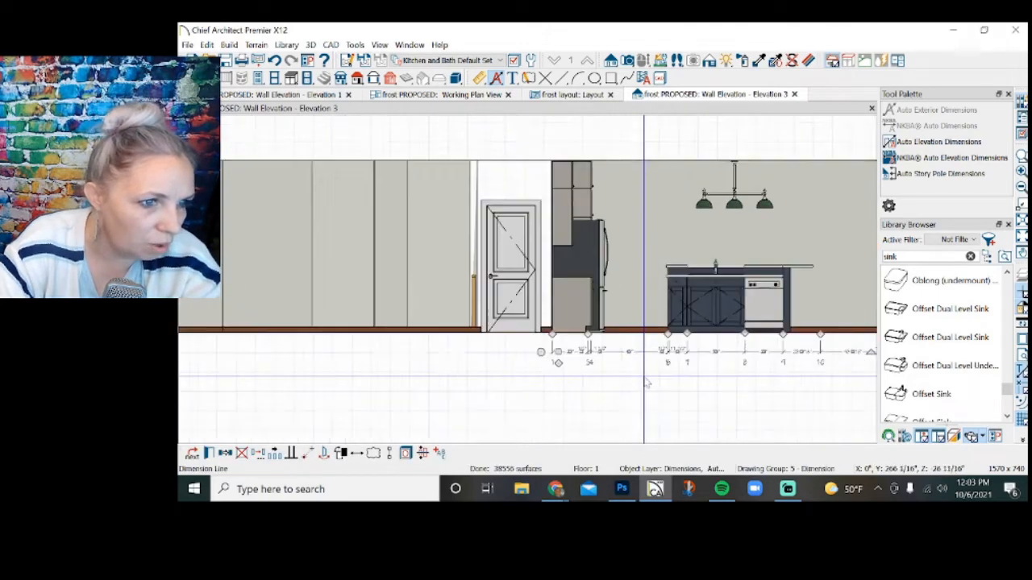
pyautogui.scroll(-2, 500, 390)
pyautogui.click(500, 395)
pyautogui.scroll(4, 516, 391)
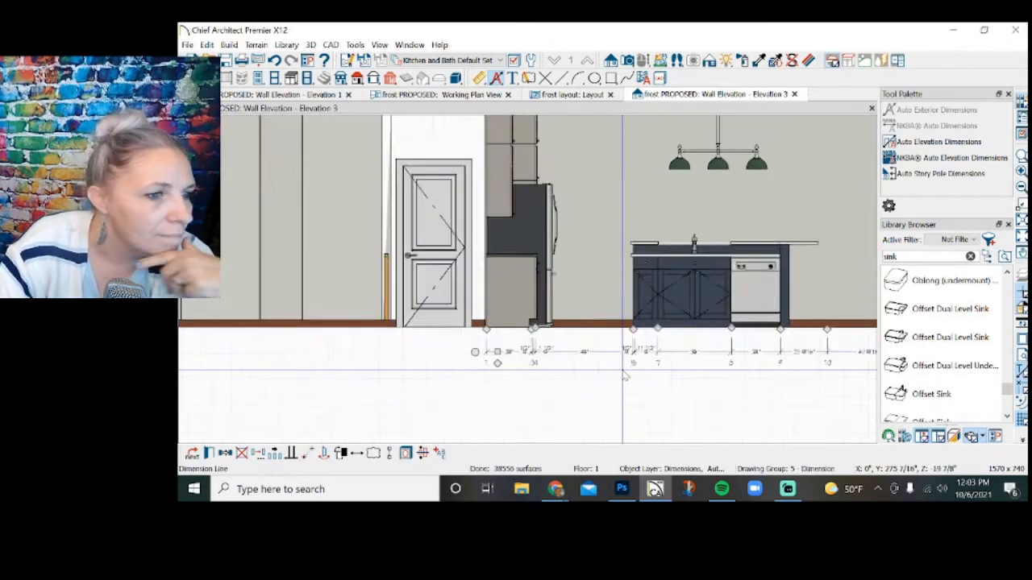
pyautogui.scroll(3, 532, 387)
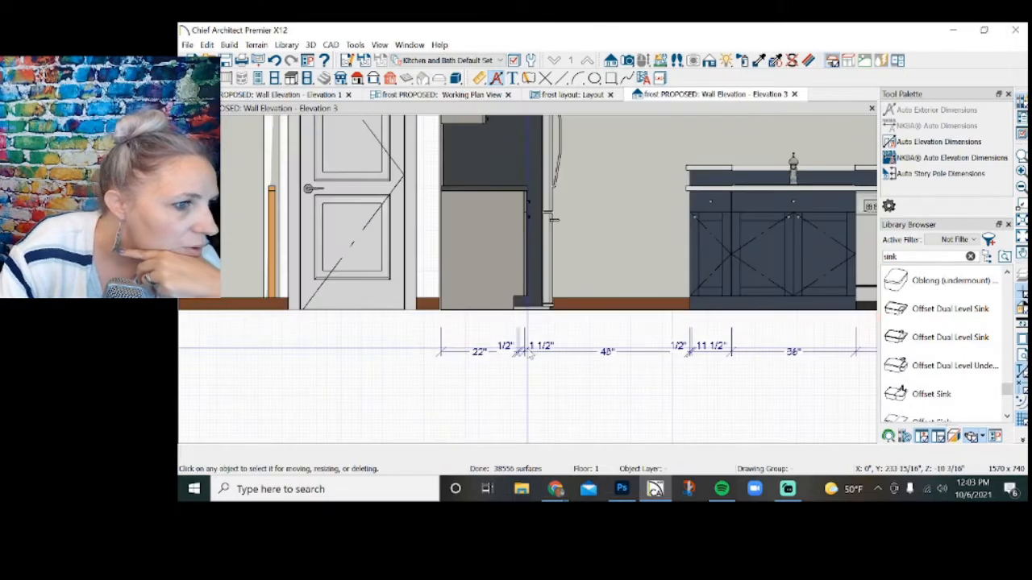
pyautogui.click(522, 326)
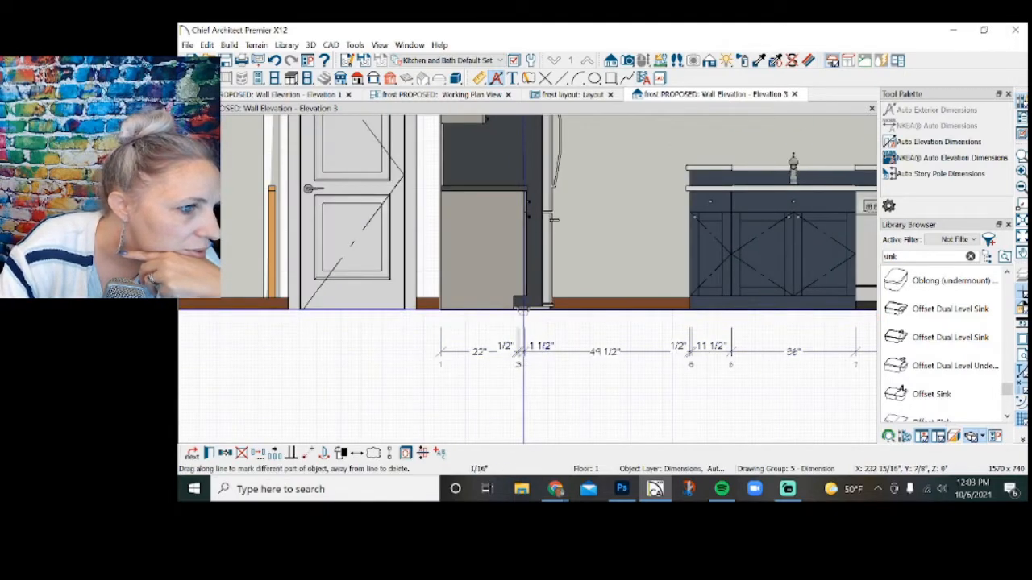
pyautogui.moveTo(524, 311); pyautogui.dragTo(443, 323)
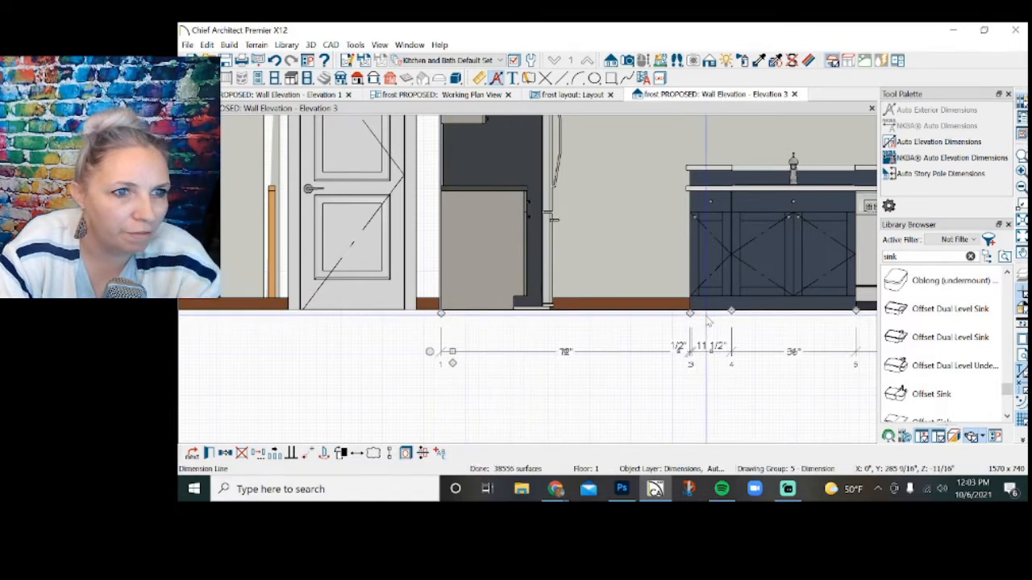
# Try to remove the outer of the two closely spaced dimension markers at the island's edge, and undo it.
pyautogui.scroll(1, 715, 321)
pyautogui.scroll(1, 714, 321)
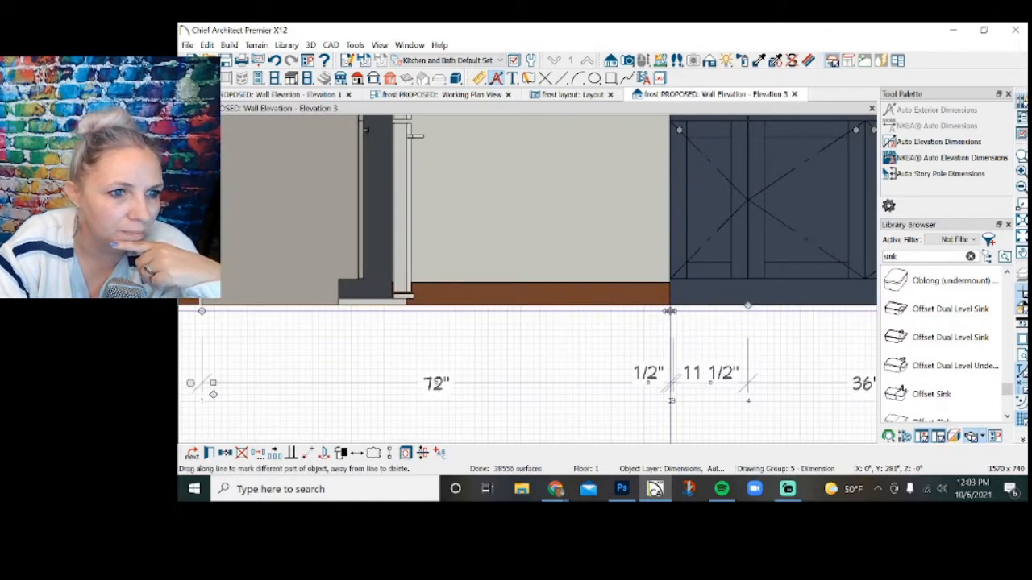
pyautogui.click(683, 368)
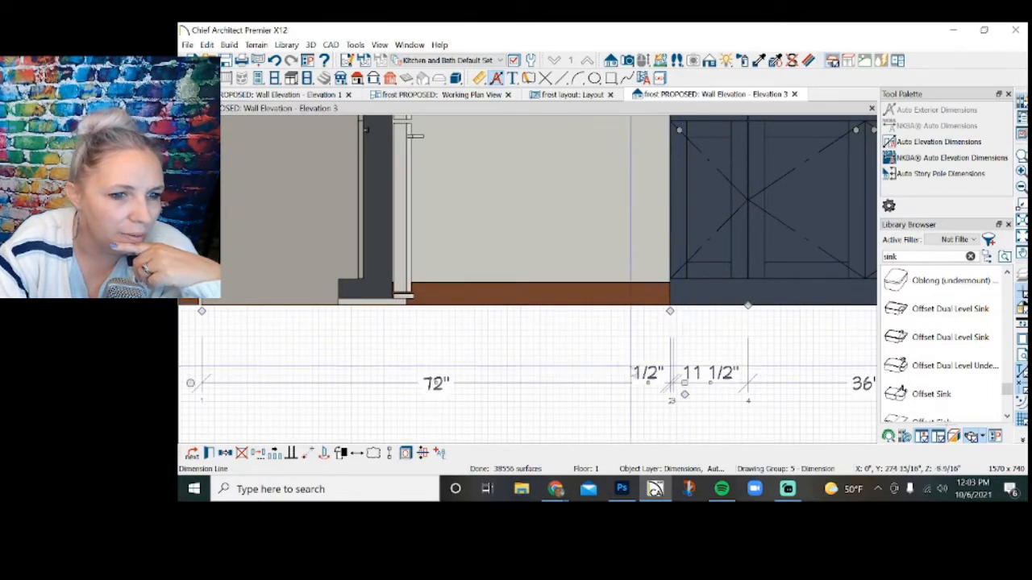
pyautogui.scroll(-1, 617, 365)
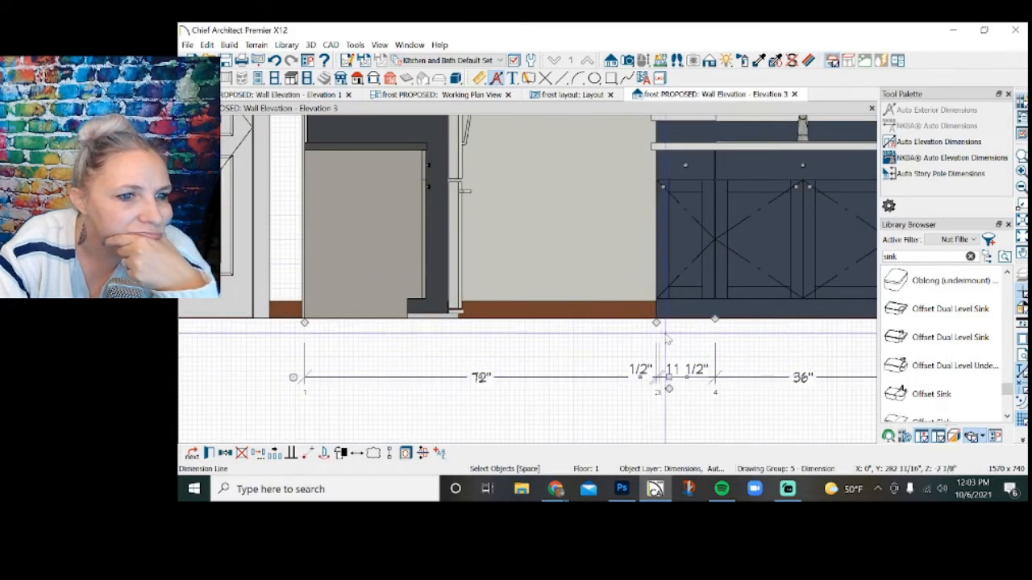
pyautogui.moveTo(657, 323); pyautogui.dragTo(653, 323)
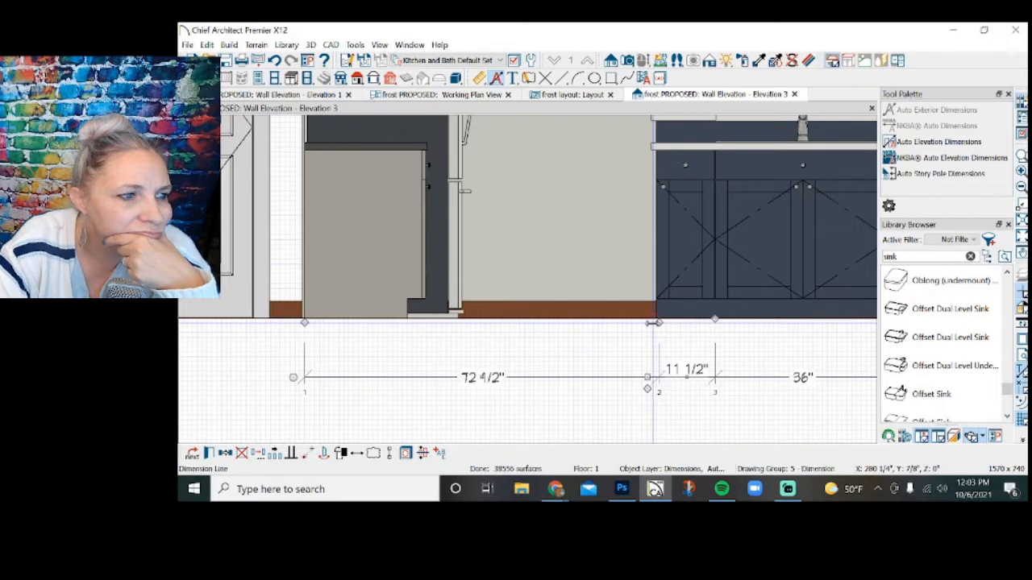
pyautogui.hotkey('ctrl', 'z')
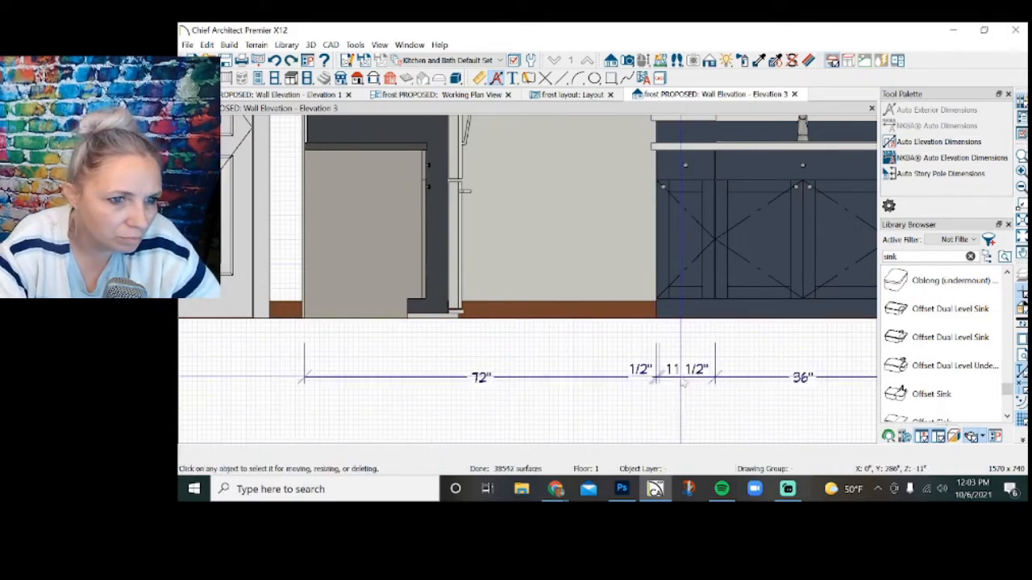
# Merge the 1/2" and 11 1/2" dimensions by removing the inner marker near the island's edge.
pyautogui.scroll(3, 677, 403)
pyautogui.scroll(1, 645, 332)
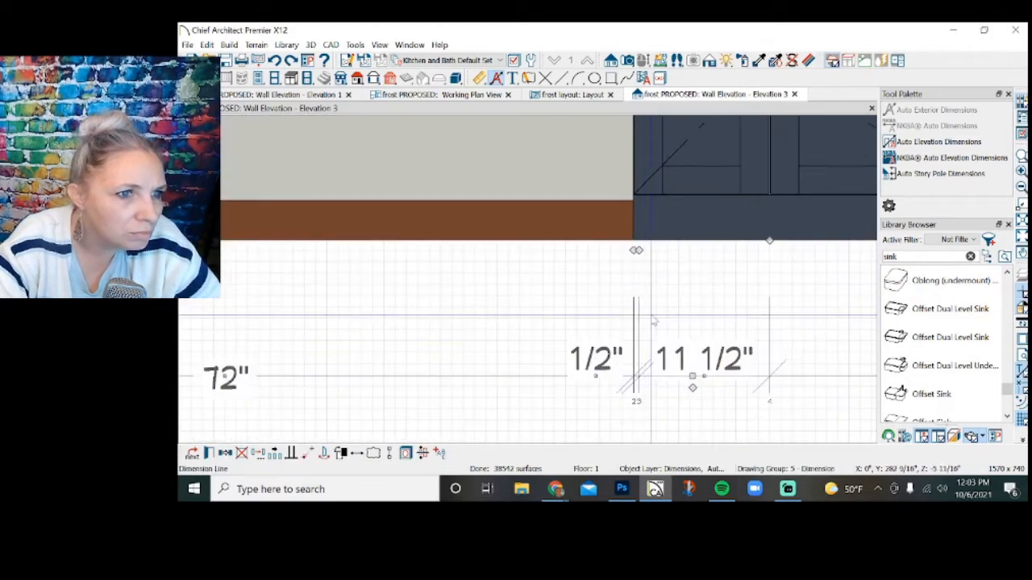
pyautogui.moveTo(640, 249); pyautogui.dragTo(632, 250)
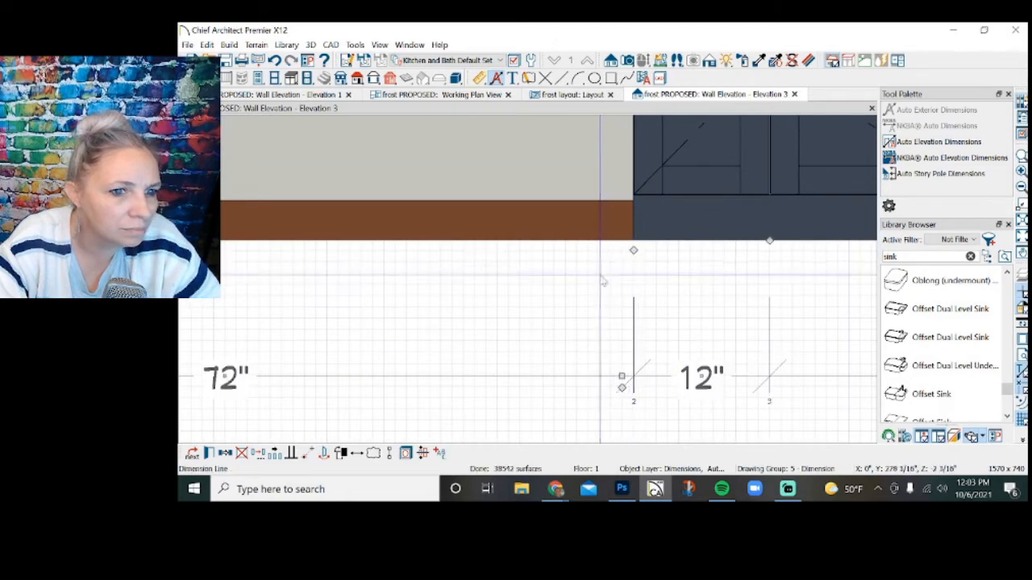
pyautogui.scroll(-4, 597, 354)
pyautogui.scroll(-2, 585, 382)
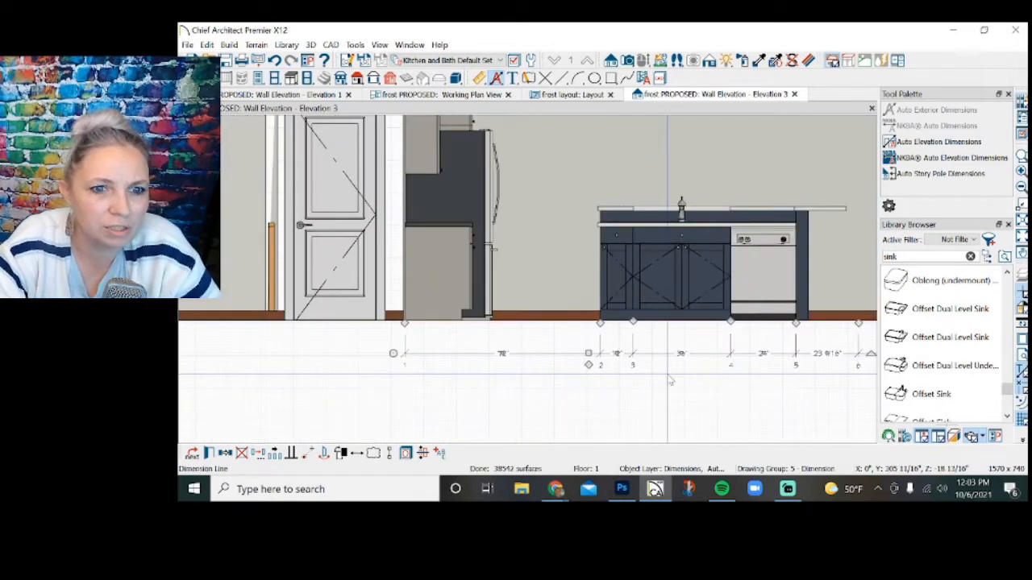
# Move the dimension marker beyond the dishwasher onto the end of the island's countertop overhang.
pyautogui.scroll(3, 853, 373)
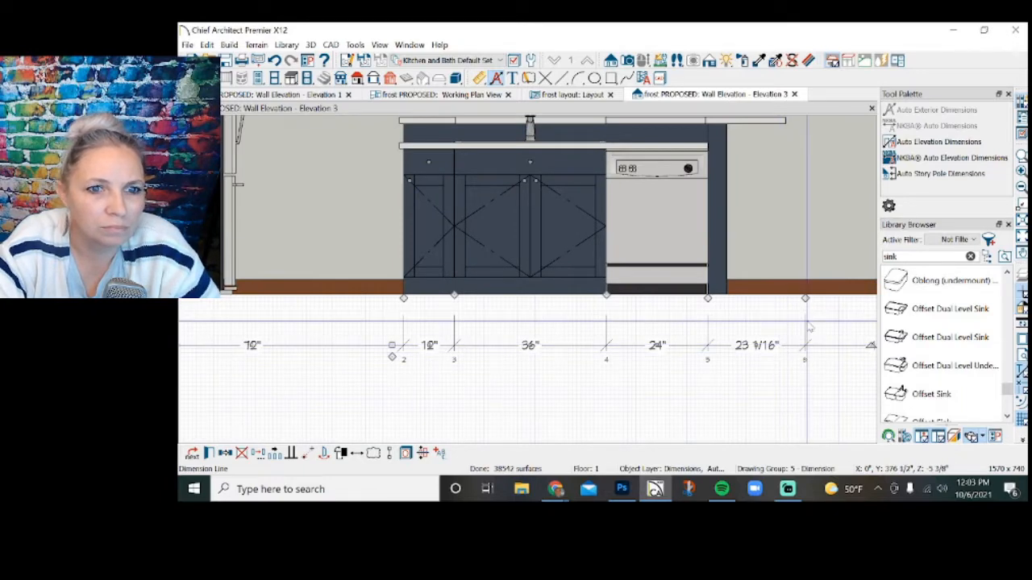
pyautogui.scroll(-2, 786, 414)
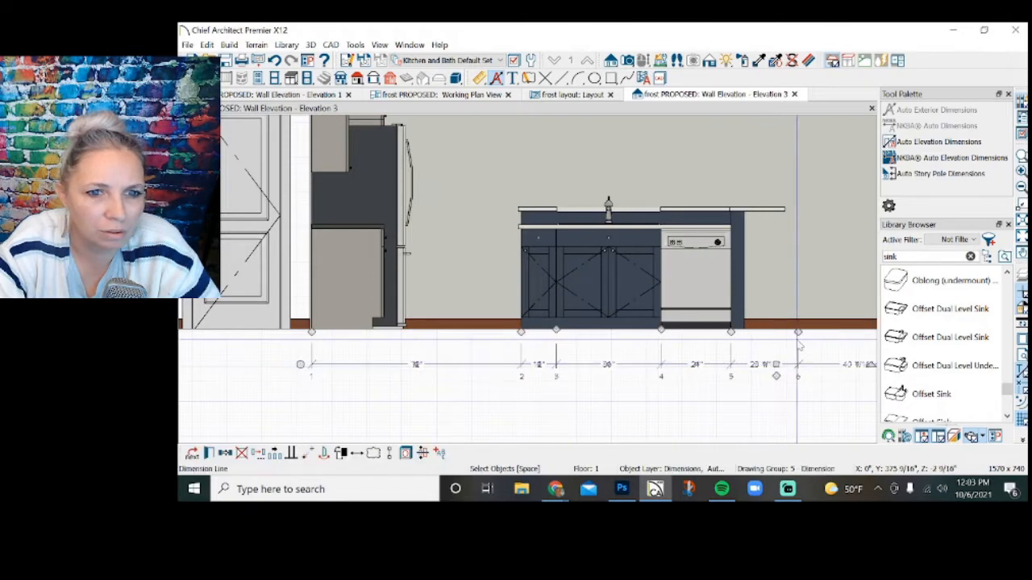
pyautogui.moveTo(798, 331); pyautogui.dragTo(774, 211)
pyautogui.scroll(-2, 659, 393)
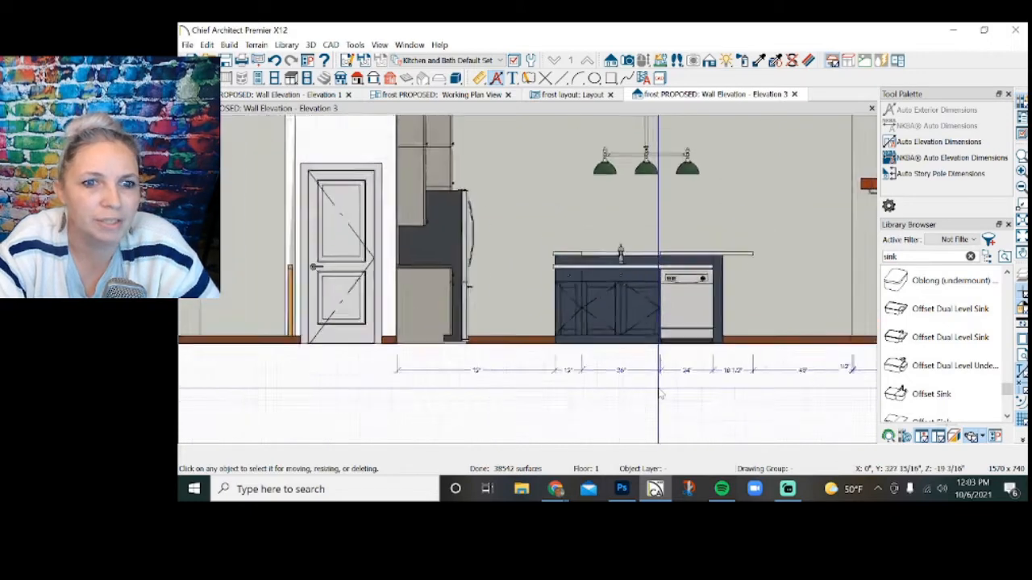
# Remove the dimension markers beyond the countertop overhang so the island elevation's dimension string ends at the countertop edge.
pyautogui.scroll(-2, 659, 393)
pyautogui.scroll(4, 762, 395)
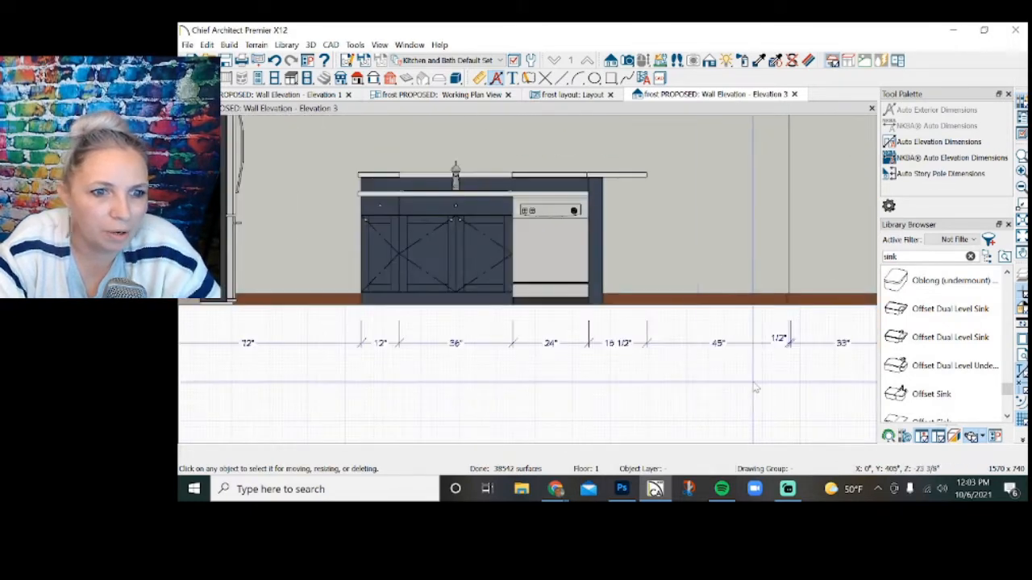
pyautogui.click(695, 344)
pyautogui.moveTo(788, 309); pyautogui.dragTo(647, 318)
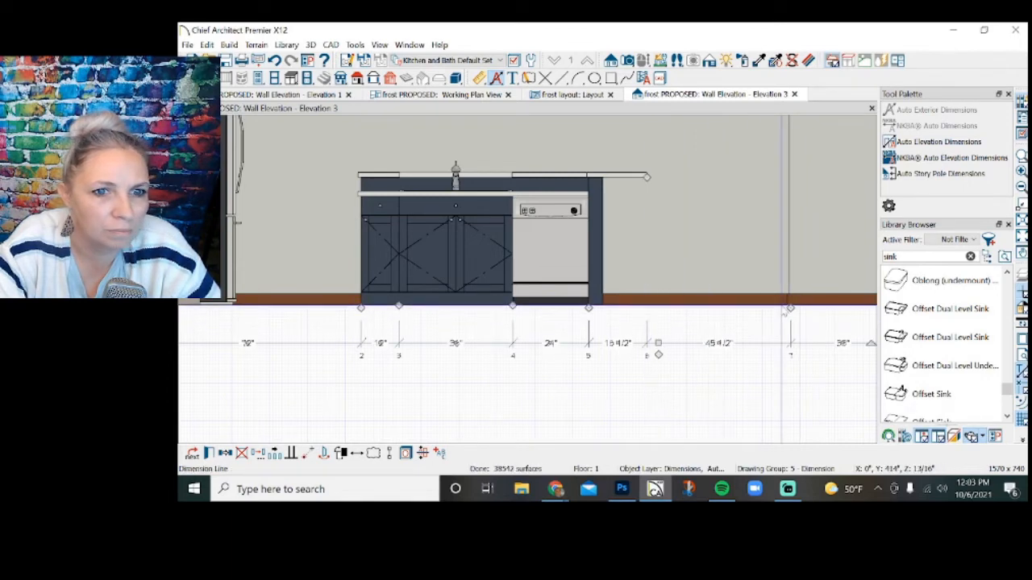
pyautogui.moveTo(787, 314); pyautogui.dragTo(647, 319)
pyautogui.scroll(-2, 621, 320)
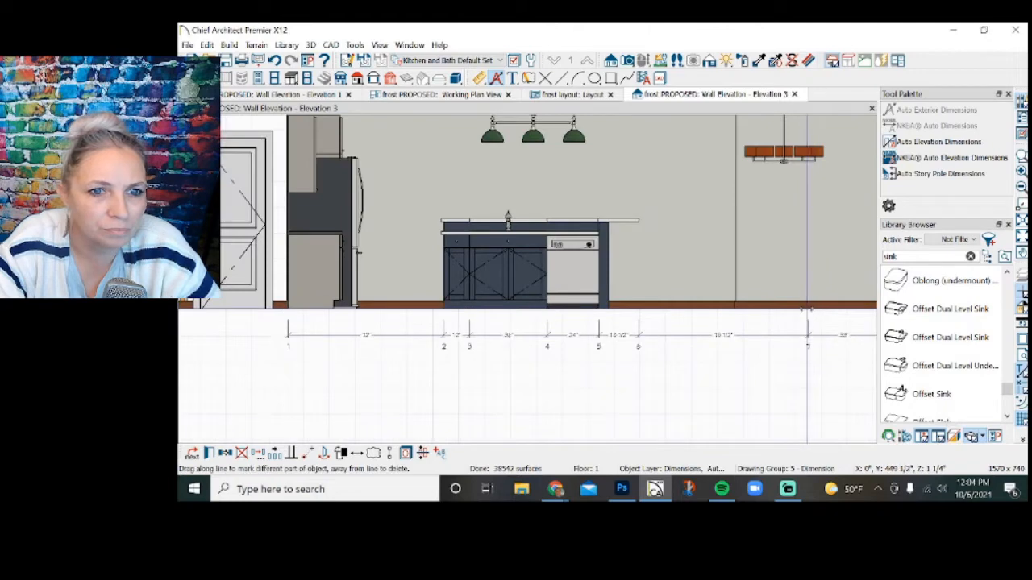
pyautogui.moveTo(807, 309); pyautogui.dragTo(640, 319)
pyautogui.scroll(-1, 618, 326)
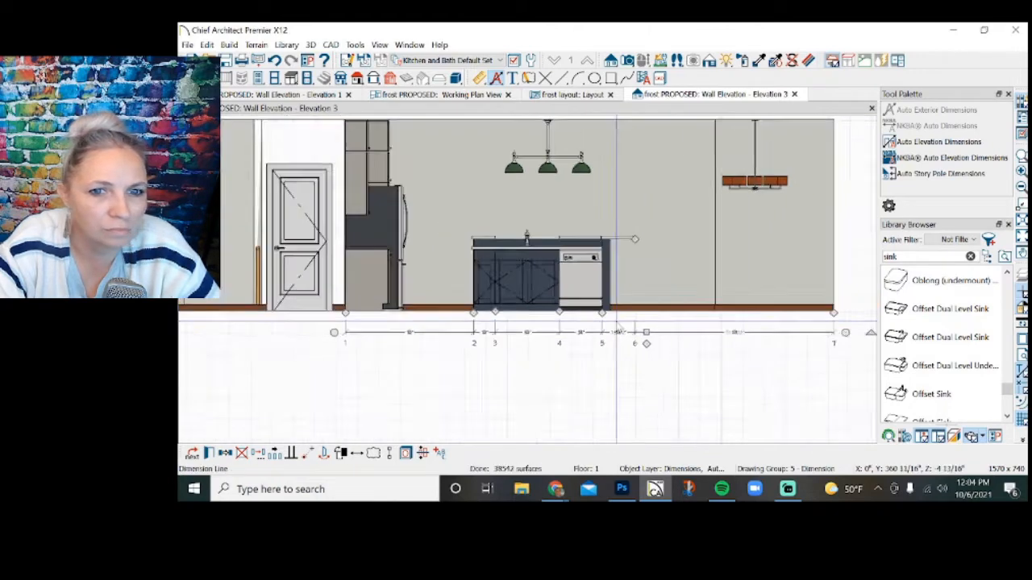
pyautogui.scroll(-1, 616, 323)
pyautogui.moveTo(814, 313); pyautogui.dragTo(634, 322)
pyautogui.scroll(-3, 786, 362)
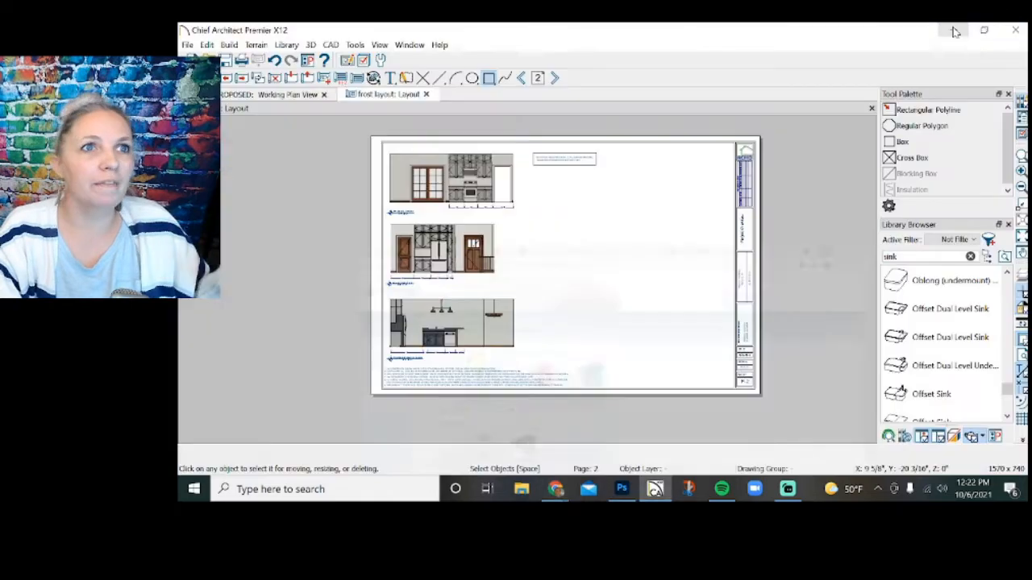
# Output sheets 1, 2 of the layout as a PDF in the client's project folder, adding 10.6.21 to the file name.
pyautogui.click(955, 33)
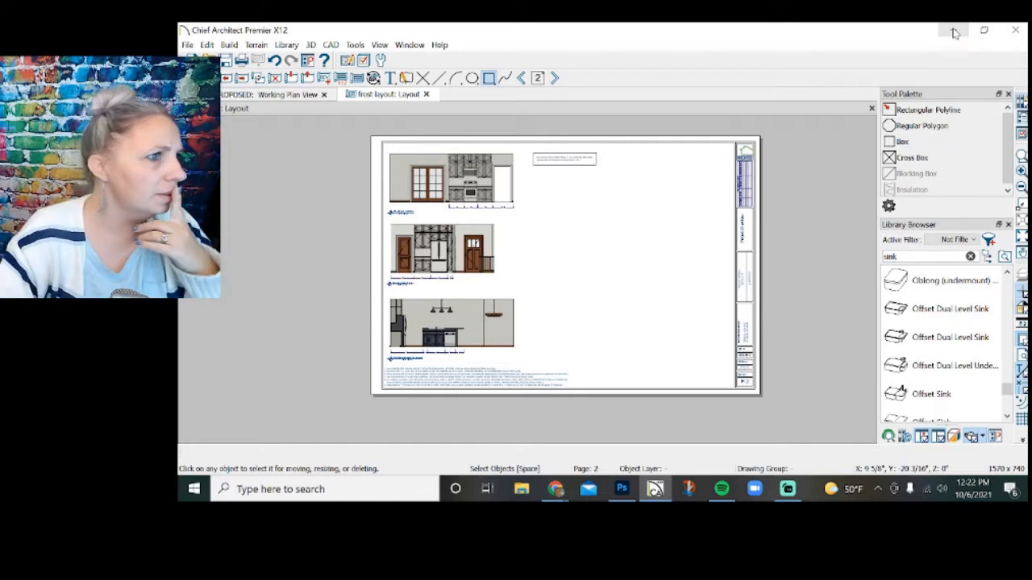
pyautogui.hotkey('ctrl', 'p')
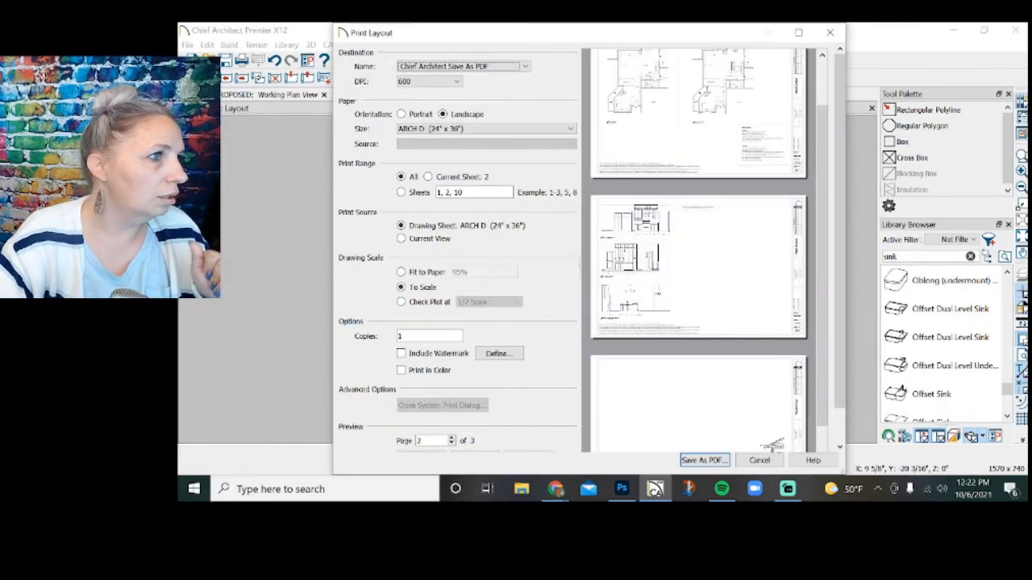
pyautogui.scroll(-3, 663, 193)
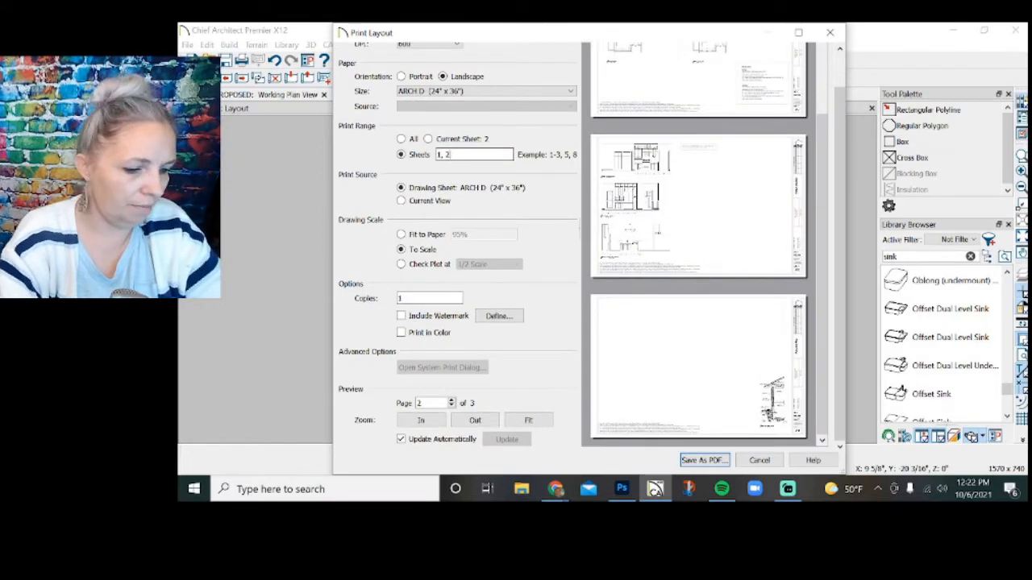
pyautogui.press('Tab')
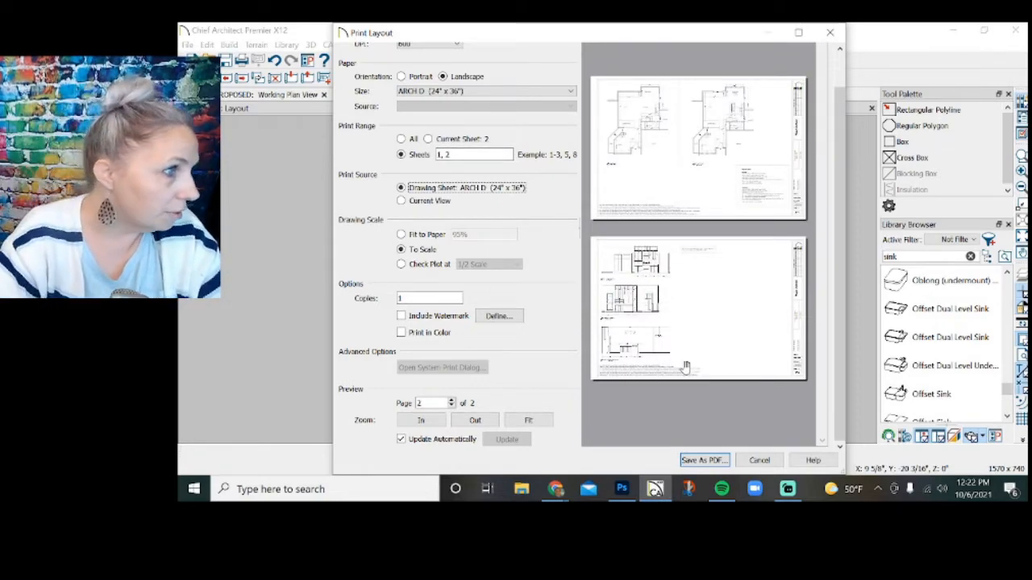
pyautogui.click(712, 464)
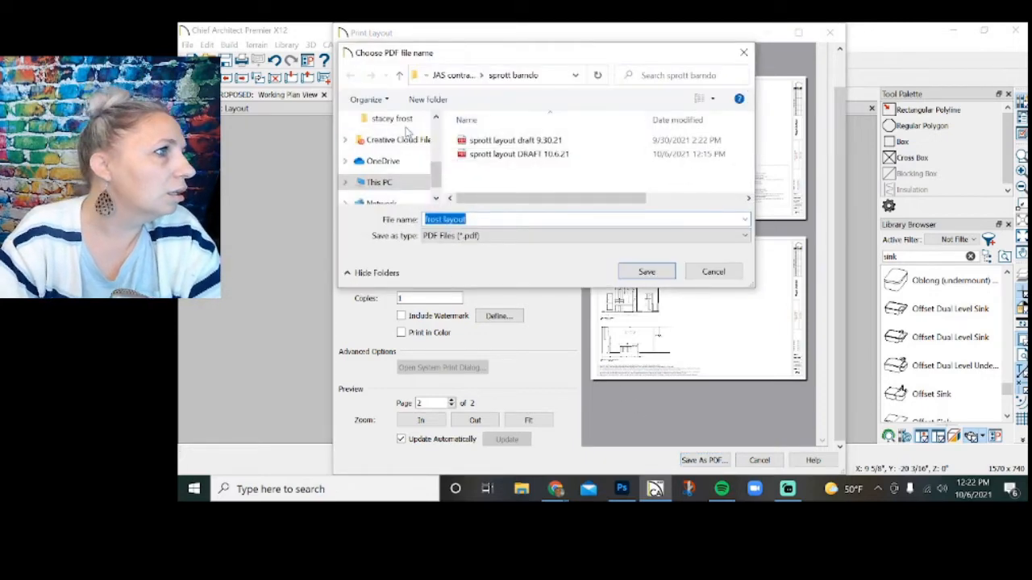
pyautogui.click(392, 119)
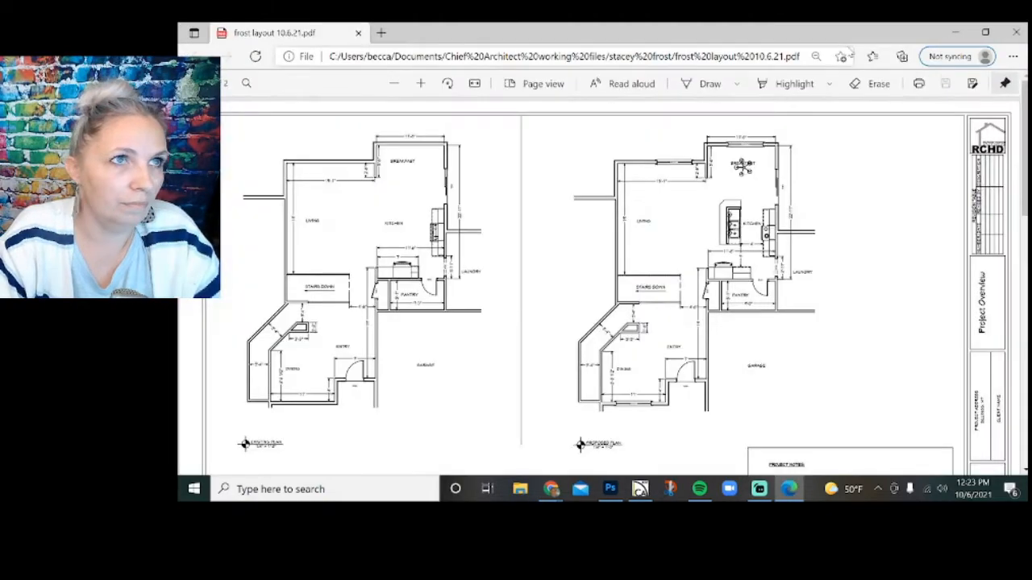
pyautogui.click(1016, 32)
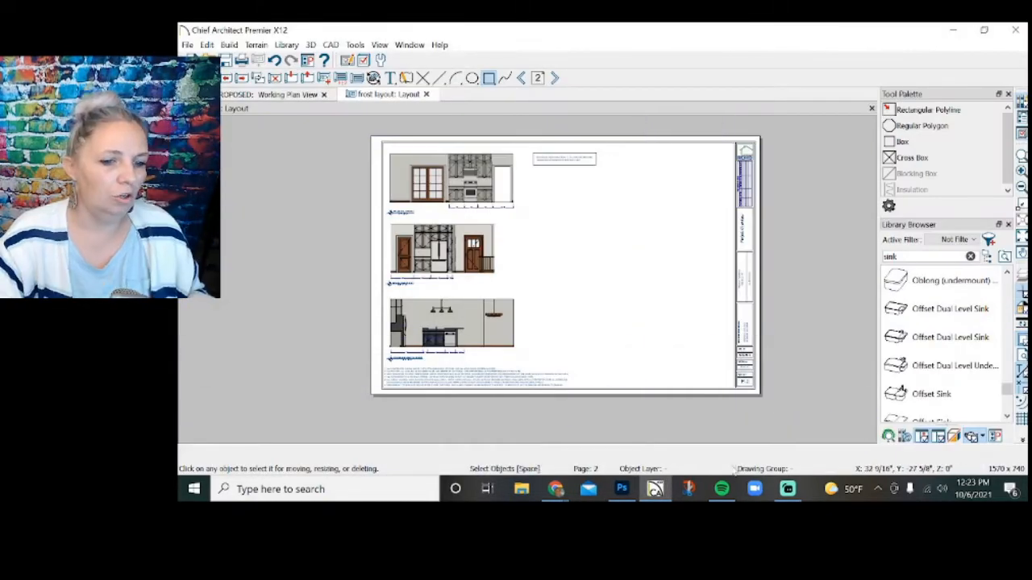
# Copy the existing kitchen photo from Google Photos and paste it into the blank Photoshop document.
pyautogui.click(622, 489)
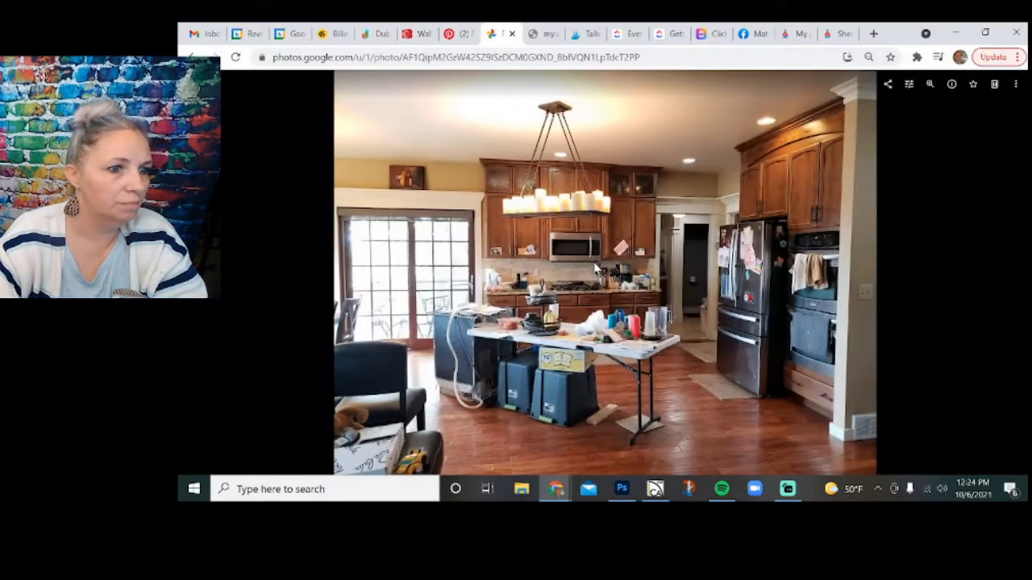
pyautogui.rightClick(596, 268)
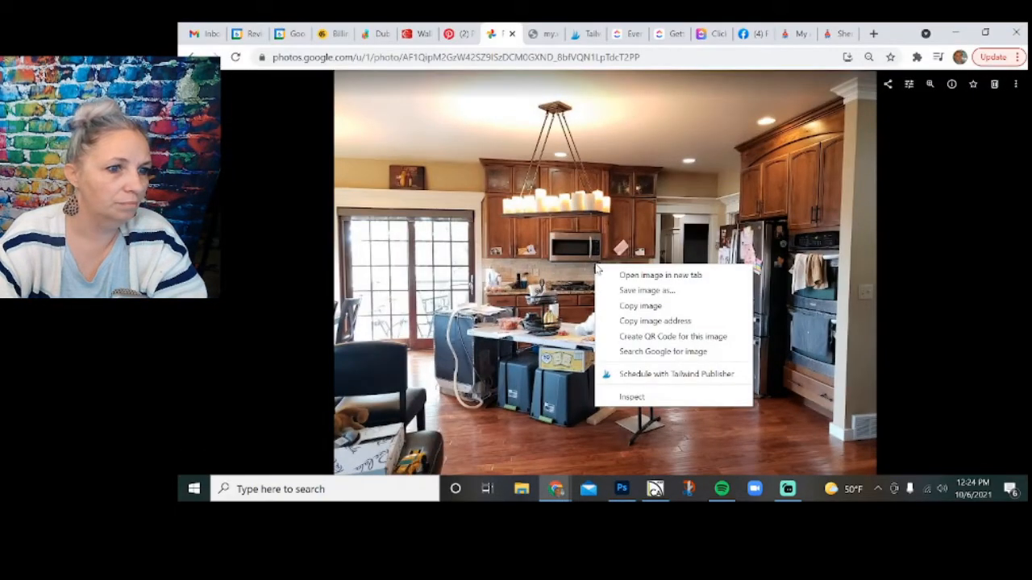
pyautogui.click(623, 307)
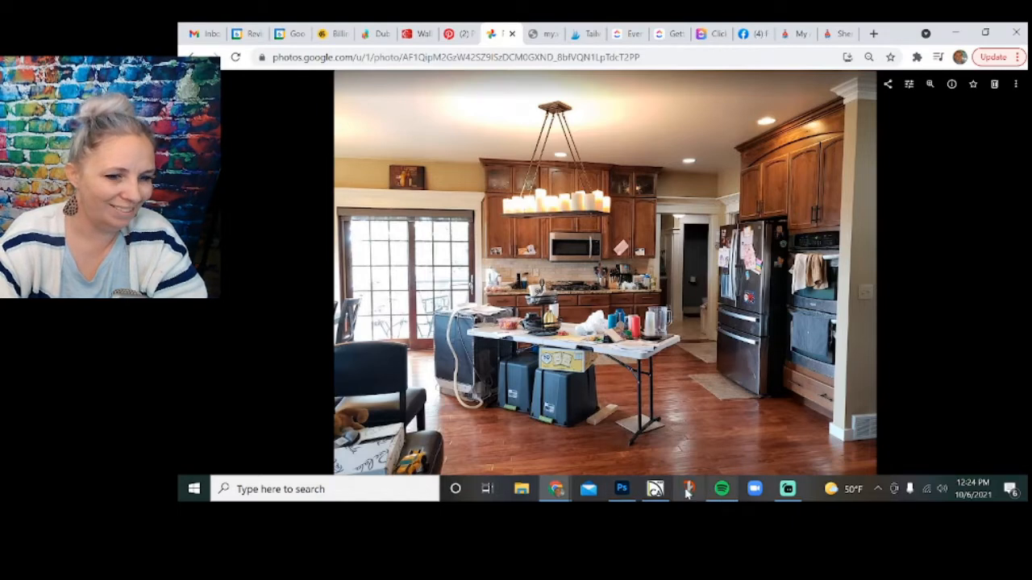
pyautogui.click(622, 488)
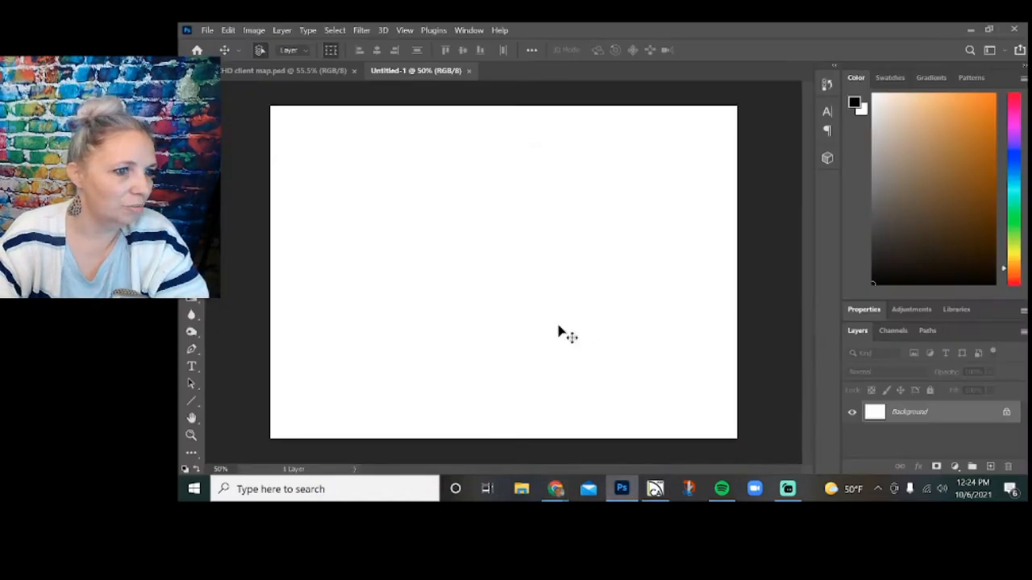
pyautogui.hotkey('ctrl', 'v')
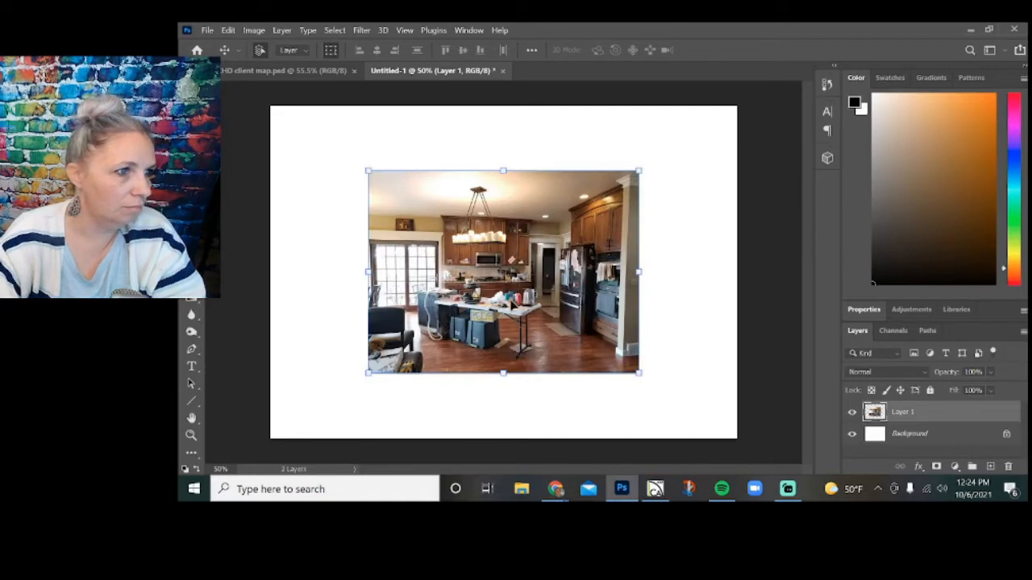
# Scale the kitchen photo to about 53% and place it in the canvas's upper-left corner.
pyautogui.moveTo(638, 376); pyautogui.dragTo(432, 226)
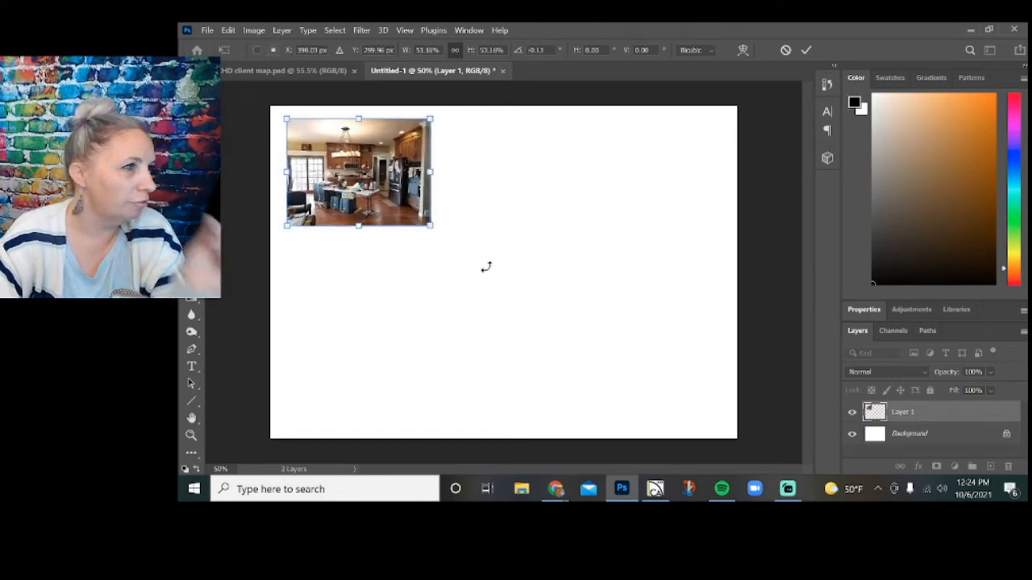
pyautogui.click(806, 49)
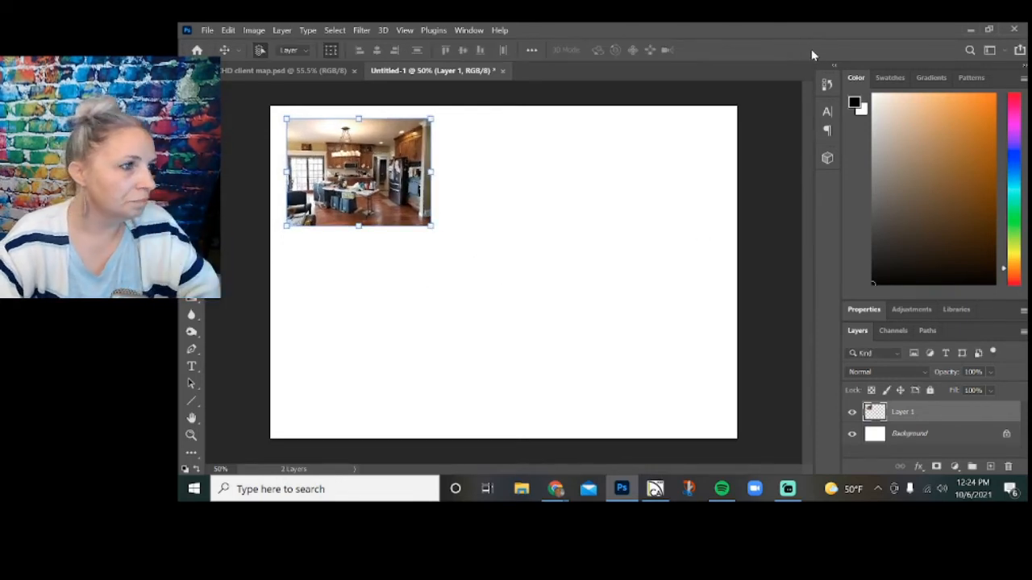
pyautogui.click(715, 202)
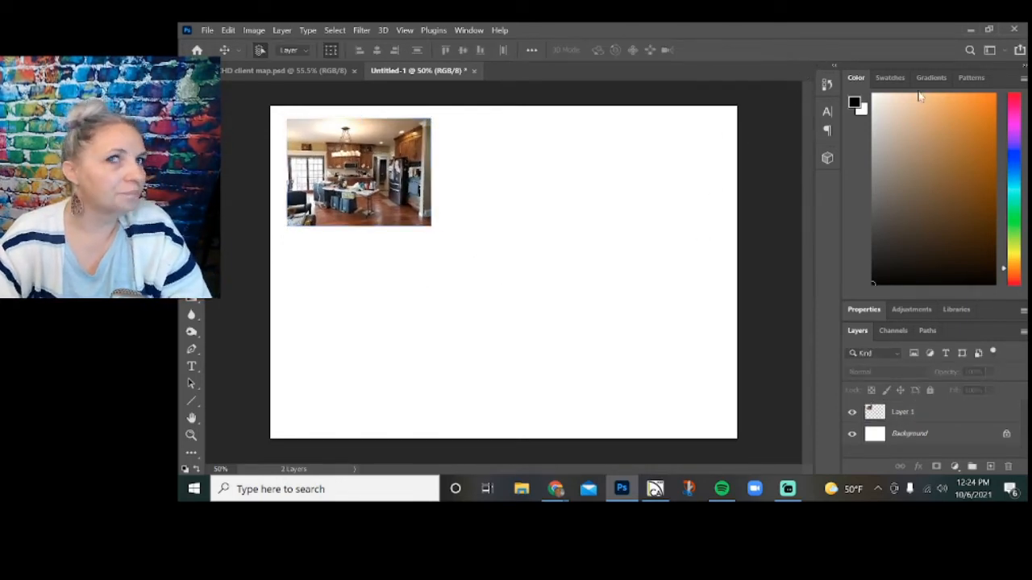
# Switch to Chrome and search Google Images for sw7624 in a new tab.
pyautogui.click(967, 29)
pyautogui.moveTo(556, 488)
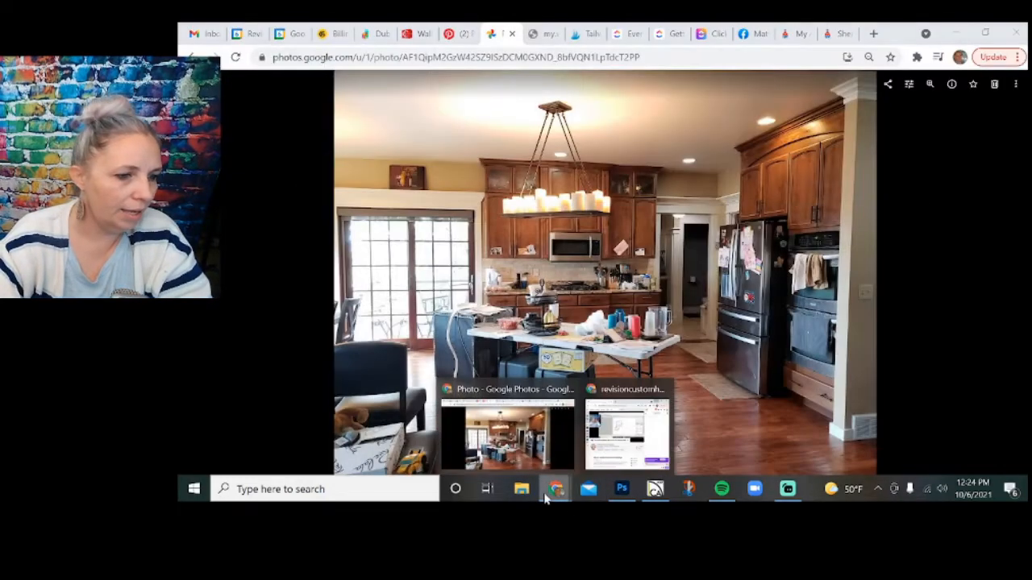
pyautogui.click(554, 438)
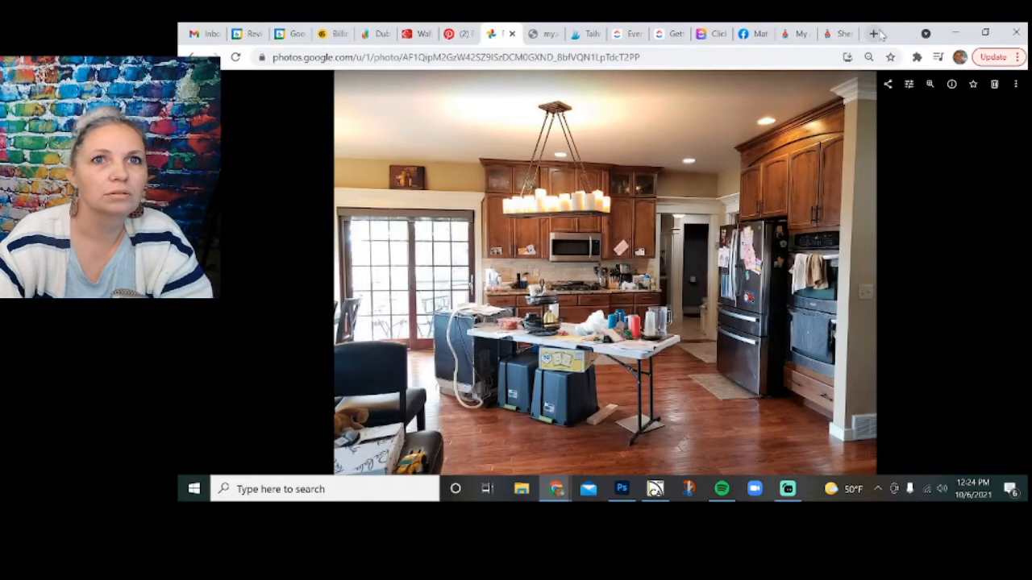
pyautogui.click(874, 34)
pyautogui.click(913, 114)
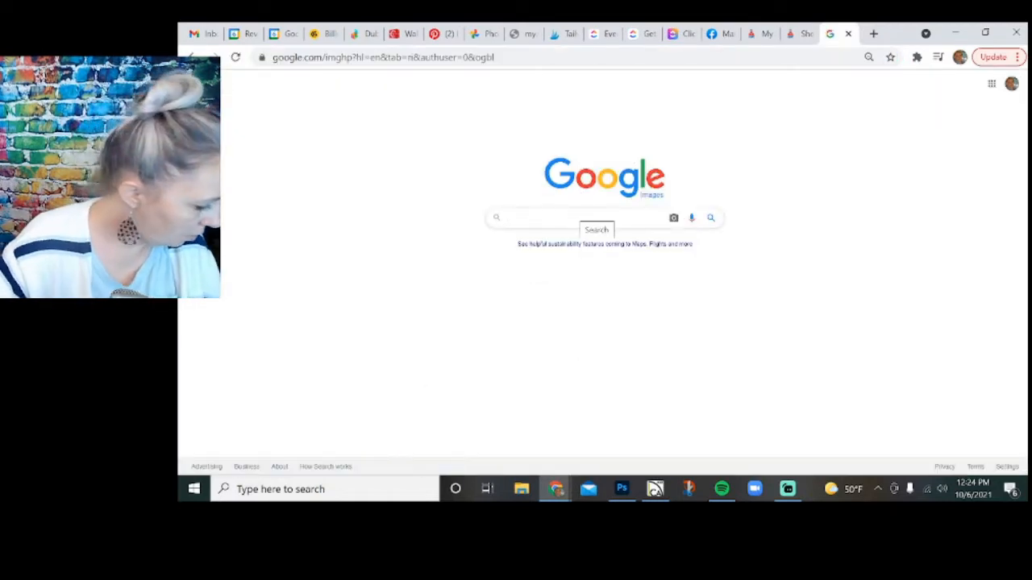
pyautogui.write('sw')
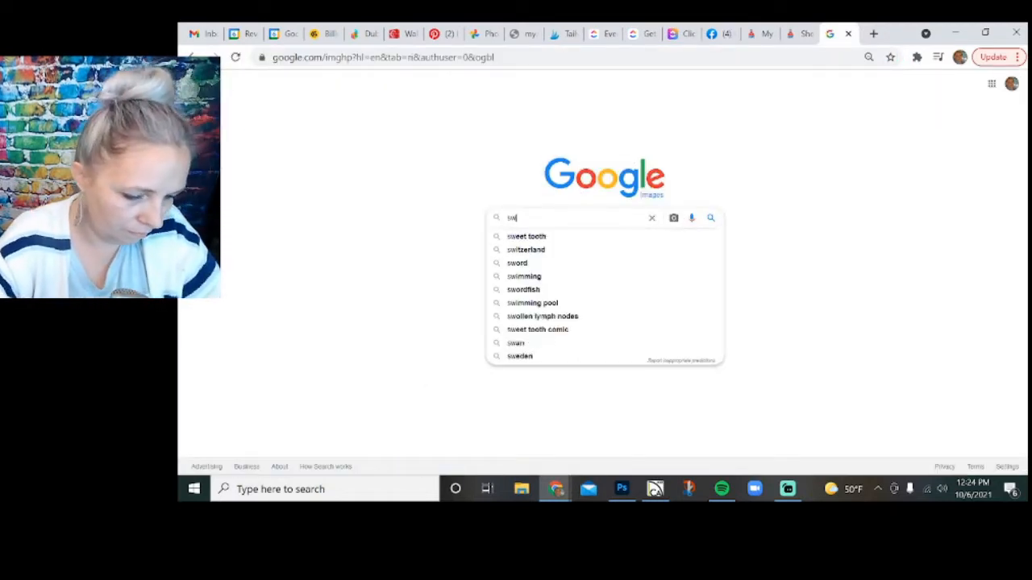
pyautogui.write('7624')
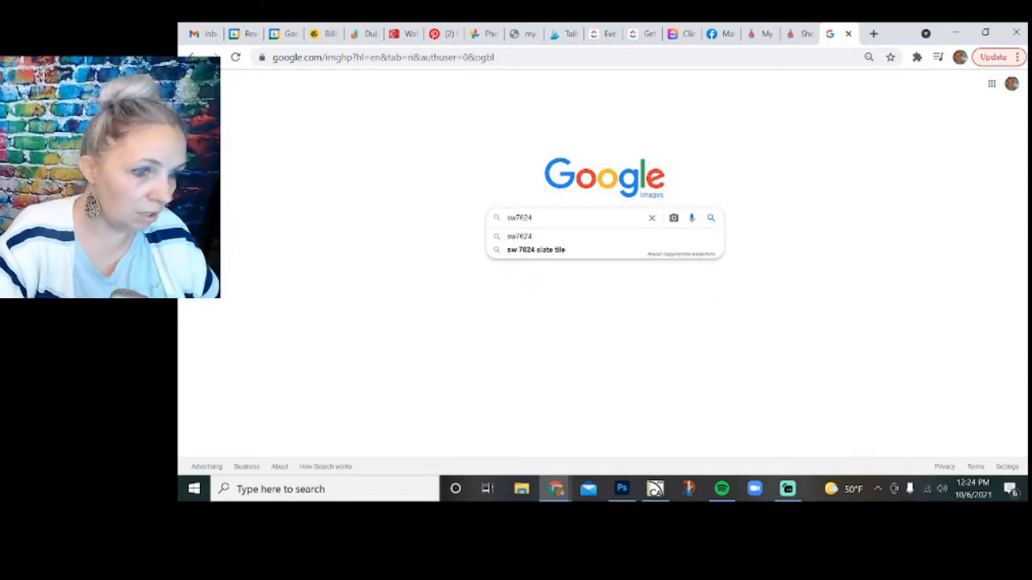
pyautogui.press('Return')
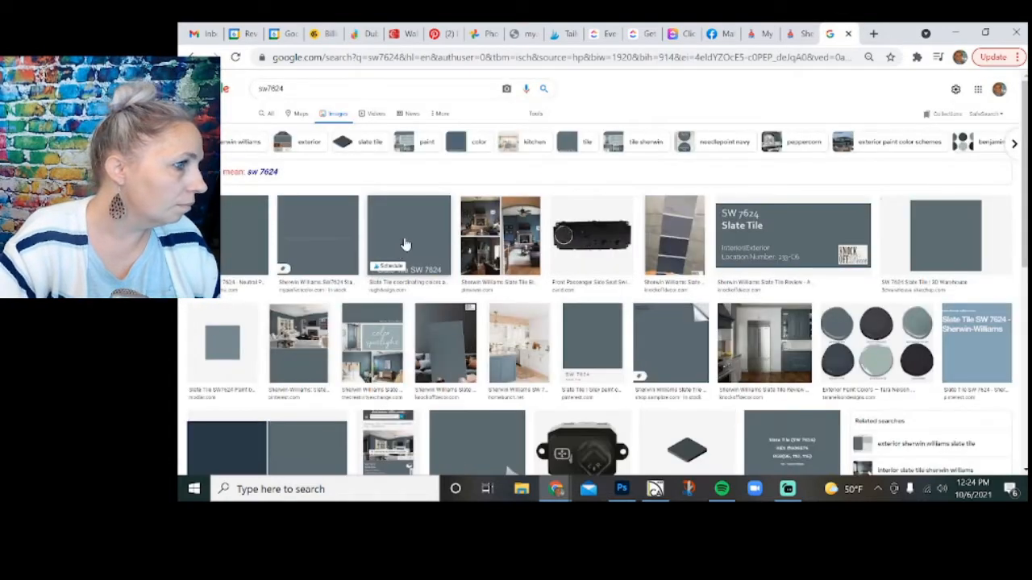
# Save the Slate Tile SW 7624 swatch image as download in the client's project folder.
pyautogui.click(406, 245)
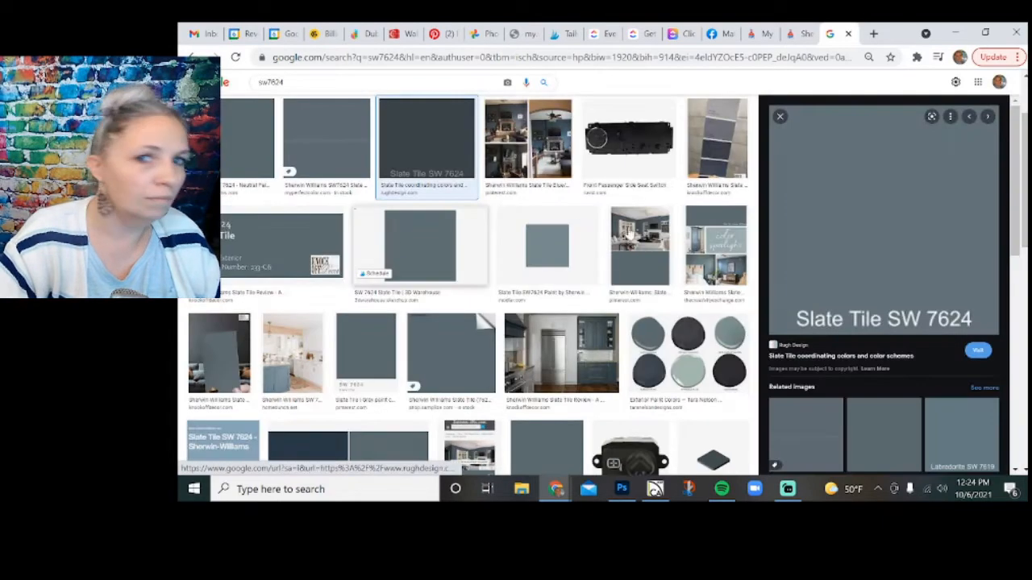
pyautogui.rightClick(841, 233)
pyautogui.click(885, 373)
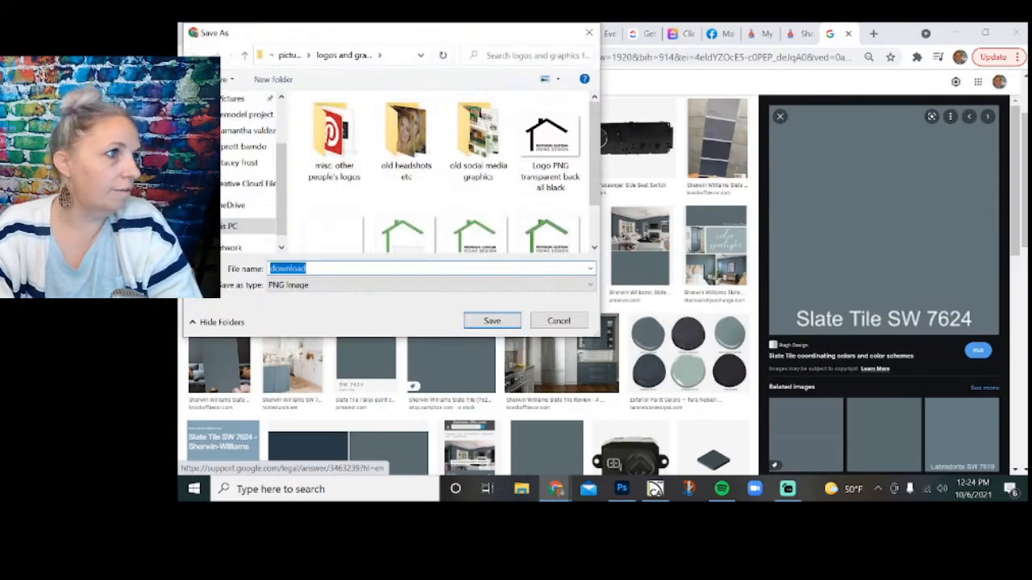
pyautogui.click(247, 162)
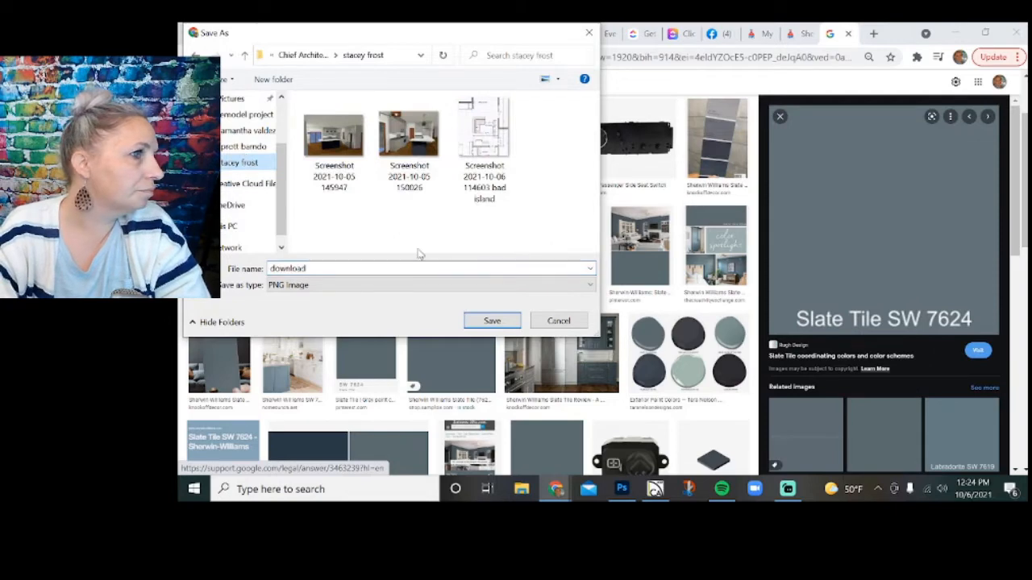
pyautogui.click(491, 321)
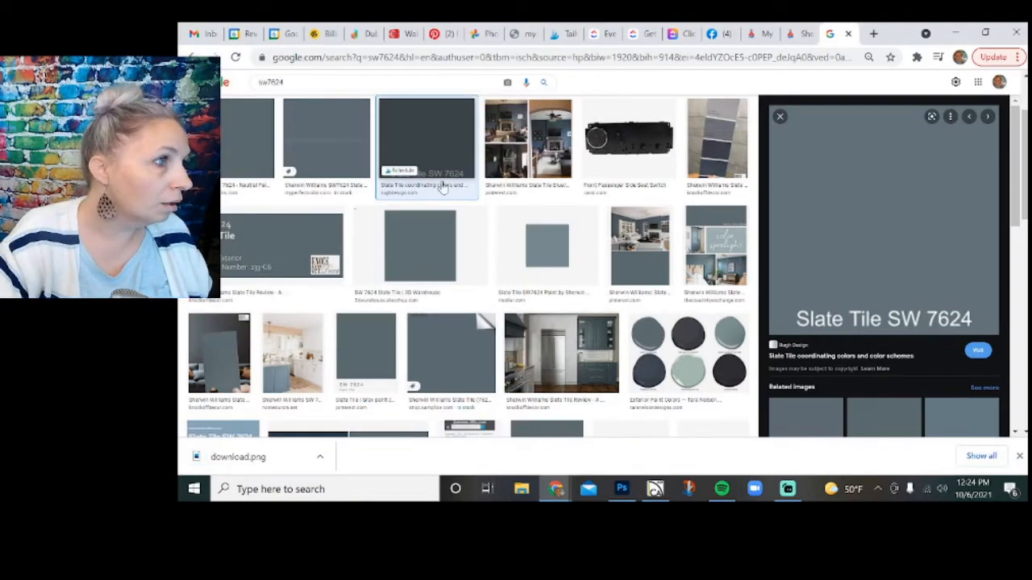
# Search Google Images for sw7029.
pyautogui.scroll(2, 428, 161)
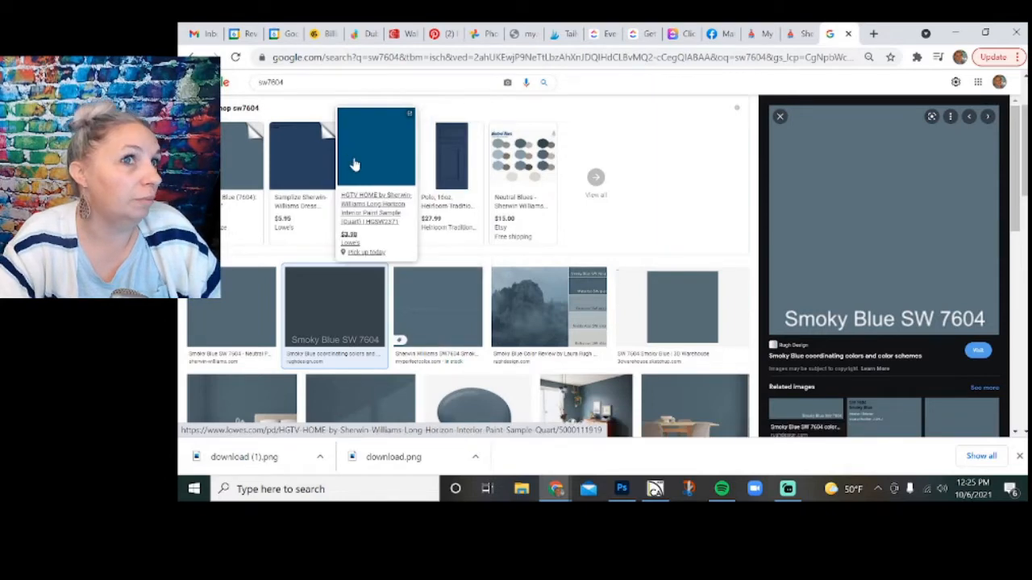
pyautogui.scroll(2, 340, 118)
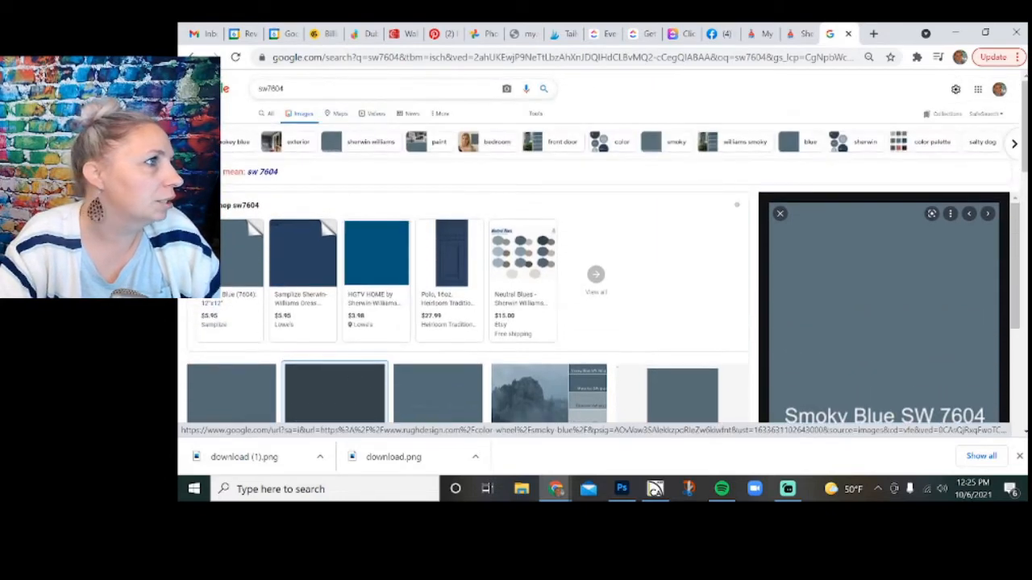
pyautogui.press('BackSpace')
pyautogui.press('BackSpace')
pyautogui.press('BackSpace')
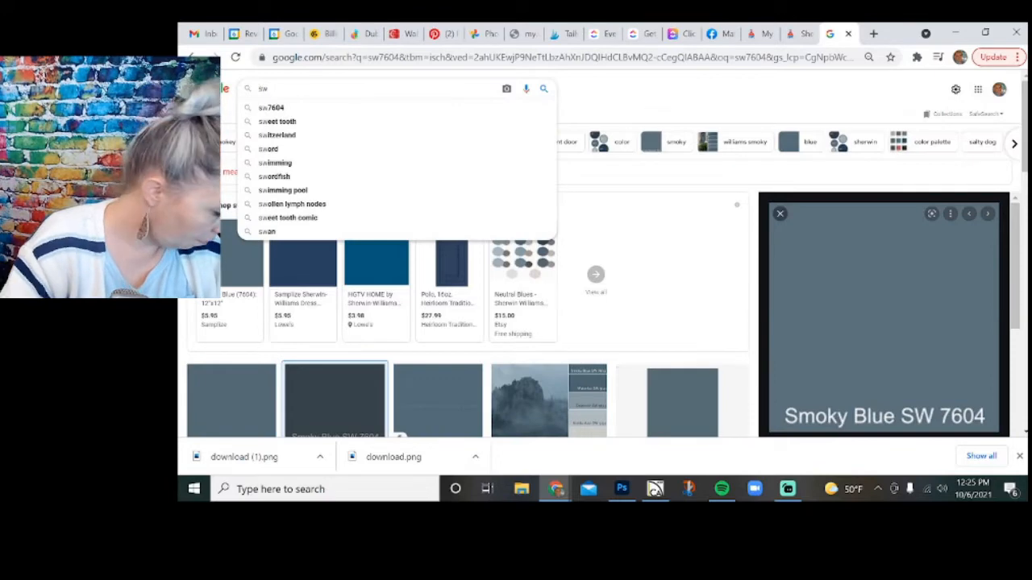
pyautogui.write('7029')
pyautogui.press('Return')
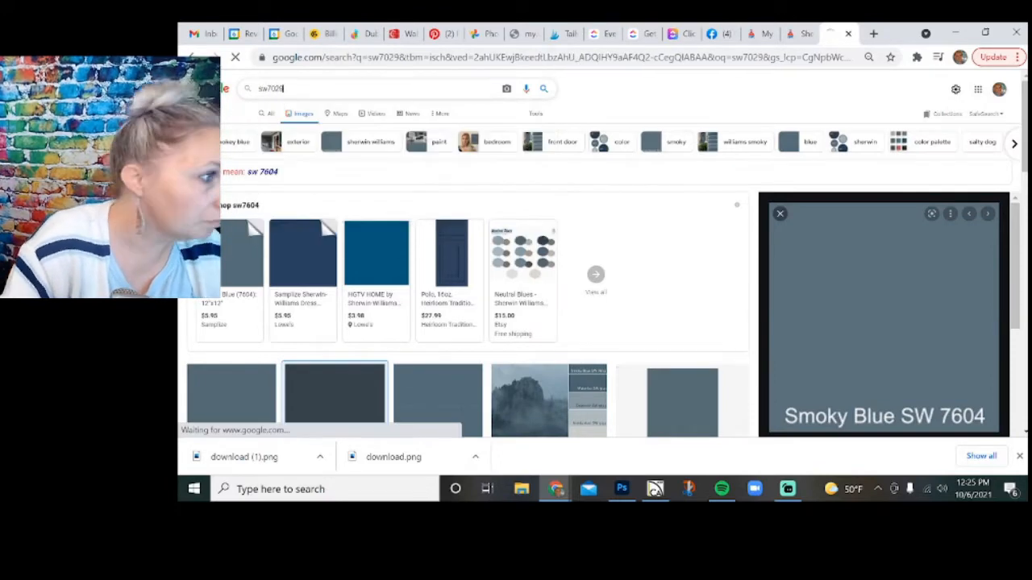
# Save the Agreeable Gray SW7029 swatch as a JPEG named download in the client's project folder.
pyautogui.scroll(-3, 403, 339)
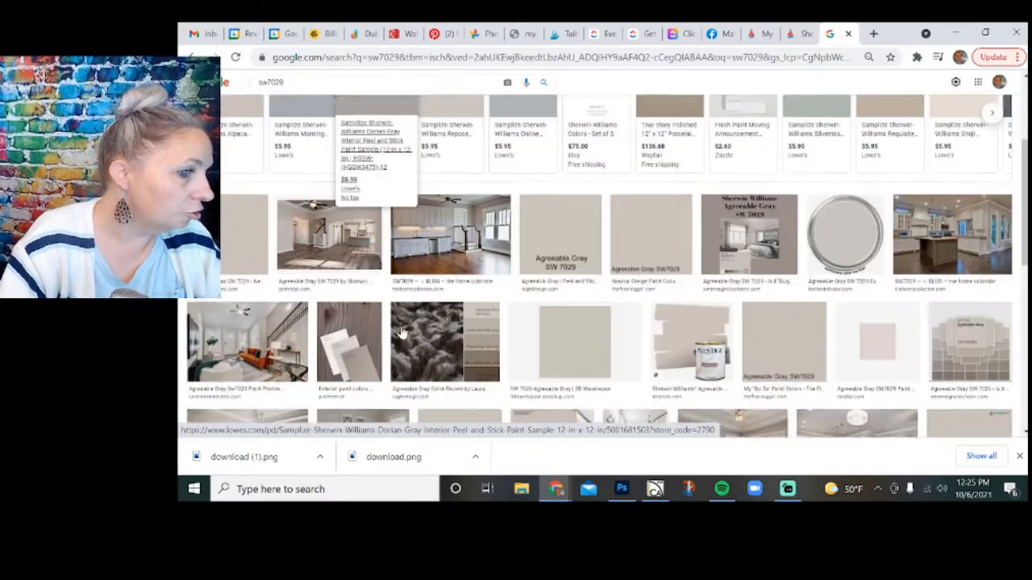
pyautogui.click(653, 212)
pyautogui.rightClick(876, 161)
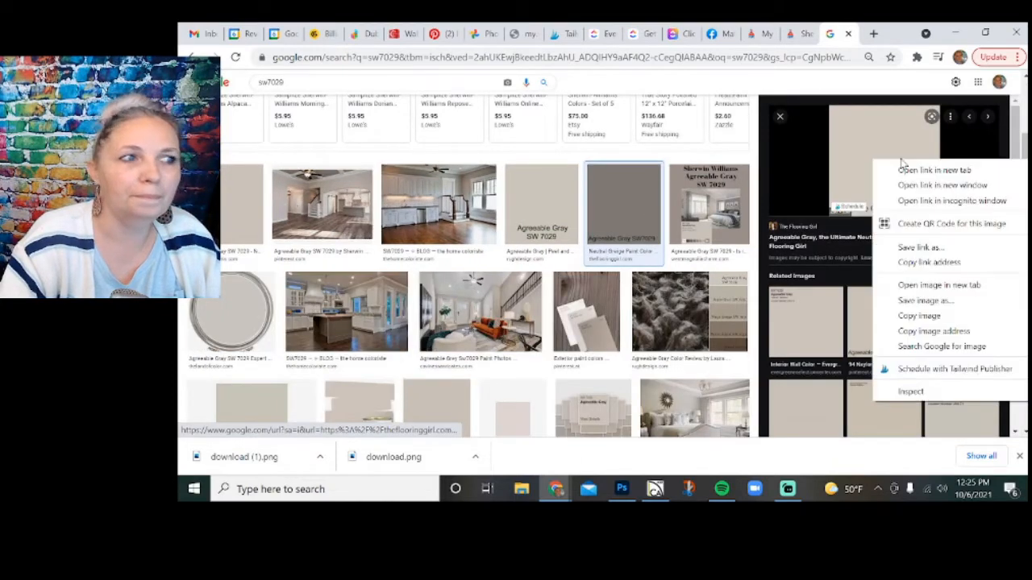
pyautogui.click(926, 300)
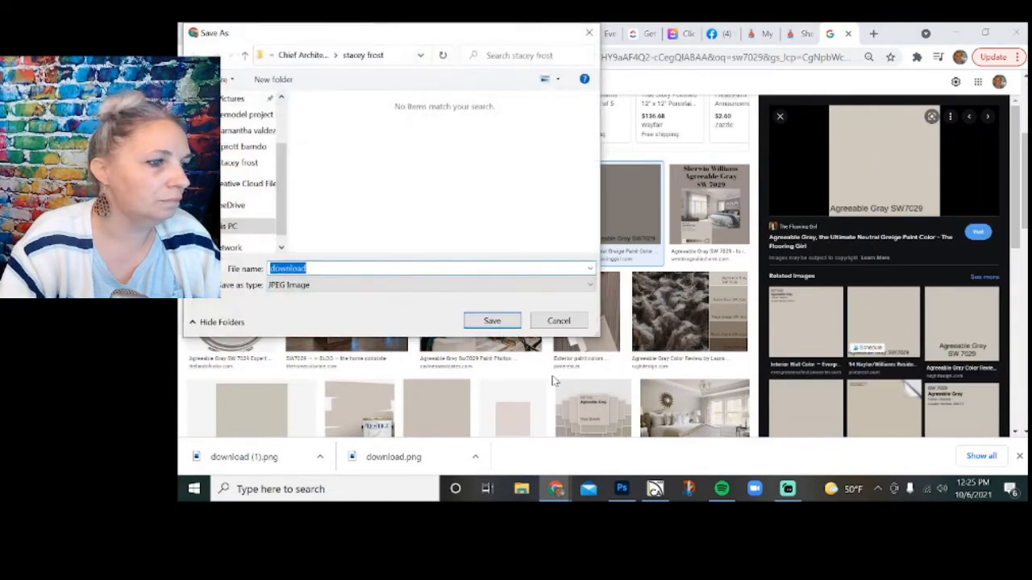
pyautogui.click(511, 323)
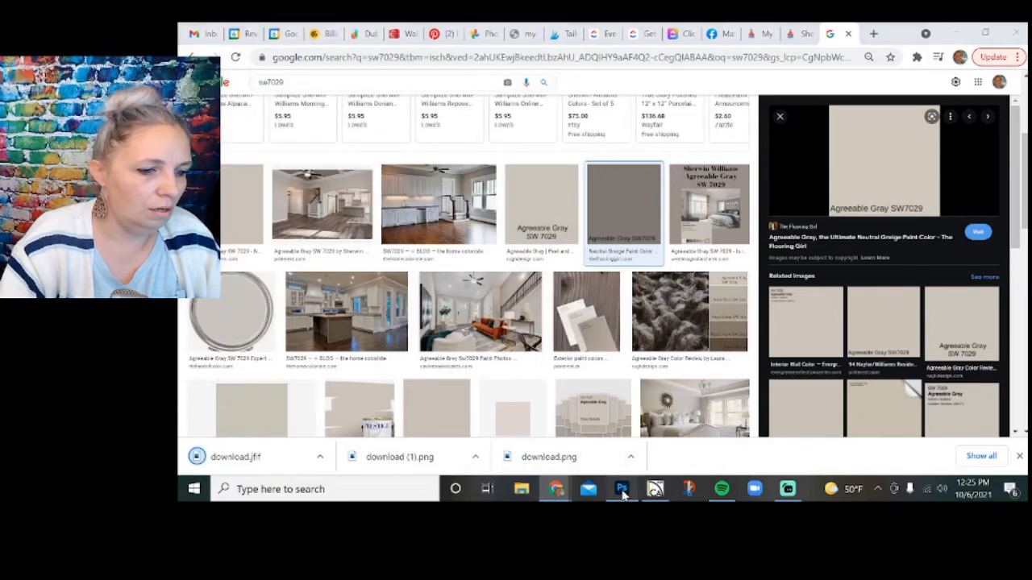
# Switch to Photoshop and place the Smoky Blue SW 7604 swatch, download (1), from the client's project folder onto the board.
pyautogui.click(622, 489)
pyautogui.click(522, 489)
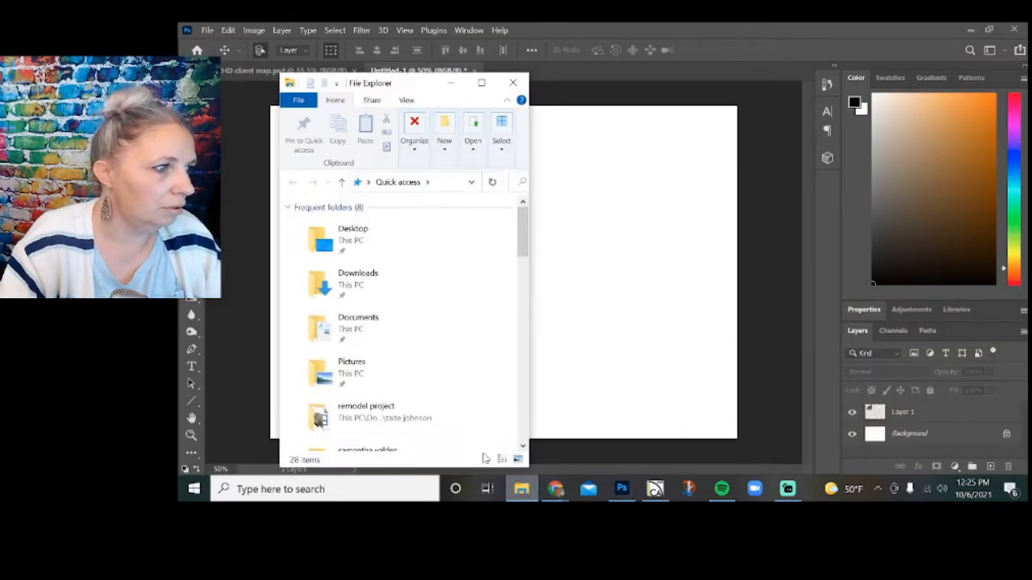
pyautogui.scroll(-5, 370, 345)
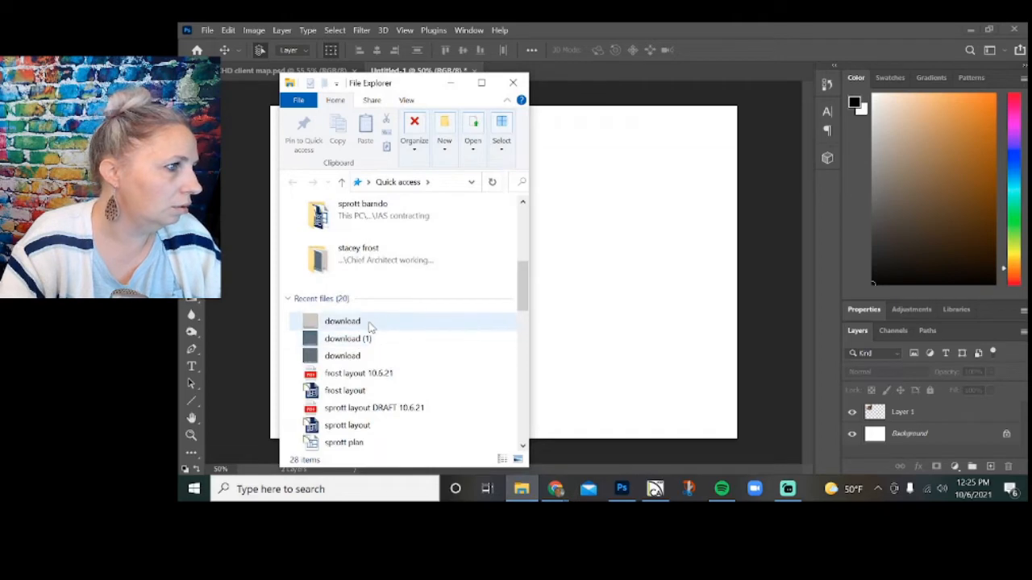
pyautogui.doubleClick(373, 250)
pyautogui.moveTo(330, 234); pyautogui.dragTo(628, 266)
pyautogui.click(817, 50)
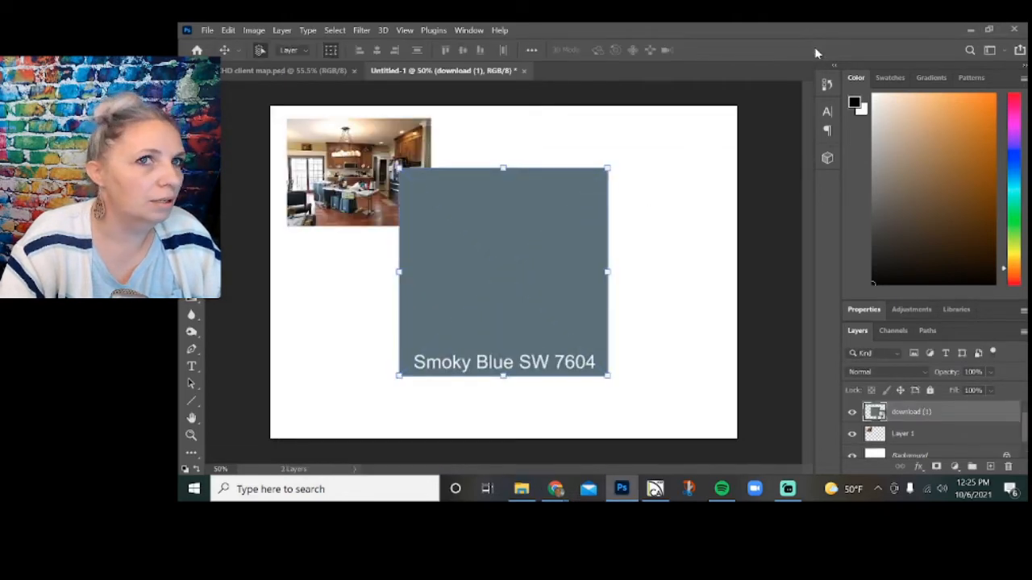
# Place the Agreeable Gray SW7029 swatch from the client's project folder onto the board.
pyautogui.click(522, 488)
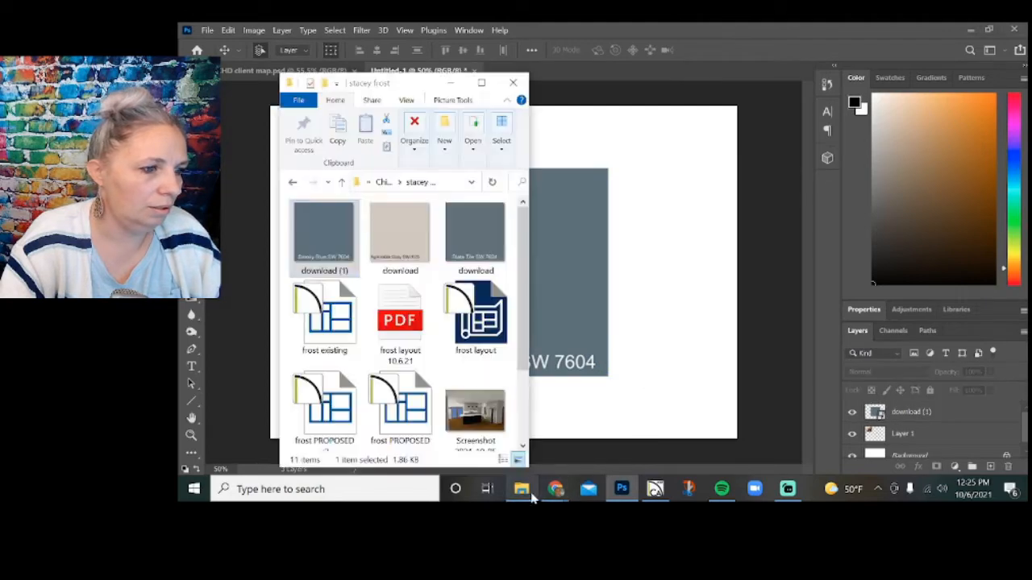
pyautogui.click(425, 255)
pyautogui.moveTo(645, 325); pyautogui.dragTo(646, 322)
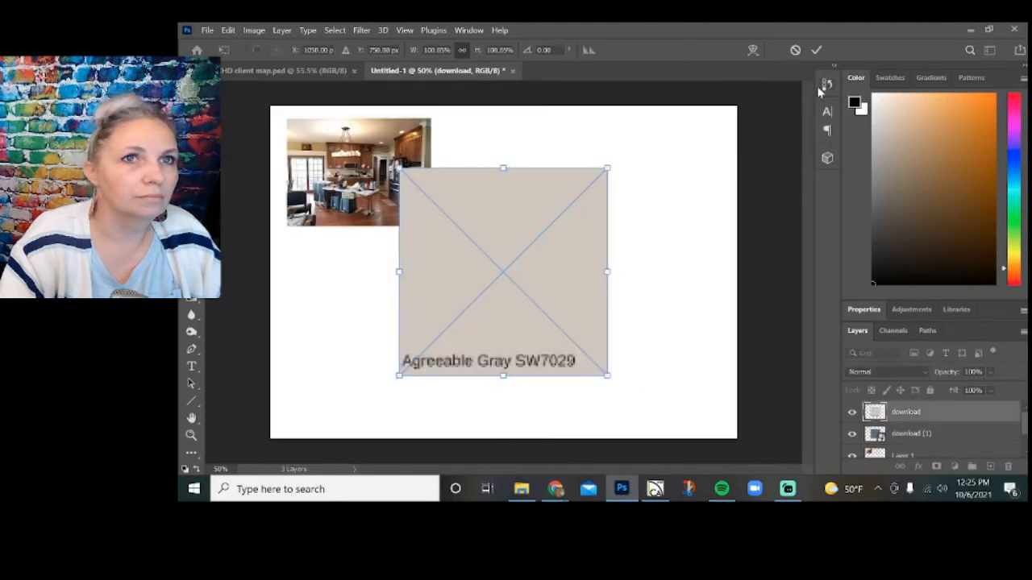
pyautogui.click(819, 51)
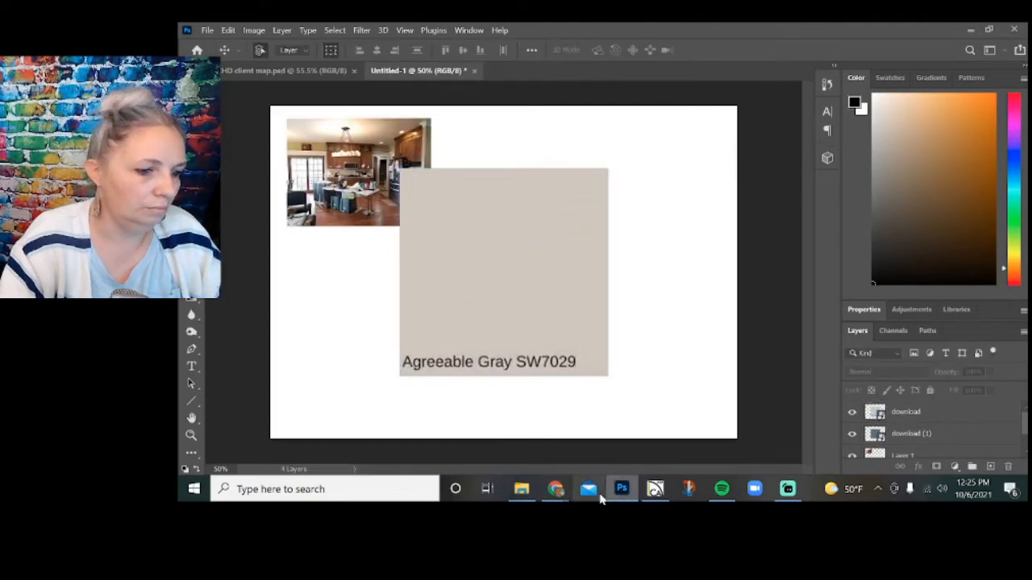
# Place the Slate Tile SW 7624 swatch from the client's project folder onto the board.
pyautogui.click(522, 489)
pyautogui.moveTo(476, 235); pyautogui.dragTo(641, 325)
pyautogui.click(817, 51)
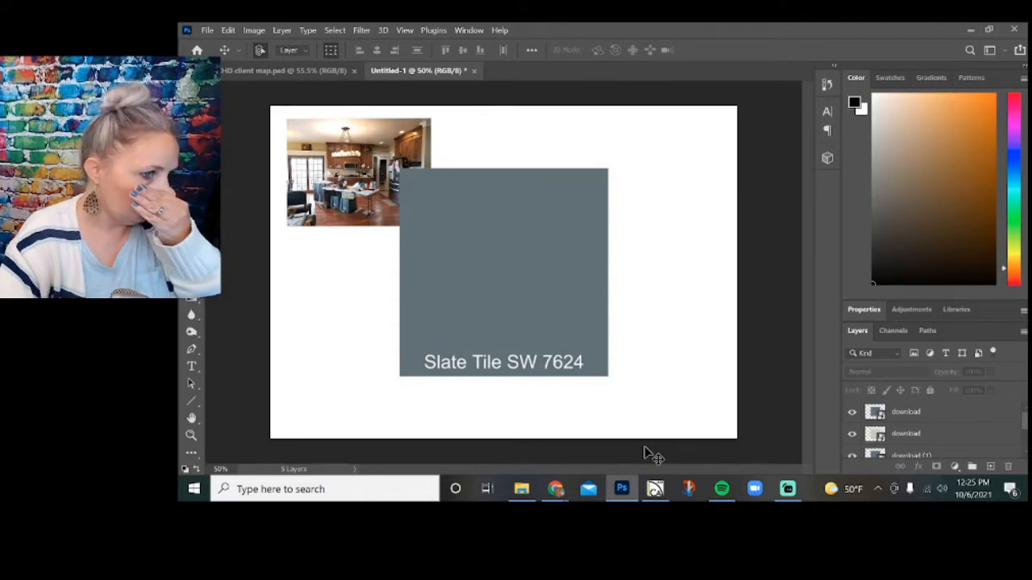
# Scale the Slate Tile swatch to about 50.43% and position it near the board's upper-right corner.
pyautogui.click(549, 286)
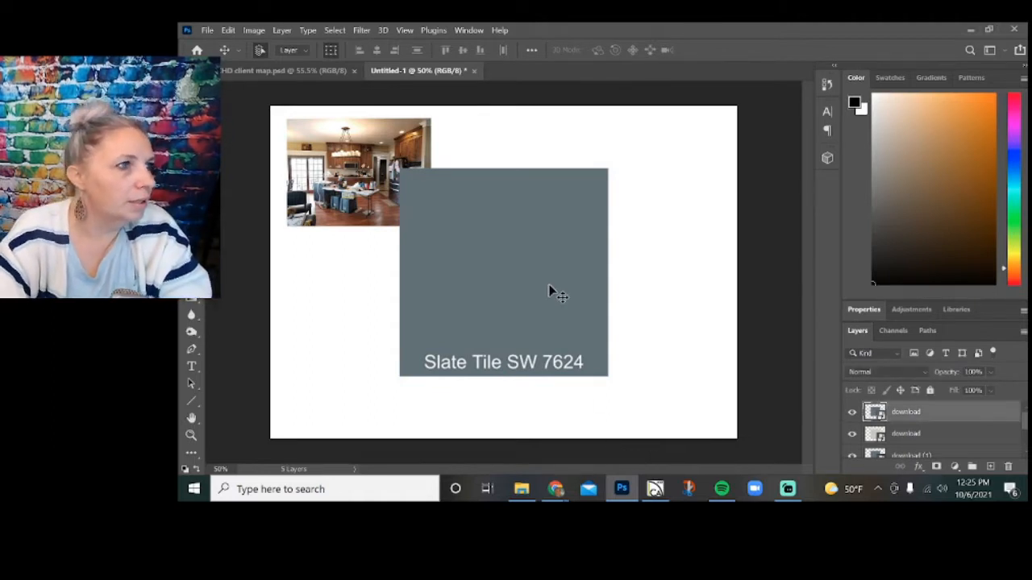
pyautogui.hotkey('ctrl', 't')
pyautogui.moveTo(400, 168); pyautogui.dragTo(473, 242)
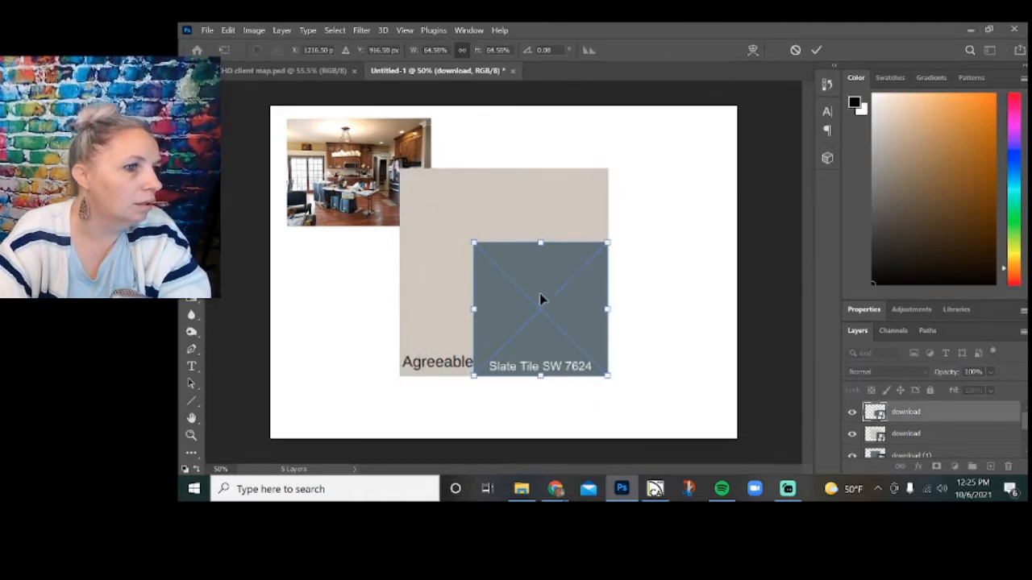
pyautogui.moveTo(540, 299); pyautogui.dragTo(632, 175)
pyautogui.moveTo(589, 121); pyautogui.dragTo(620, 145)
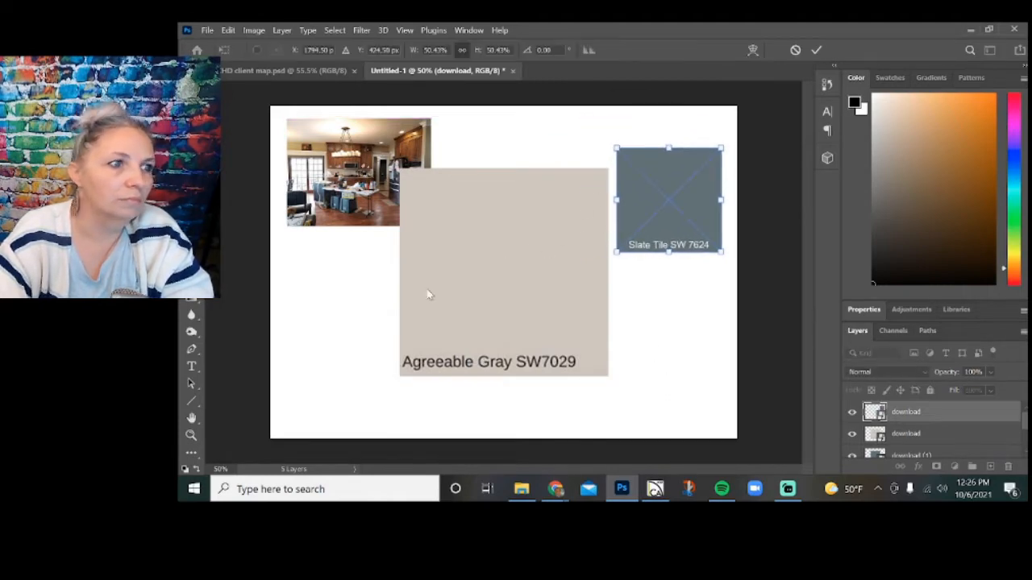
pyautogui.press('Return')
# Shrink the Agreeable Gray swatch to roughly half size and place it below the kitchen photo near the board's lower-left corner.
pyautogui.click(553, 188)
pyautogui.moveTo(605, 168); pyautogui.dragTo(347, 345)
pyautogui.click(684, 366)
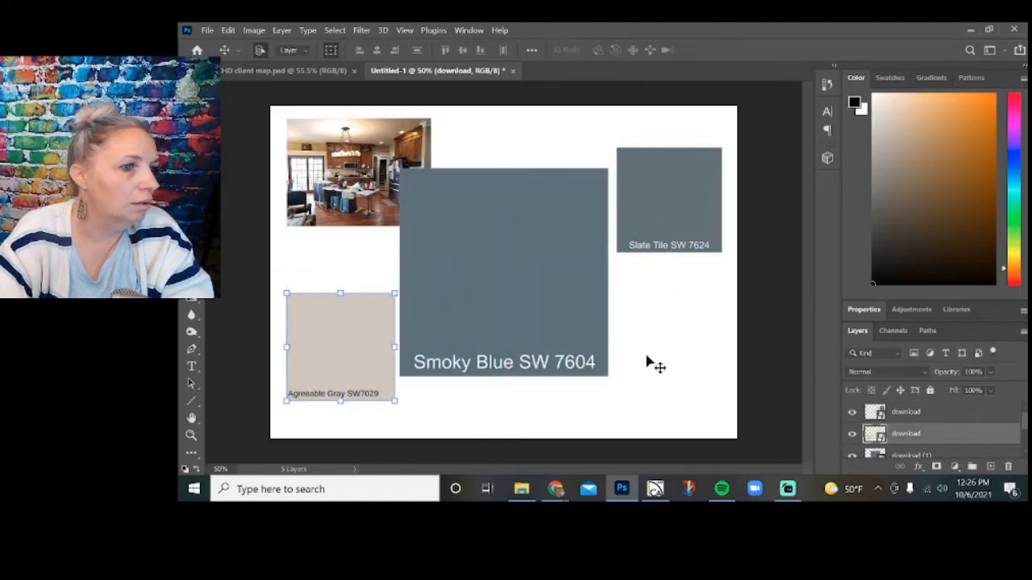
pyautogui.click(665, 357)
# Scale the Smoky Blue swatch to about 50.53%, compare it against Slate Tile, and align it directly below that swatch.
pyautogui.click(562, 312)
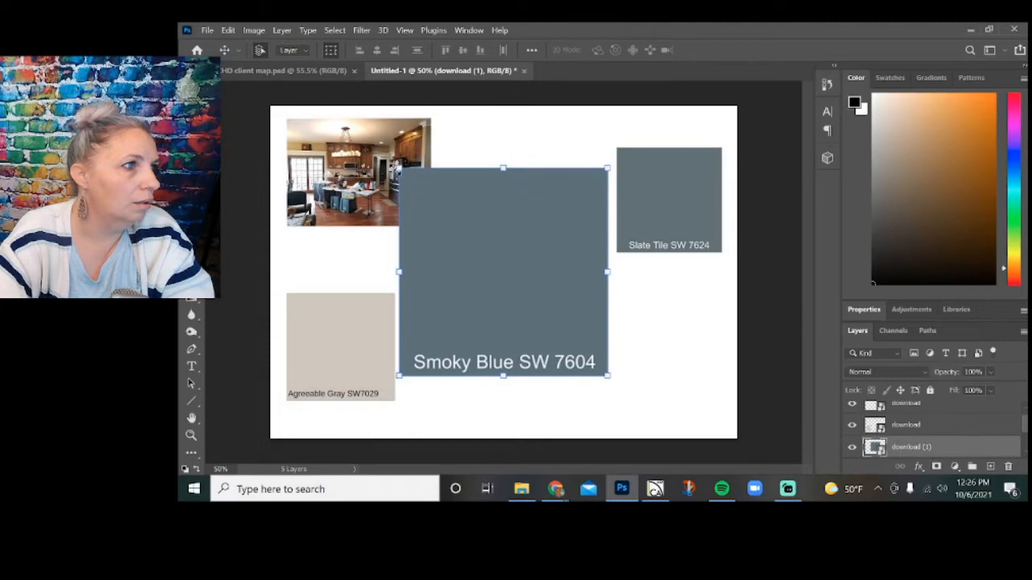
pyautogui.moveTo(398, 168); pyautogui.dragTo(617, 216)
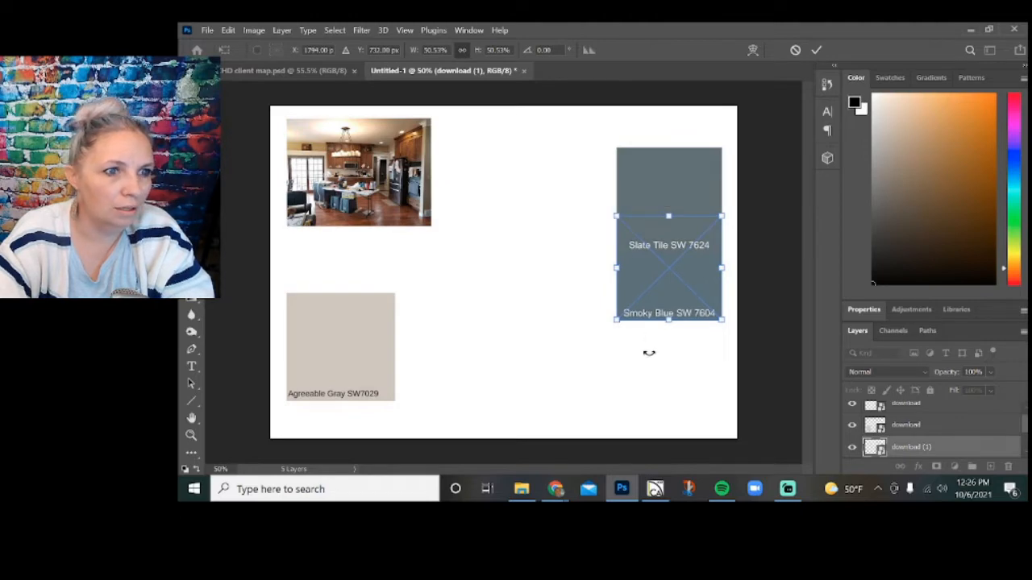
pyautogui.moveTo(651, 299); pyautogui.dragTo(591, 267)
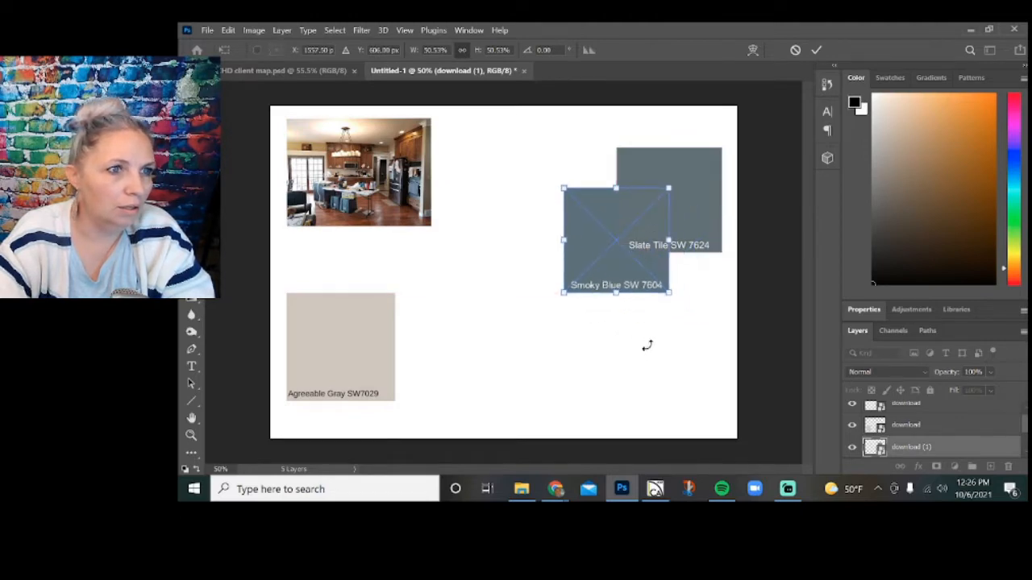
pyautogui.click(816, 51)
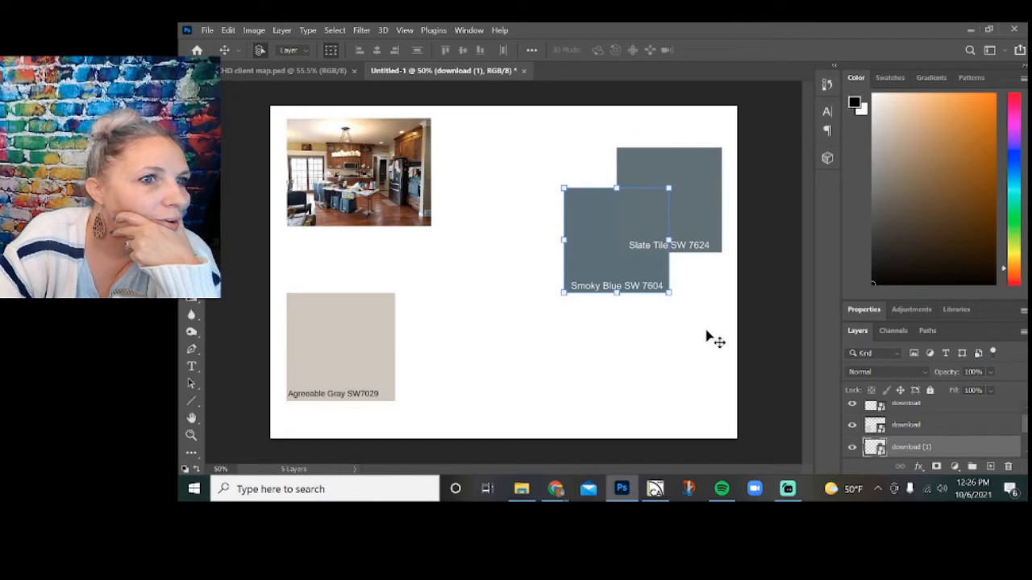
pyautogui.moveTo(595, 248); pyautogui.dragTo(642, 322)
# Move the Agreeable Gray swatch between the kitchen photo and Slate Tile, and scale it to about 59.06%.
pyautogui.moveTo(336, 340); pyautogui.dragTo(553, 164)
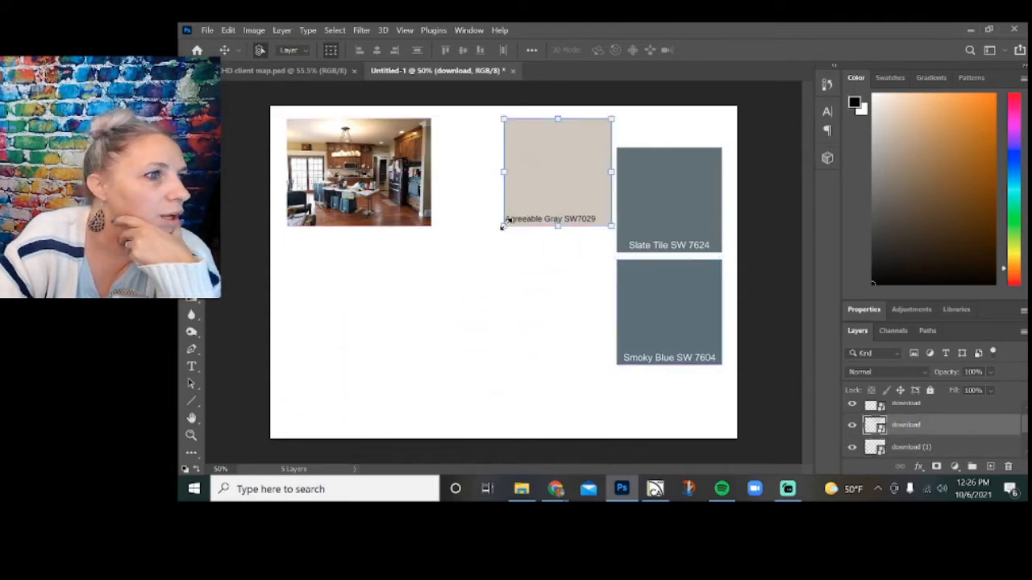
pyautogui.moveTo(503, 225); pyautogui.dragTo(449, 319)
pyautogui.hotkey('ctrl', 'z')
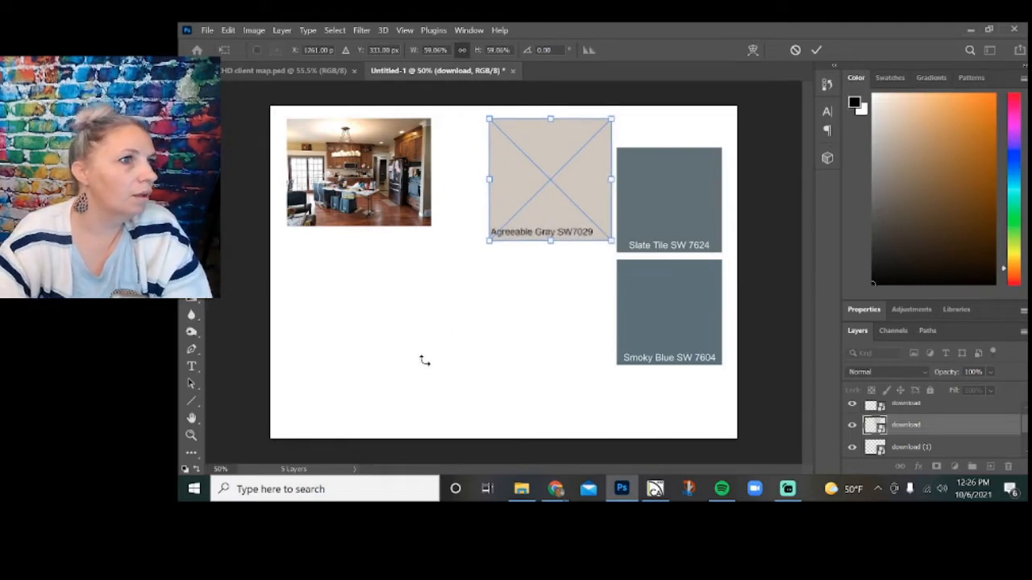
pyautogui.click(355, 325)
pyautogui.click(436, 343)
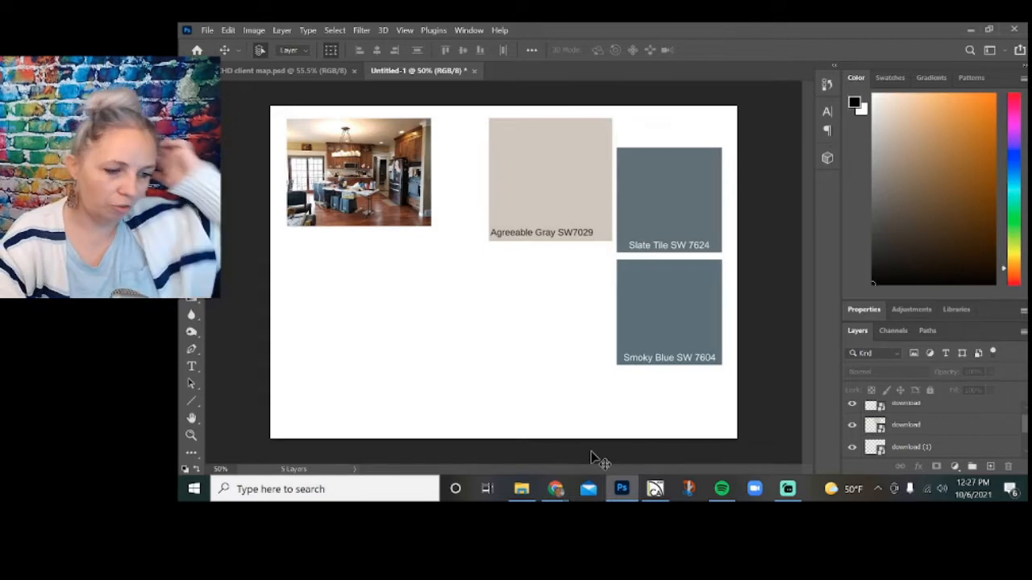
# Switch to Chrome and search Google Images for wood flooring.
pyautogui.click(555, 489)
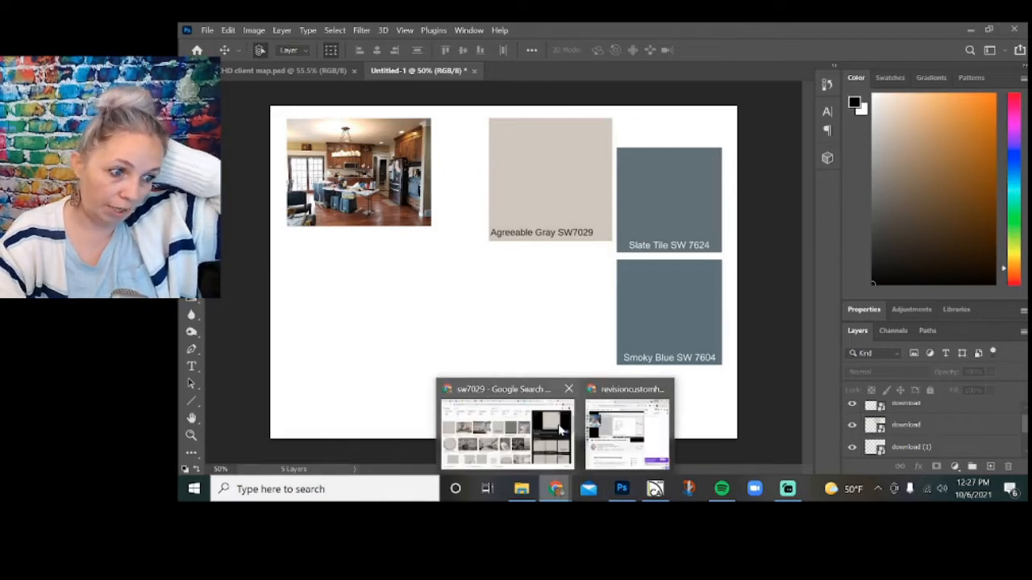
pyautogui.click(508, 424)
pyautogui.scroll(3, 742, 252)
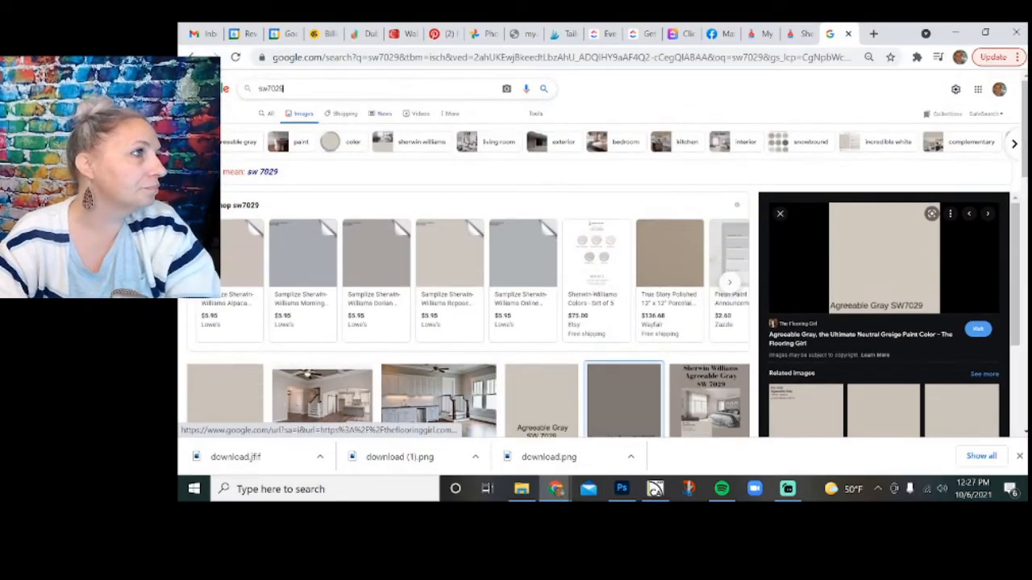
pyautogui.doubleClick(271, 88)
pyautogui.write('wood flooring')
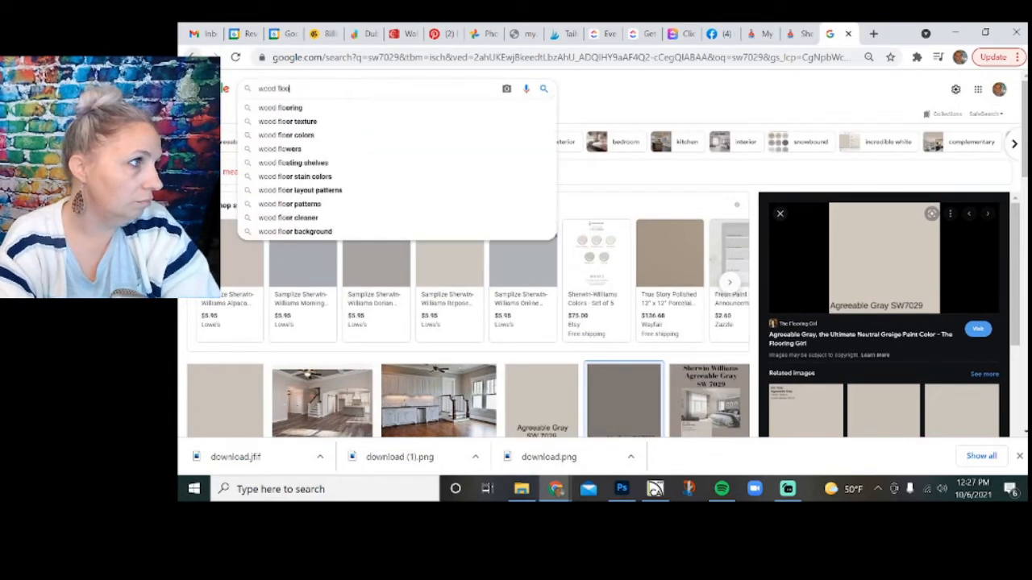
pyautogui.press('Return')
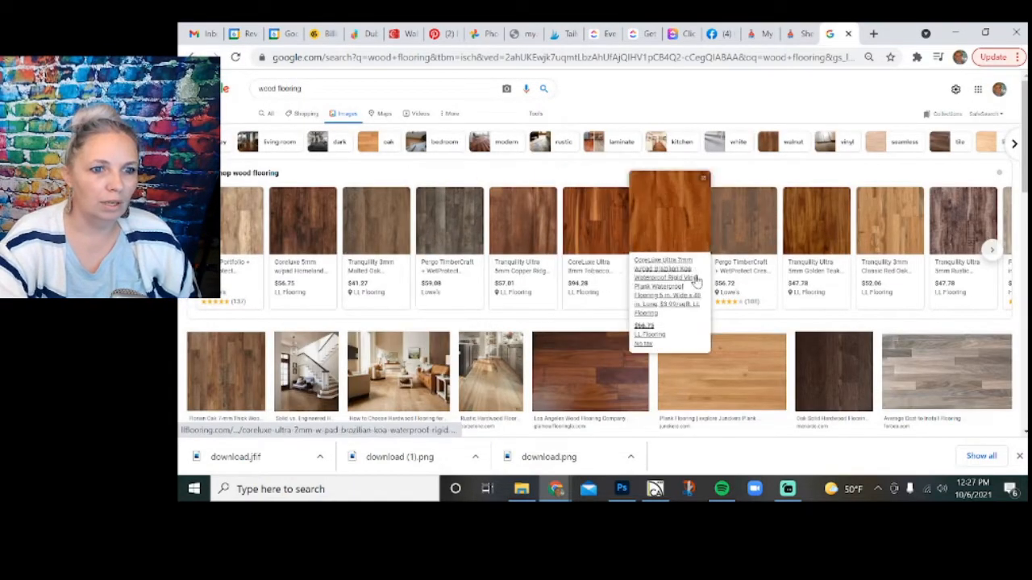
# Browse the wood flooring results for a suitable floor and open the Lowe's page for the Pergo TimberCraft + WetProtect Crest Ridge Hickory plank.
pyautogui.scroll(-3, 709, 249)
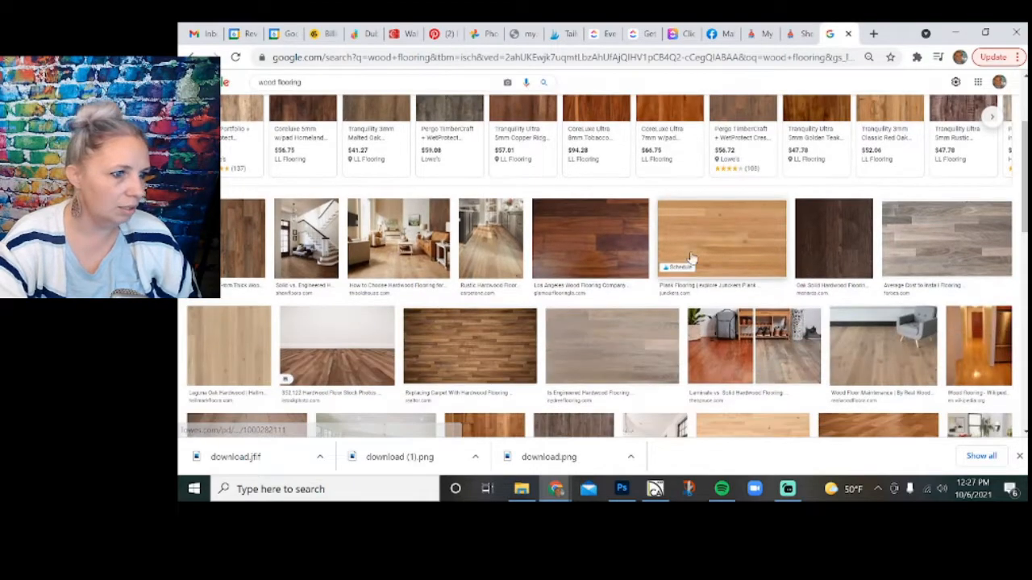
pyautogui.scroll(-1, 683, 252)
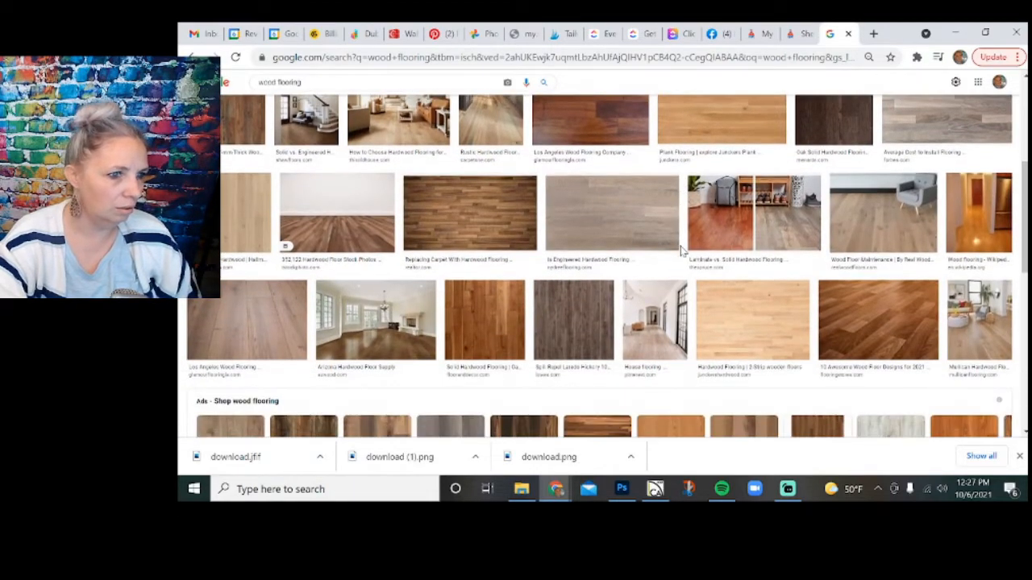
pyautogui.scroll(-2, 681, 252)
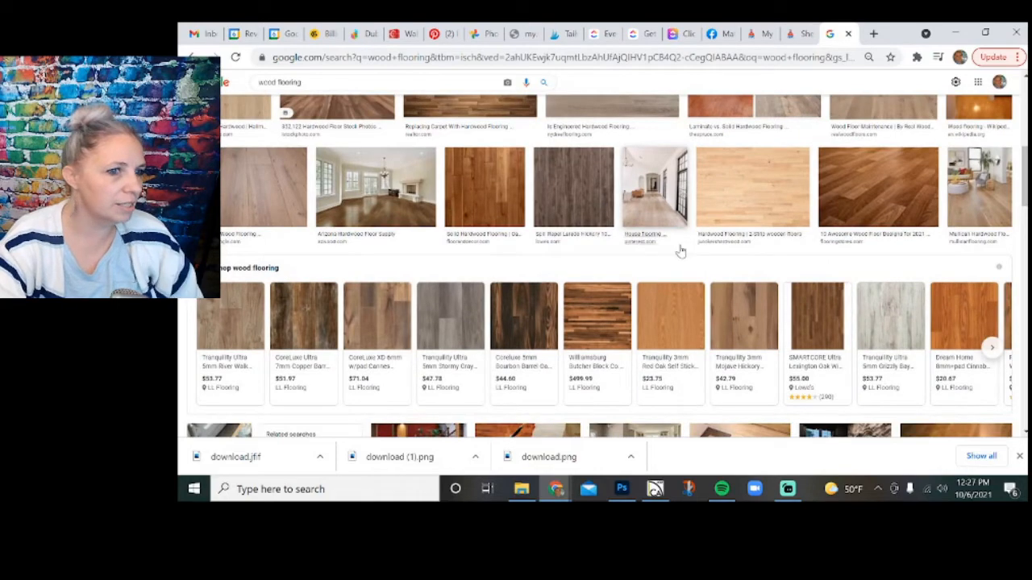
pyautogui.scroll(-2, 680, 251)
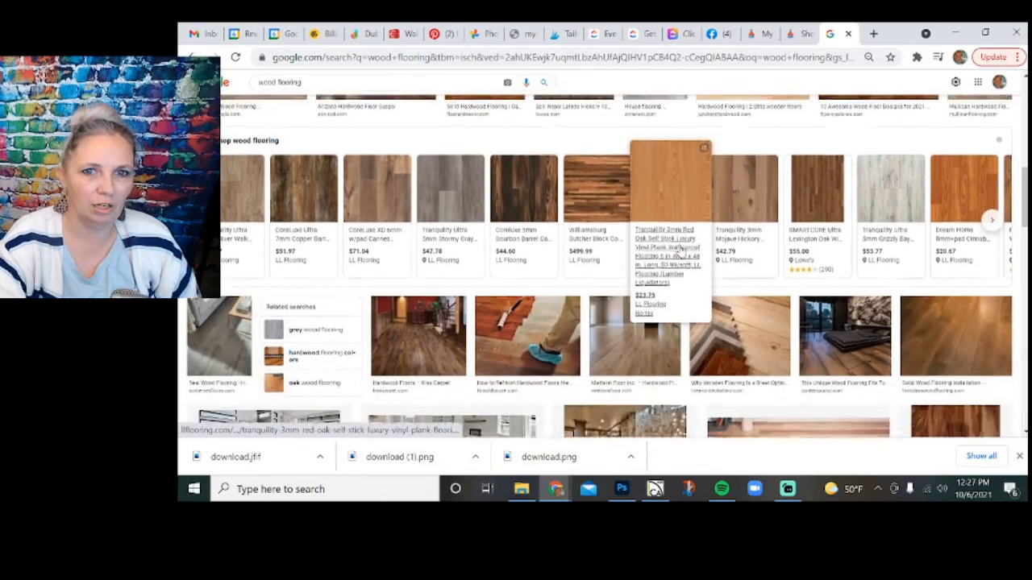
pyautogui.scroll(-3, 681, 250)
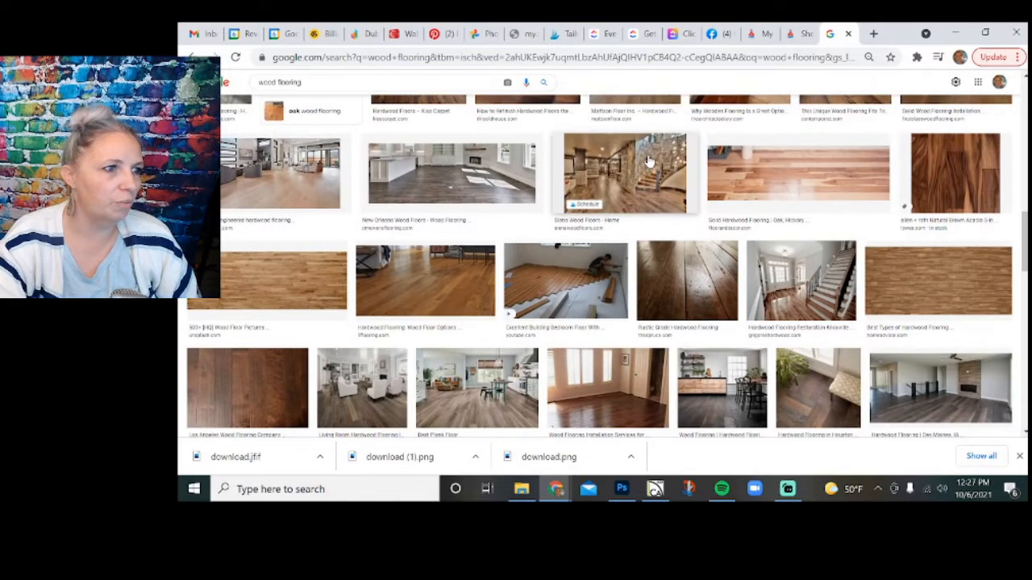
pyautogui.scroll(-1, 649, 161)
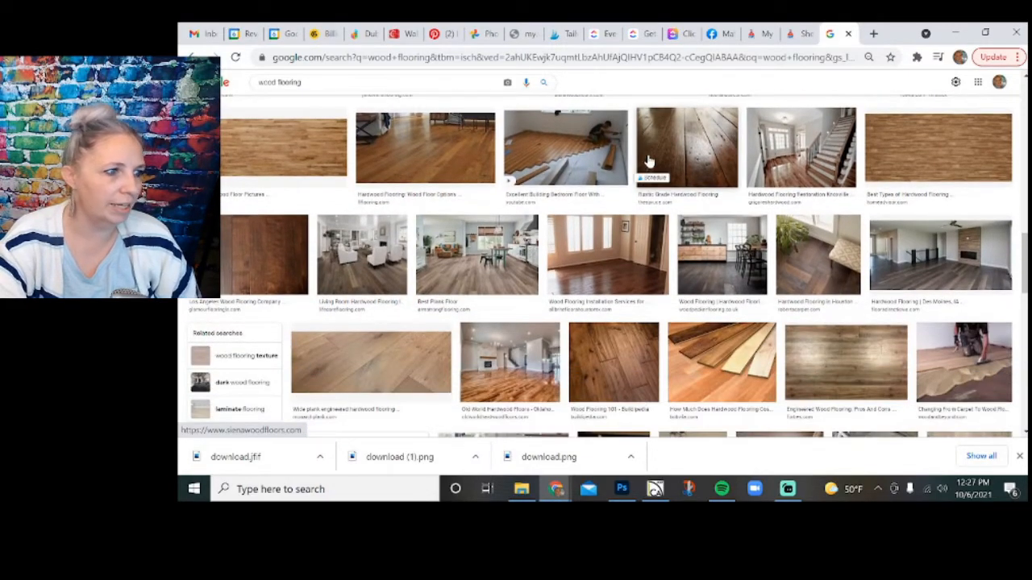
pyautogui.scroll(-3, 650, 161)
pyautogui.scroll(-3, 649, 161)
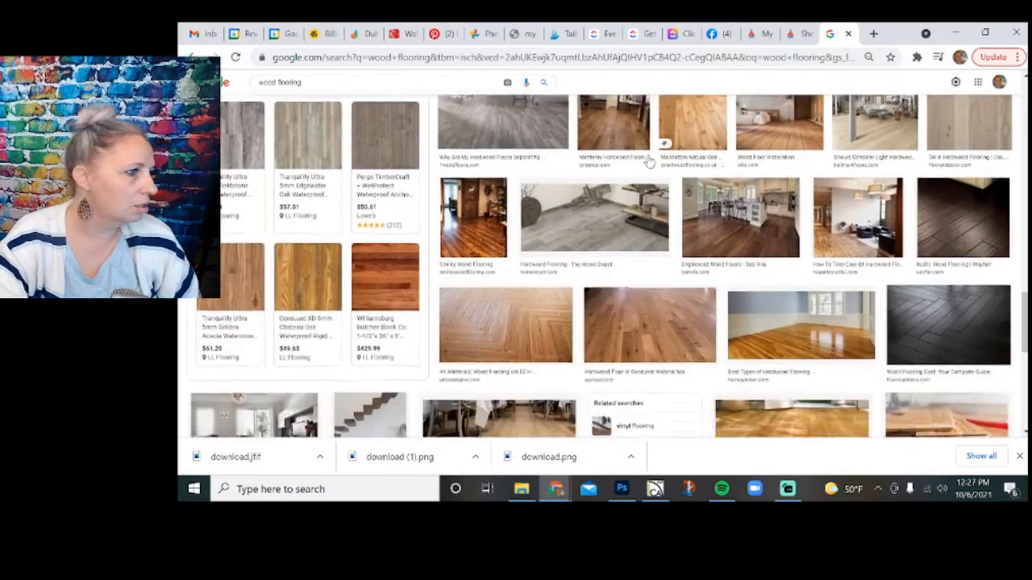
pyautogui.scroll(5, 442, 260)
pyautogui.scroll(-3, 441, 260)
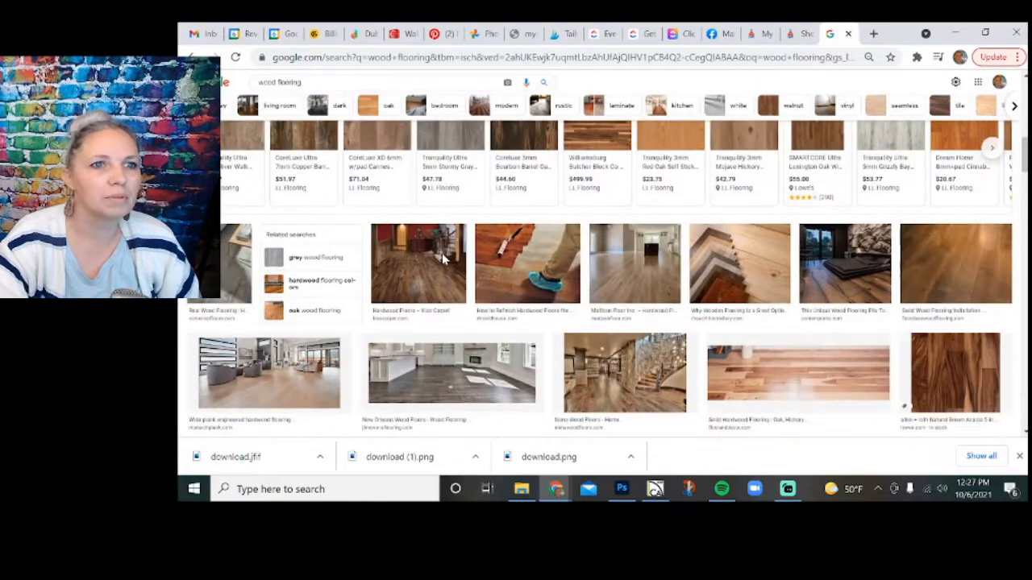
pyautogui.scroll(2, 441, 259)
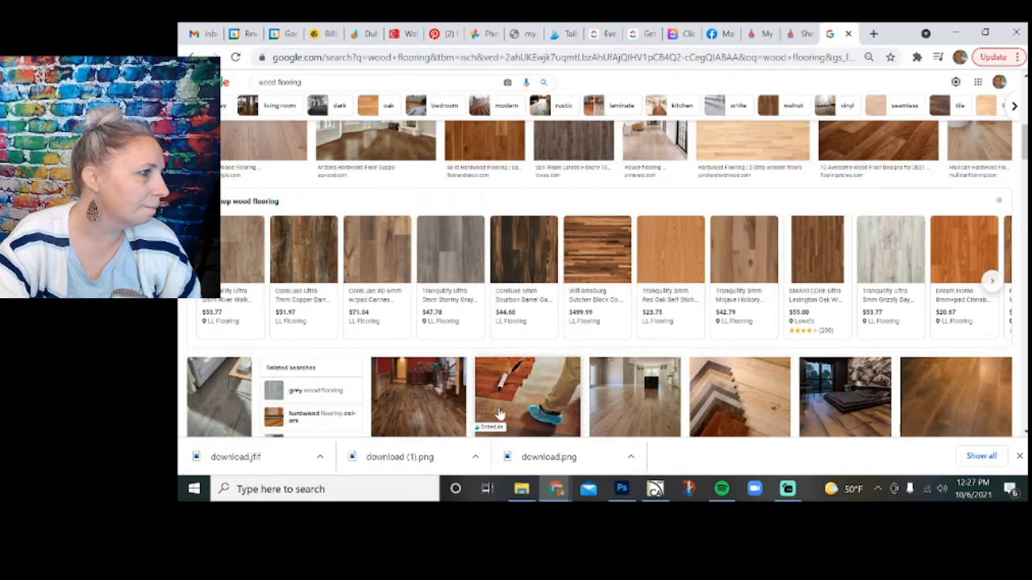
pyautogui.scroll(1, 479, 416)
pyautogui.scroll(3, 481, 416)
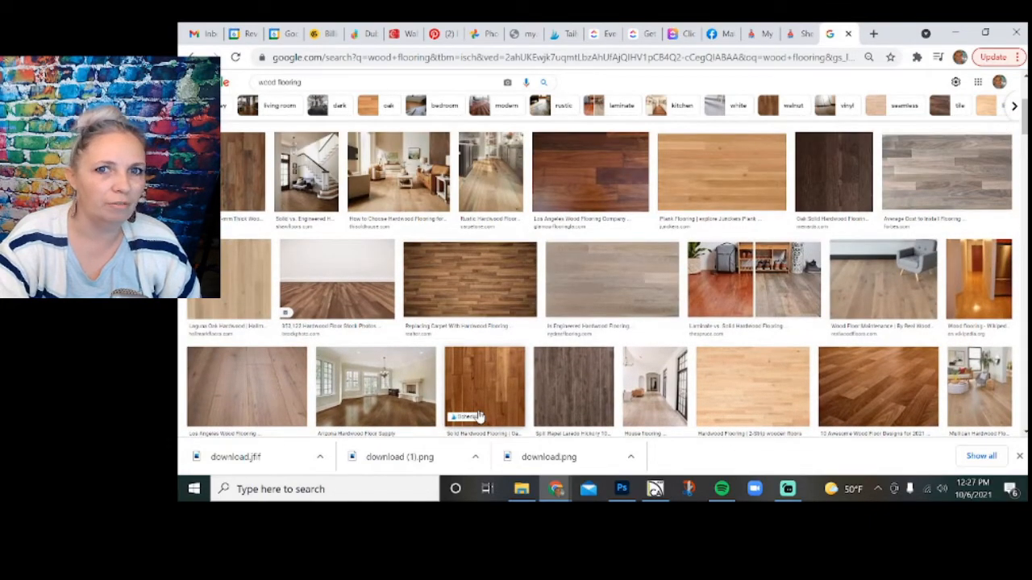
pyautogui.scroll(1, 479, 416)
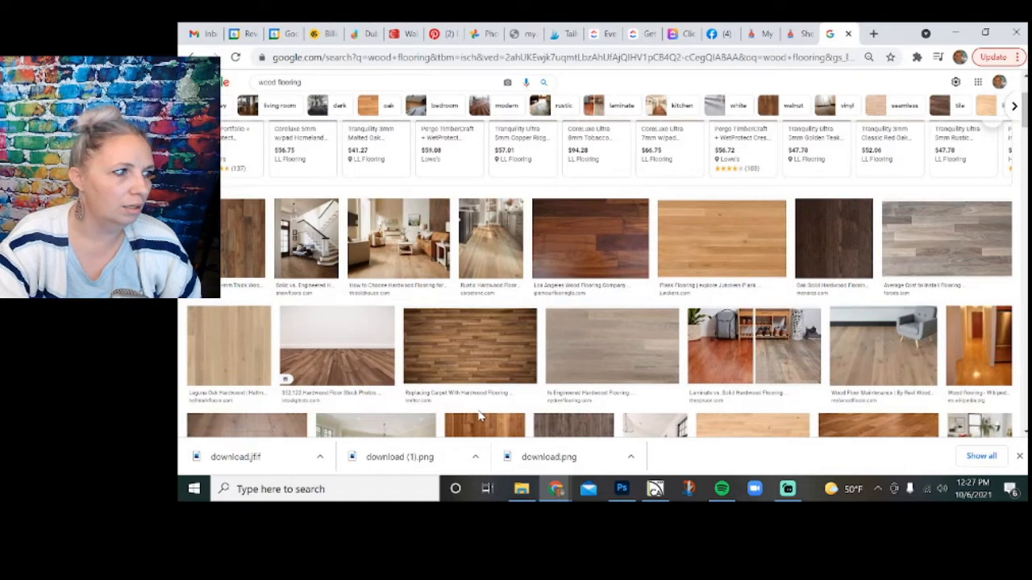
pyautogui.scroll(1, 479, 416)
pyautogui.scroll(1, 479, 416)
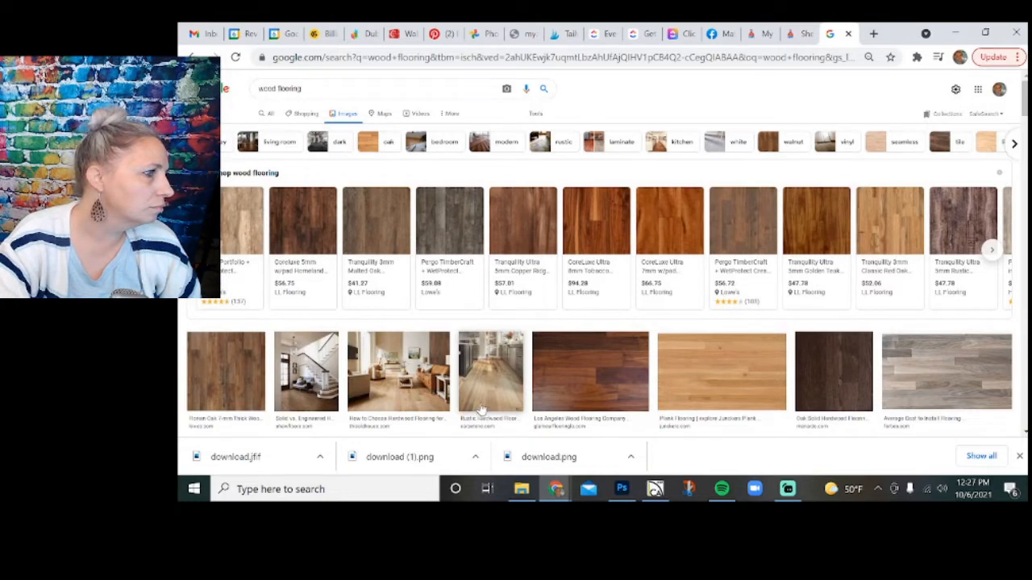
pyautogui.click(742, 231)
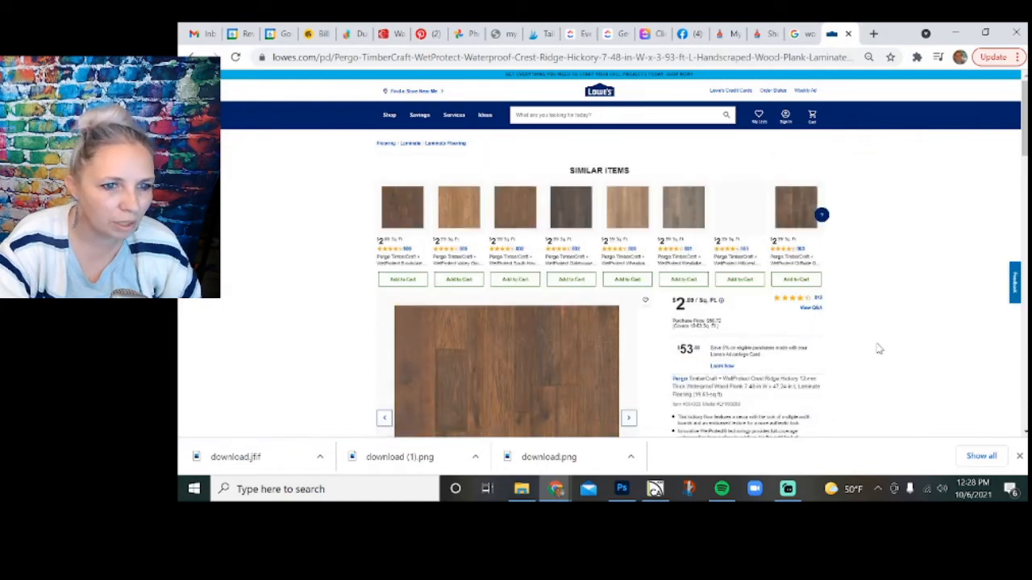
# Choose the South Haven Oak color for the Pergo plank and capture its full product image with Snip & Sketch.
pyautogui.click(765, 348)
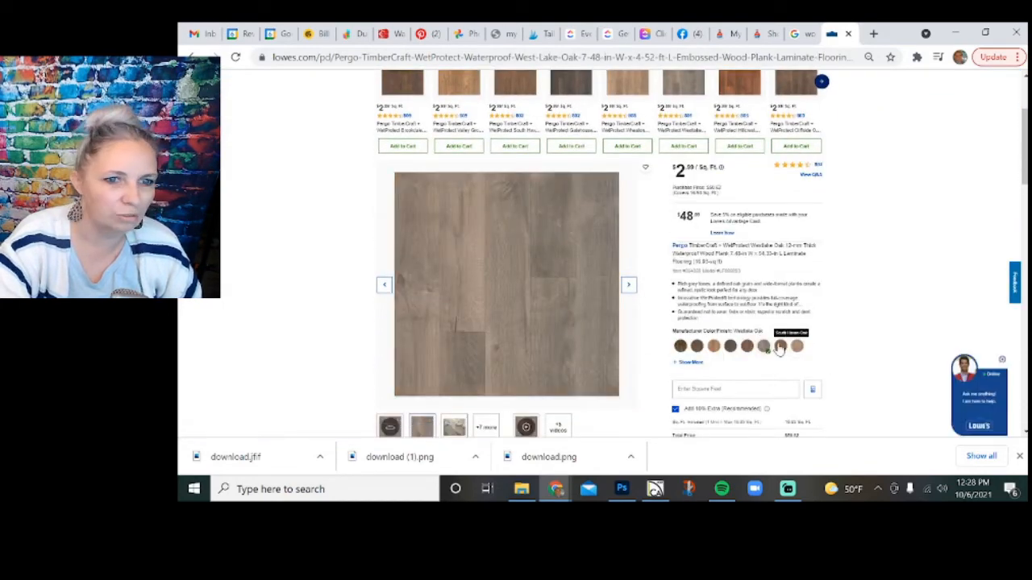
pyautogui.click(780, 347)
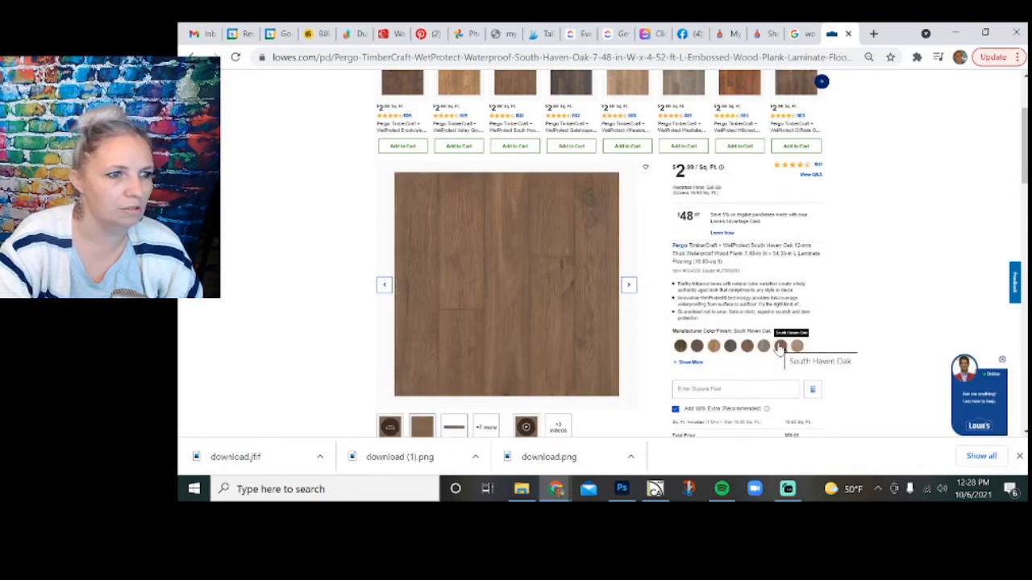
pyautogui.click(686, 490)
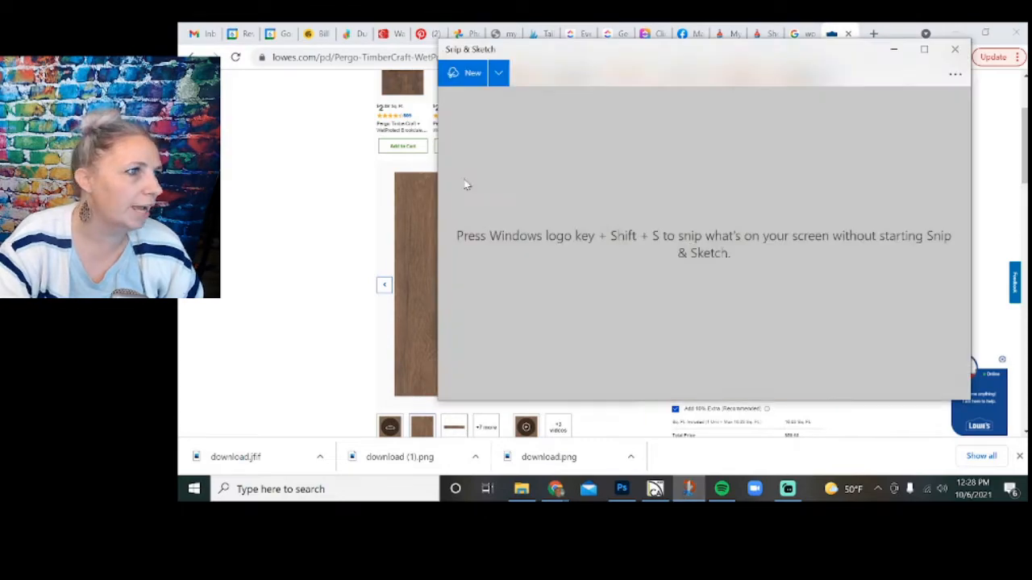
pyautogui.click(465, 73)
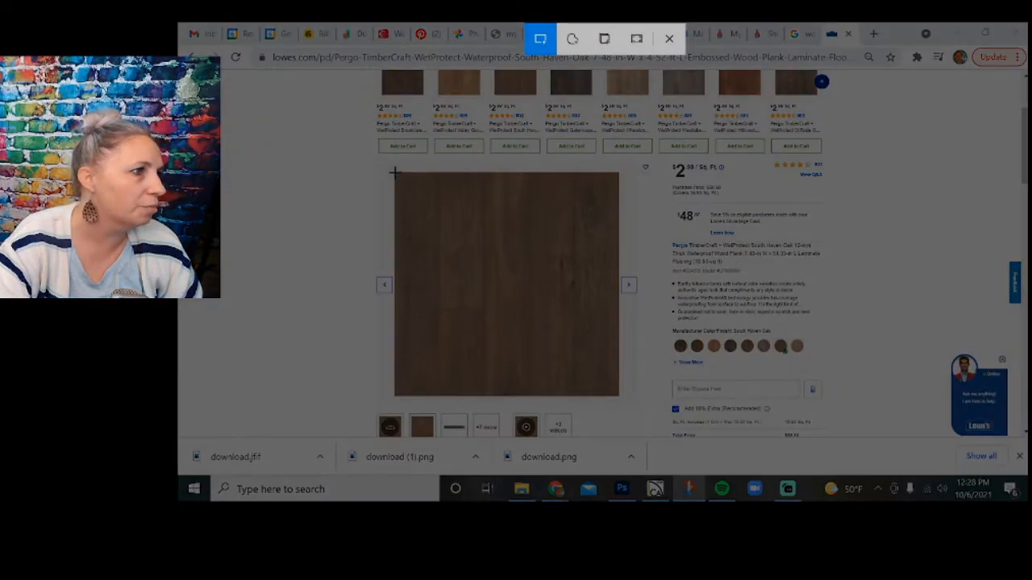
pyautogui.moveTo(394, 172)
pyautogui.mouseDown()
pyautogui.moveTo(468, 279)
pyautogui.moveTo(588, 384)
pyautogui.moveTo(619, 396)
pyautogui.mouseUp()
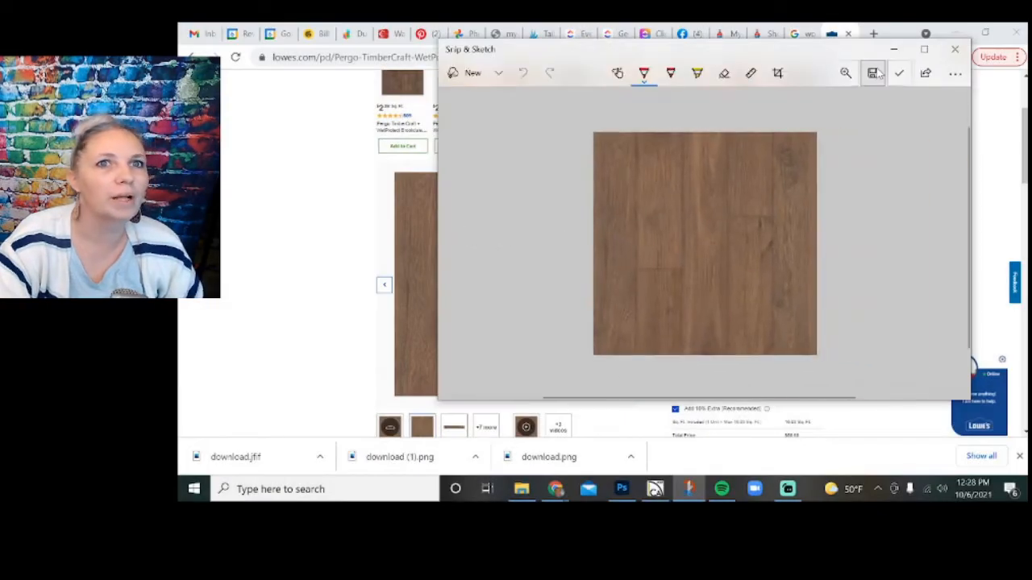
pyautogui.click(874, 73)
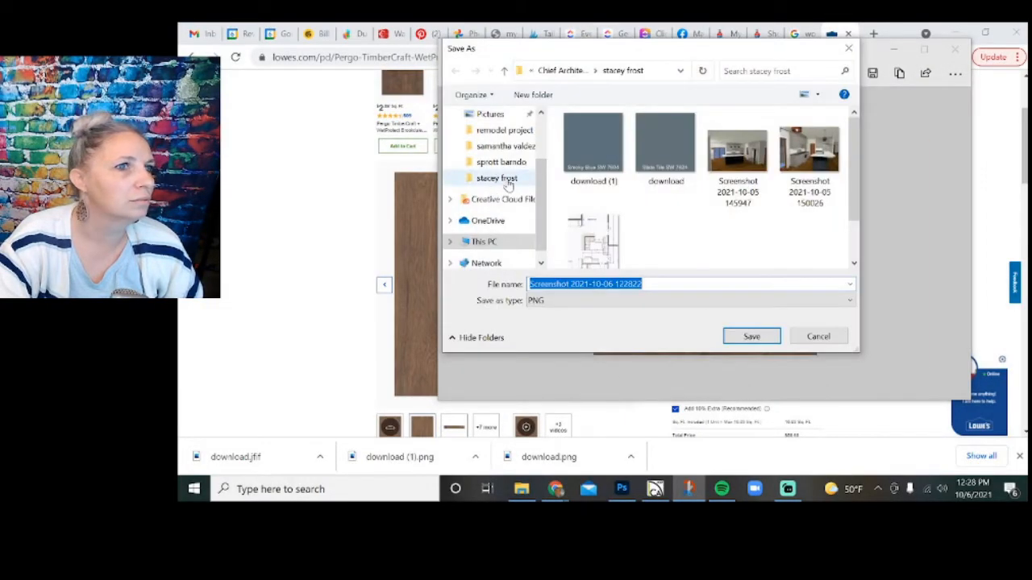
pyautogui.click(509, 185)
pyautogui.click(749, 336)
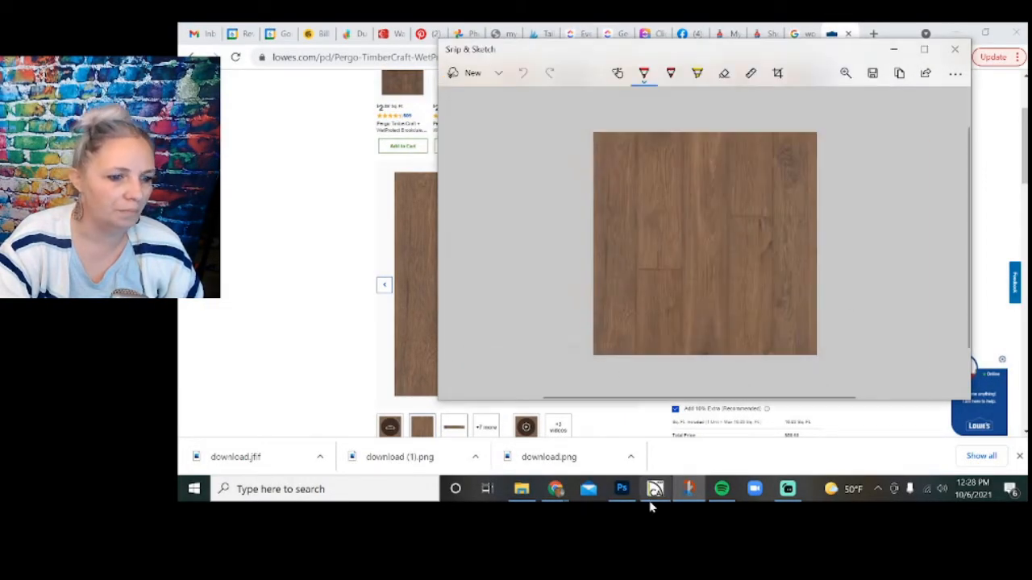
pyautogui.click(951, 49)
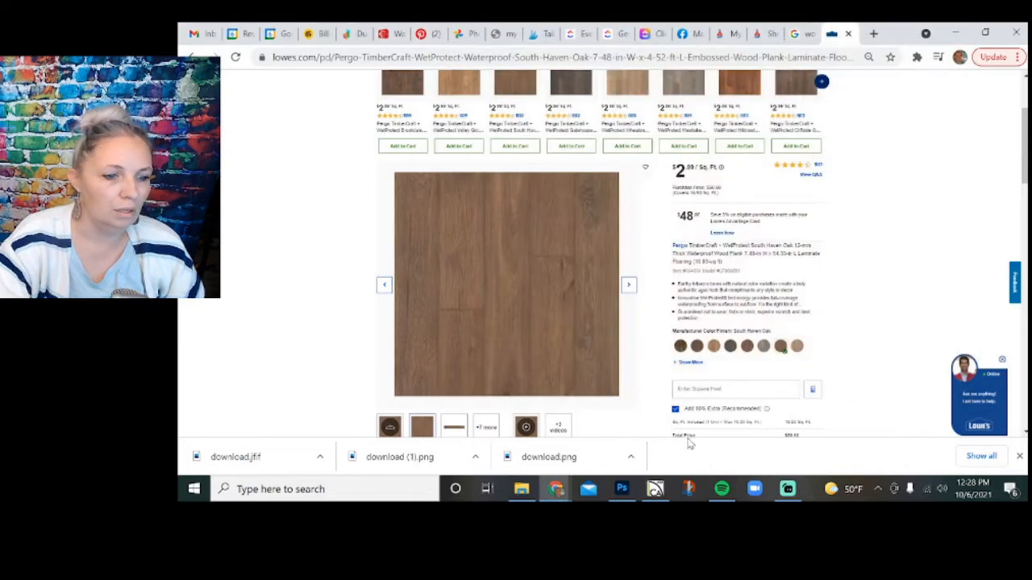
# Switch to Photoshop, place the saved flooring screenshot, scale it to about 76.59%, and align it below the Agreeable Gray swatch's right edge.
pyautogui.click(621, 489)
pyautogui.click(521, 488)
pyautogui.scroll(-3, 435, 346)
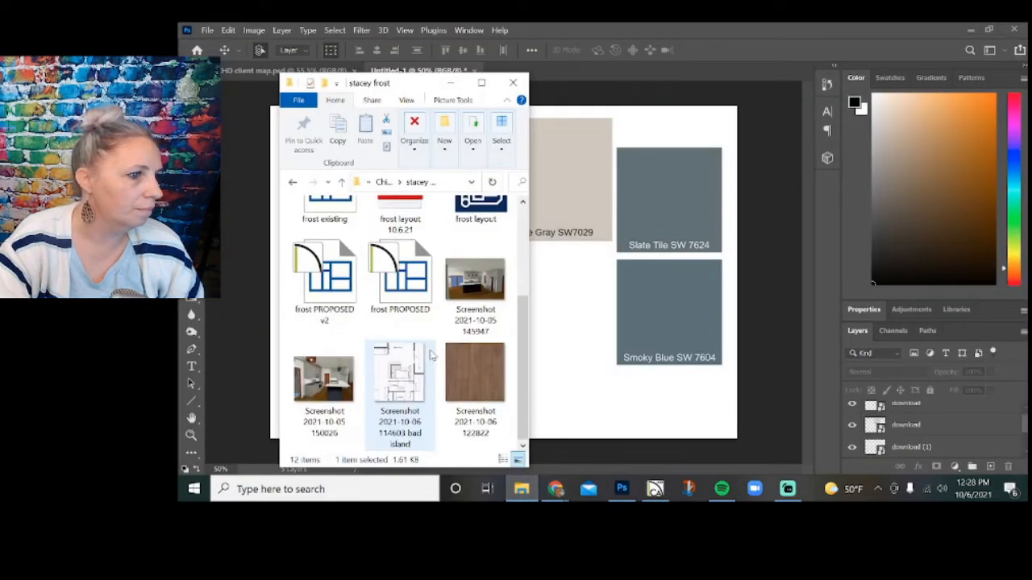
pyautogui.click(586, 362)
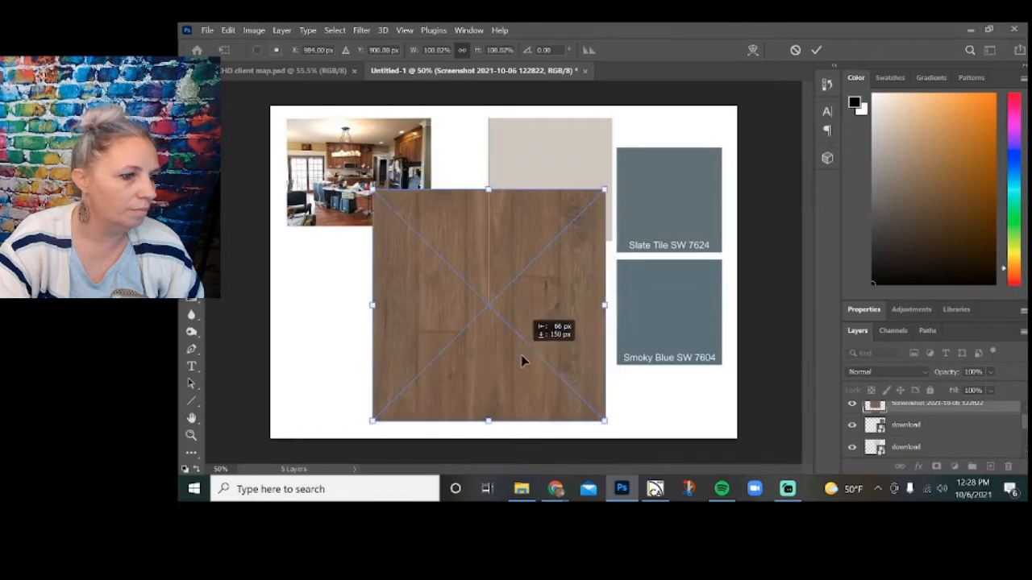
pyautogui.moveTo(367, 196); pyautogui.dragTo(423, 250)
pyautogui.moveTo(477, 317)
pyautogui.mouseDown()
pyautogui.moveTo(494, 308)
pyautogui.moveTo(487, 315)
pyautogui.mouseUp()
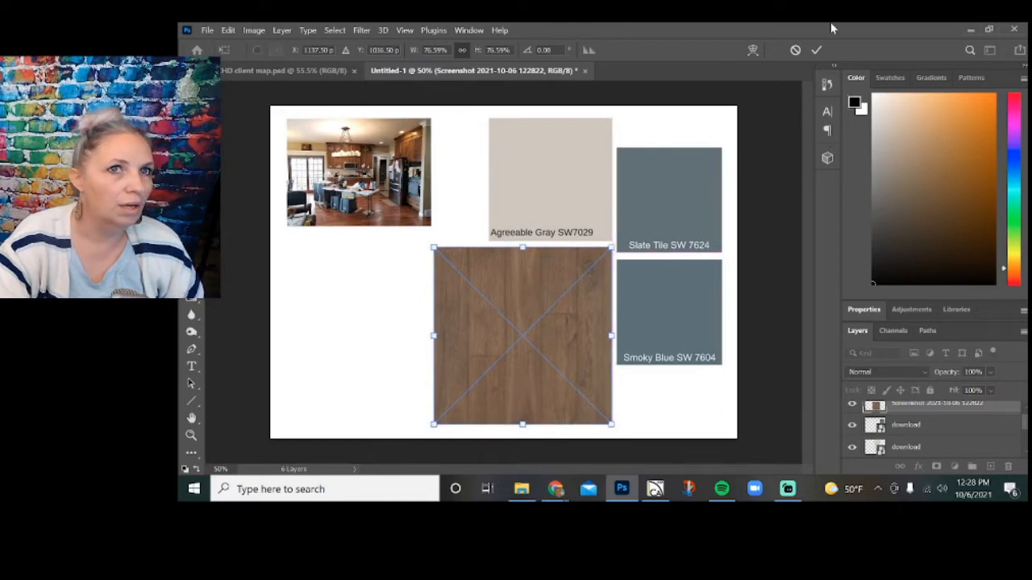
pyautogui.click(817, 50)
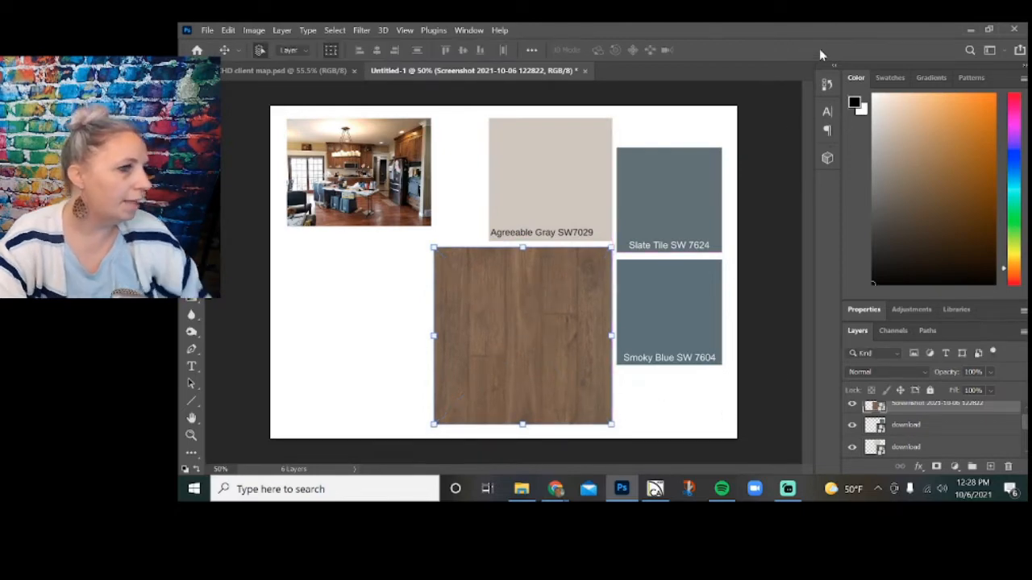
pyautogui.click(772, 138)
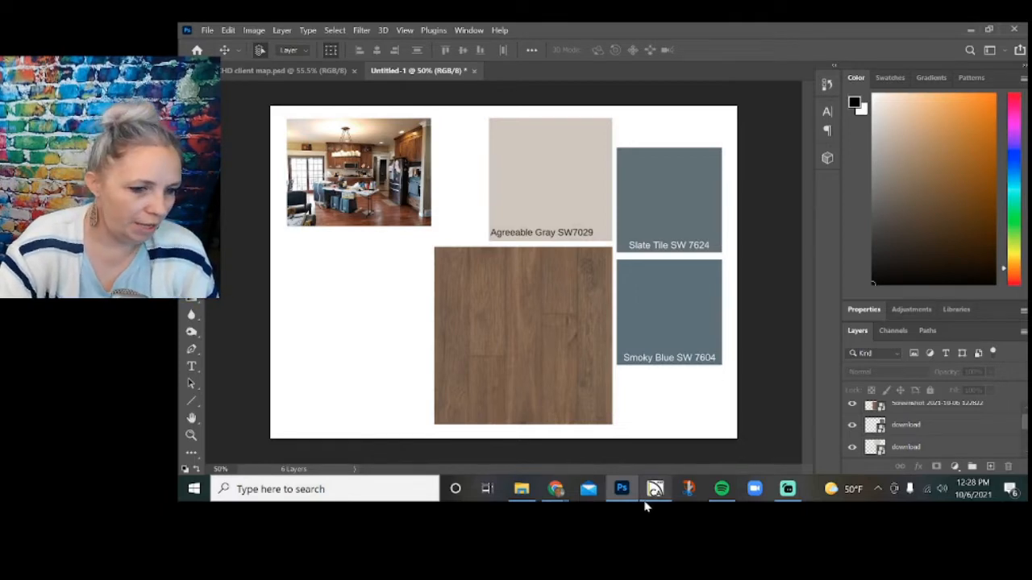
# Switch to Chrome, close the Lowe's product page, and search Google Images for "black light fixture".
pyautogui.moveTo(553, 493)
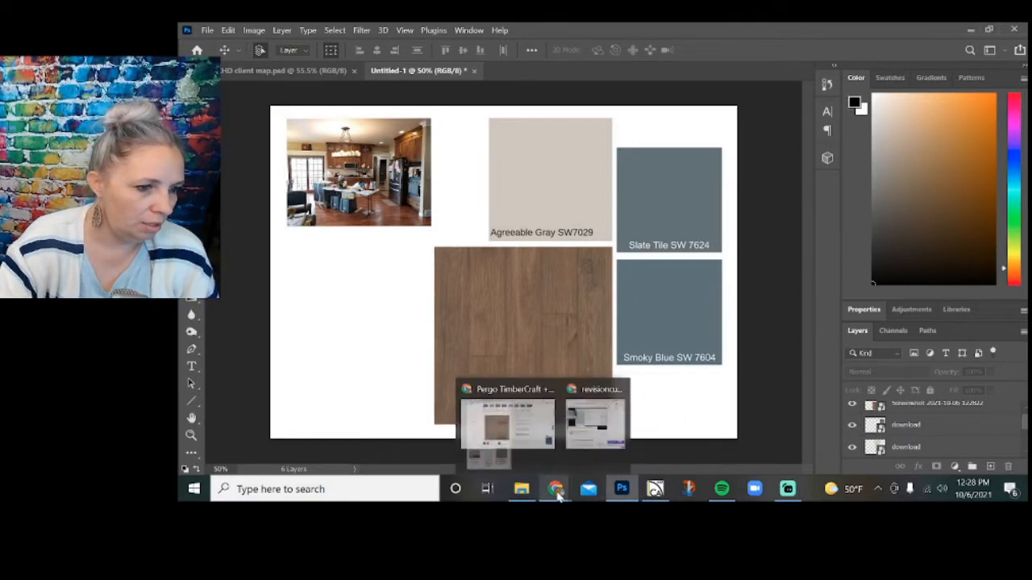
pyautogui.click(549, 435)
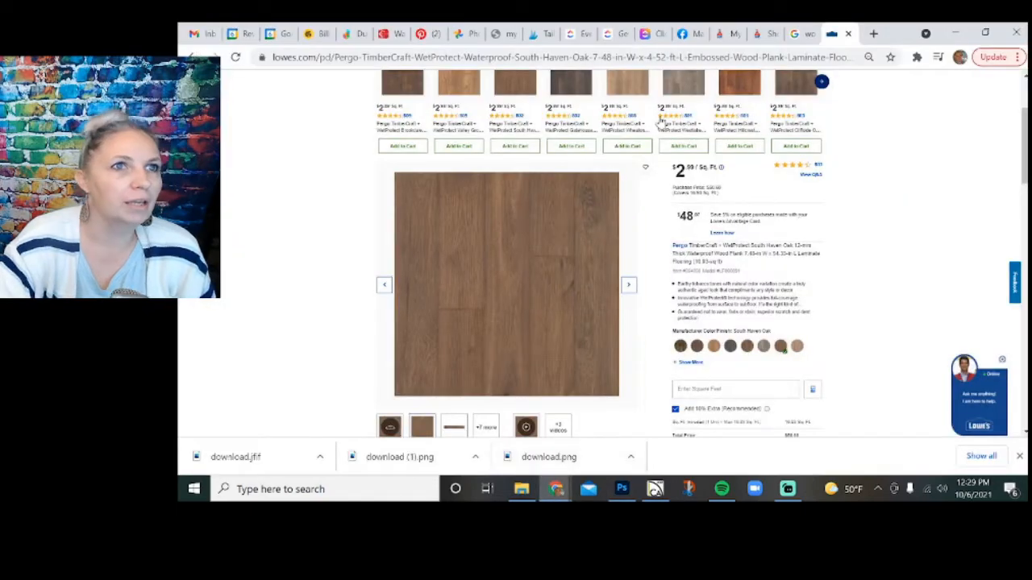
pyautogui.scroll(2, 589, 157)
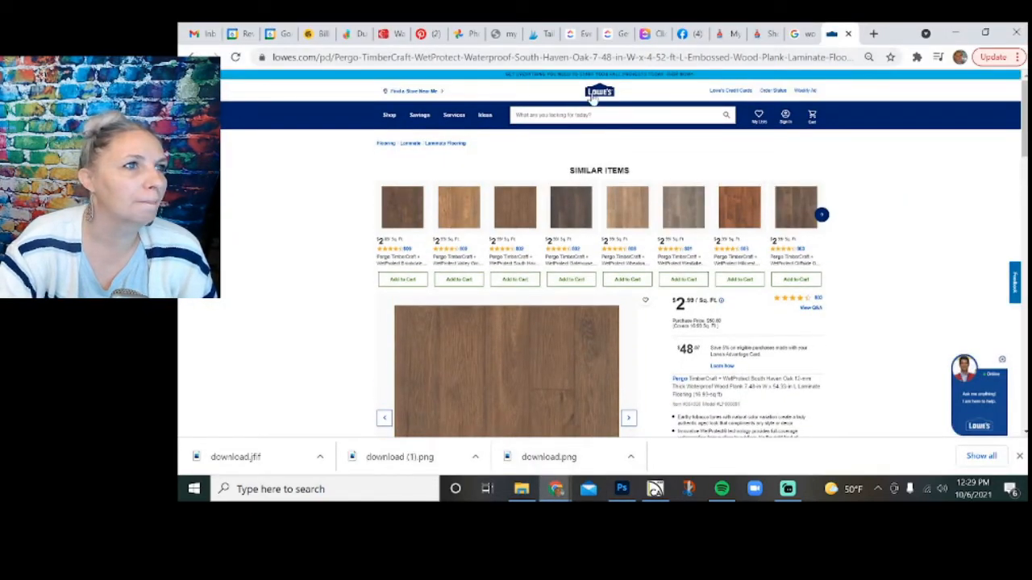
pyautogui.click(848, 33)
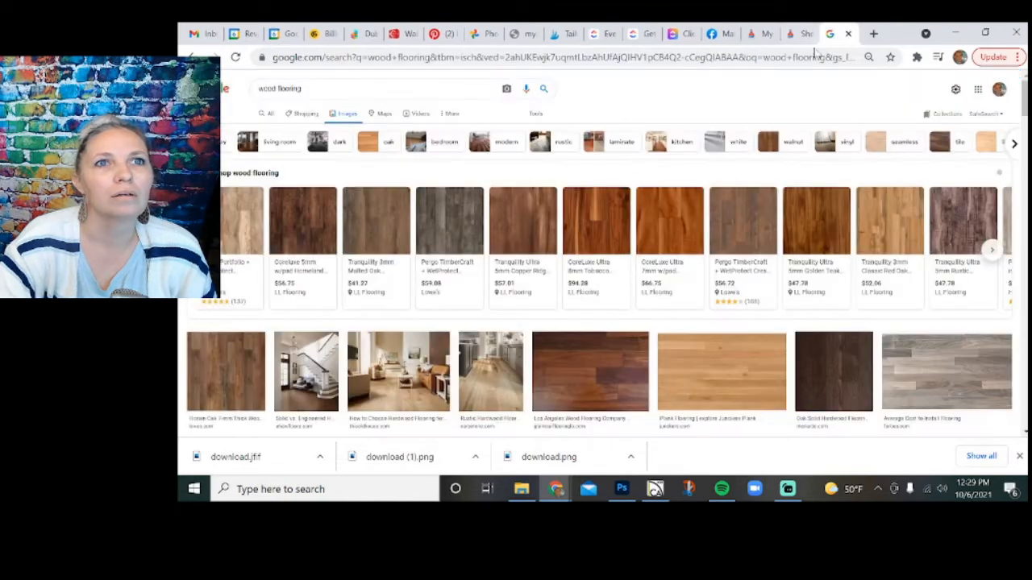
pyautogui.tripleClick(279, 89)
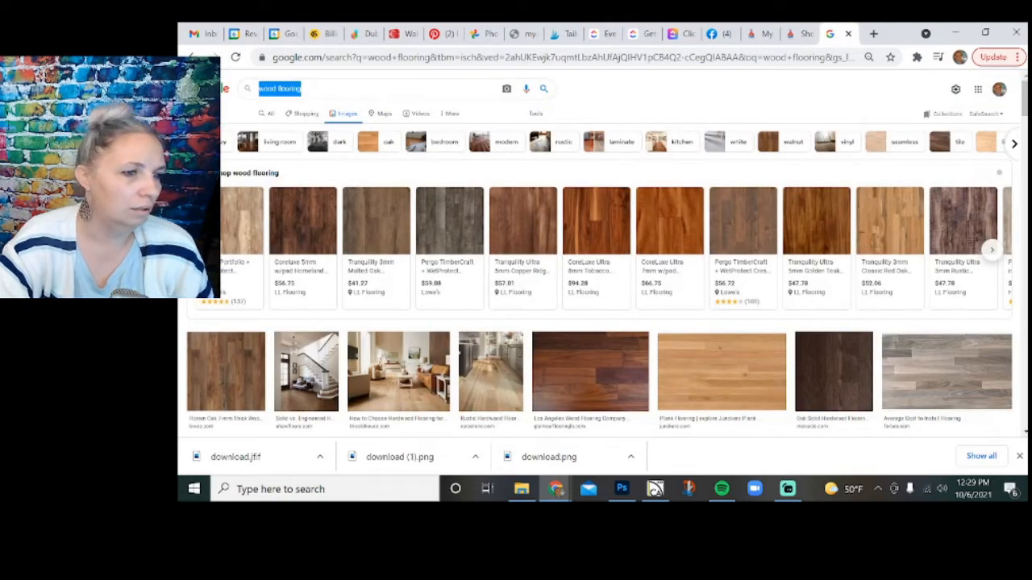
pyautogui.write('black')
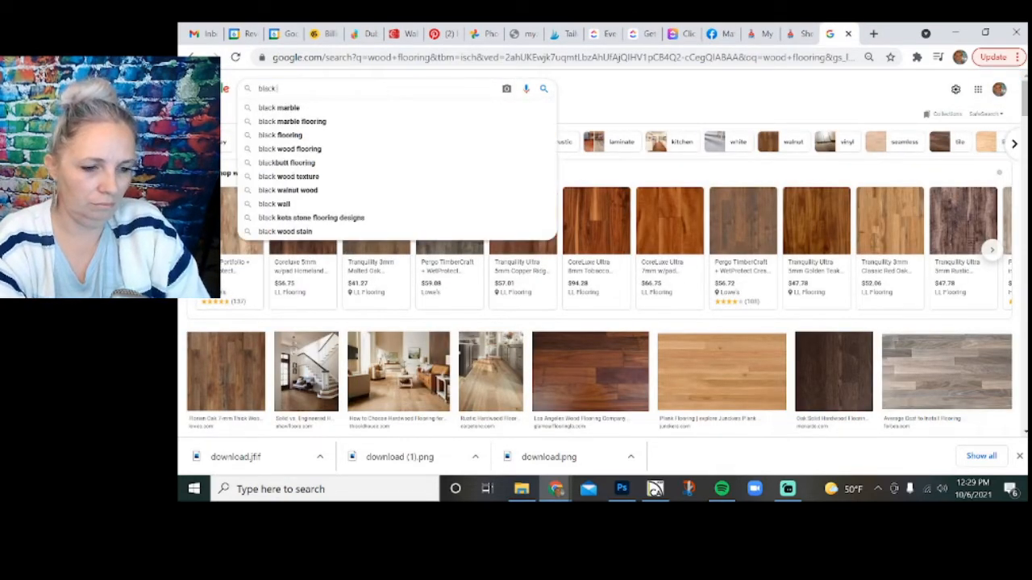
pyautogui.write(' light fixture')
pyautogui.press('Return')
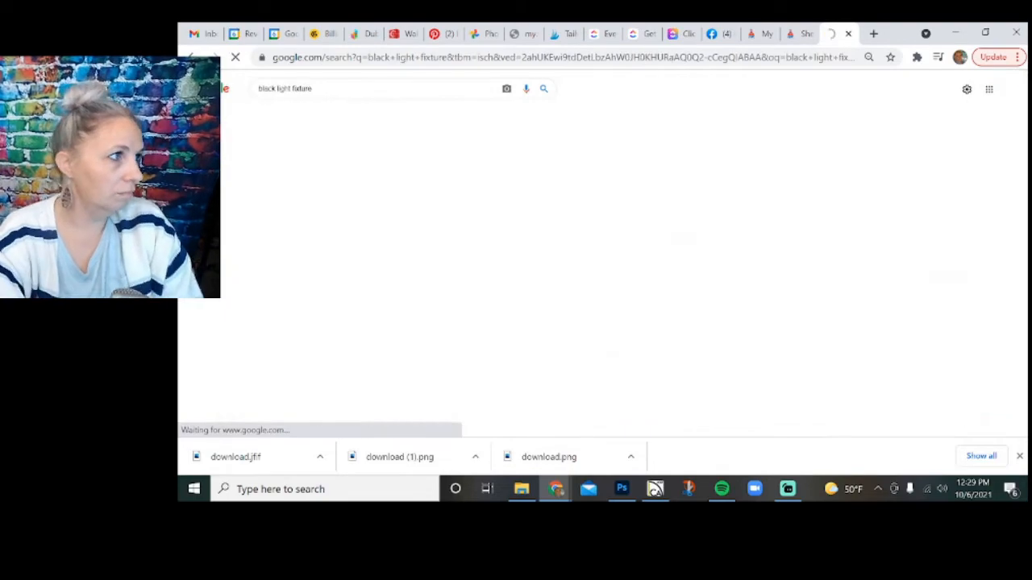
# Look over the black light fixture results and change the image search to "black chandelier".
pyautogui.scroll(-2, 395, 274)
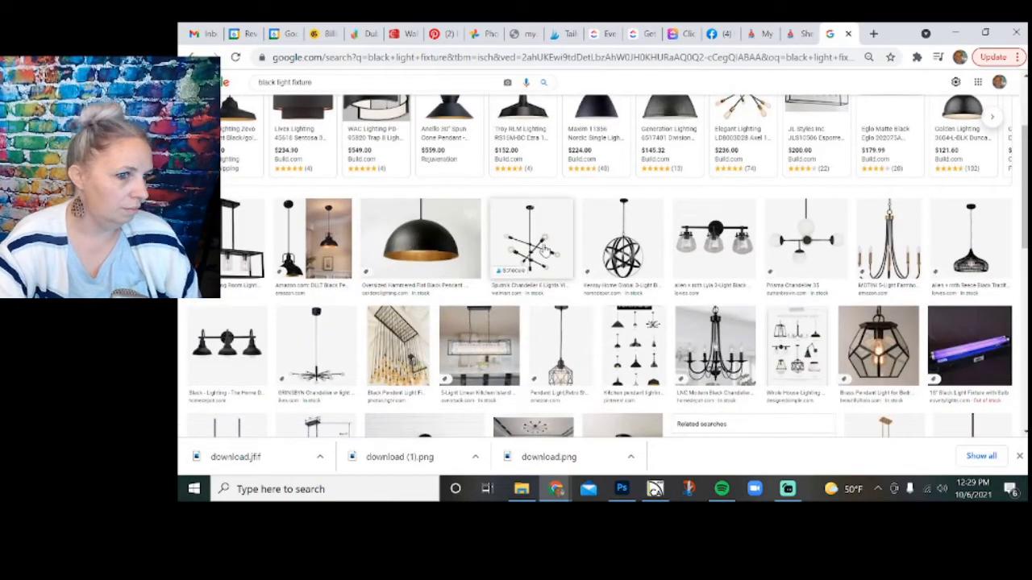
pyautogui.scroll(2, 361, 157)
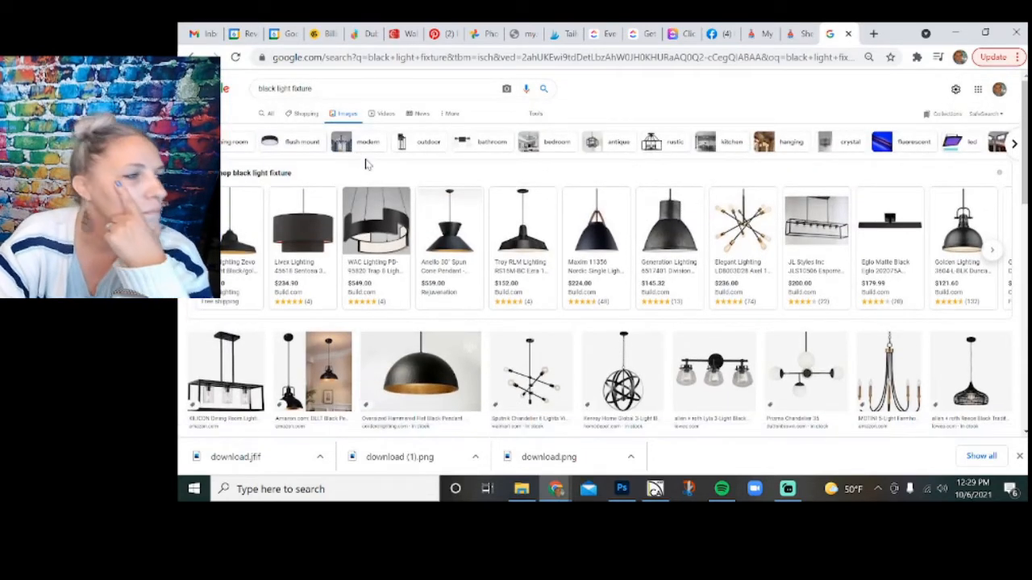
pyautogui.scroll(-1, 365, 164)
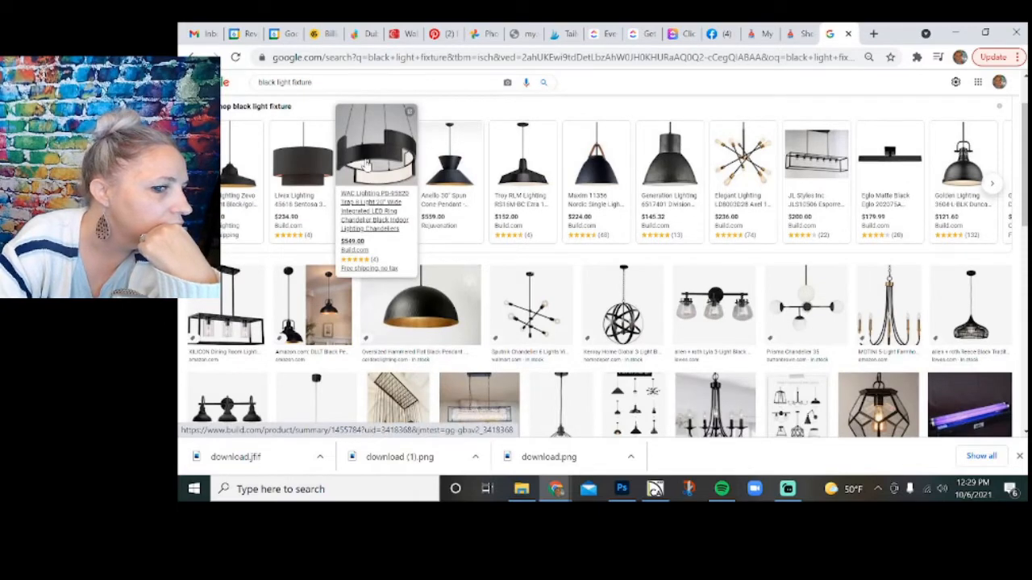
pyautogui.scroll(-1, 367, 165)
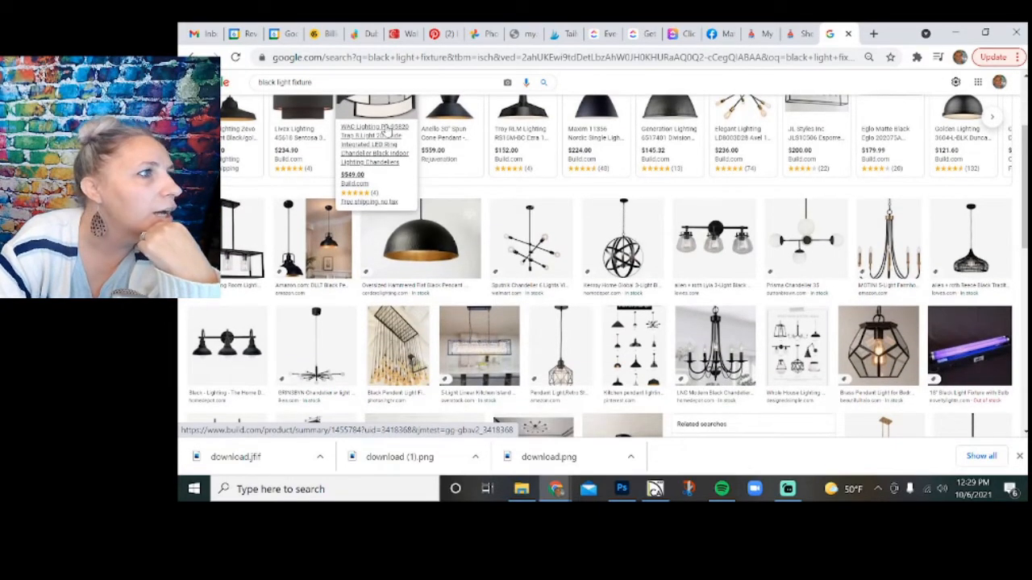
pyautogui.scroll(2, 386, 131)
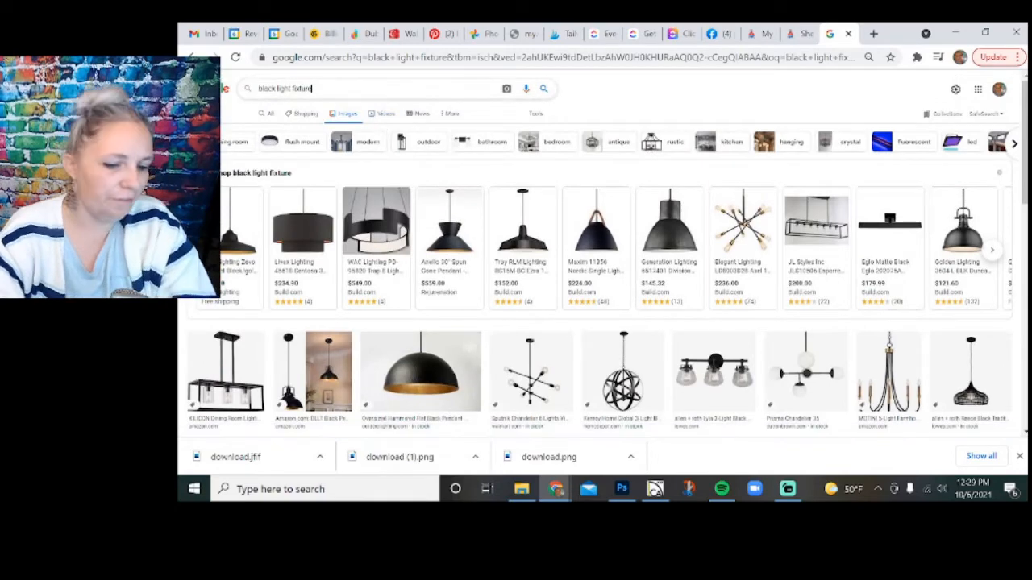
pyautogui.press('BackSpace')
pyautogui.press('BackSpace')
pyautogui.press('BackSpace')
pyautogui.press('BackSpace')
pyautogui.press('BackSpace')
pyautogui.press('BackSpace')
pyautogui.press('BackSpace')
pyautogui.press('BackSpace')
pyautogui.press('BackSpace')
pyautogui.press('BackSpace')
pyautogui.press('BackSpace')
pyautogui.press('BackSpace')
pyautogui.press('BackSpace')
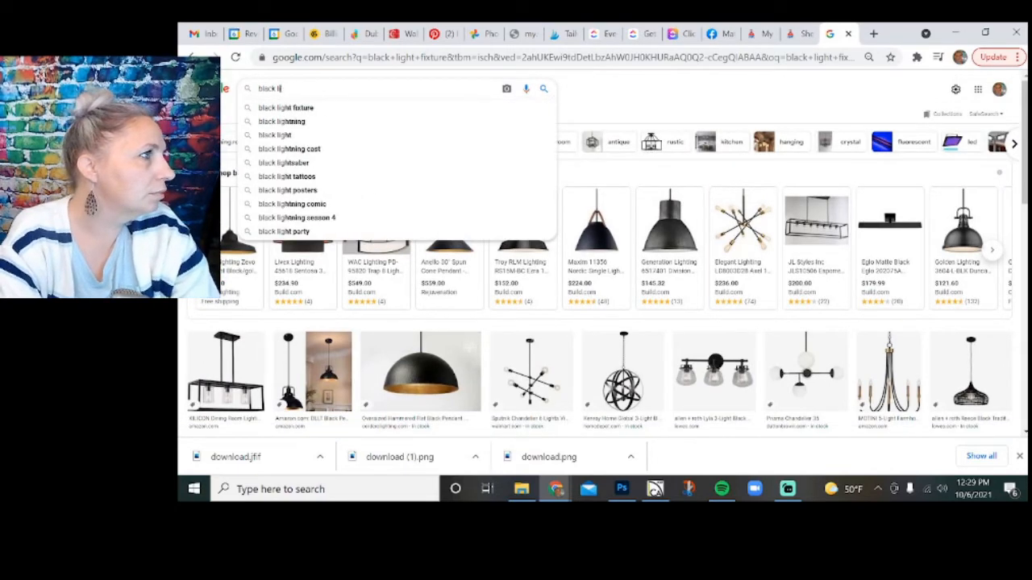
pyautogui.write('chandelier')
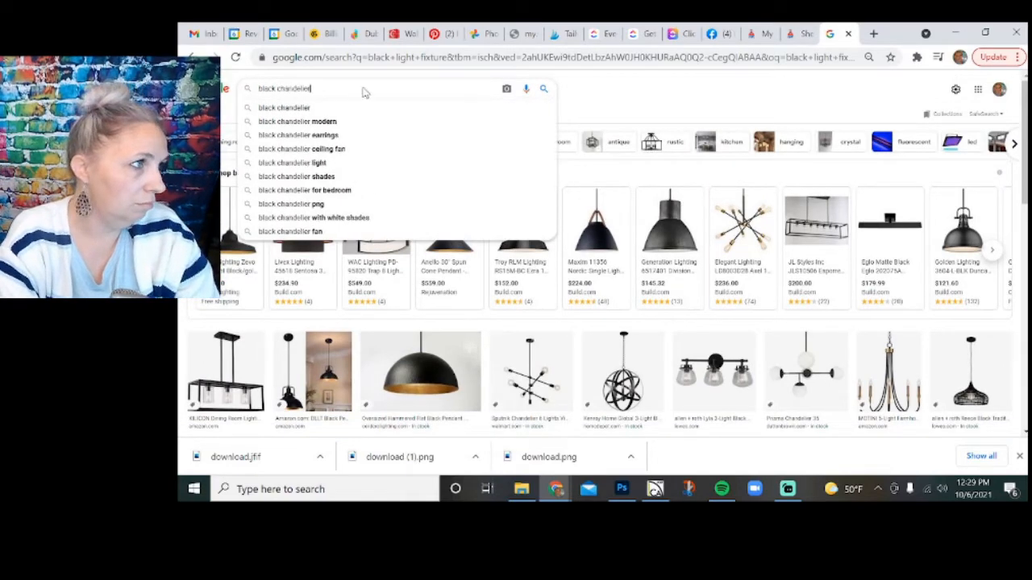
pyautogui.press('Return')
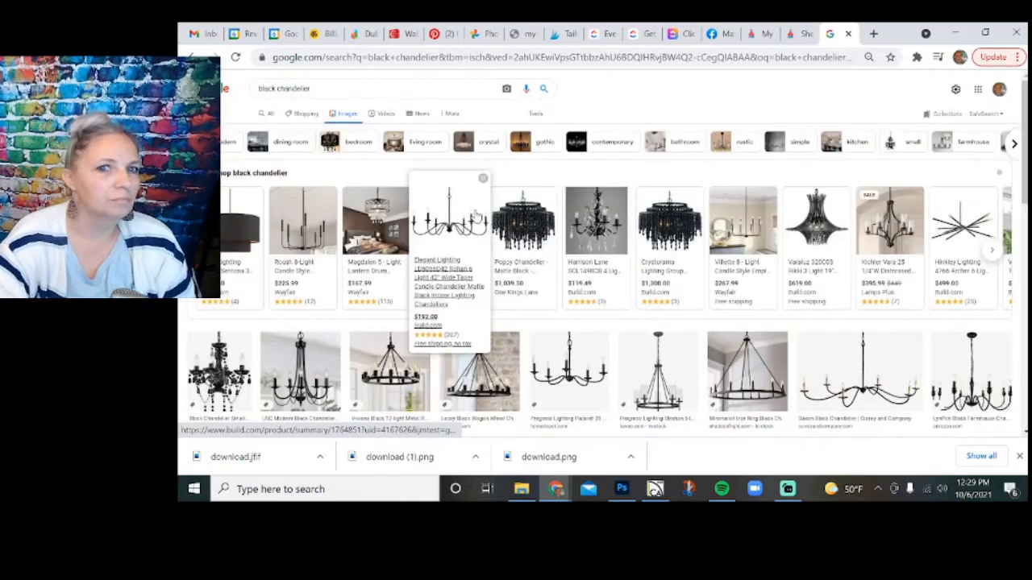
# Look through the black chandelier image and shopping results for a fixture that suits the kitchen board.
pyautogui.scroll(-1, 478, 220)
pyautogui.scroll(-1, 478, 220)
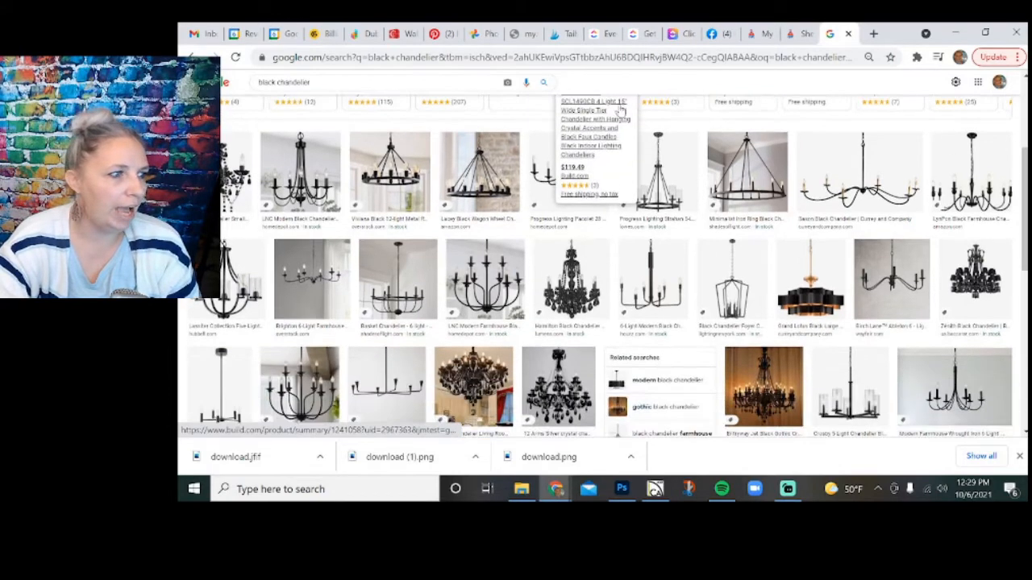
pyautogui.scroll(-1, 605, 113)
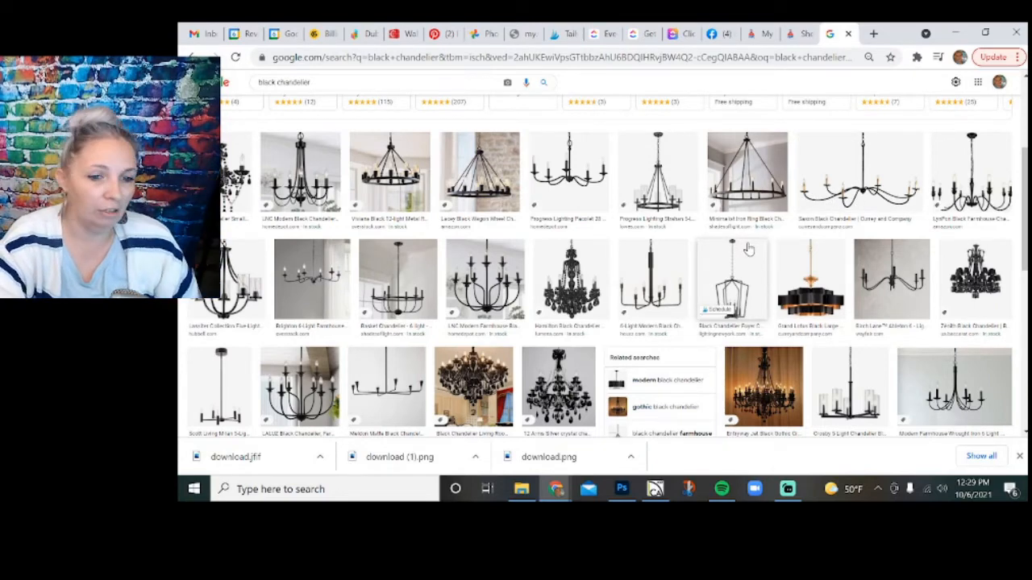
pyautogui.scroll(-3, 748, 248)
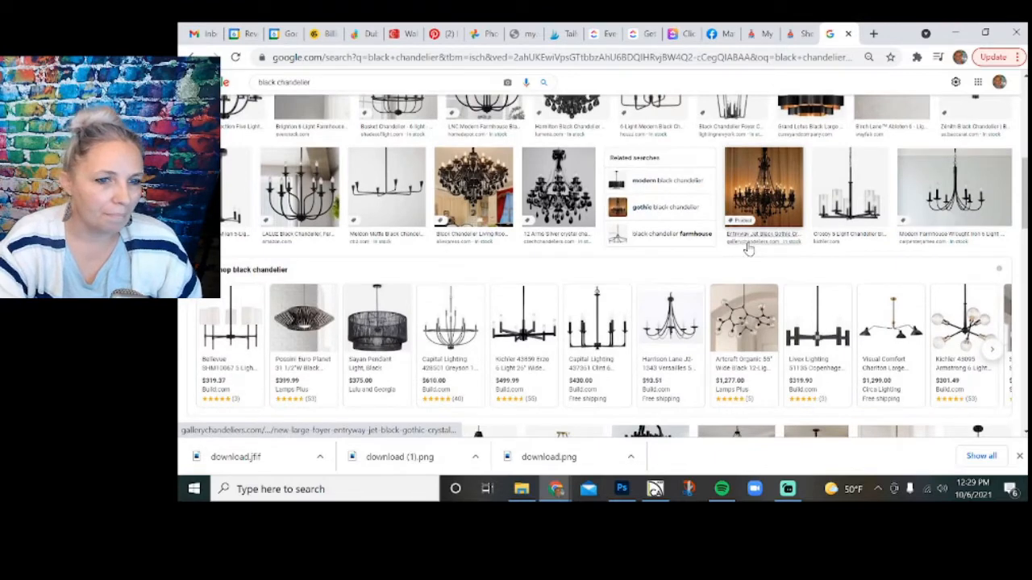
pyautogui.scroll(-1, 748, 249)
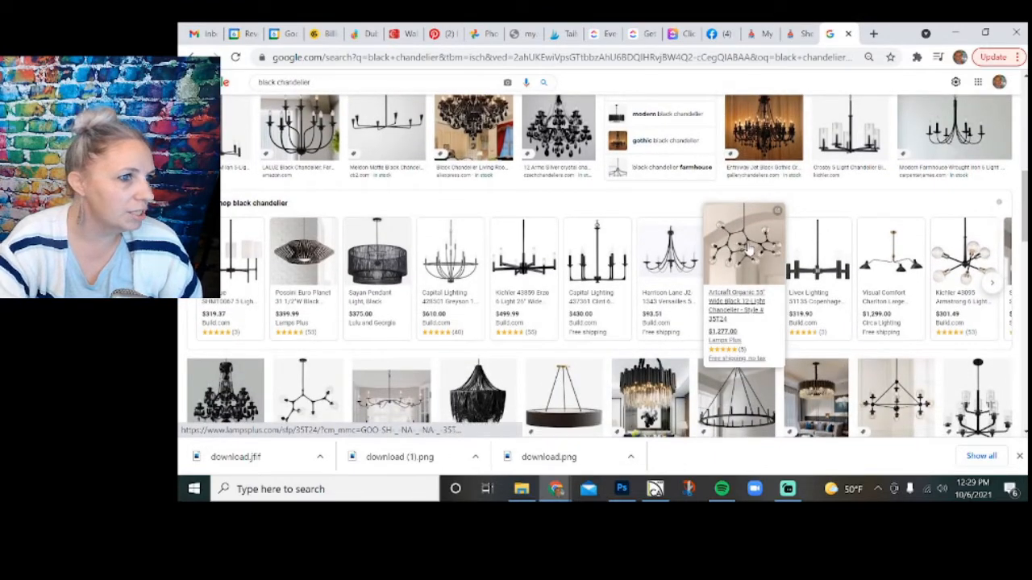
pyautogui.scroll(-1, 748, 248)
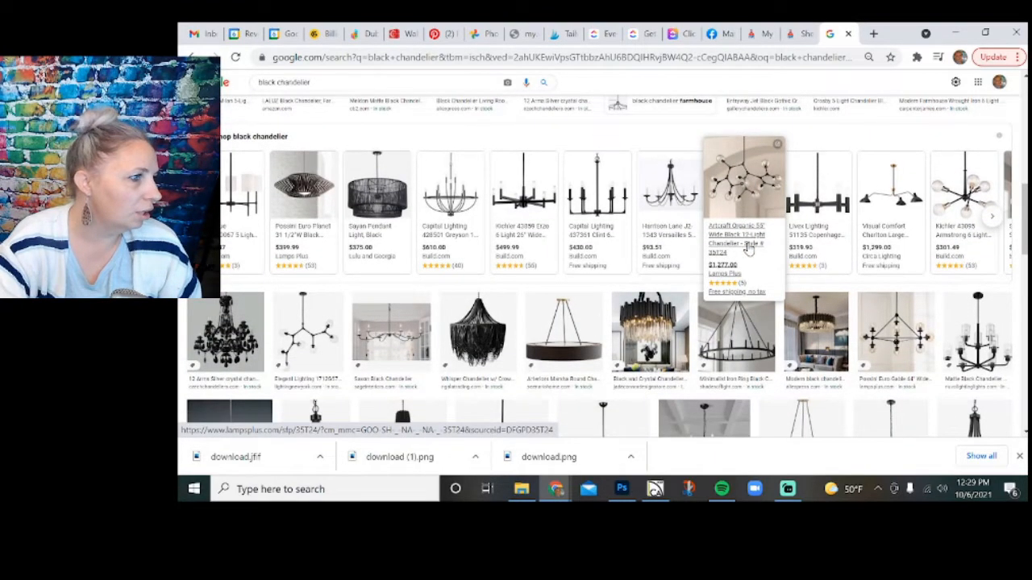
pyautogui.moveTo(824, 264)
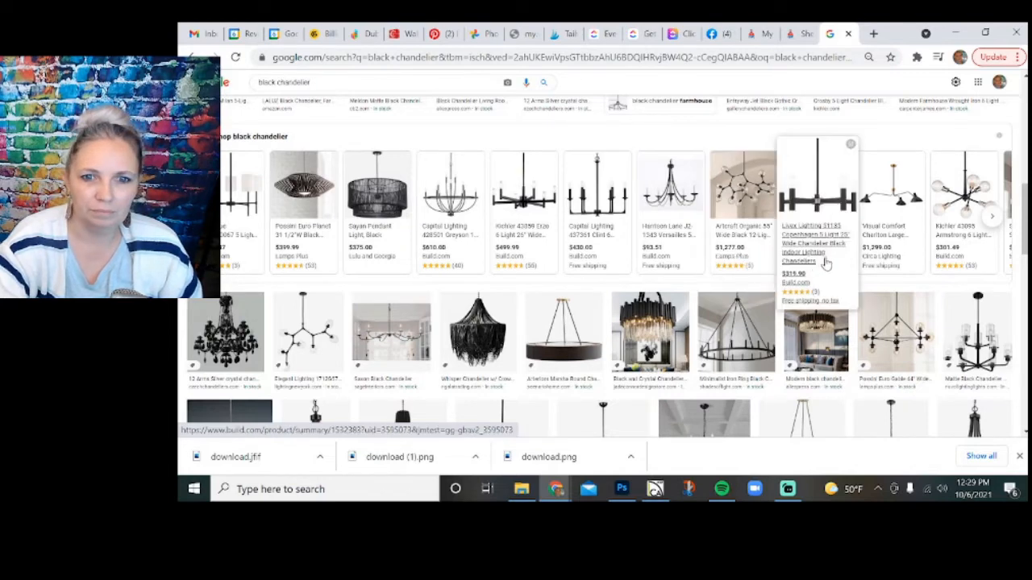
pyautogui.scroll(-1, 799, 259)
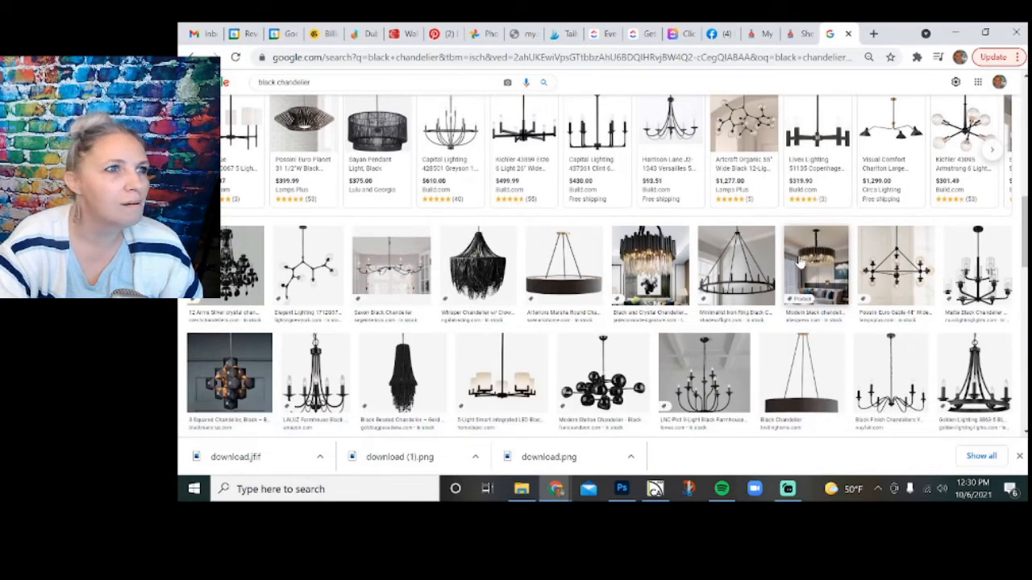
pyautogui.scroll(1, 800, 261)
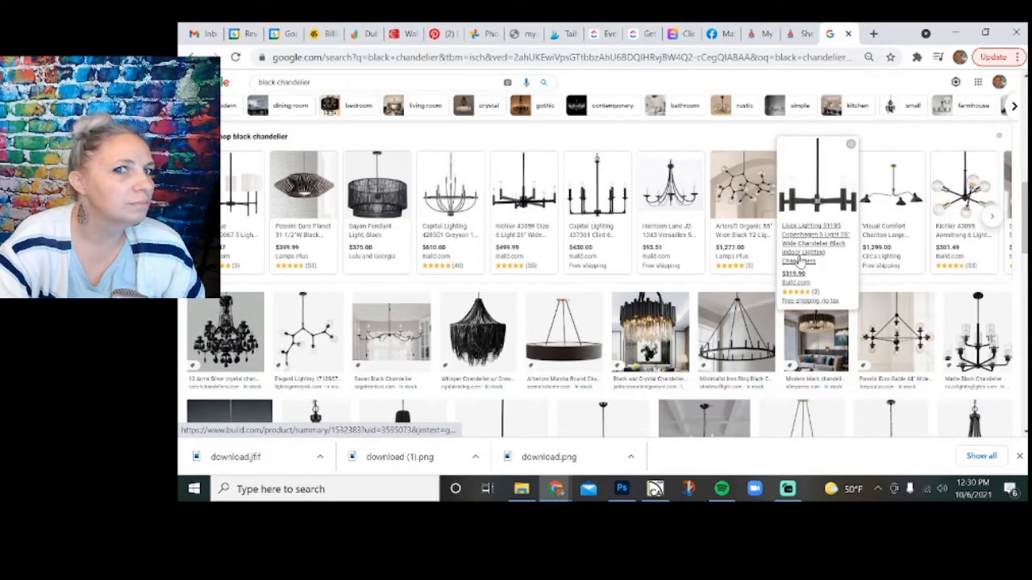
pyautogui.moveTo(462, 183)
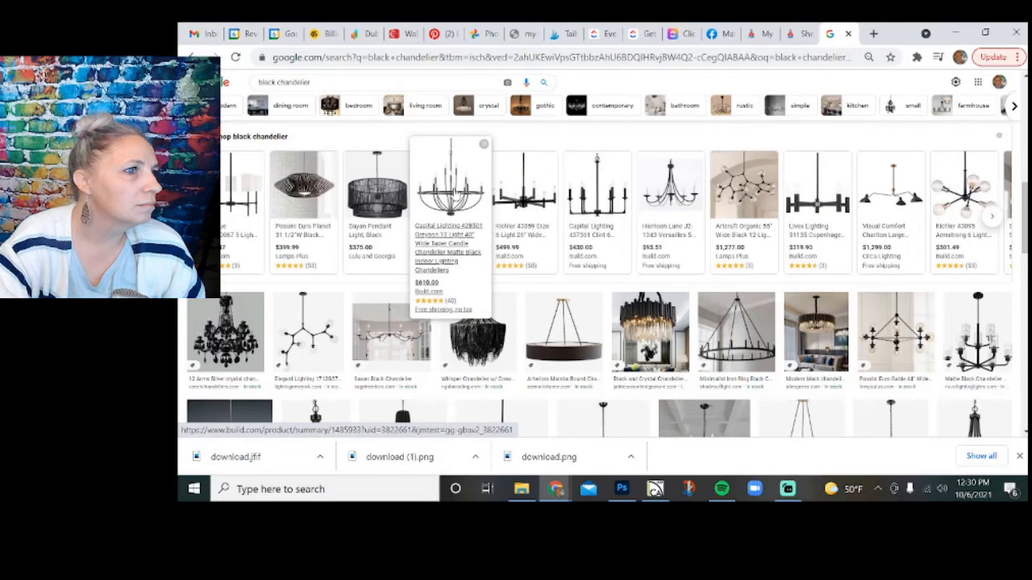
# Open the Build.com product page for the $610.00 Capital Lighting Greyson 12 Light chandelier and bring its photo into view.
pyautogui.click(457, 193)
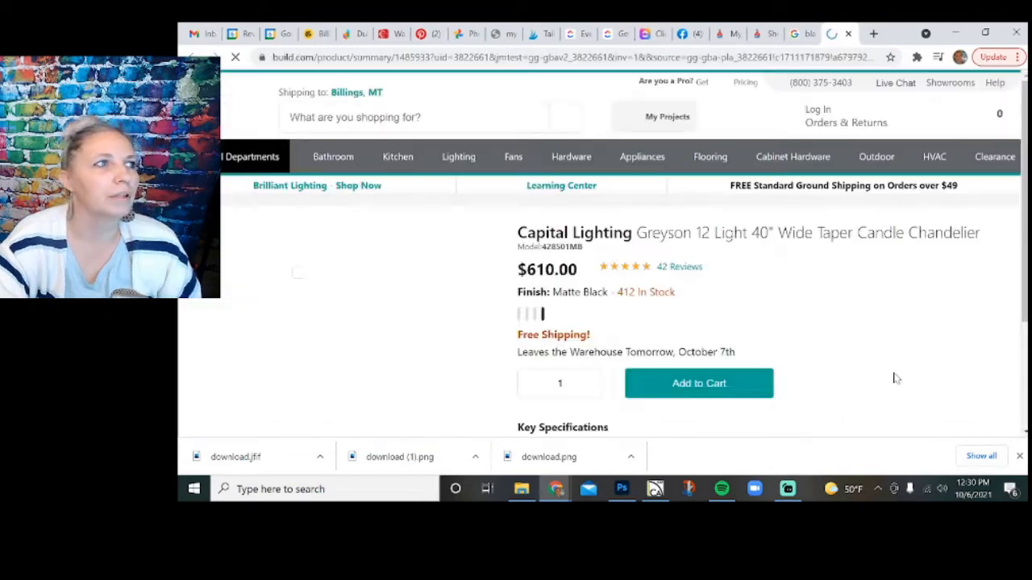
pyautogui.scroll(-2, 895, 378)
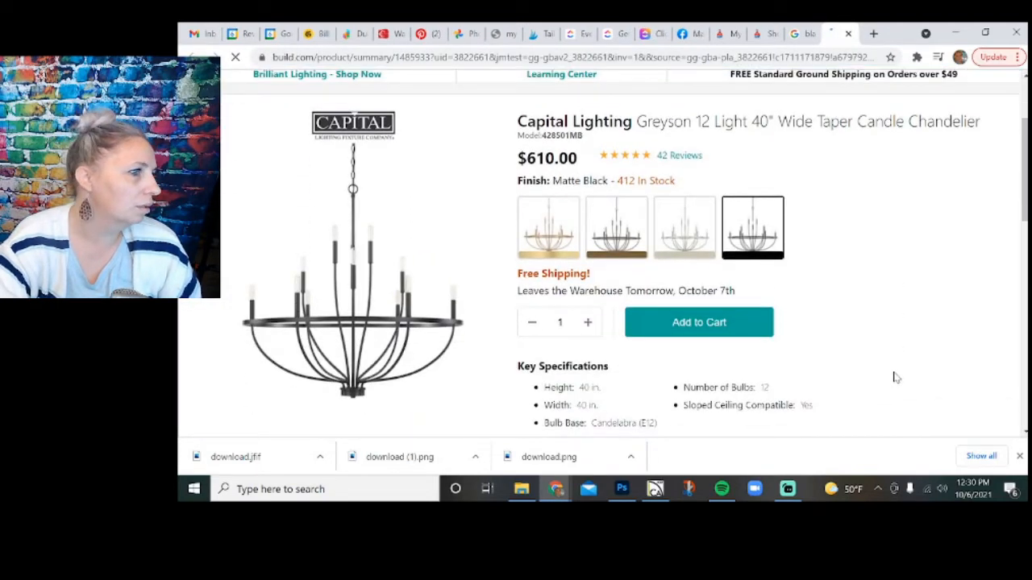
pyautogui.scroll(-1, 895, 377)
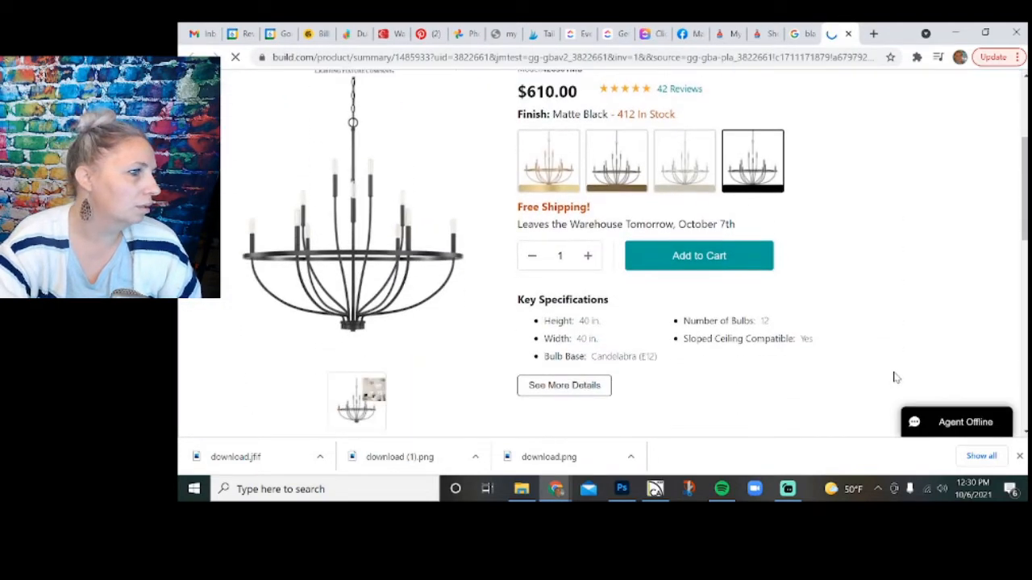
# Capture a rectangular snip of the chandelier's product photo, without the brand logo, using Snip & Sketch.
pyautogui.click(687, 488)
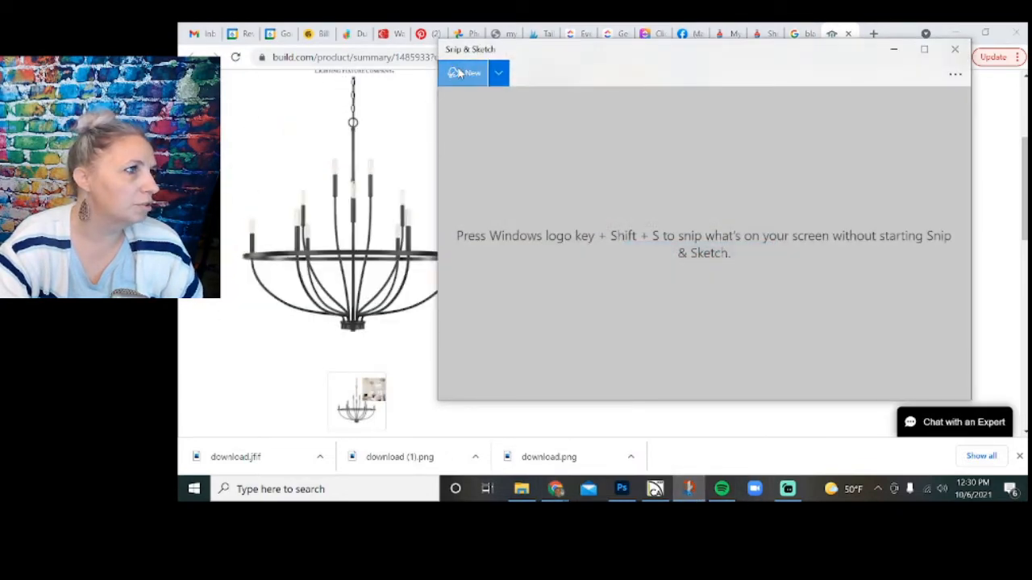
pyautogui.click(468, 72)
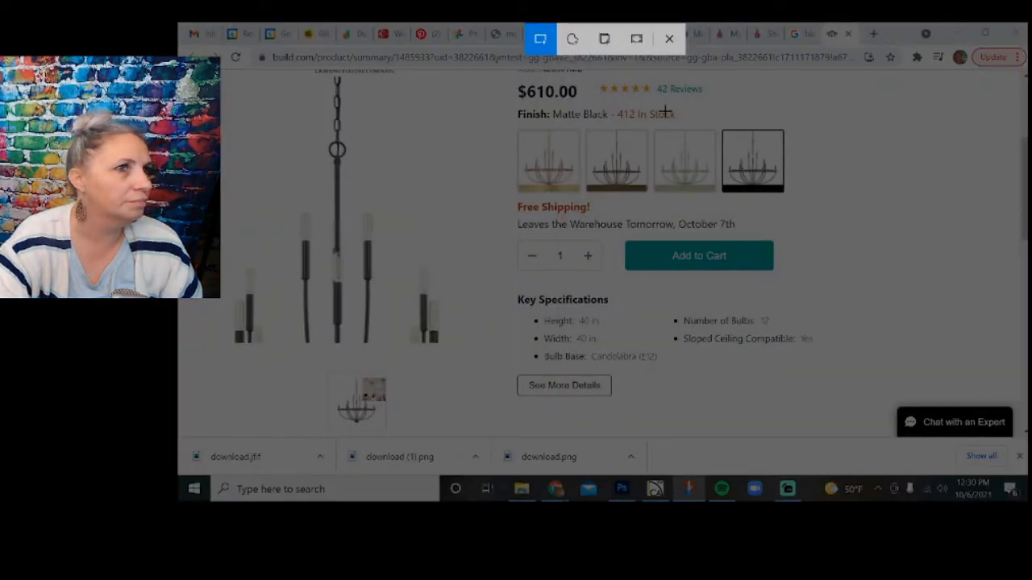
pyautogui.click(669, 38)
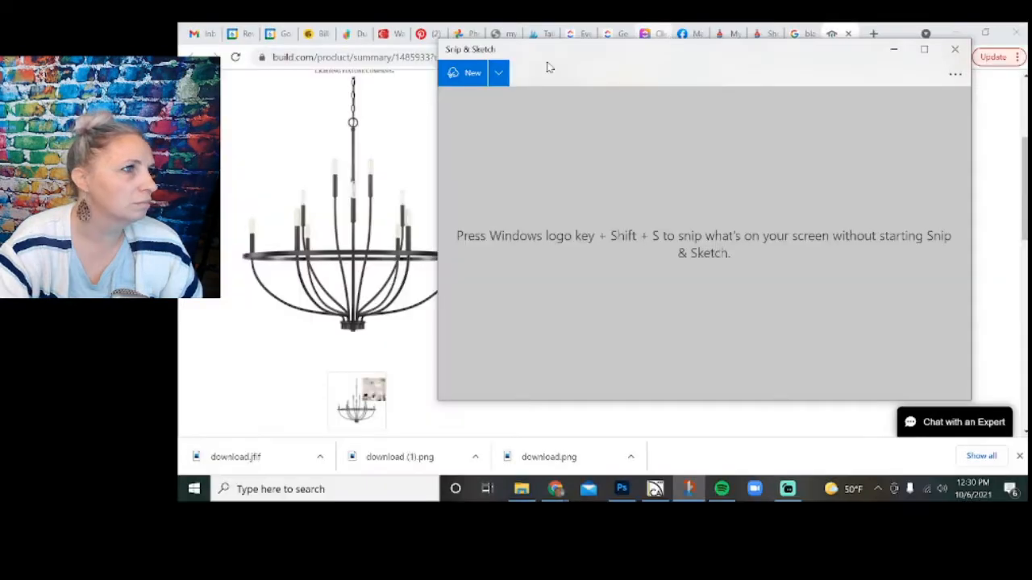
pyautogui.click(470, 72)
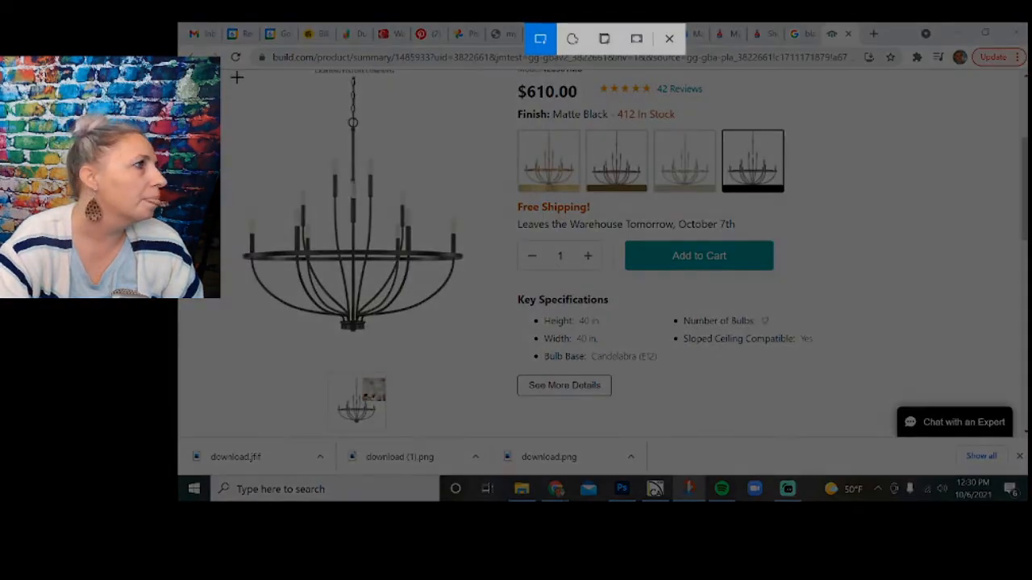
pyautogui.moveTo(223, 75)
pyautogui.mouseDown()
pyautogui.moveTo(406, 220)
pyautogui.moveTo(494, 321)
pyautogui.moveTo(484, 357)
pyautogui.mouseUp()
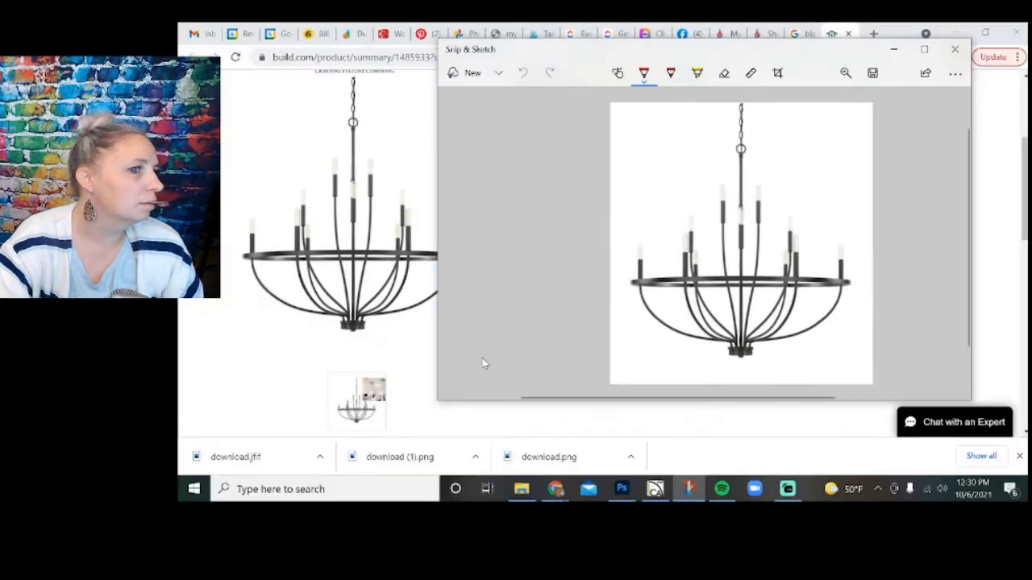
pyautogui.click(872, 73)
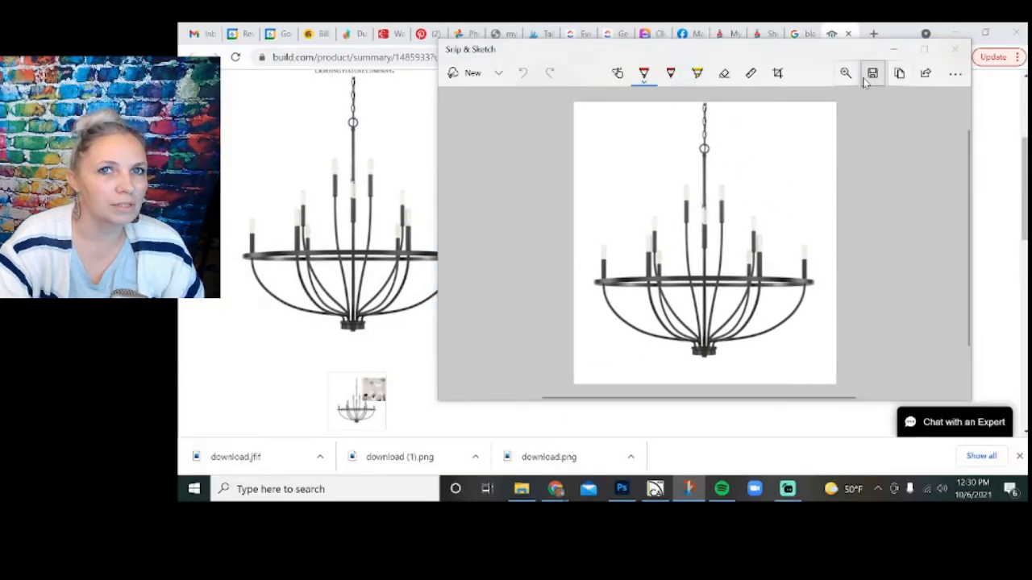
pyautogui.click(758, 337)
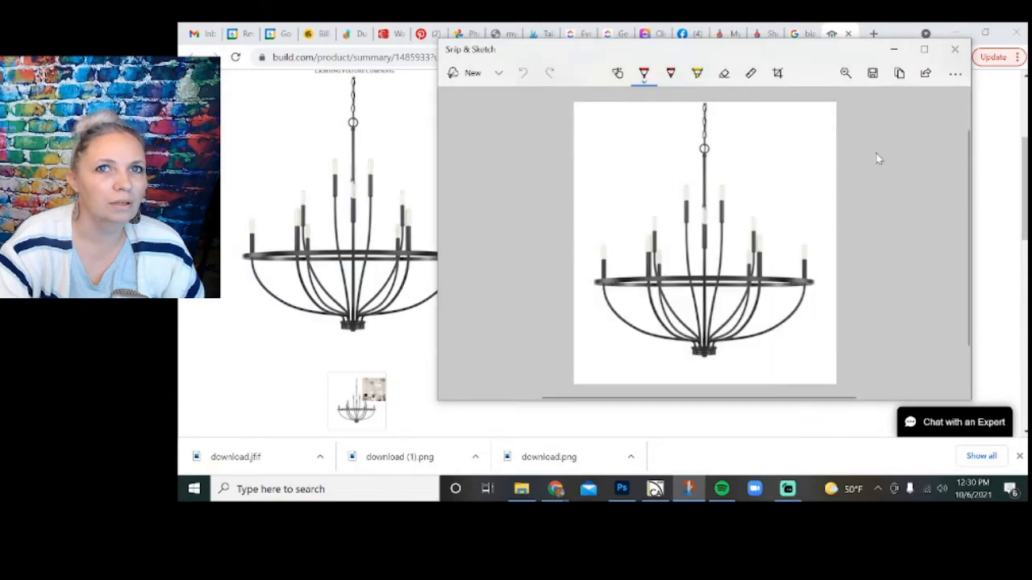
pyautogui.click(956, 49)
pyautogui.click(848, 34)
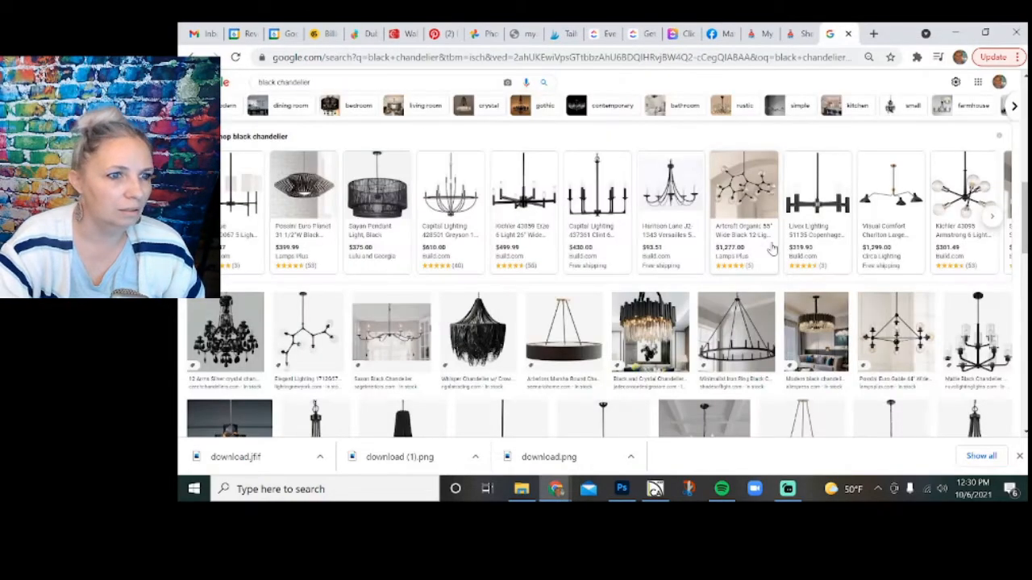
# Browse further down the black chandelier image results for another fixture option.
pyautogui.scroll(-5, 713, 194)
pyautogui.scroll(-4, 714, 193)
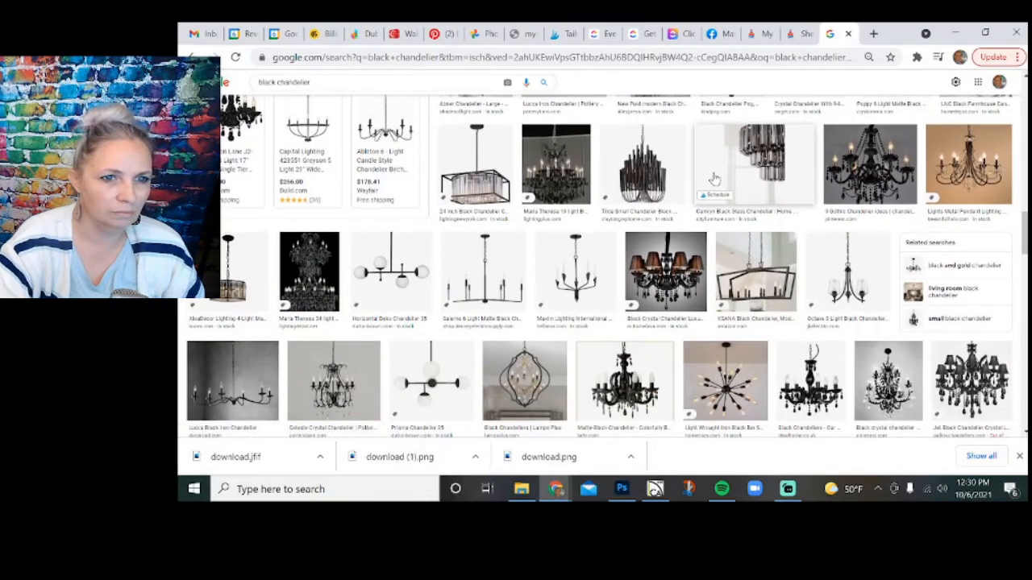
pyautogui.scroll(-3, 714, 178)
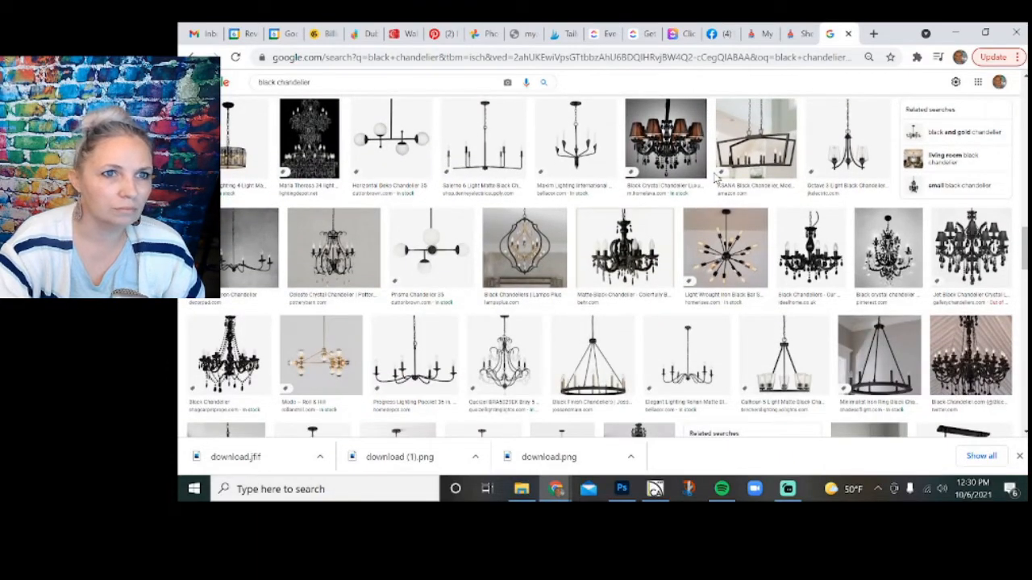
pyautogui.scroll(-2, 715, 179)
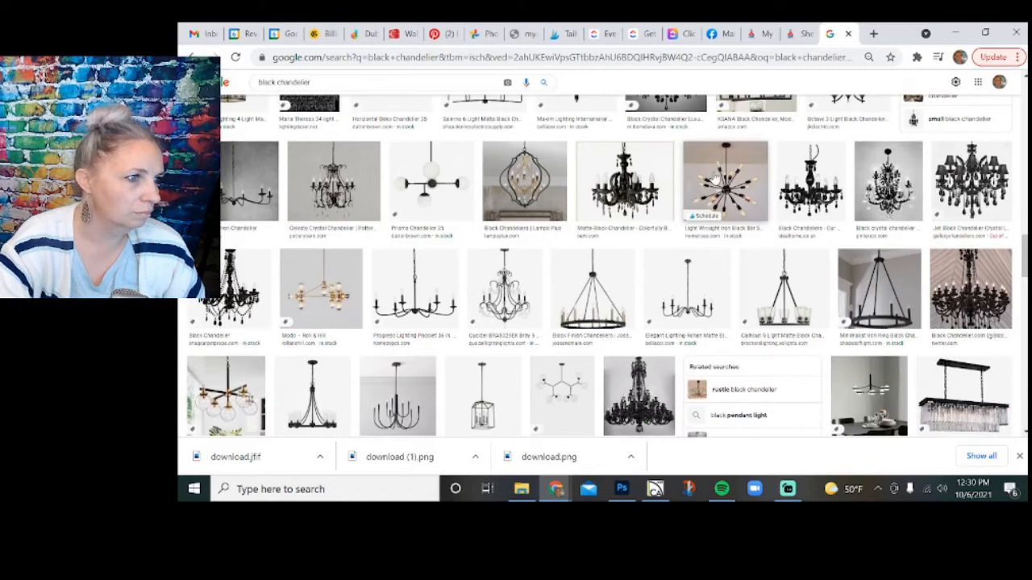
pyautogui.scroll(-2, 715, 178)
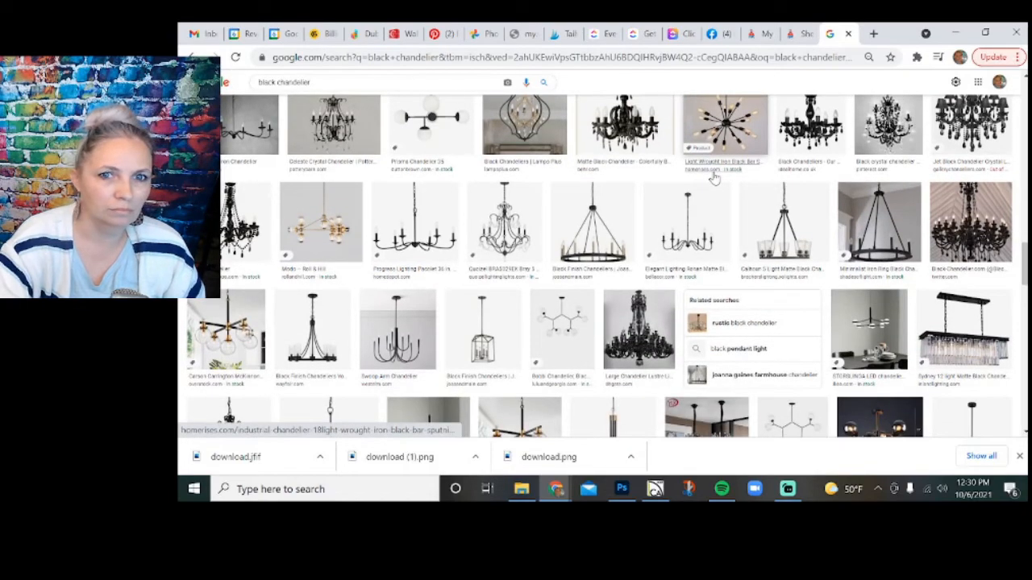
pyautogui.scroll(-3, 714, 178)
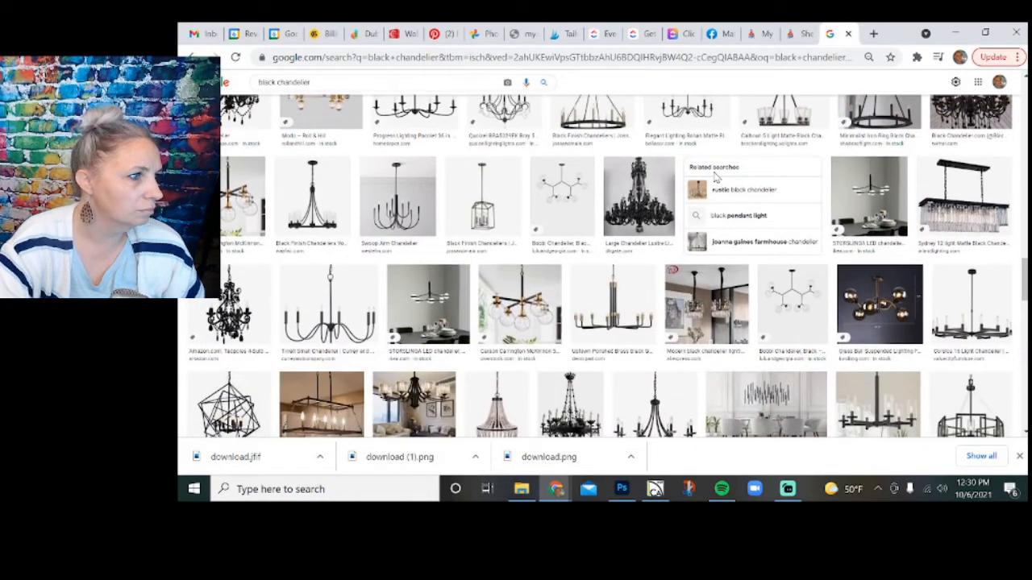
pyautogui.scroll(-2, 714, 178)
pyautogui.scroll(-3, 715, 179)
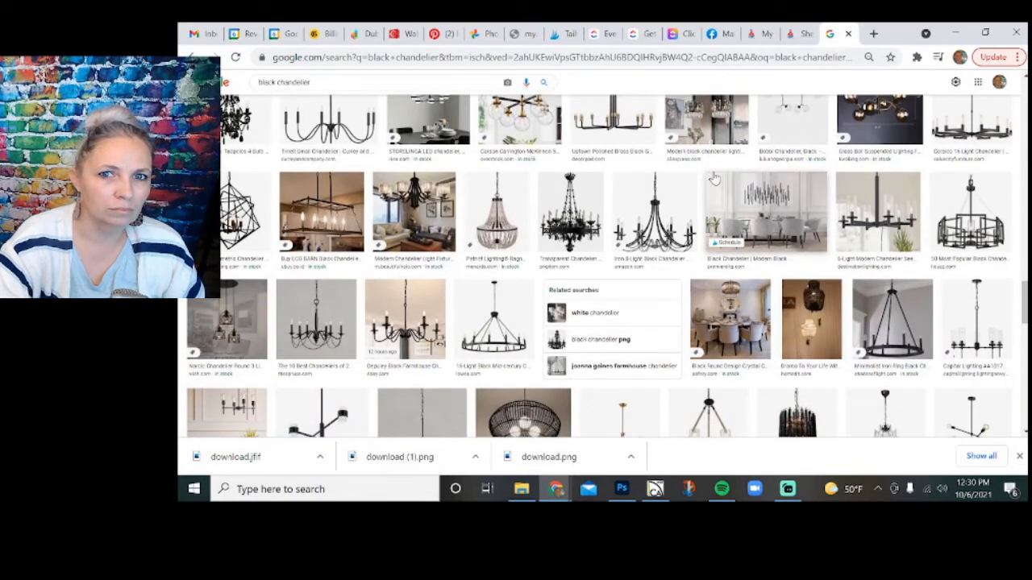
# Preview Houzz's "50 Most Popular Black Chandeliers for 2021" image and save it as a JPEG in the client's project folder.
pyautogui.click(972, 241)
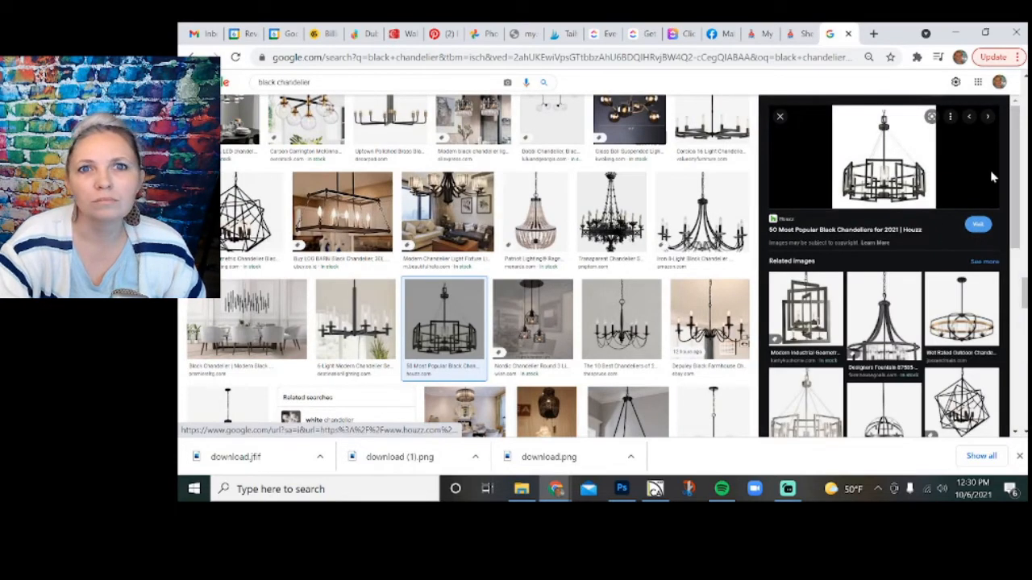
pyautogui.rightClick(901, 163)
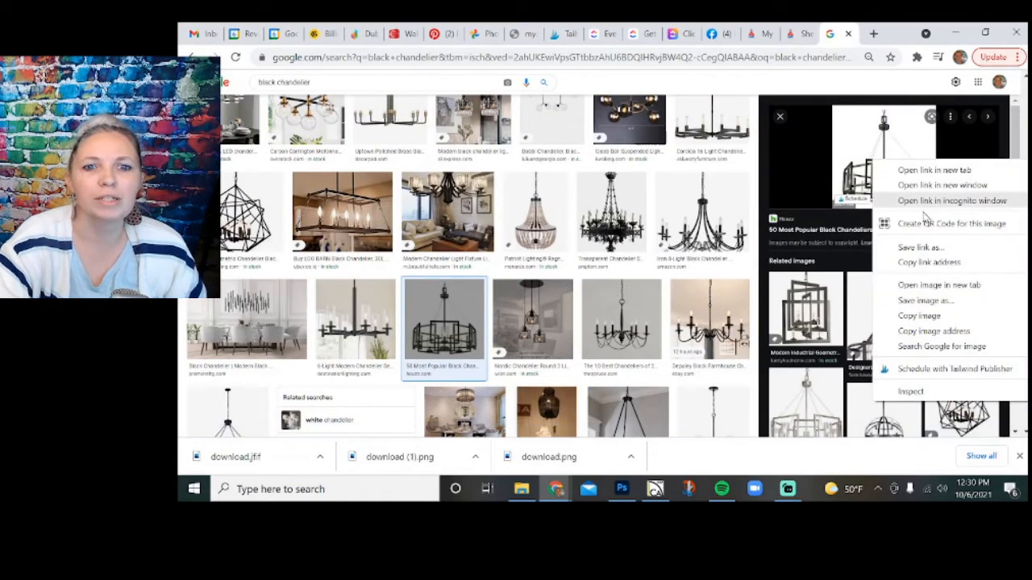
pyautogui.click(927, 300)
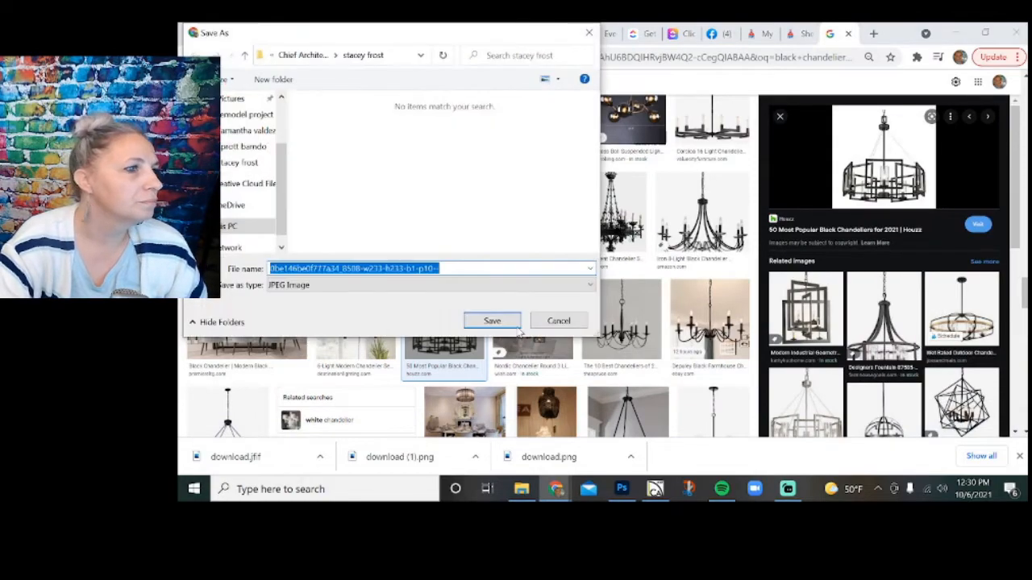
pyautogui.click(502, 322)
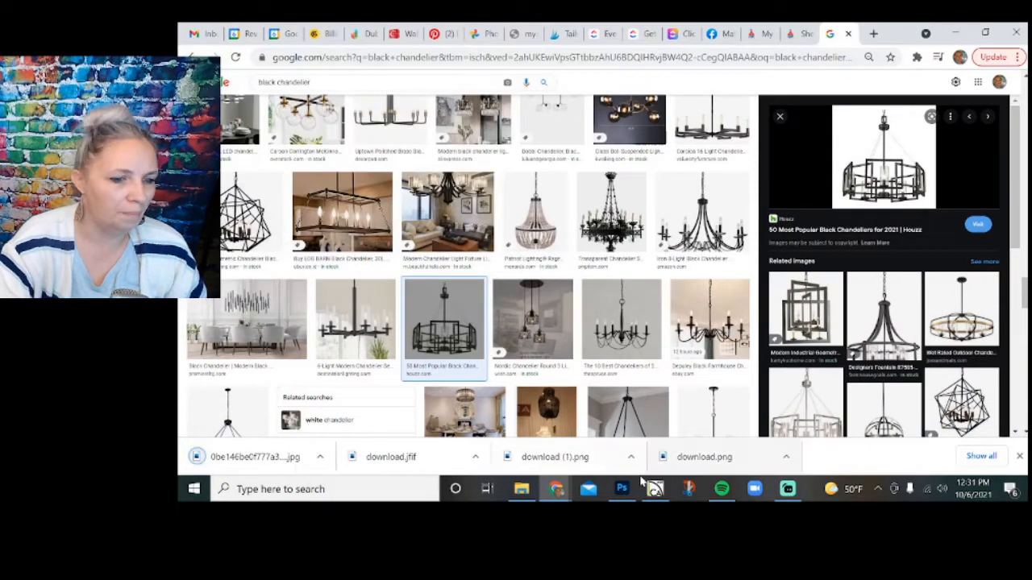
pyautogui.click(622, 488)
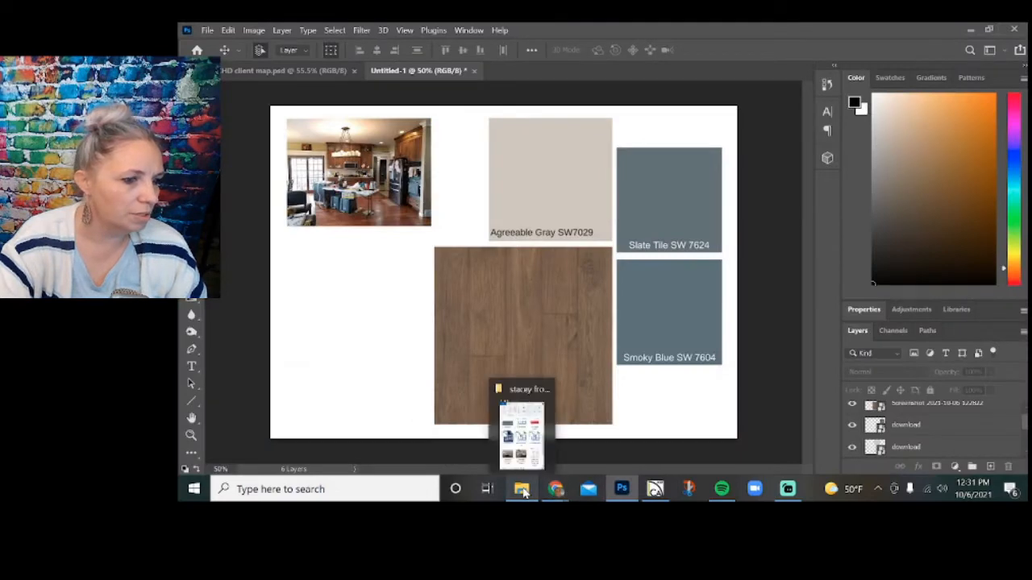
pyautogui.click(522, 489)
pyautogui.scroll(-3, 448, 387)
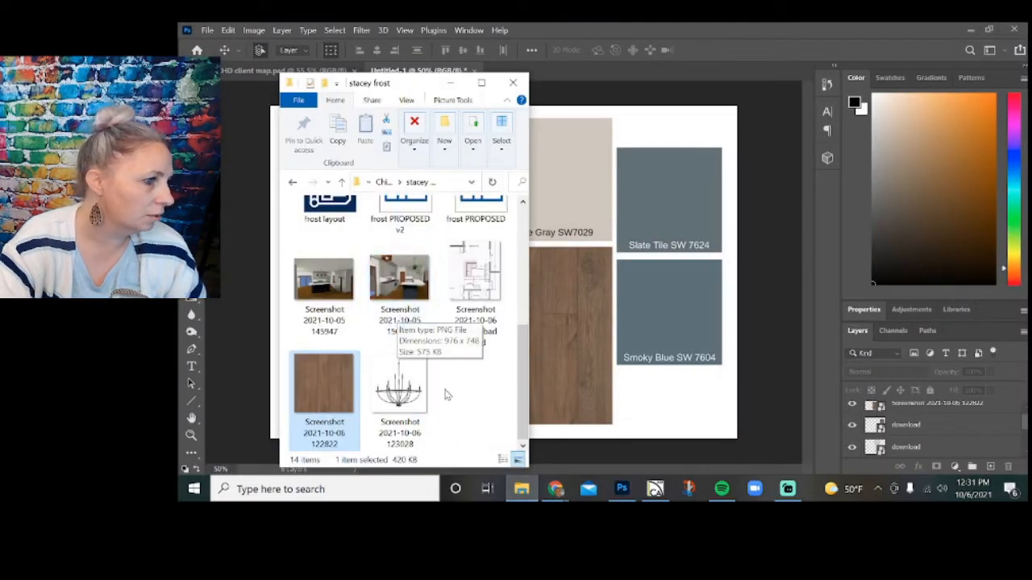
pyautogui.click(419, 394)
pyautogui.moveTo(594, 362); pyautogui.dragTo(564, 338)
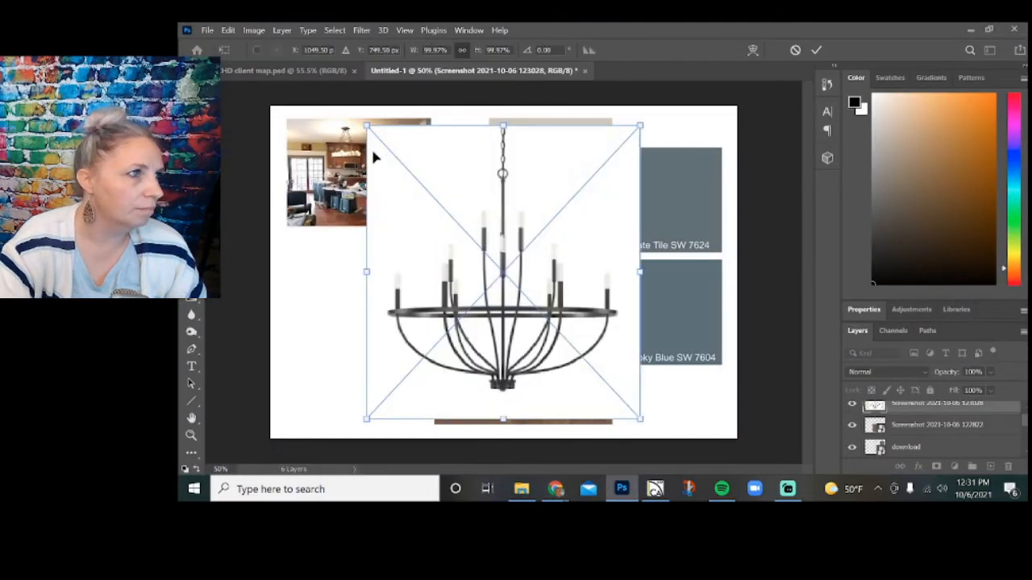
# Scale the placed chandelier image to about 51.16% and position it below the kitchen photo, aligned with the photo's left edge.
pyautogui.moveTo(360, 123); pyautogui.dragTo(502, 265)
pyautogui.moveTo(543, 355); pyautogui.dragTo(327, 331)
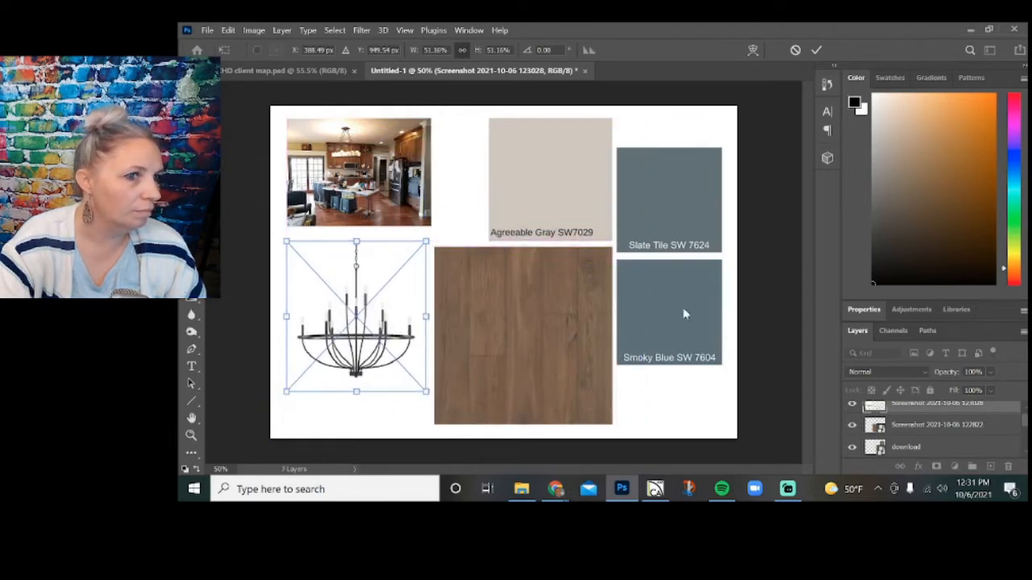
pyautogui.press('Return')
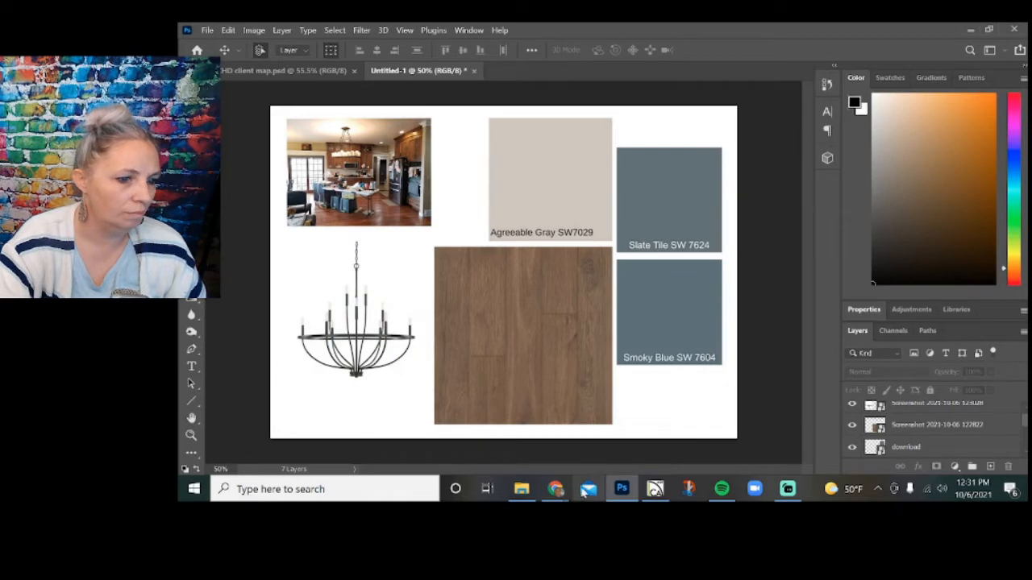
# Place the chandelier image "0be146be0f777a34_8508-w233-h233-b1-p10--" from the client's project folder onto the design board.
pyautogui.click(522, 489)
pyautogui.scroll(5, 441, 362)
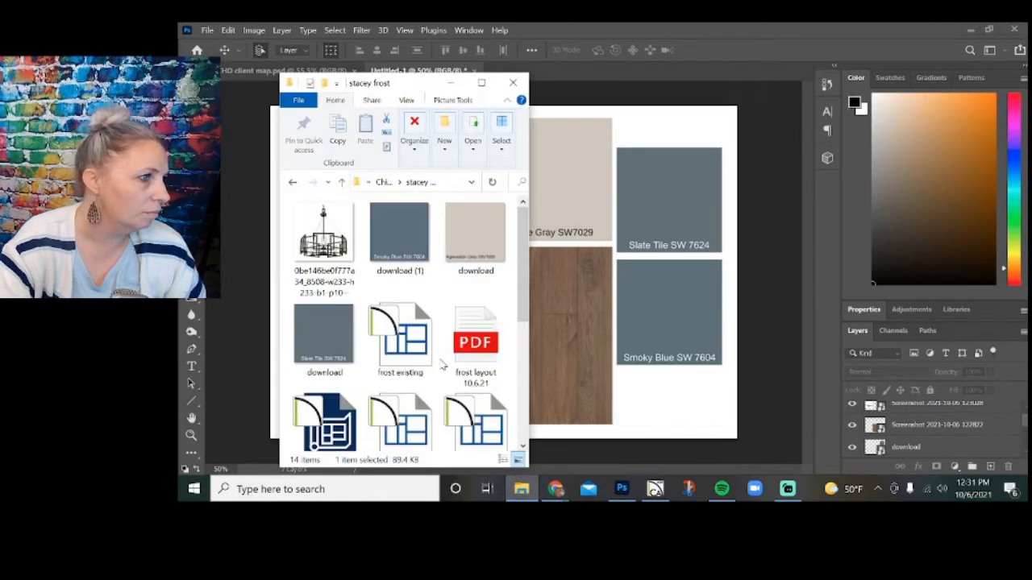
pyautogui.click(652, 418)
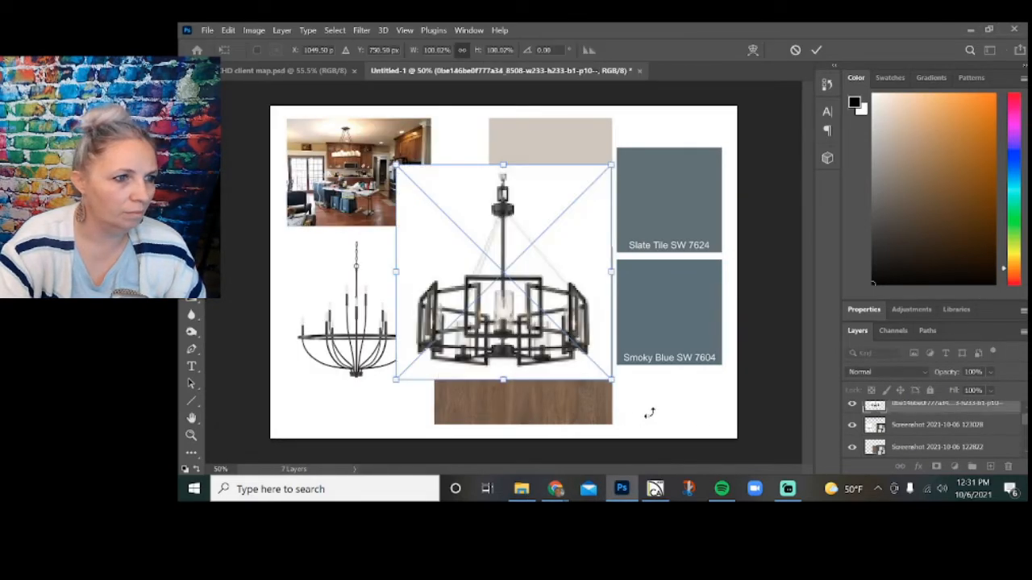
# Scale the placed drum-style chandelier to about 56.14% and position it over the lower-left part of the wood flooring sample.
pyautogui.moveTo(610, 165); pyautogui.dragTo(508, 273)
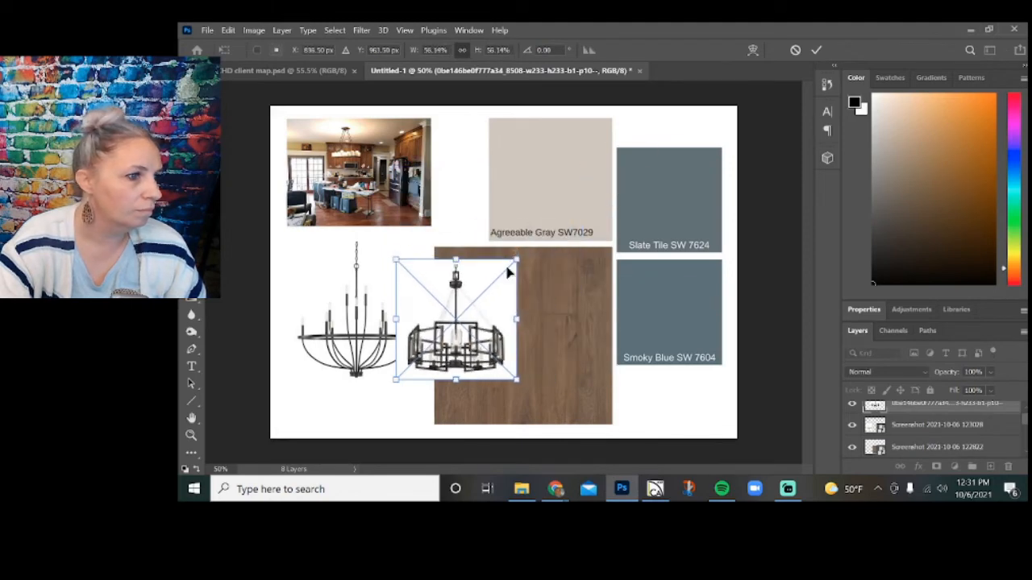
pyautogui.moveTo(471, 350); pyautogui.dragTo(491, 397)
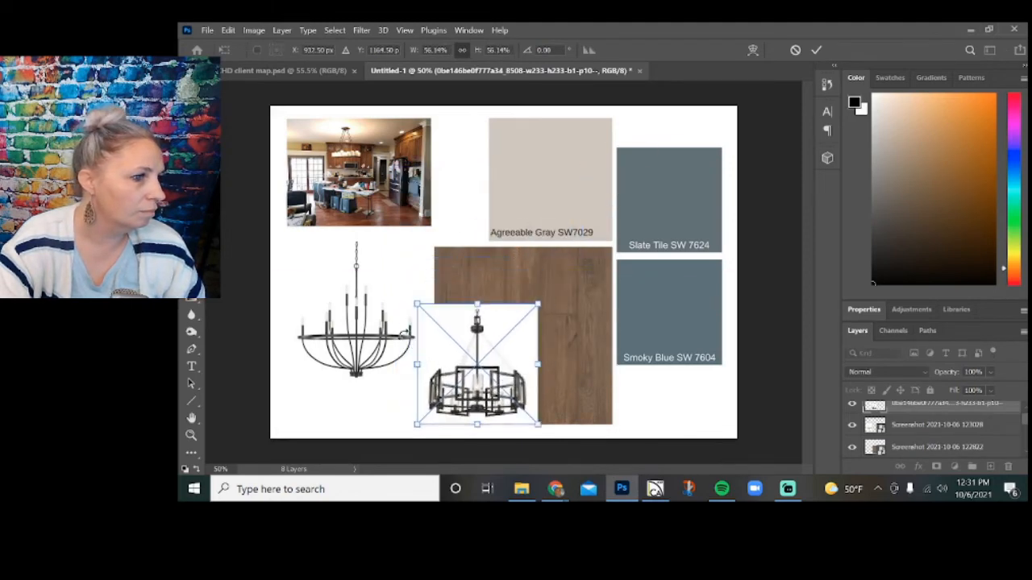
pyautogui.click(817, 50)
pyautogui.click(769, 177)
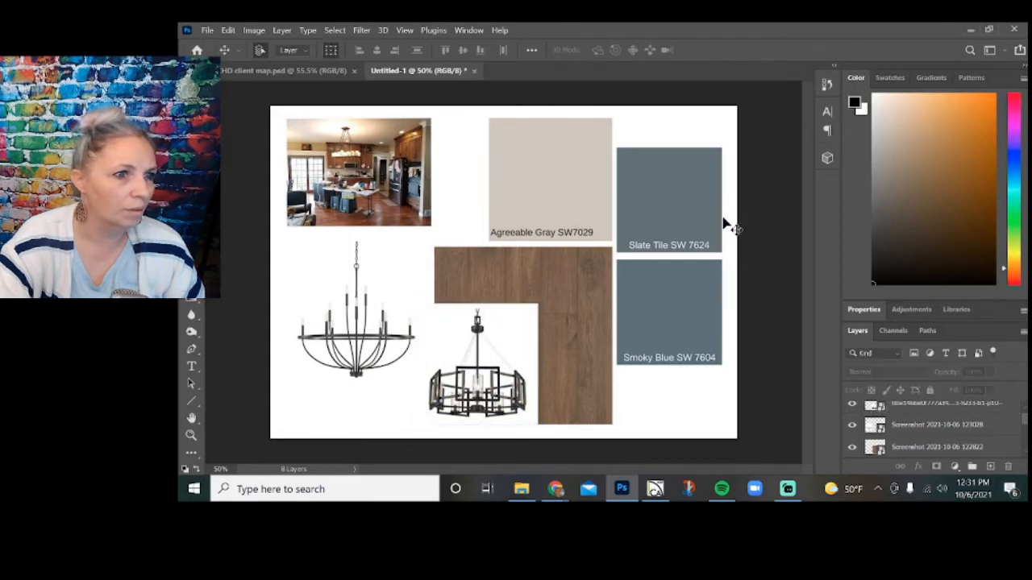
# Scale the Smoky Blue swatch to about 37.21% and the Slate Tile swatch to about 37.10%, stacking them with aligned edges.
pyautogui.click(667, 321)
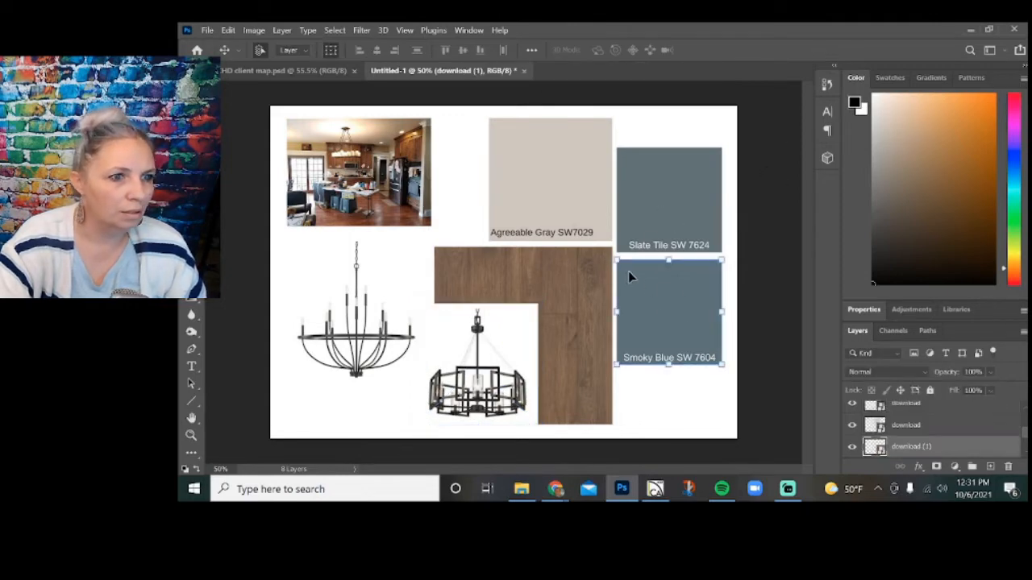
pyautogui.hotkey('ctrl', 't')
pyautogui.moveTo(617, 259); pyautogui.dragTo(643, 241)
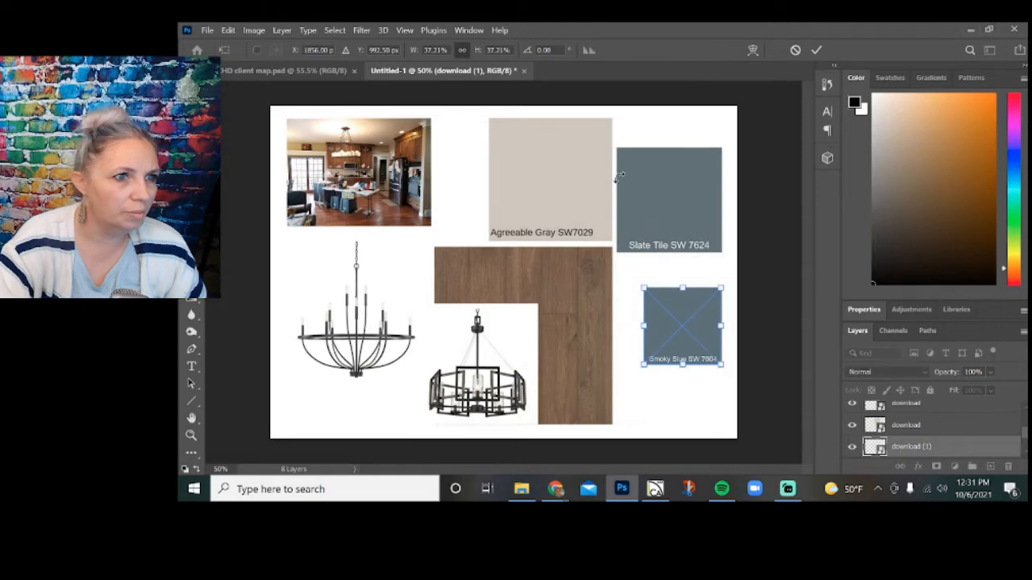
pyautogui.click(817, 50)
pyautogui.click(619, 161)
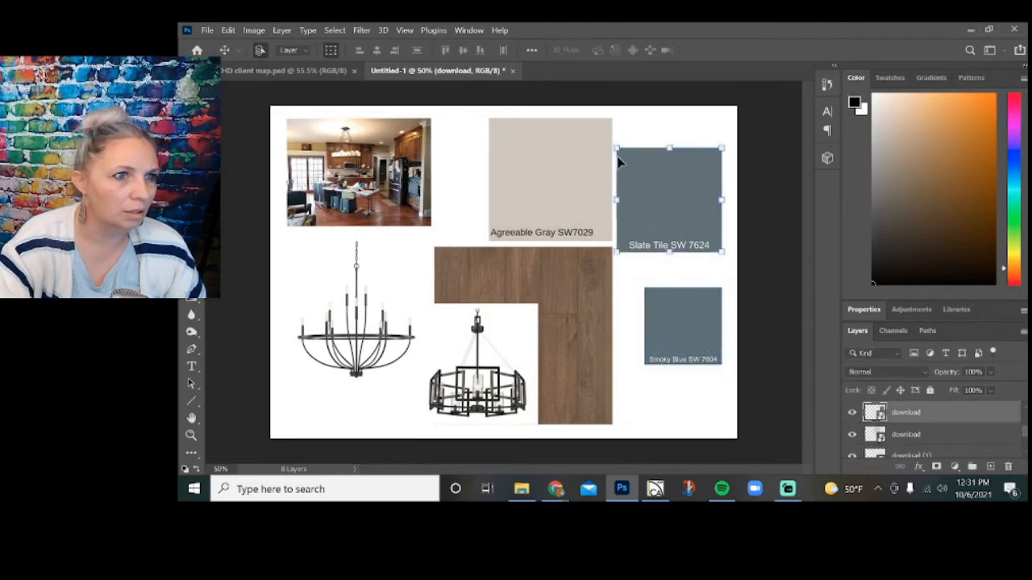
pyautogui.moveTo(615, 150); pyautogui.dragTo(674, 242)
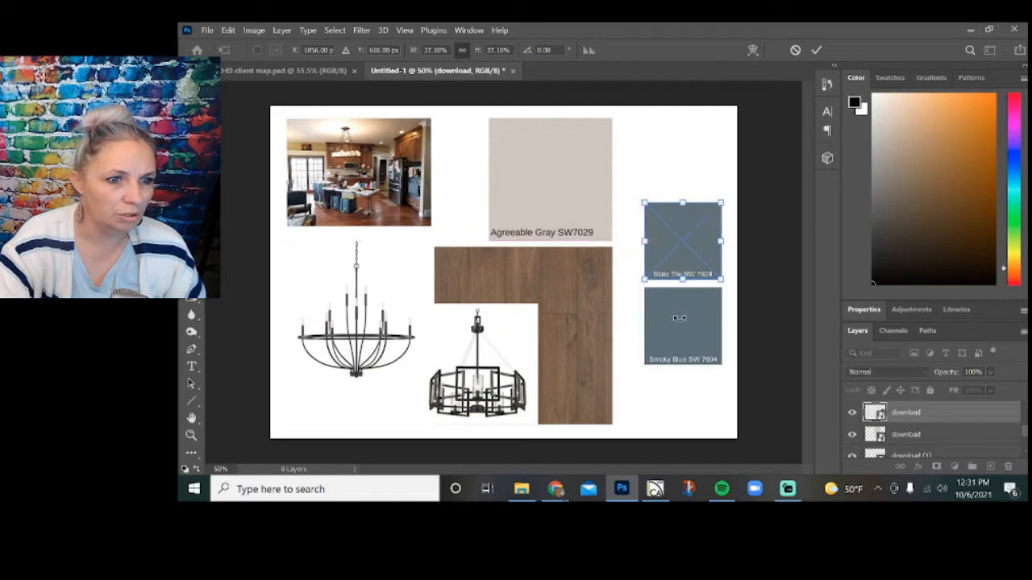
pyautogui.click(816, 50)
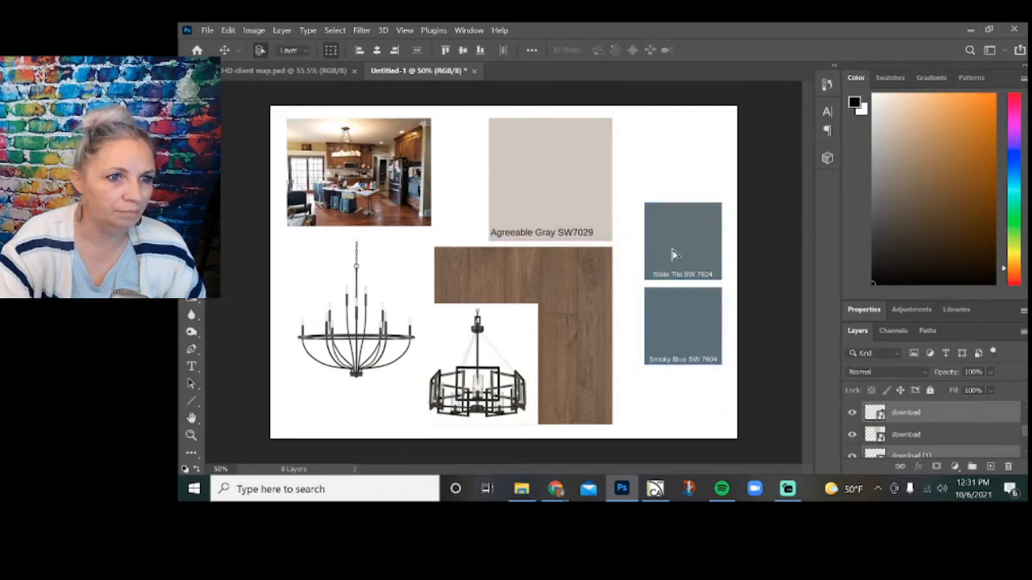
# Rearrange the samples with Agreeable Gray in the board's upper-right corner, both blue swatches below it and the wood flooring shifted right beside them.
pyautogui.moveTo(673, 255); pyautogui.dragTo(674, 299)
pyautogui.moveTo(599, 215); pyautogui.dragTo(707, 212)
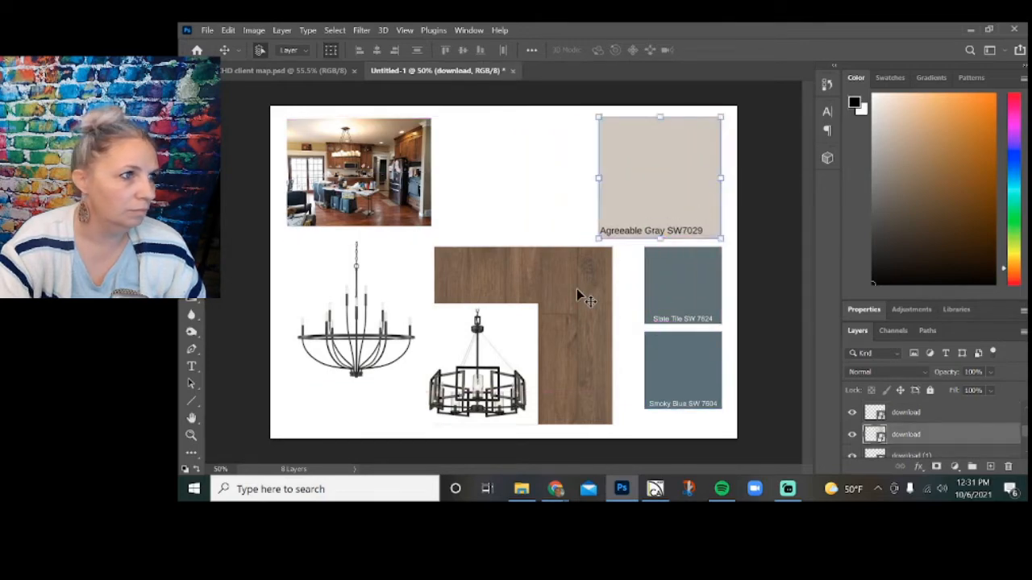
pyautogui.moveTo(578, 297); pyautogui.dragTo(610, 292)
# Move the drum-style chandelier above the wood flooring, between the kitchen photo and the Agreeable Gray swatch, aligned with the flooring's left edge.
pyautogui.moveTo(493, 391); pyautogui.dragTo(536, 214)
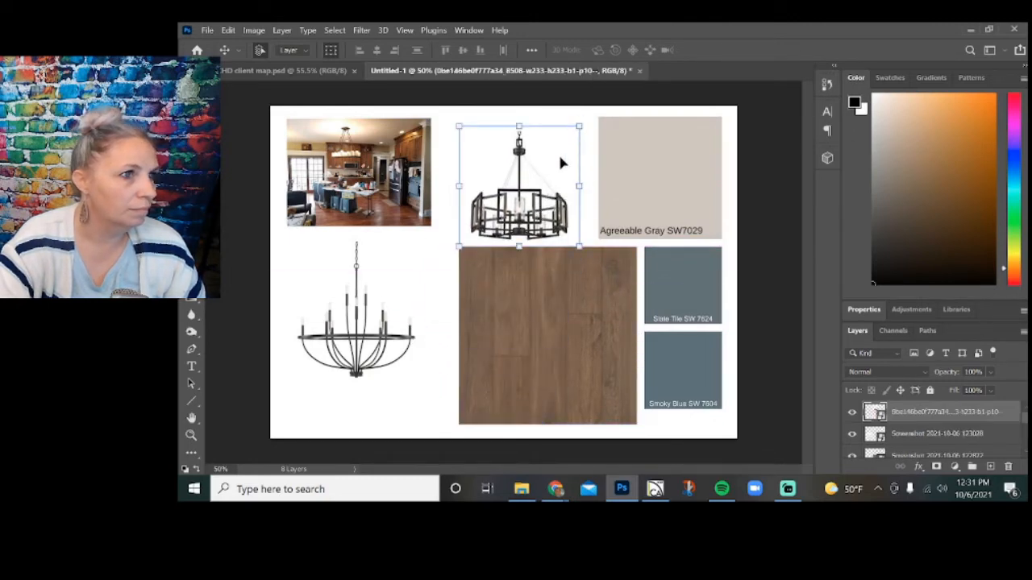
pyautogui.moveTo(562, 163); pyautogui.dragTo(554, 157)
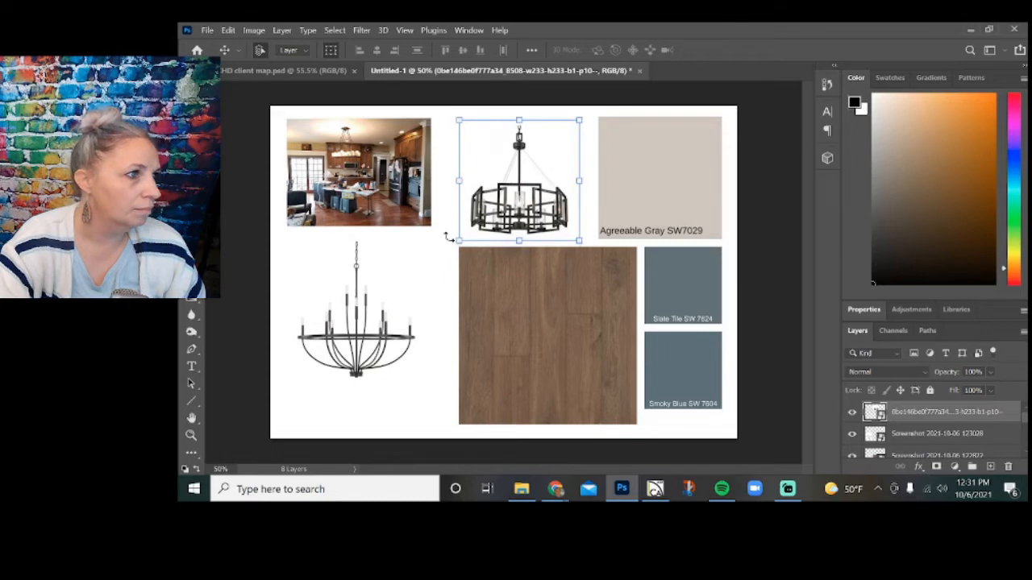
pyautogui.click(421, 426)
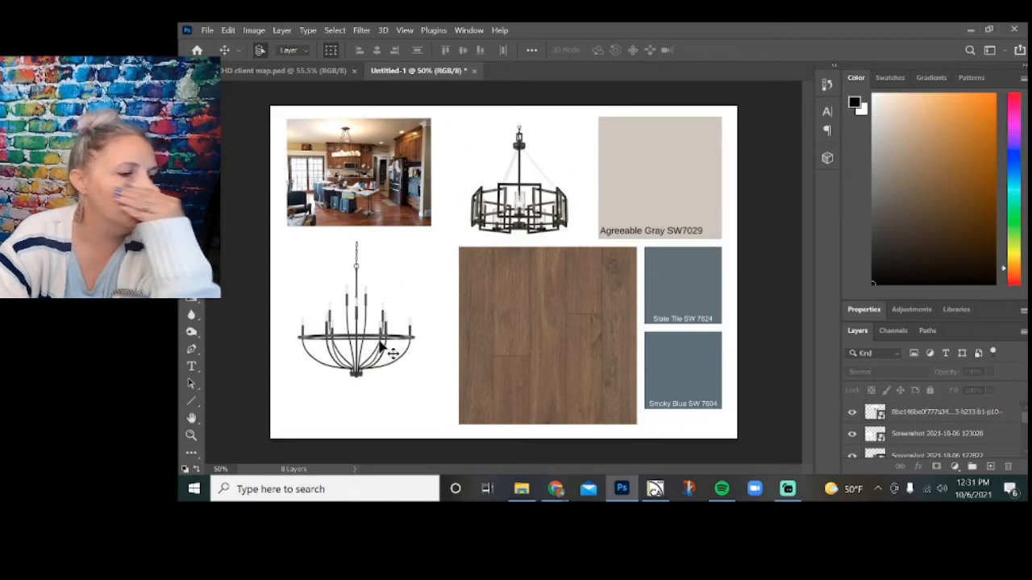
# Swap the kitchen photo and the candle-style chandelier, putting the photo in the board's lower-left corner and the chandelier in the upper-left.
pyautogui.moveTo(356, 185); pyautogui.dragTo(362, 384)
pyautogui.moveTo(351, 305); pyautogui.dragTo(358, 180)
pyautogui.click(429, 301)
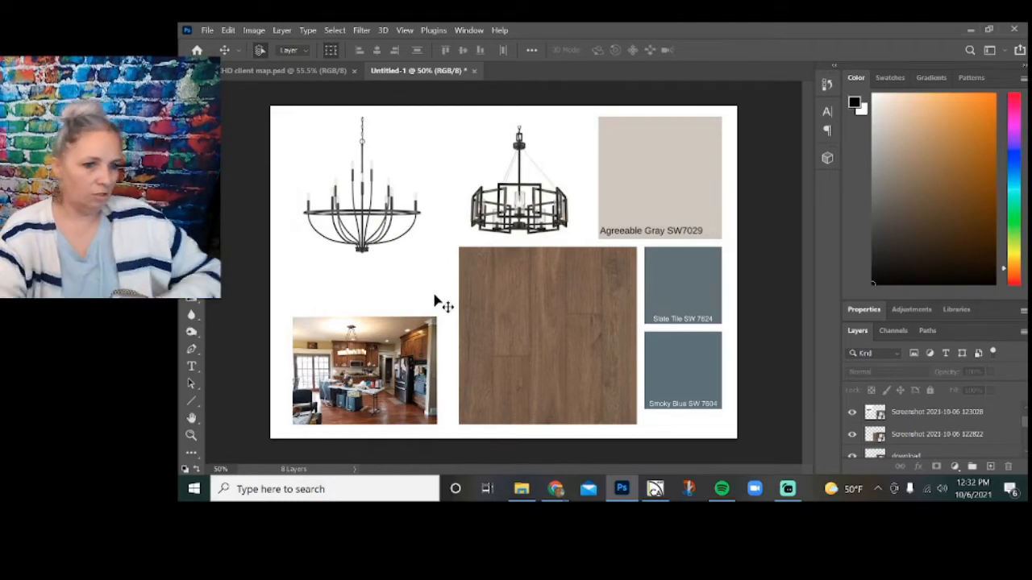
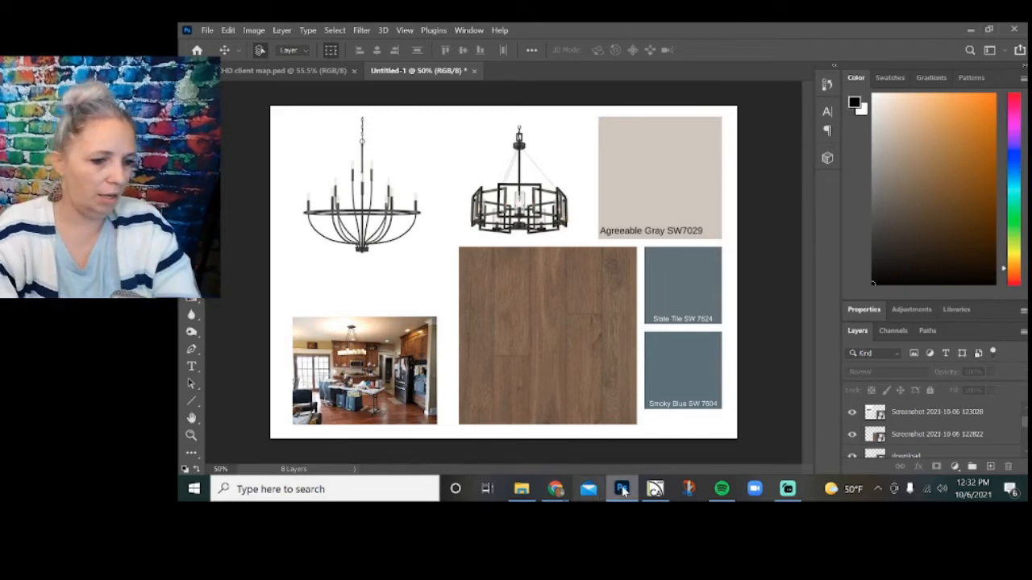
# Switch to the Chrome window with the chandelier image results and search Google Images for "white countertop".
pyautogui.moveTo(558, 495)
pyautogui.click(569, 431)
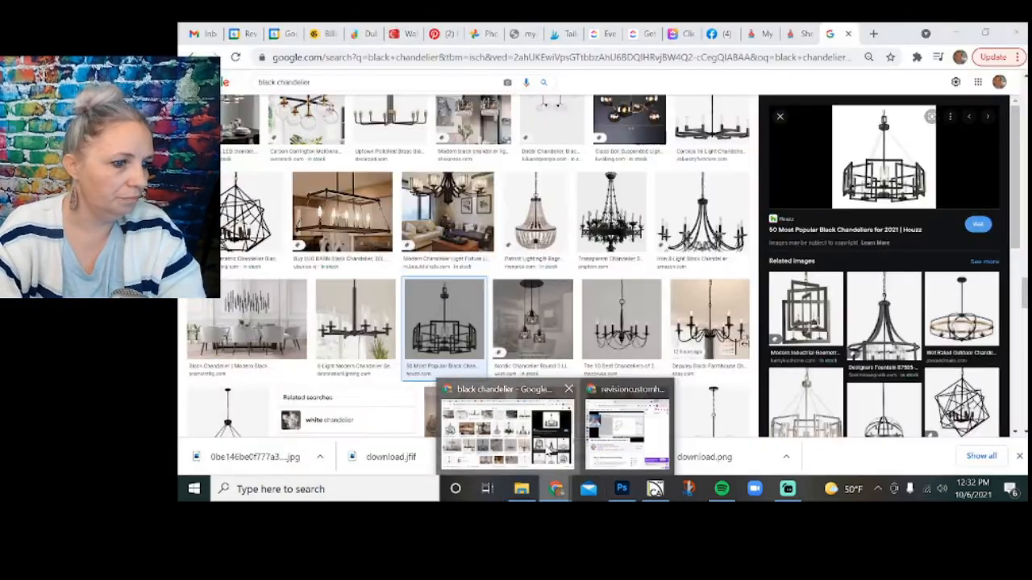
pyautogui.moveTo(346, 80); pyautogui.dragTo(193, 61)
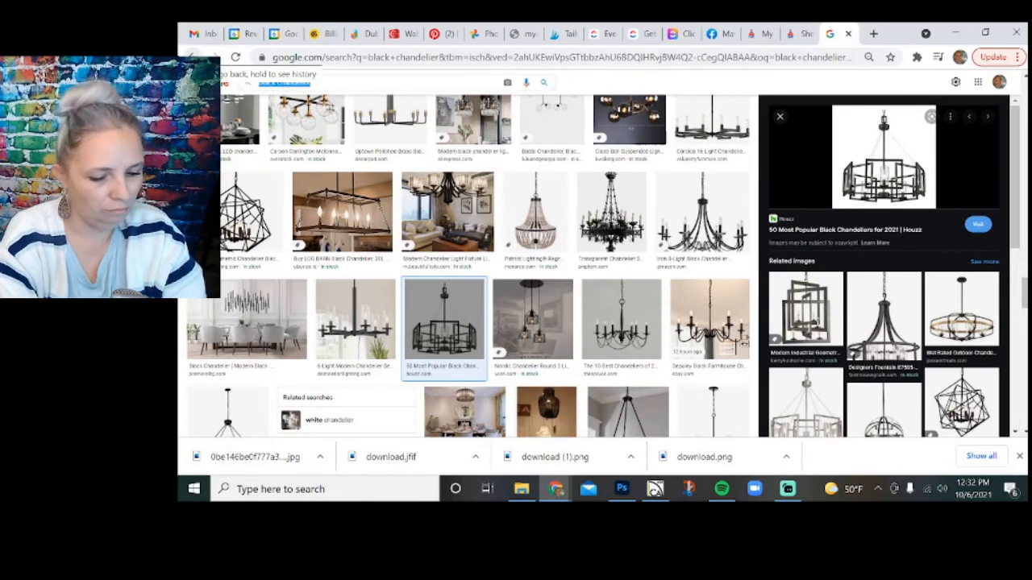
pyautogui.write('white counterto')
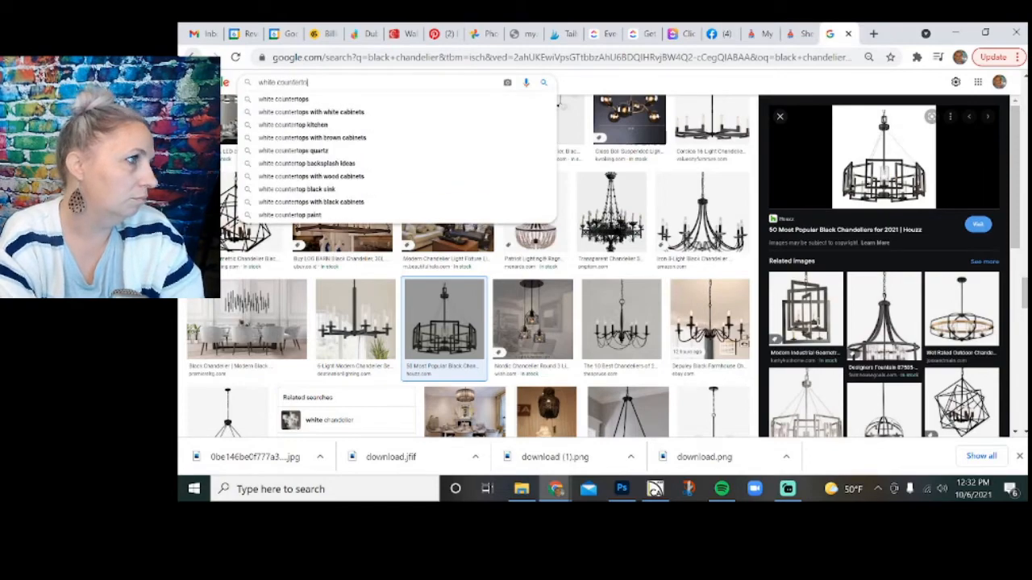
pyautogui.write('p')
pyautogui.press('Return')
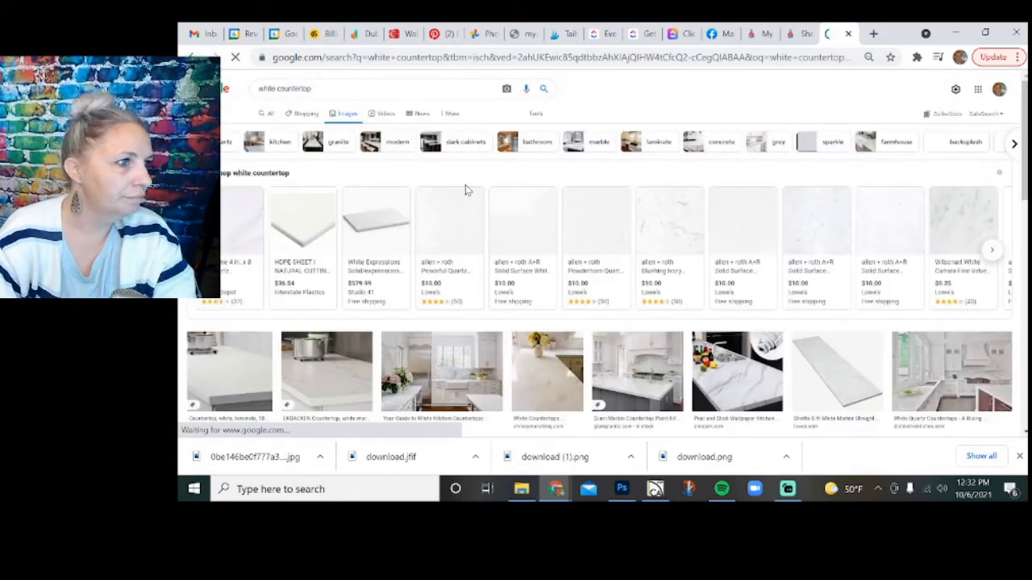
# Look through the white countertop images and open the Lowe's listing for the allen + roth Silent Storm countertop sample.
pyautogui.scroll(-5, 489, 224)
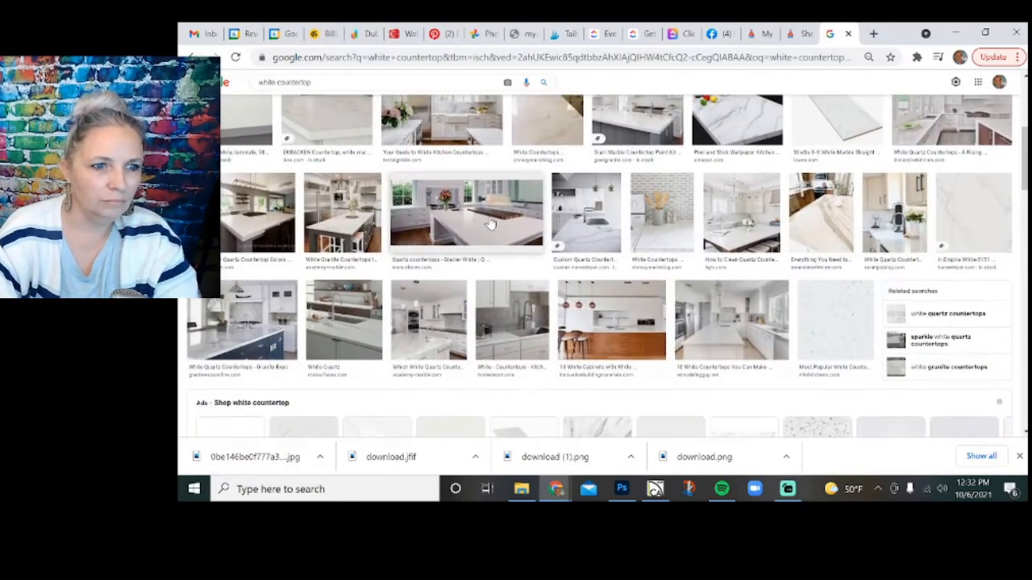
pyautogui.scroll(-2, 489, 224)
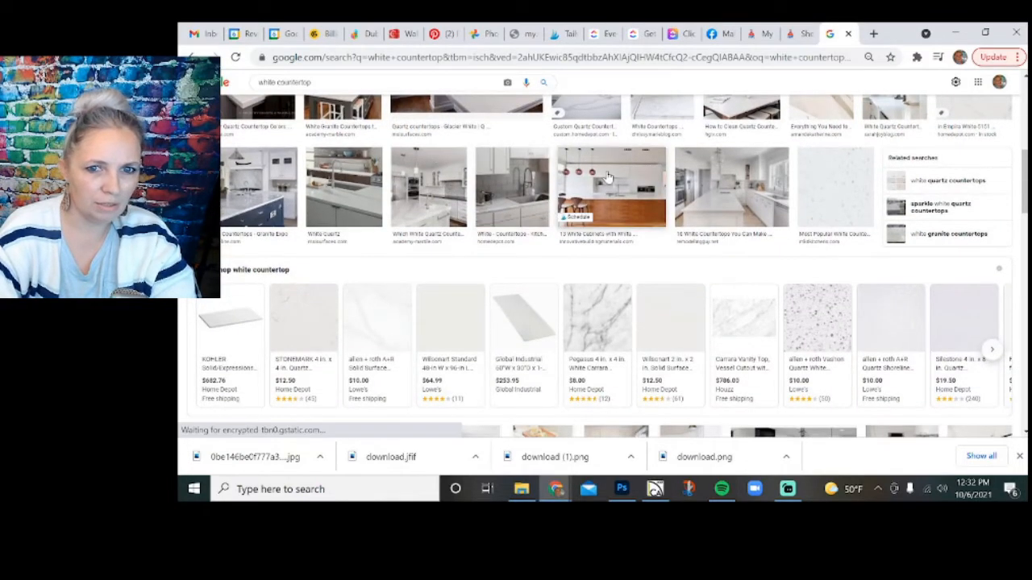
pyautogui.scroll(-5, 609, 178)
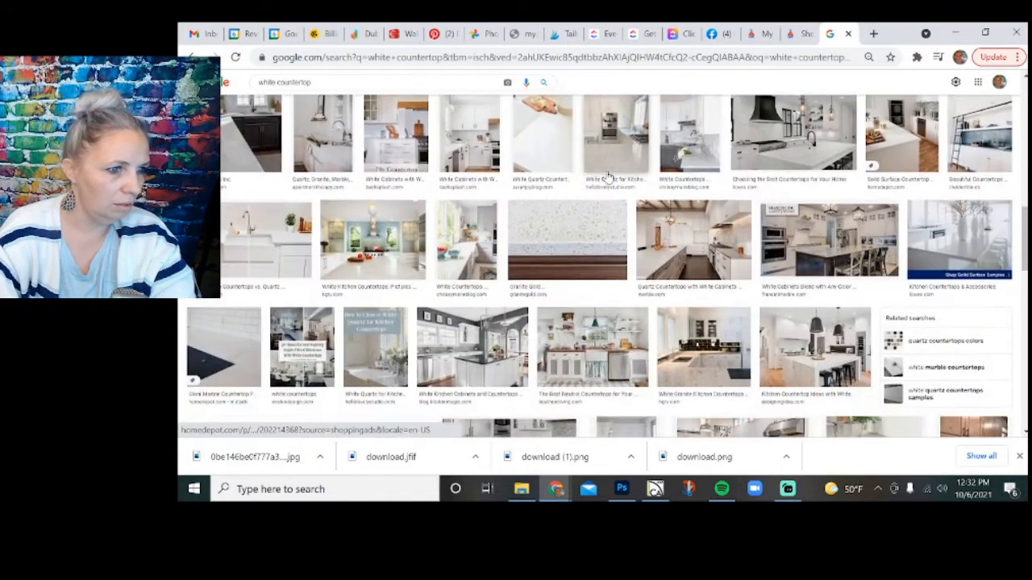
pyautogui.scroll(-3, 609, 178)
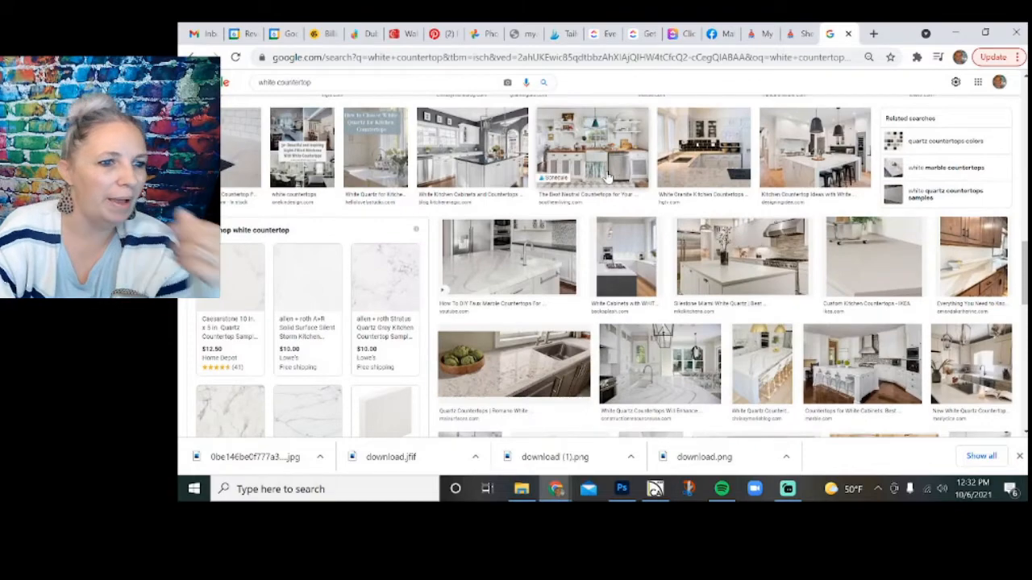
pyautogui.scroll(-1, 609, 177)
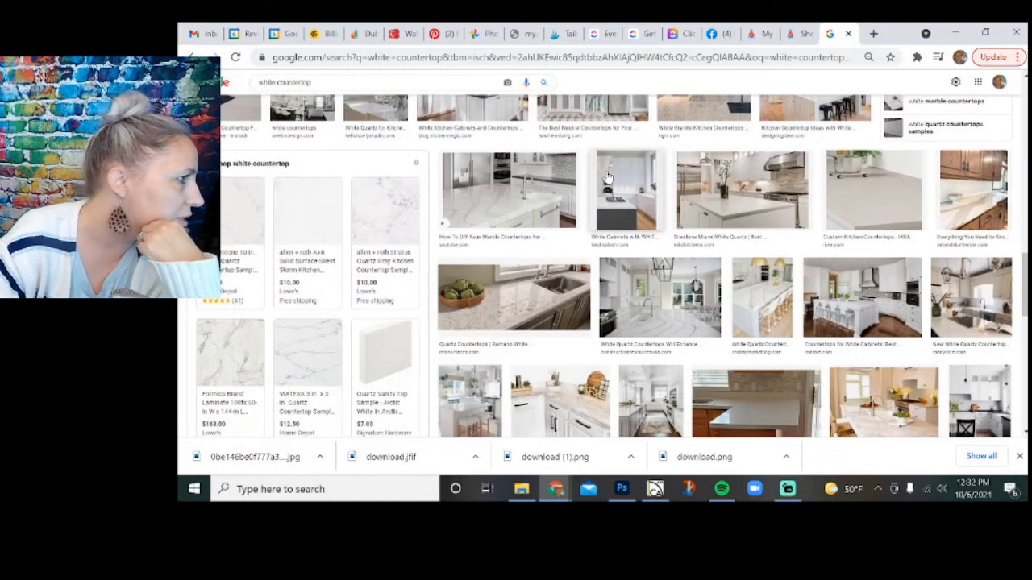
pyautogui.scroll(-4, 608, 177)
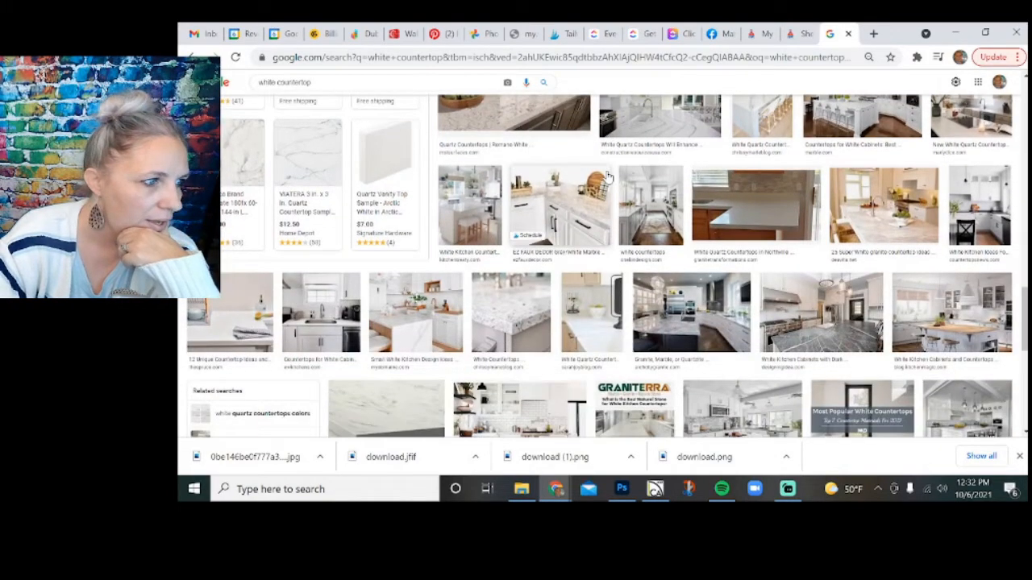
pyautogui.scroll(4, 609, 178)
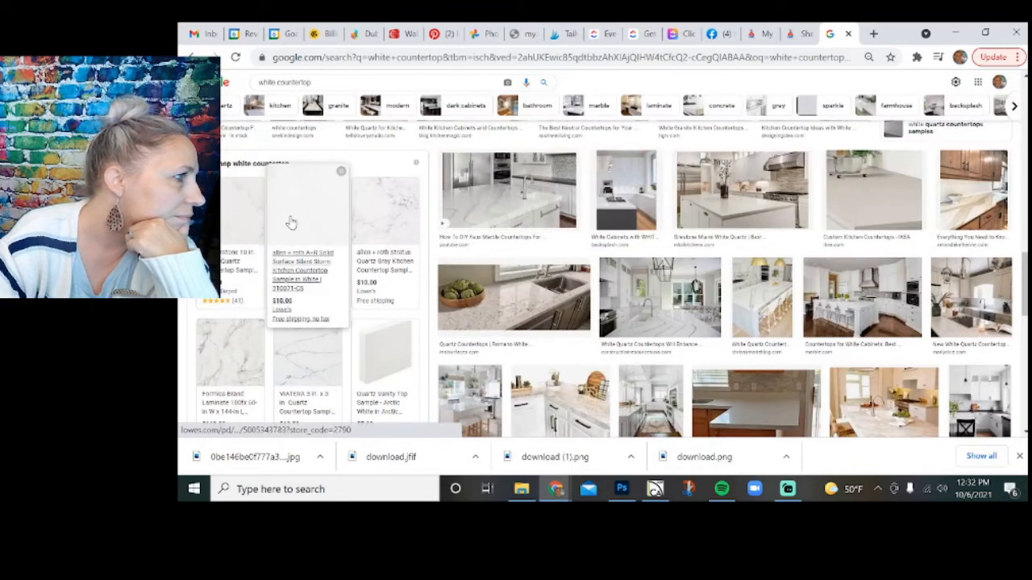
pyautogui.click(292, 222)
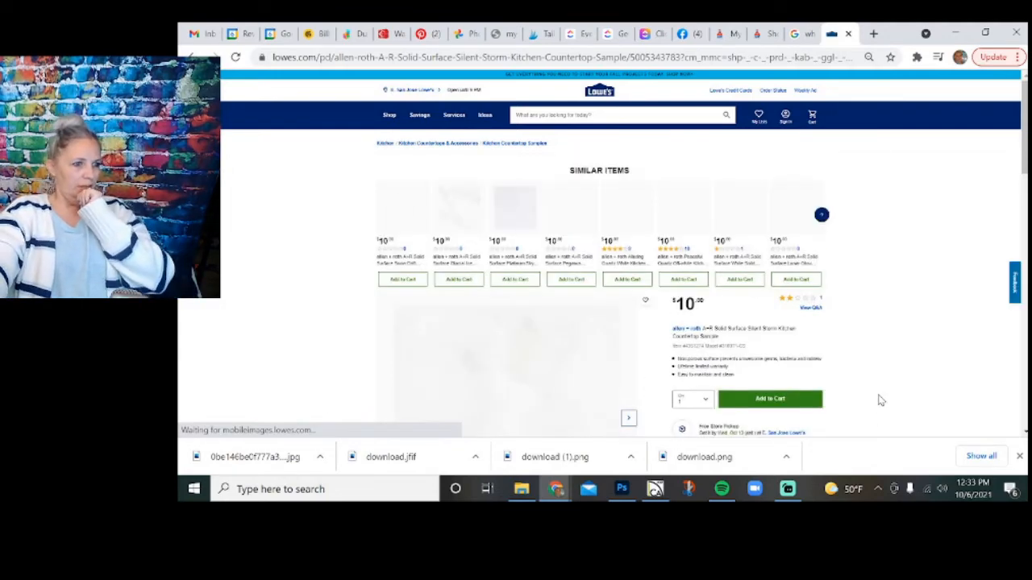
# Capture a square snip of the Silent Storm countertop sample with Snip & Sketch and save it to the project folder.
pyautogui.scroll(-3, 882, 402)
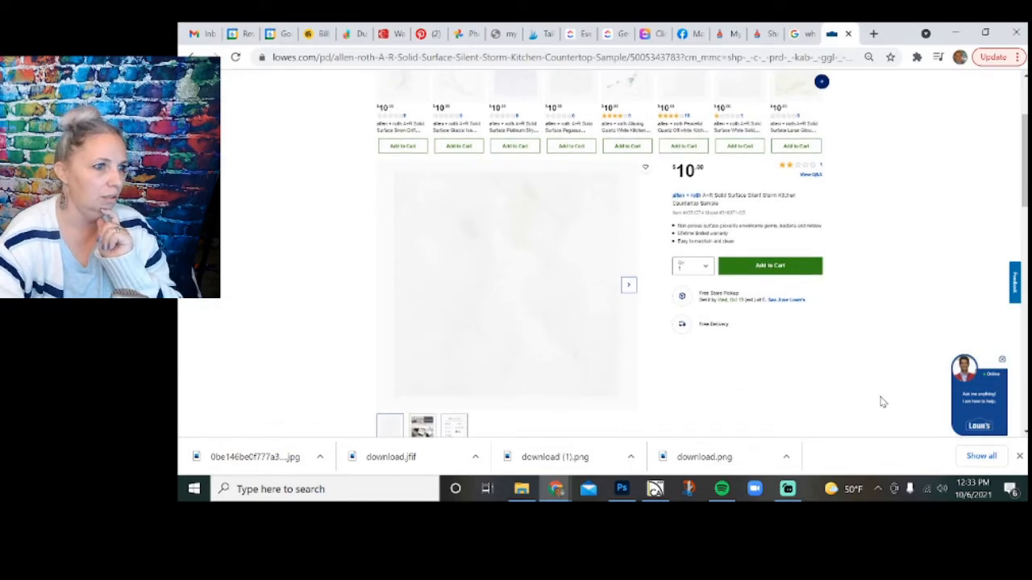
pyautogui.scroll(1, 880, 405)
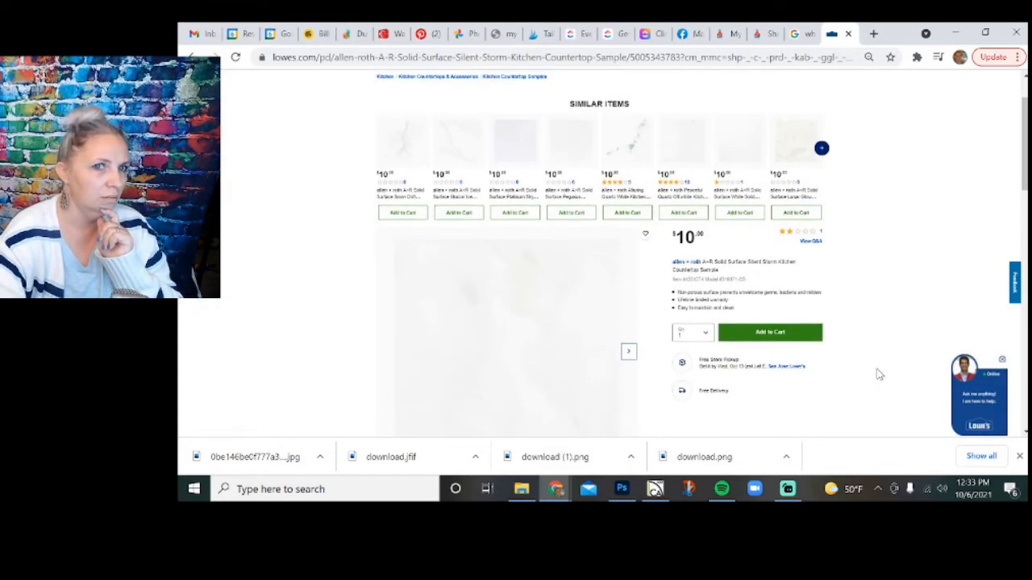
pyautogui.scroll(-1, 879, 366)
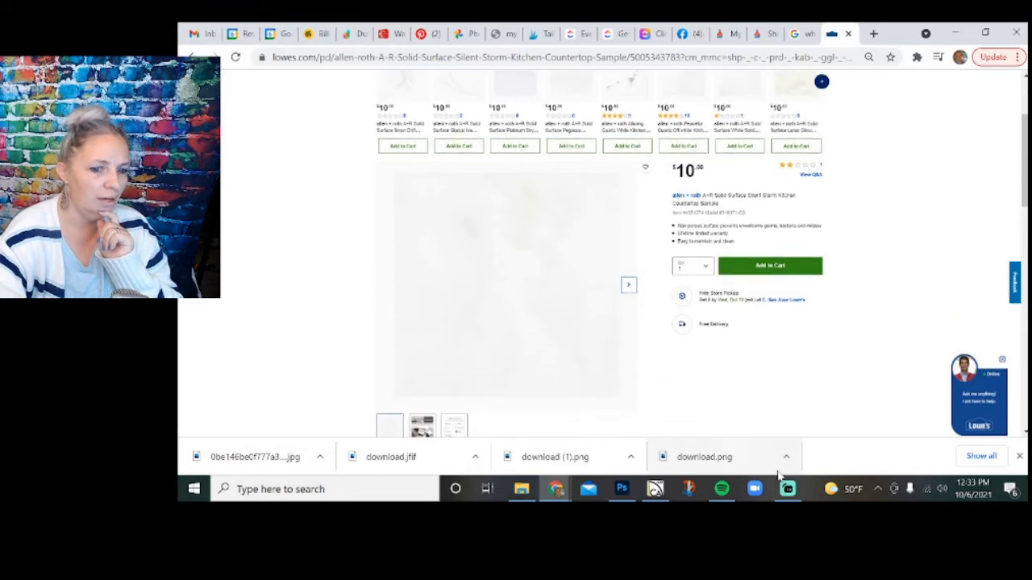
pyautogui.click(695, 498)
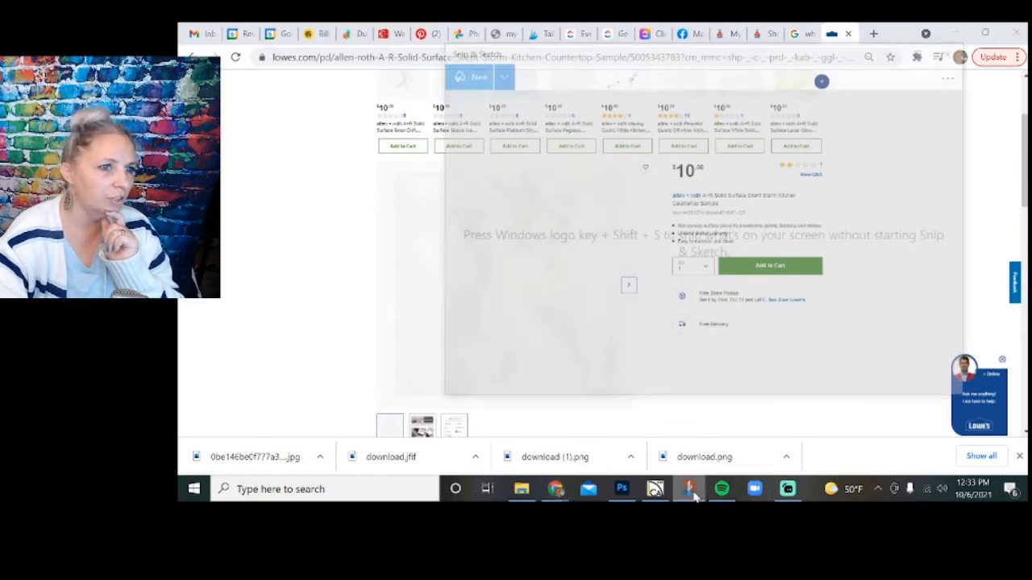
pyautogui.click(454, 72)
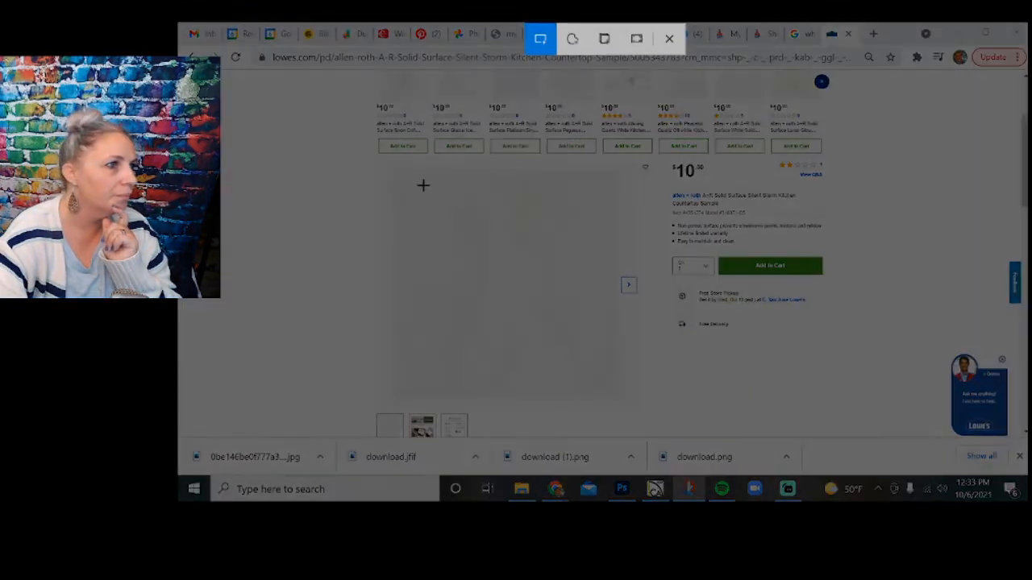
pyautogui.moveTo(400, 176)
pyautogui.mouseDown()
pyautogui.moveTo(564, 353)
pyautogui.moveTo(627, 395)
pyautogui.moveTo(614, 395)
pyautogui.mouseUp()
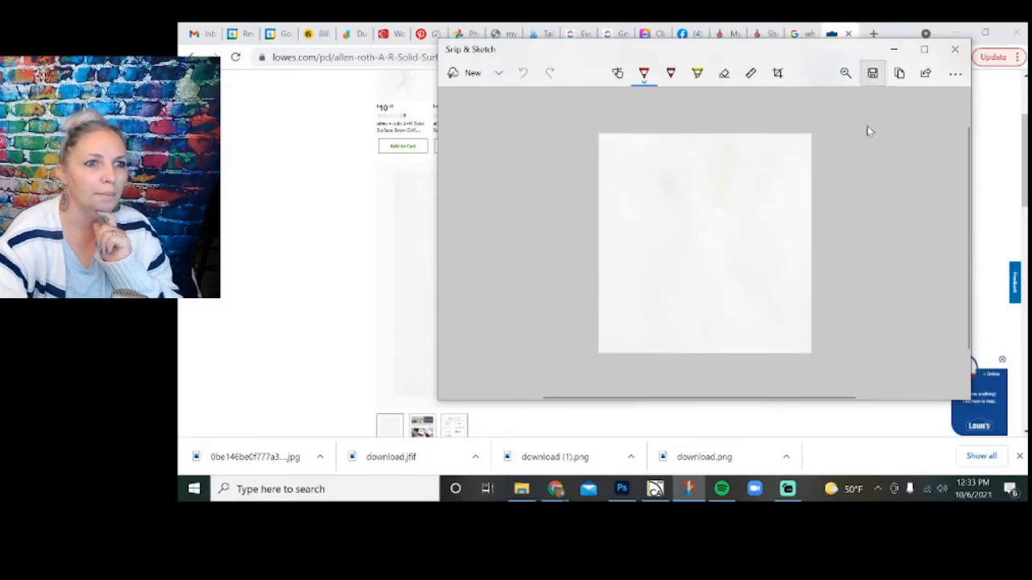
pyautogui.click(872, 72)
pyautogui.click(753, 336)
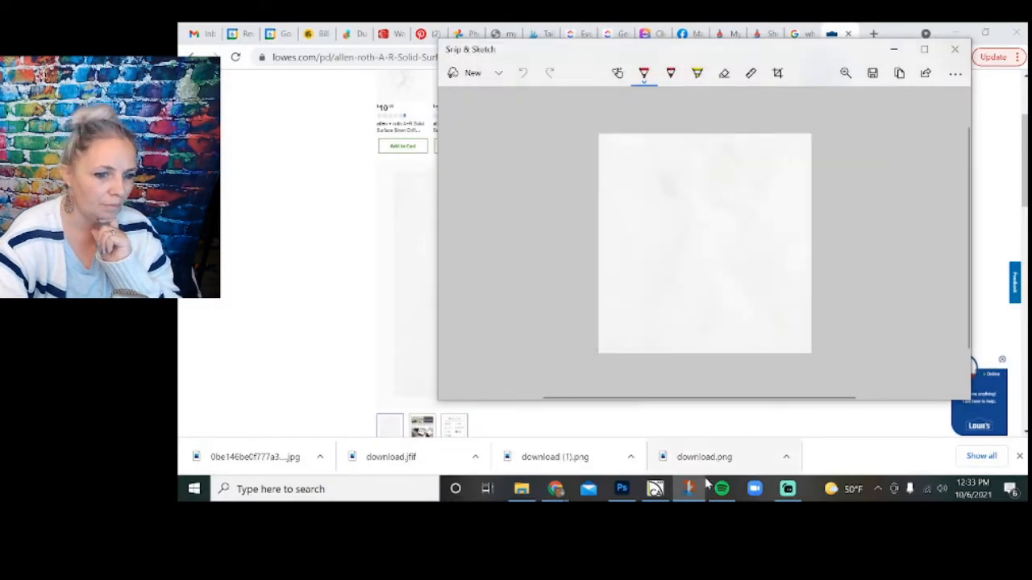
pyautogui.click(622, 488)
pyautogui.click(521, 490)
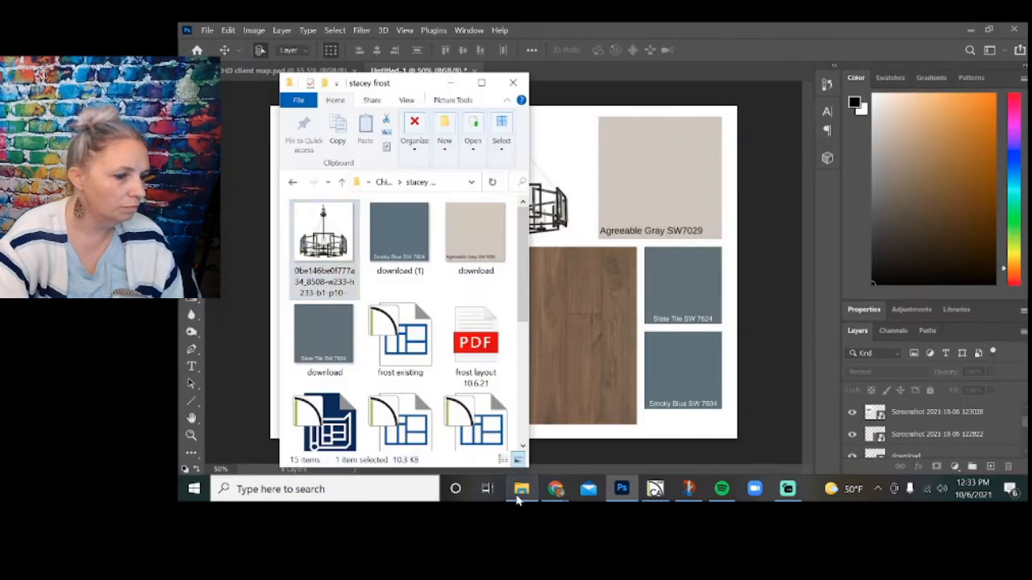
pyautogui.scroll(-5, 403, 338)
pyautogui.click(508, 376)
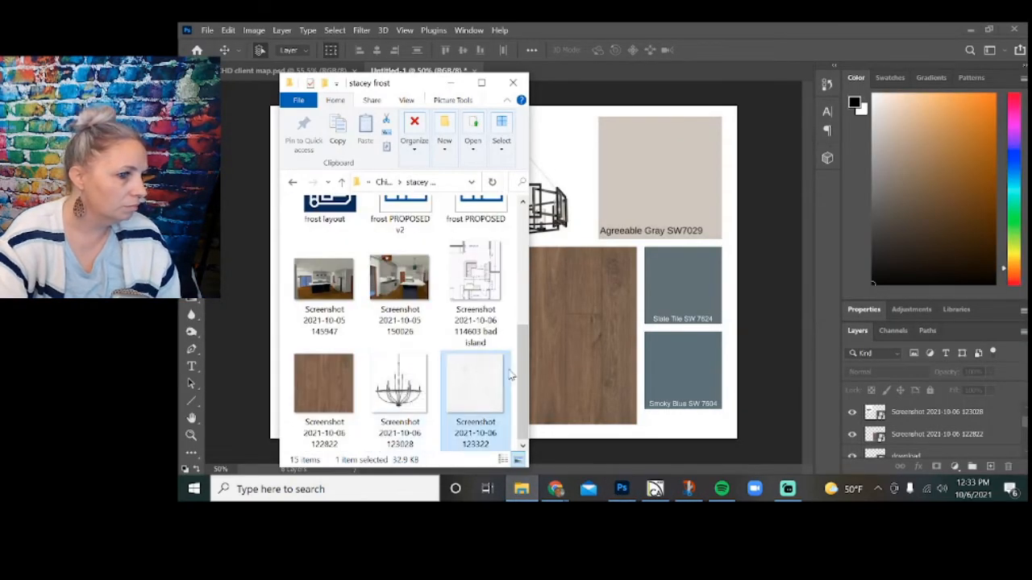
pyautogui.moveTo(579, 337); pyautogui.dragTo(579, 337)
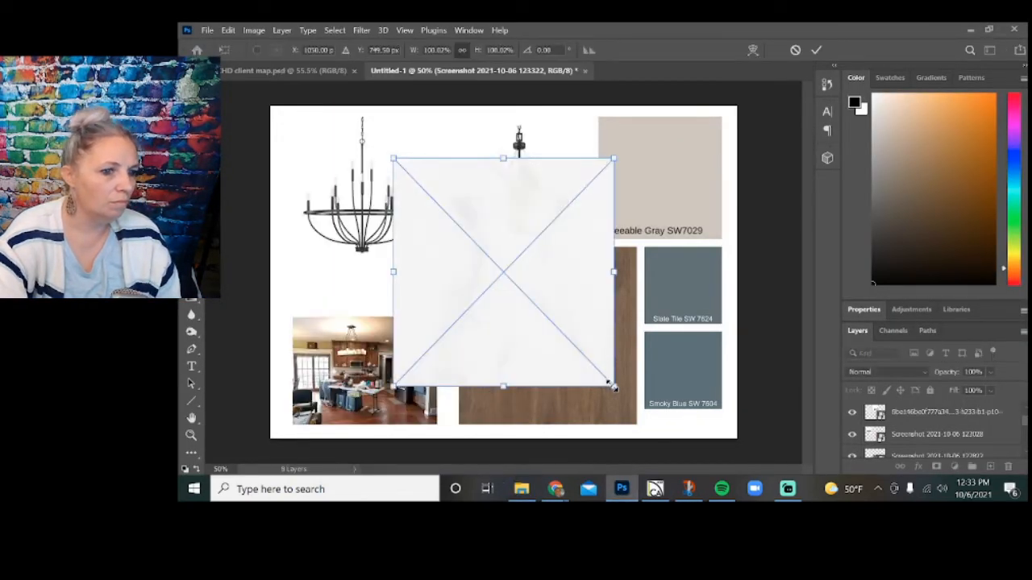
pyautogui.moveTo(612, 387); pyautogui.dragTo(447, 266)
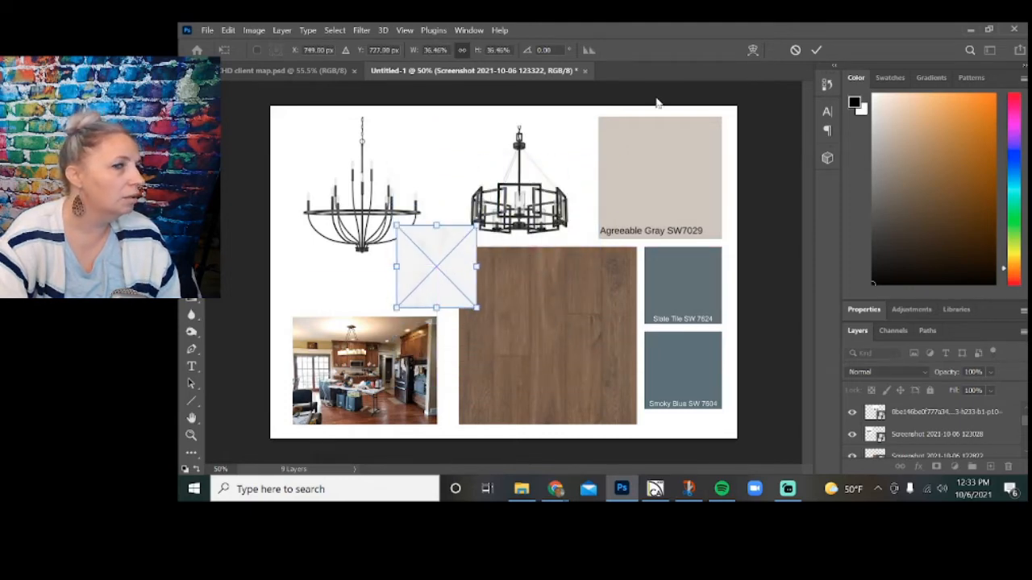
pyautogui.click(814, 50)
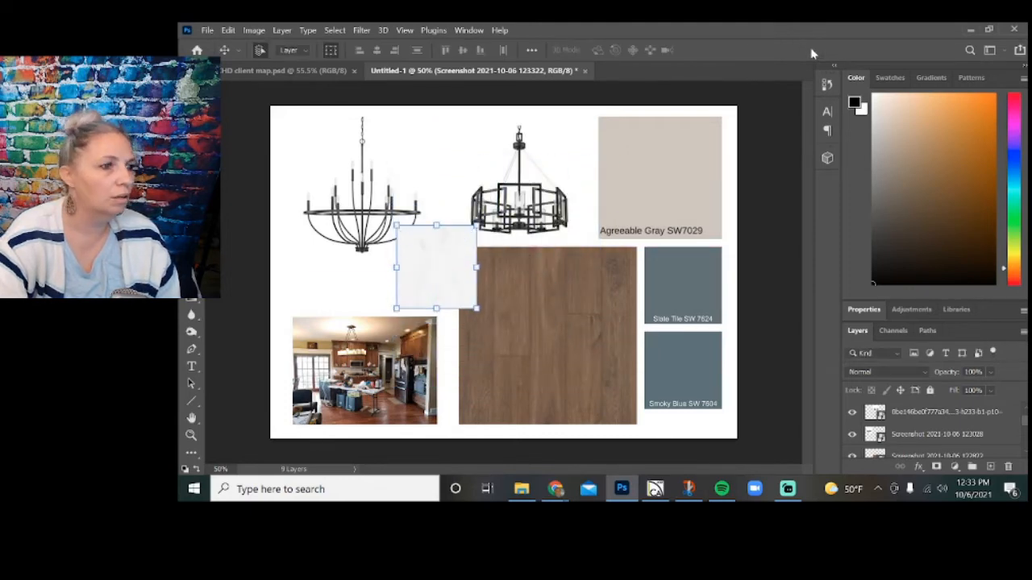
# Shift the drum-style chandelier up toward the Agreeable Gray swatch and the candle-style chandelier toward the board's upper-left corner.
pyautogui.click(752, 143)
pyautogui.moveTo(568, 188); pyautogui.dragTo(586, 175)
pyautogui.click(387, 198)
pyautogui.moveTo(387, 197); pyautogui.dragTo(365, 181)
pyautogui.click(763, 292)
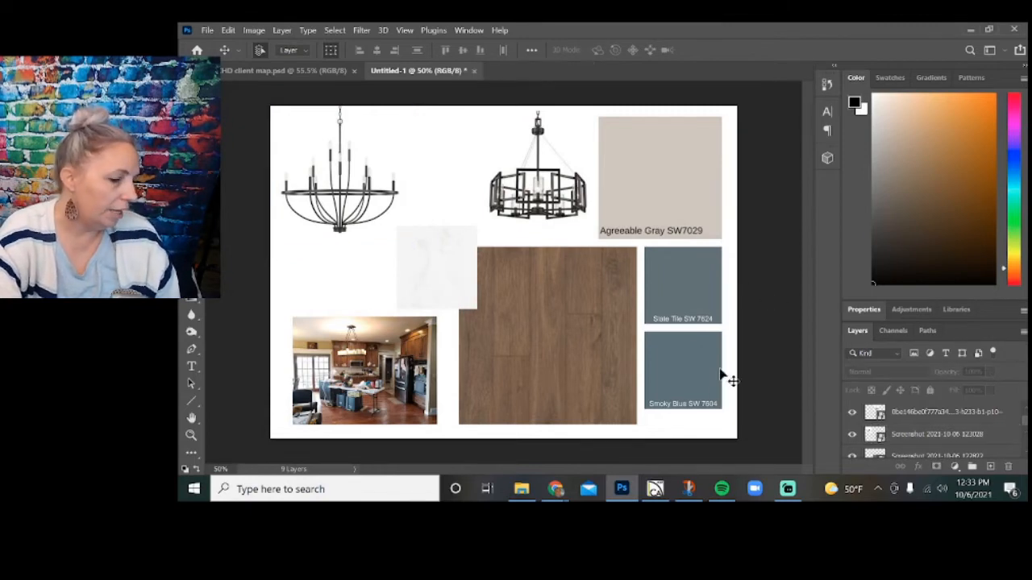
# Return to Chrome, close the Lowe's product page and search Google Images for "backsplash tile with blue".
pyautogui.moveTo(559, 495)
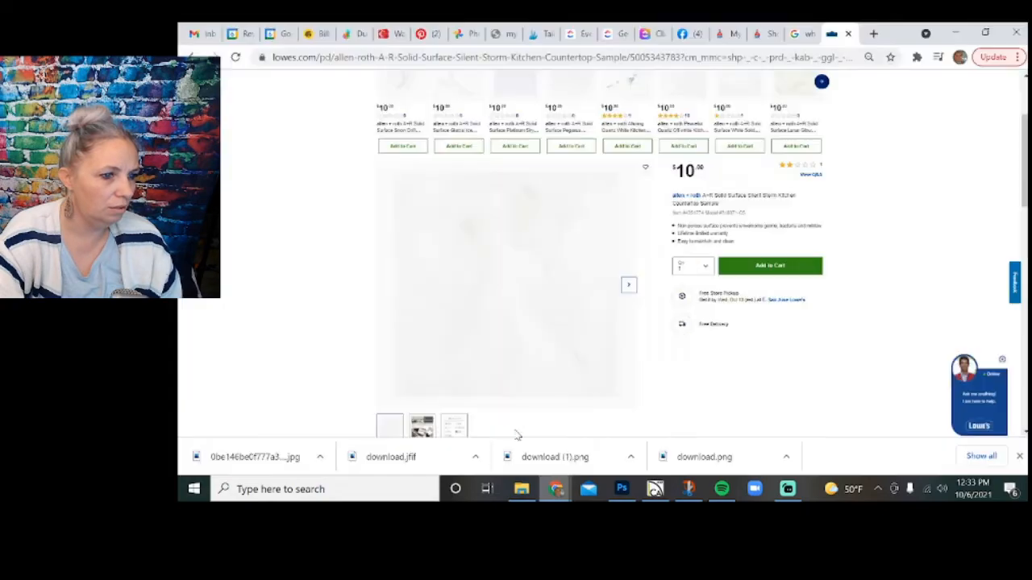
pyautogui.click(508, 434)
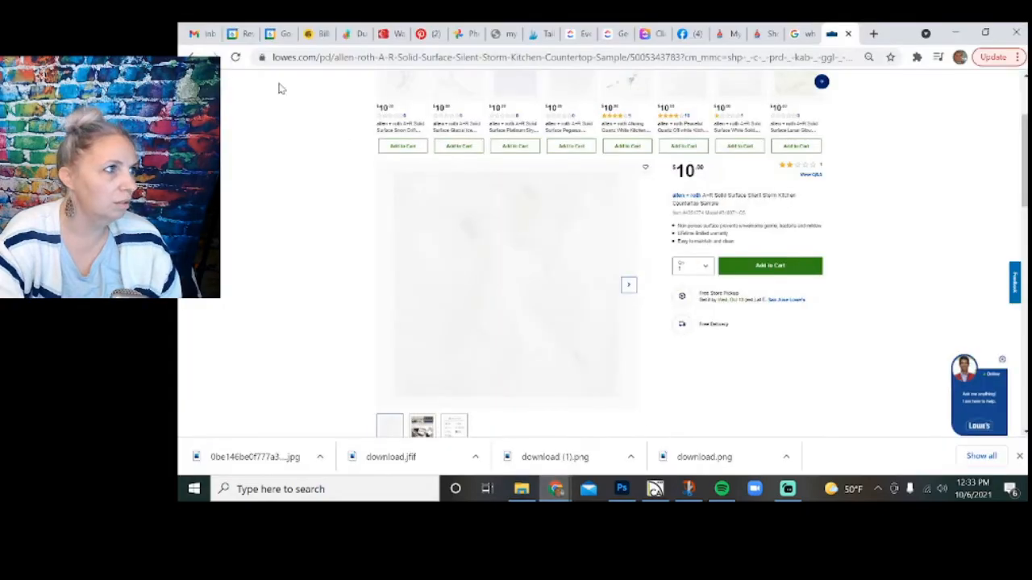
pyautogui.click(849, 34)
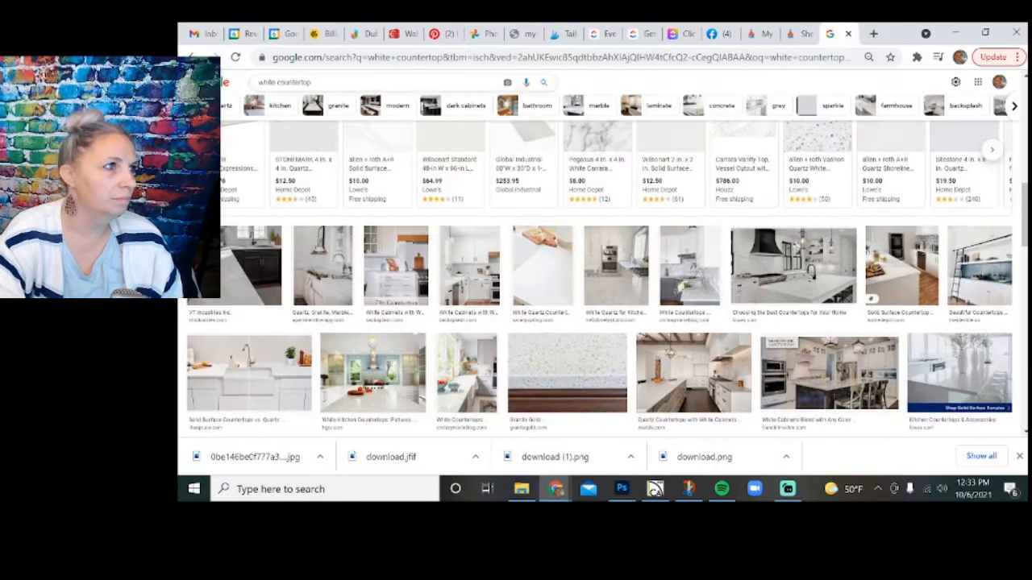
pyautogui.write('backspl')
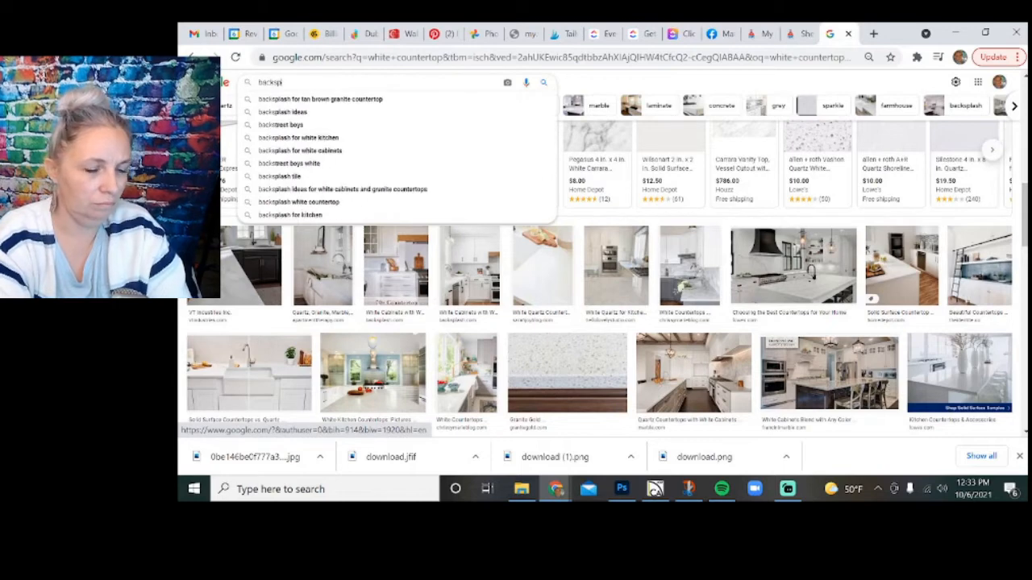
pyautogui.write('ash tile')
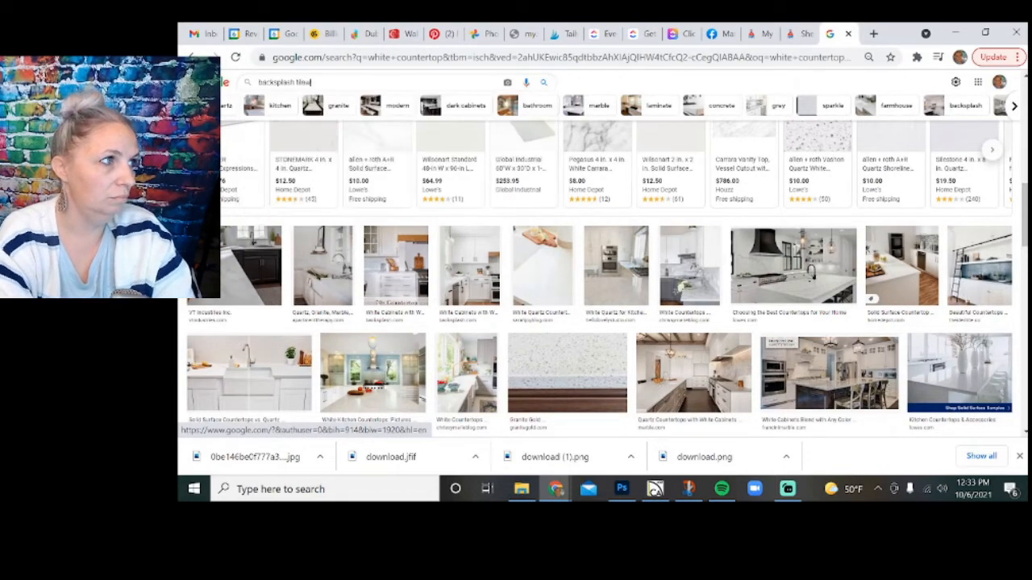
pyautogui.write(' with blu')
pyautogui.write('e')
pyautogui.press('Return')
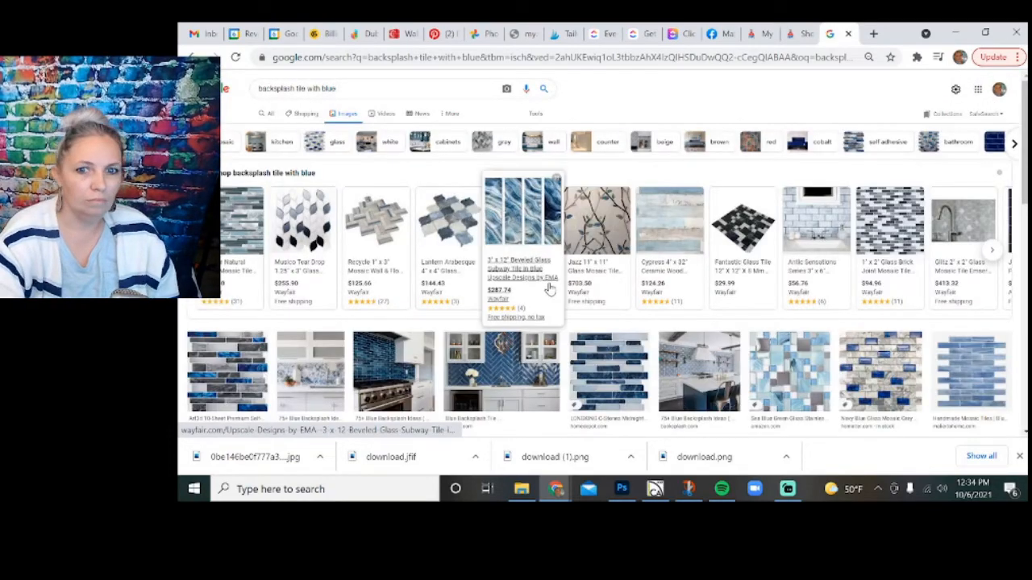
# Look through the image results for blue backsplash tiles that would suit the kitchen board.
pyautogui.scroll(-3, 507, 312)
pyautogui.scroll(-1, 728, 144)
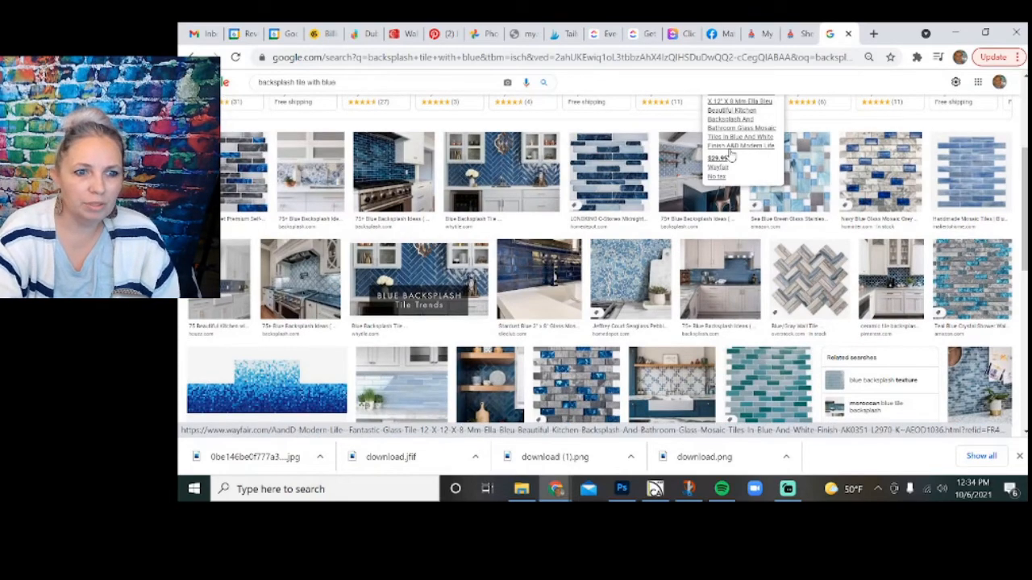
pyautogui.scroll(-3, 730, 155)
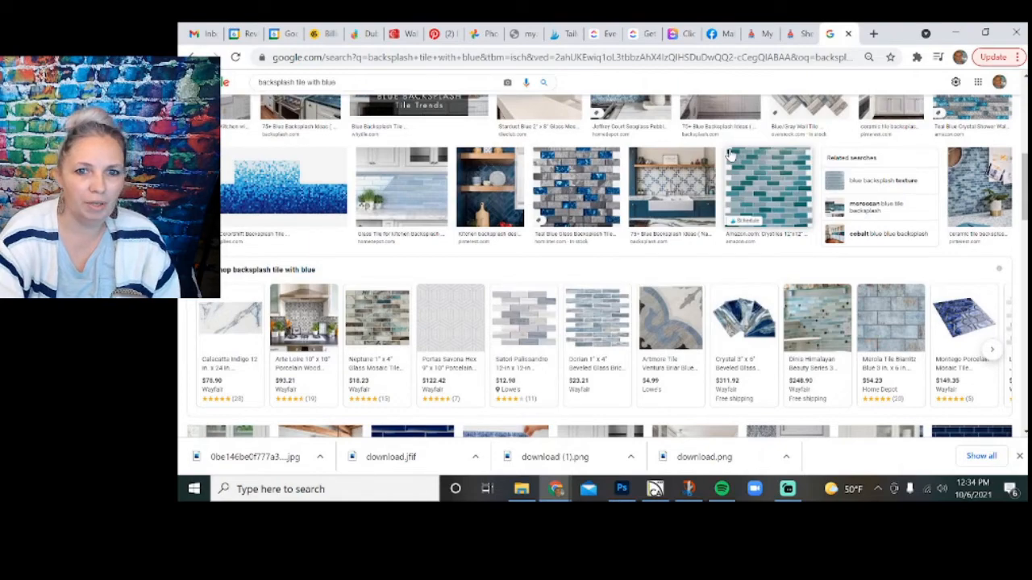
pyautogui.scroll(-3, 730, 155)
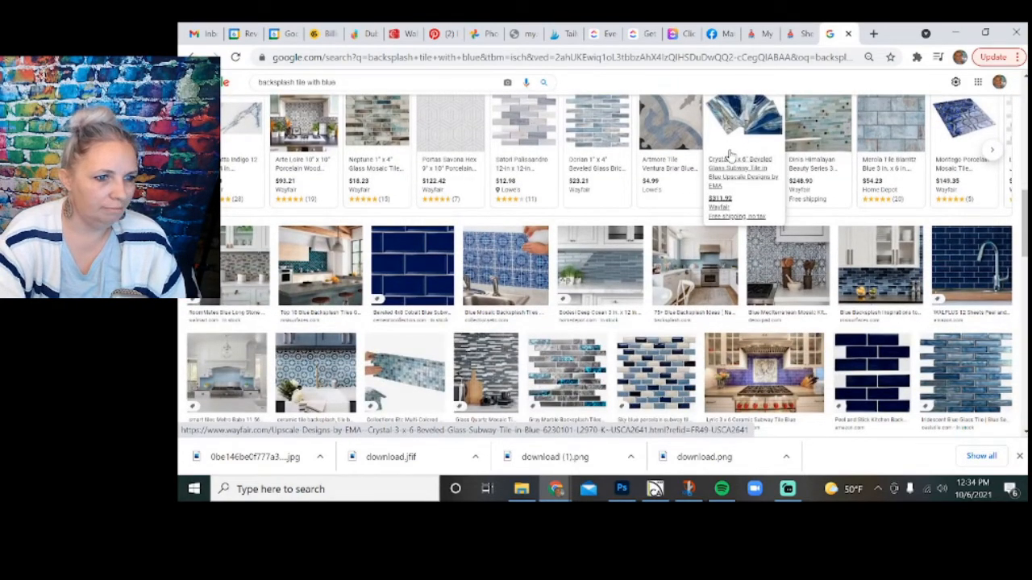
pyautogui.scroll(-1, 729, 154)
pyautogui.scroll(-3, 730, 154)
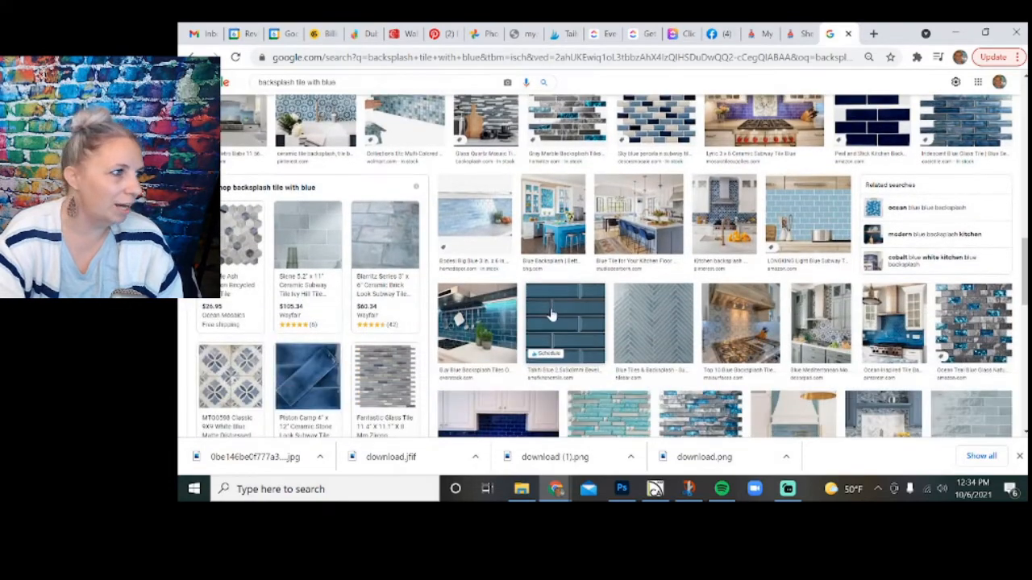
pyautogui.scroll(-1, 702, 294)
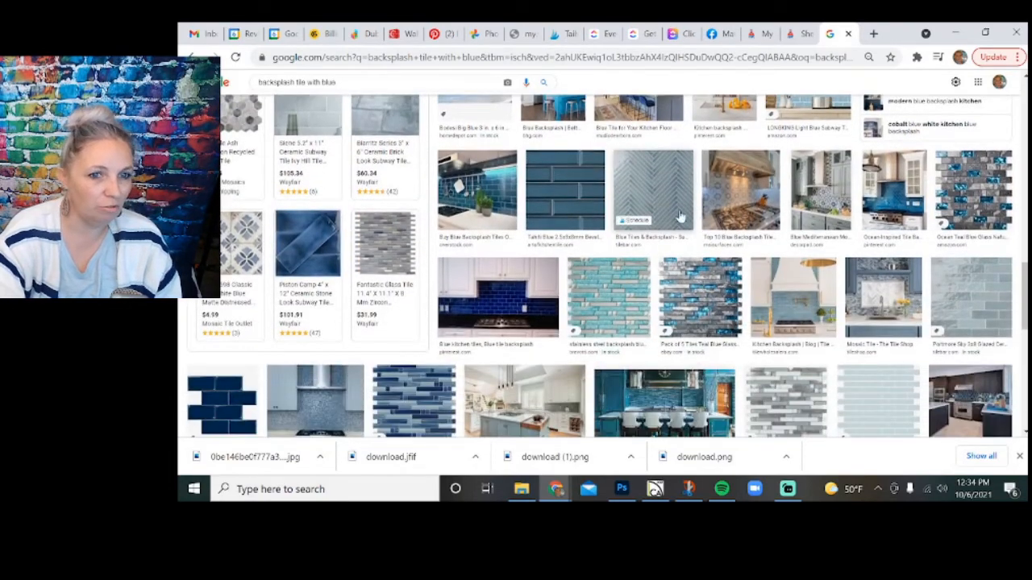
pyautogui.scroll(-2, 657, 166)
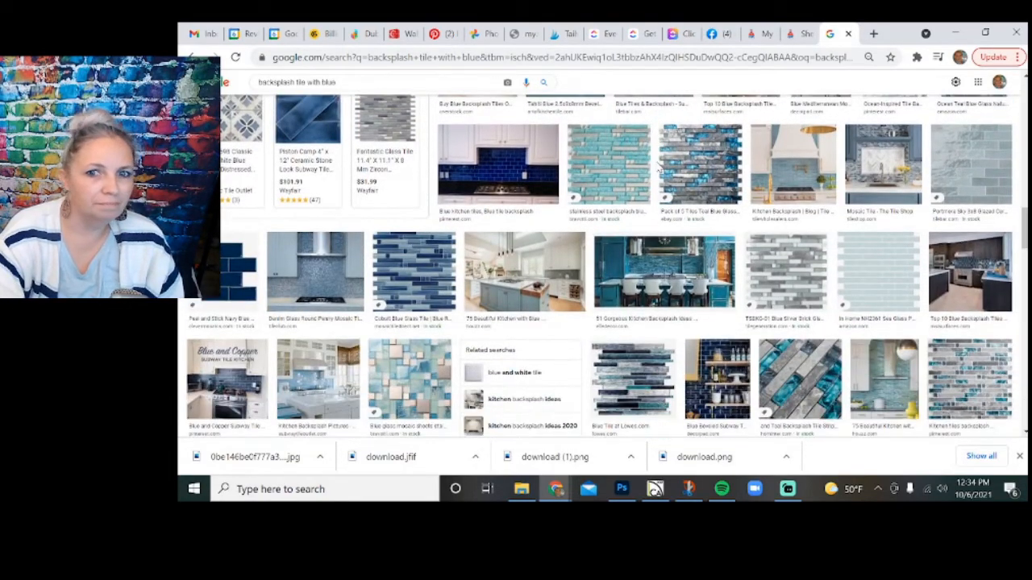
pyautogui.scroll(-2, 659, 168)
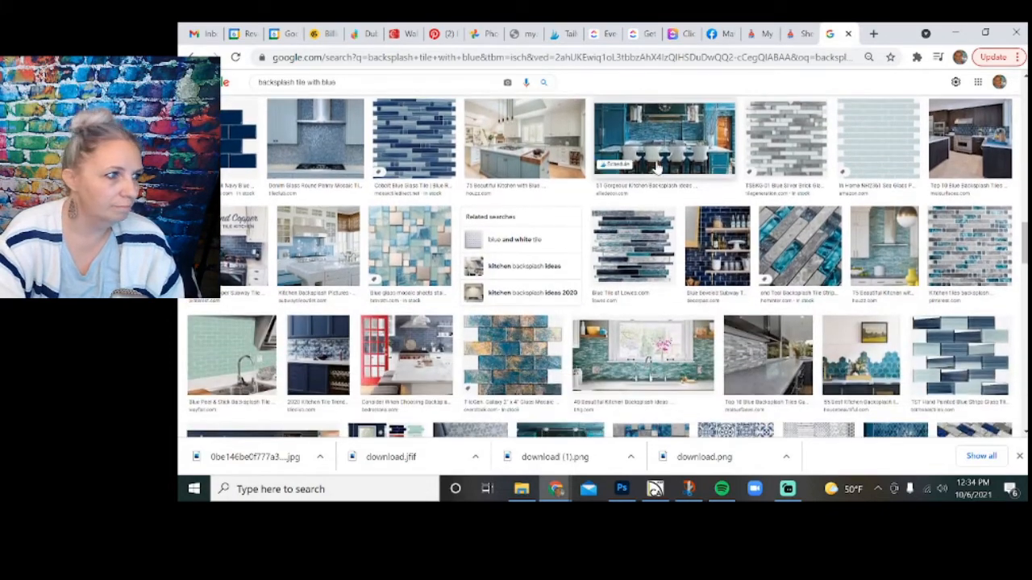
pyautogui.scroll(-1, 657, 166)
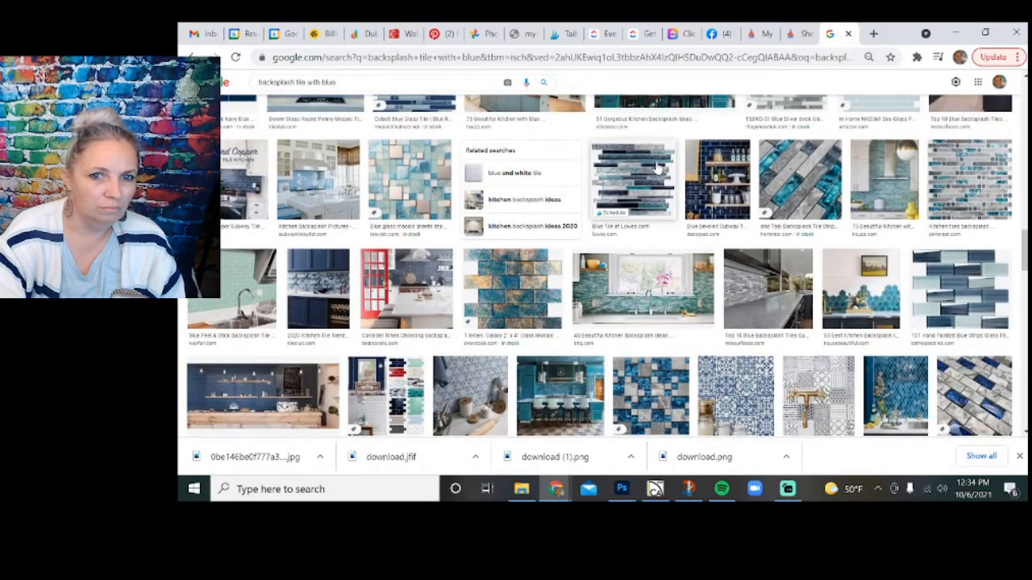
pyautogui.scroll(-1, 657, 167)
pyautogui.scroll(-1, 657, 168)
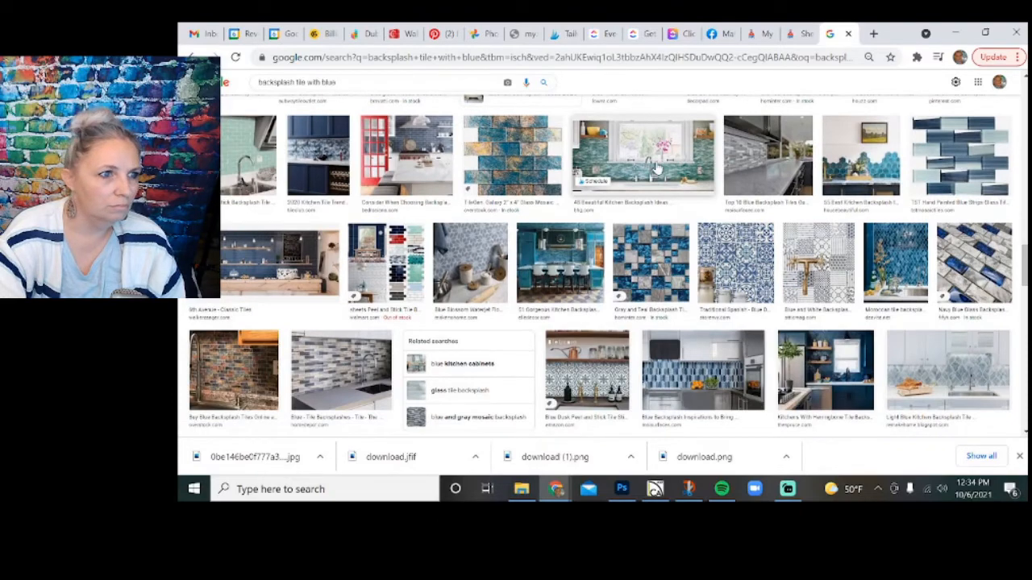
# Preview the Blue Blossom and White Blossom Waterjet Flower Marble backsplash tiles and look over their related images.
pyautogui.click(474, 254)
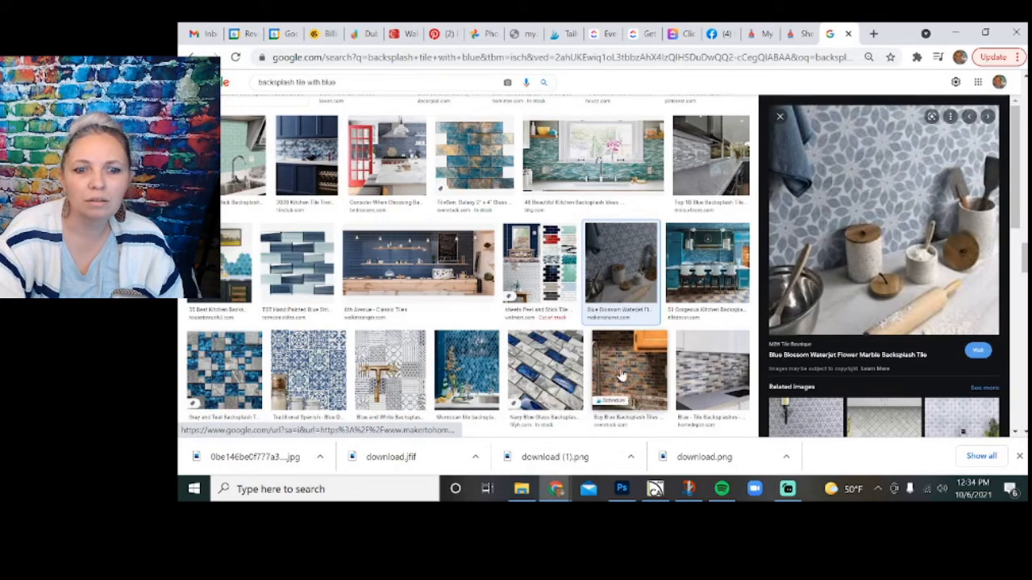
pyautogui.scroll(-2, 777, 415)
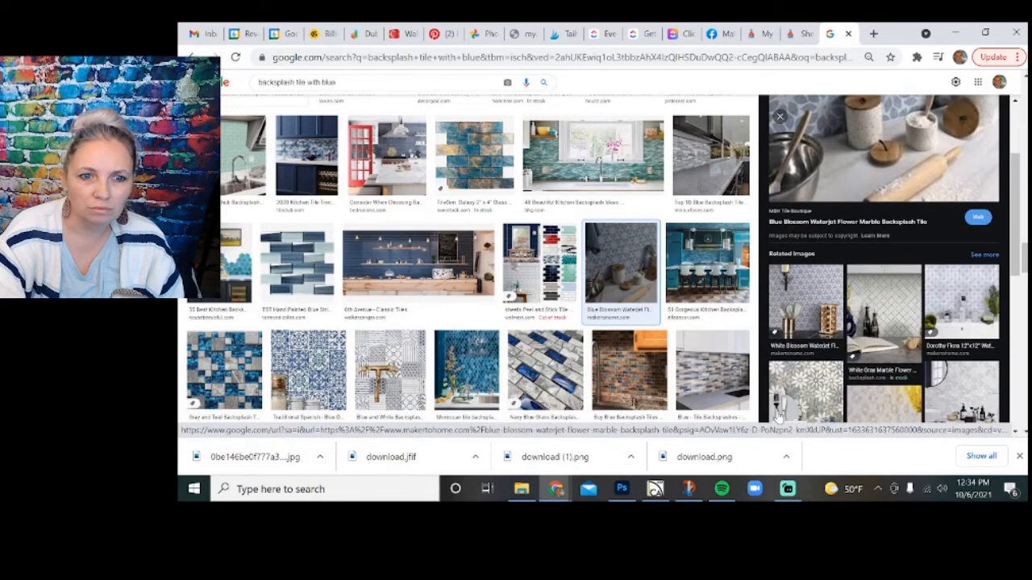
pyautogui.click(808, 300)
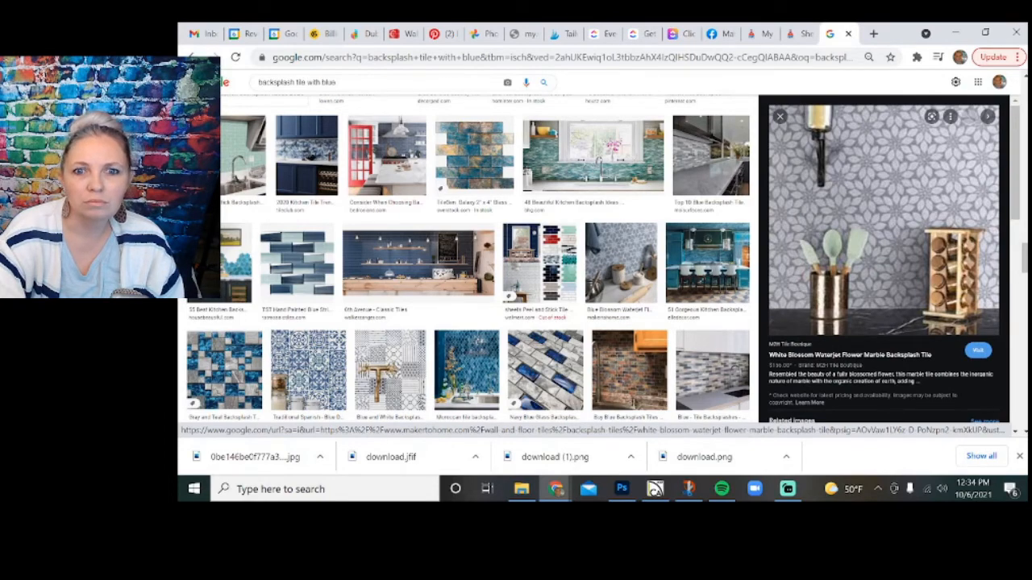
pyautogui.scroll(-2, 832, 298)
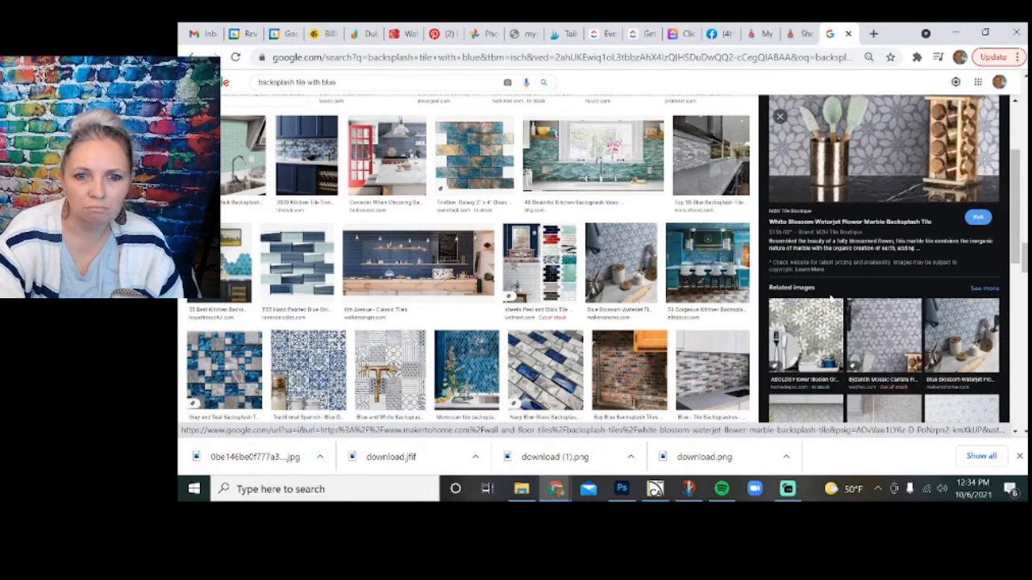
pyautogui.scroll(-2, 831, 299)
pyautogui.scroll(-2, 831, 300)
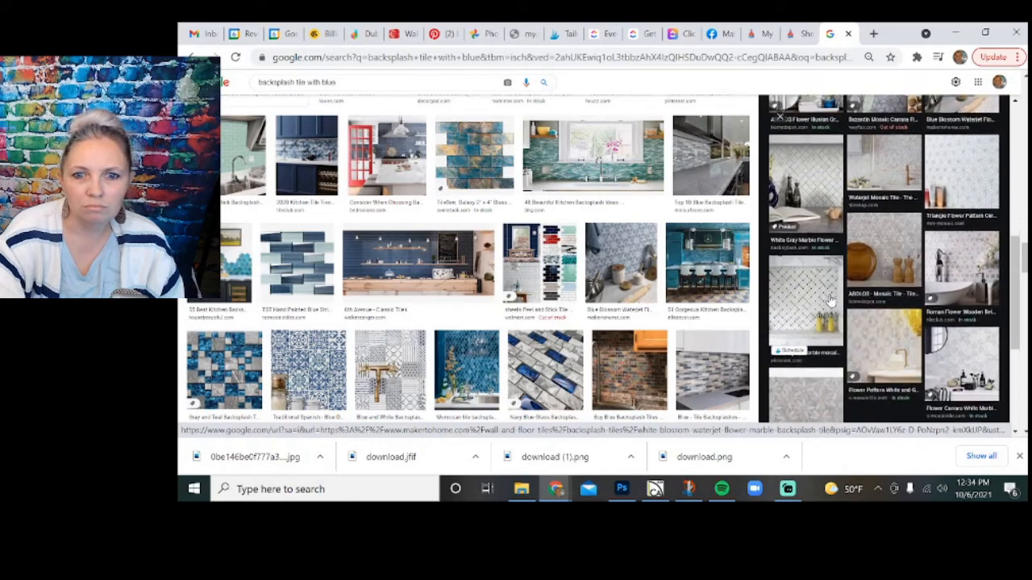
pyautogui.scroll(-2, 830, 300)
pyautogui.scroll(6, 832, 299)
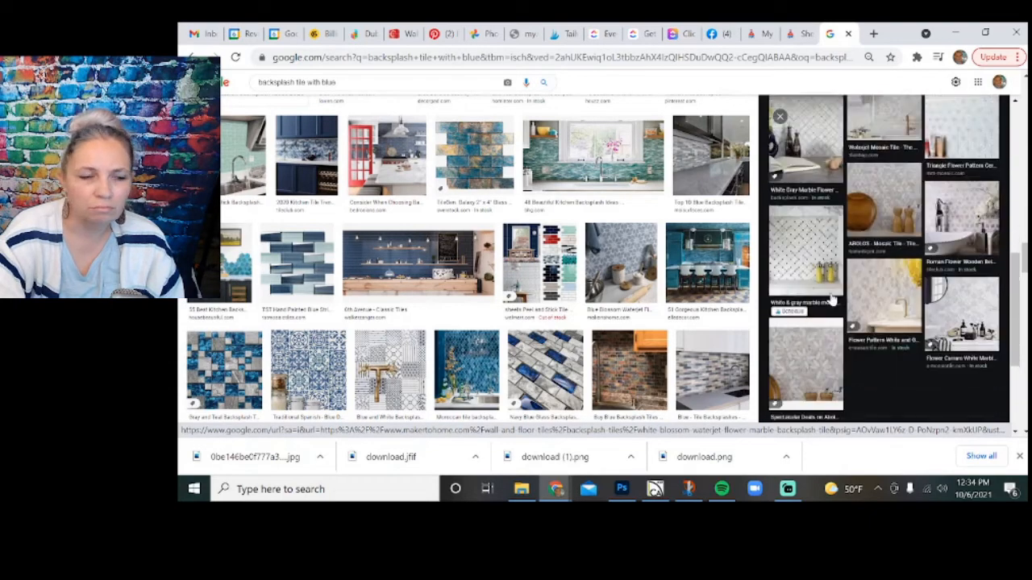
# Browse further blue backsplash results and preview the Pinterest kitchen with the blue herringbone tile above a farmhouse sink.
pyautogui.scroll(-3, 644, 276)
pyautogui.scroll(-6, 645, 276)
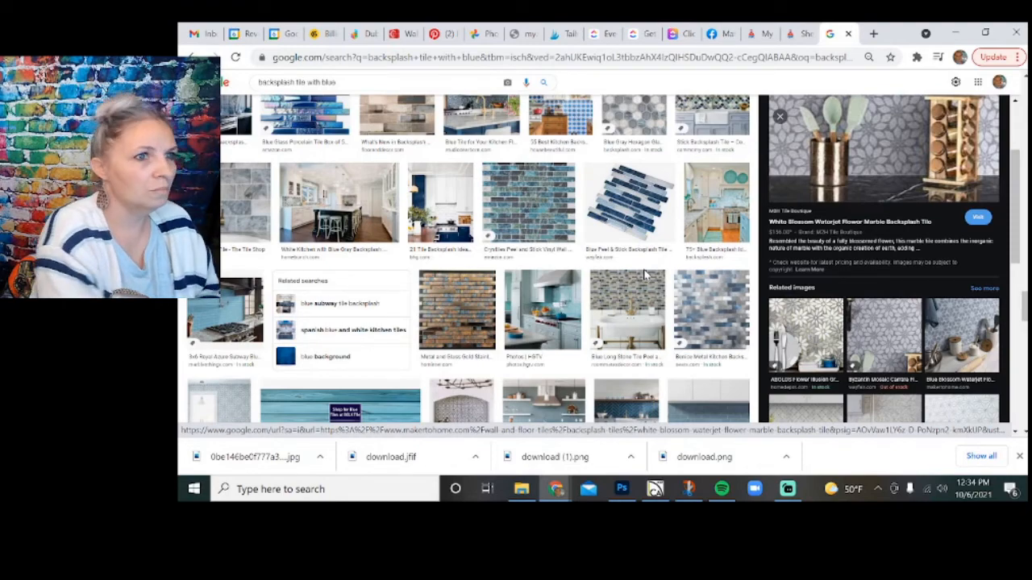
pyautogui.scroll(-2, 644, 276)
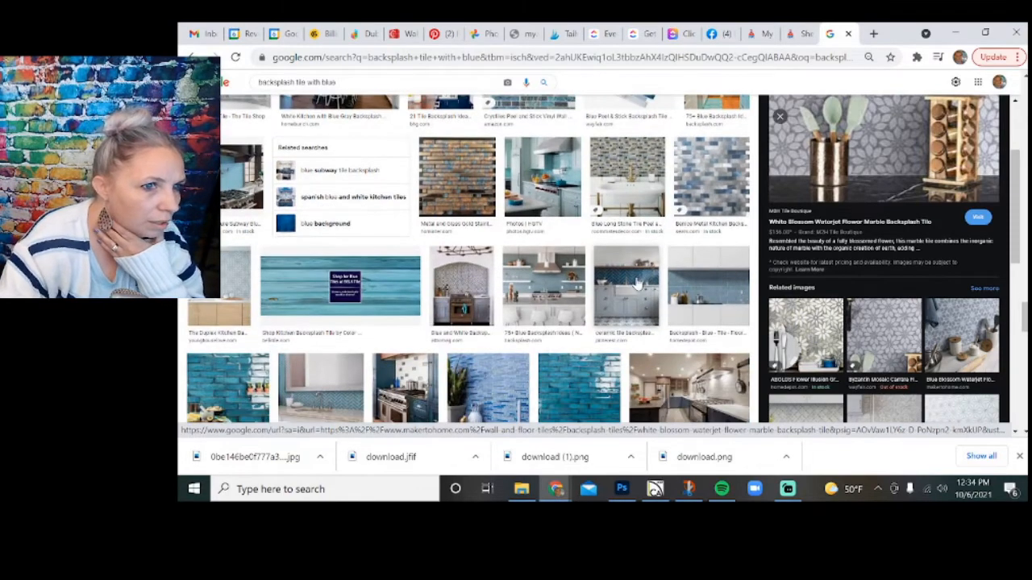
pyautogui.click(637, 282)
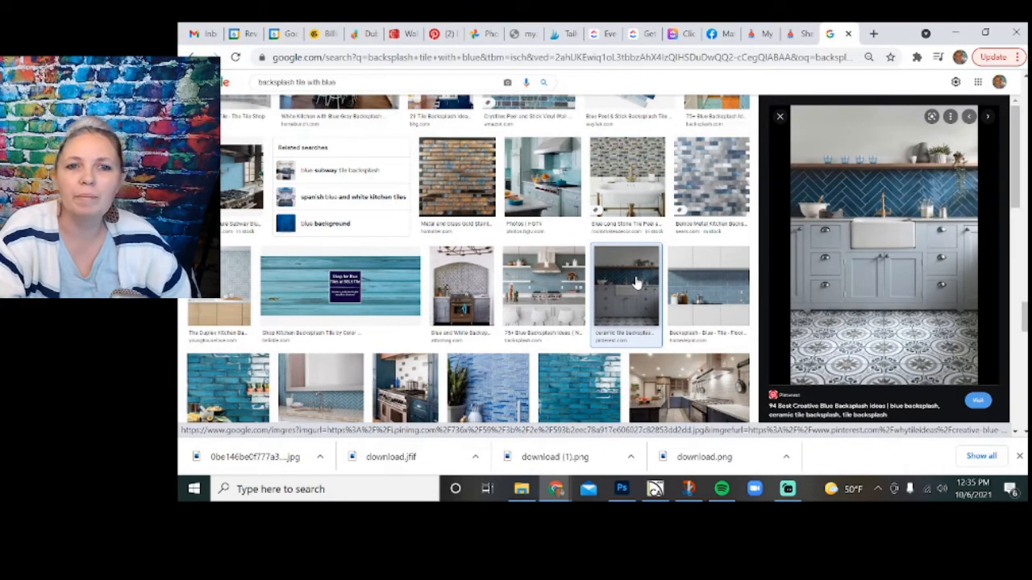
pyautogui.scroll(-1, 642, 270)
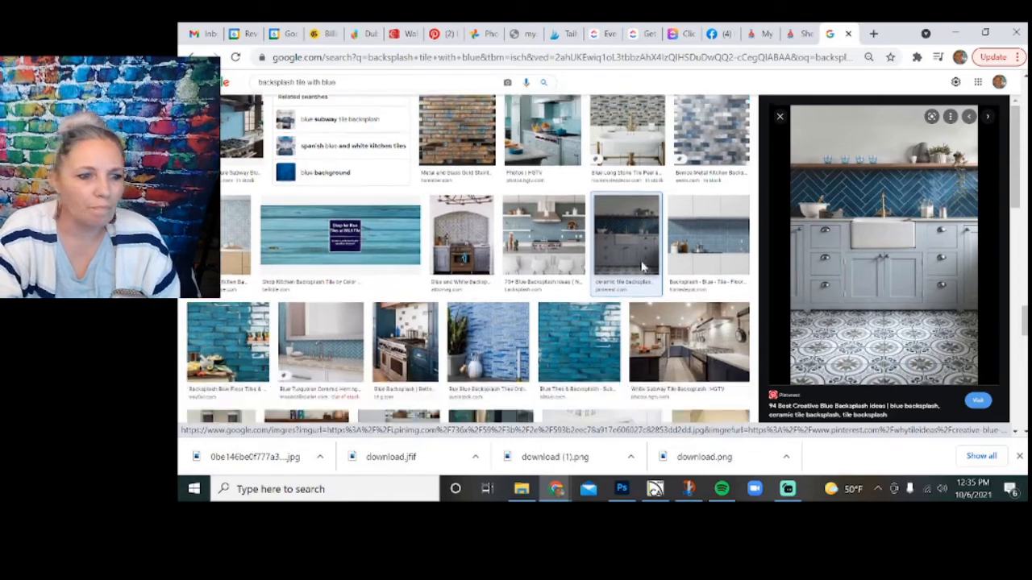
pyautogui.scroll(-3, 642, 267)
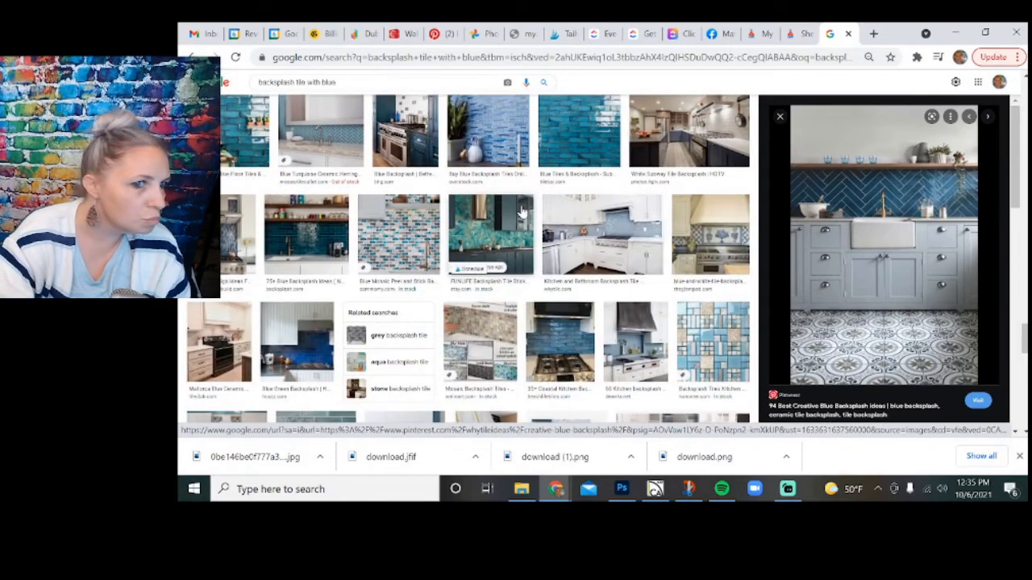
pyautogui.scroll(-3, 522, 210)
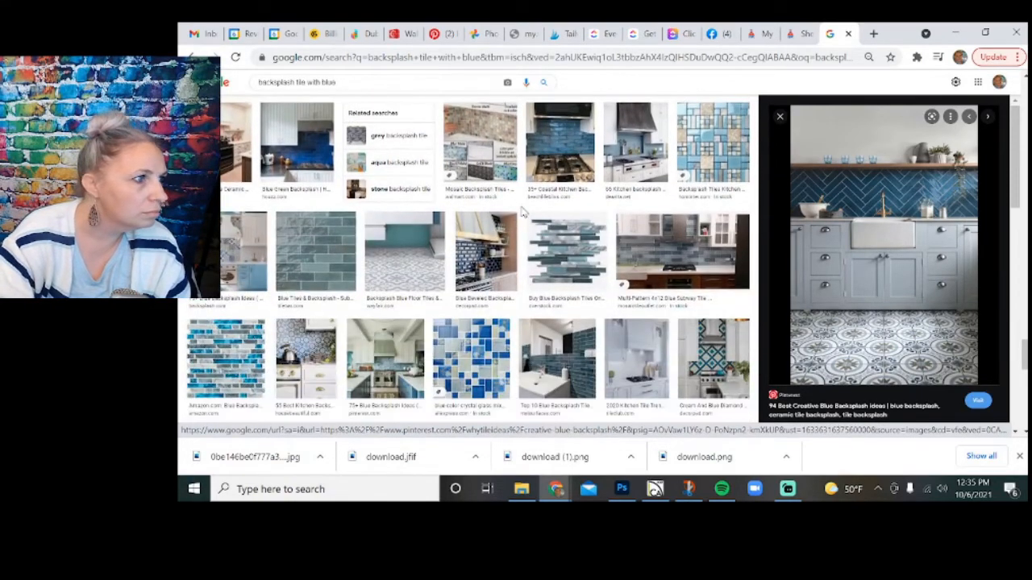
# Save the TileBar blue-green subway tile image to the project folder as the JPEG plp-tlprsmaqu3x8.
pyautogui.click(324, 266)
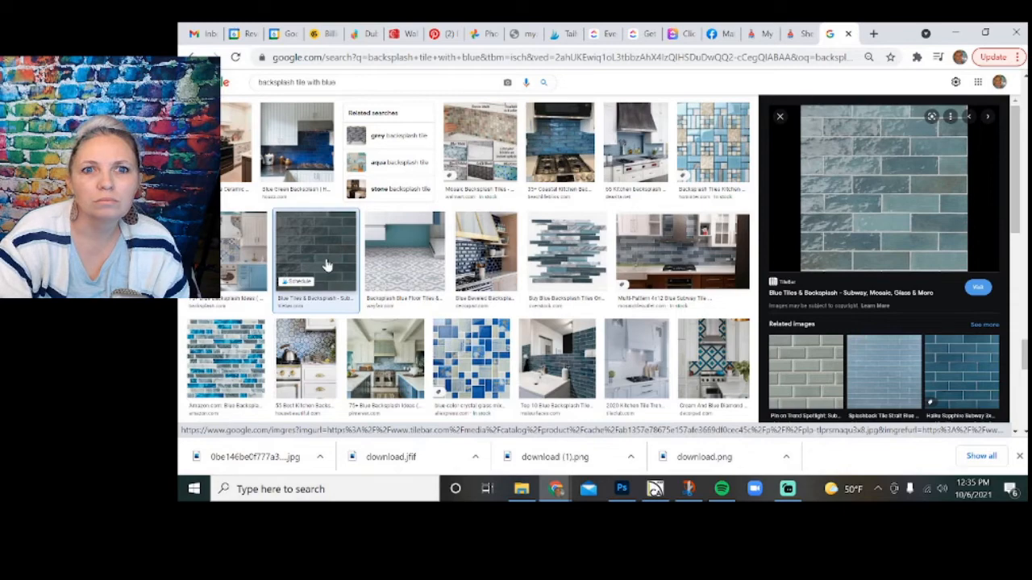
pyautogui.rightClick(882, 223)
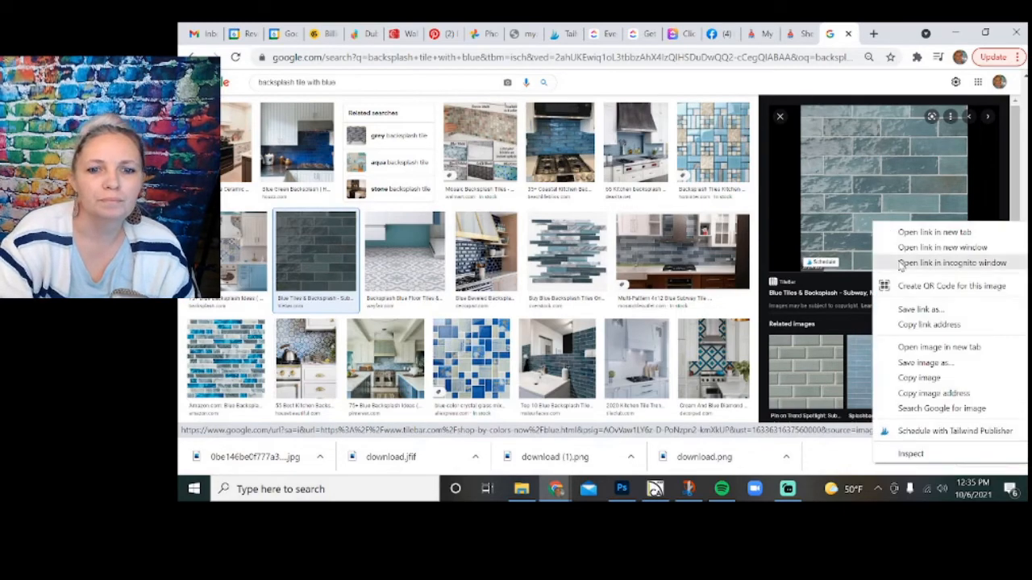
pyautogui.click(907, 362)
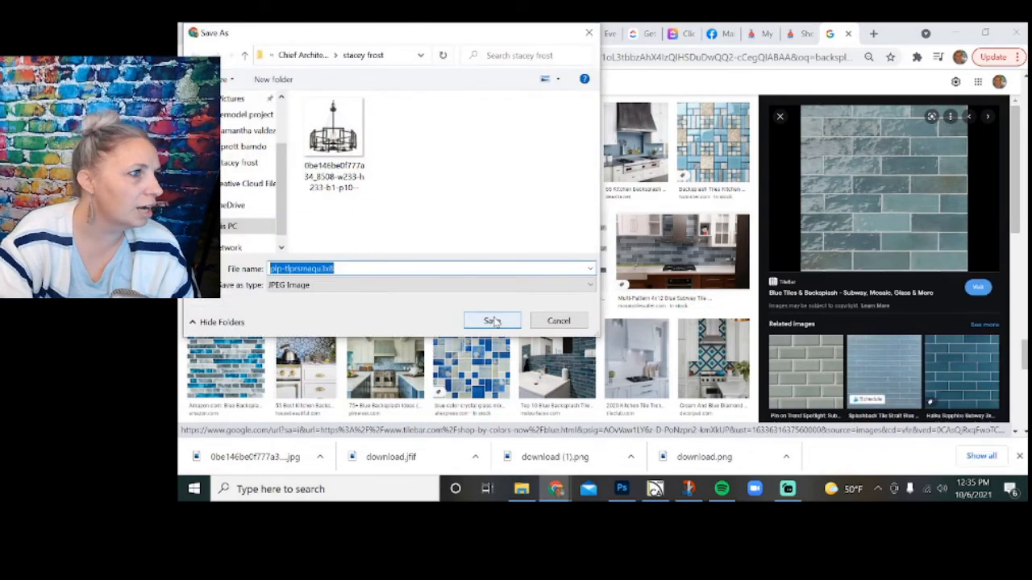
pyautogui.click(493, 322)
# Switch to Photoshop and place plp-tlprsmaqu3x8 above the kitchen photo, beside the white countertop sample, scaled to about 23.94%.
pyautogui.click(621, 489)
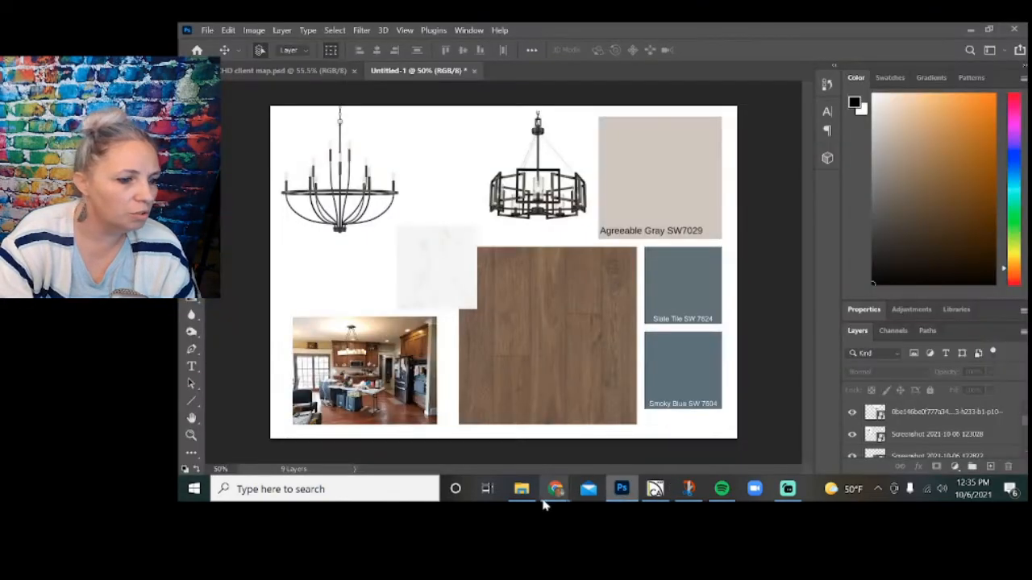
pyautogui.click(521, 489)
pyautogui.moveTo(324, 274); pyautogui.dragTo(574, 347)
pyautogui.moveTo(675, 107); pyautogui.dragTo(448, 323)
pyautogui.moveTo(405, 357); pyautogui.dragTo(365, 248)
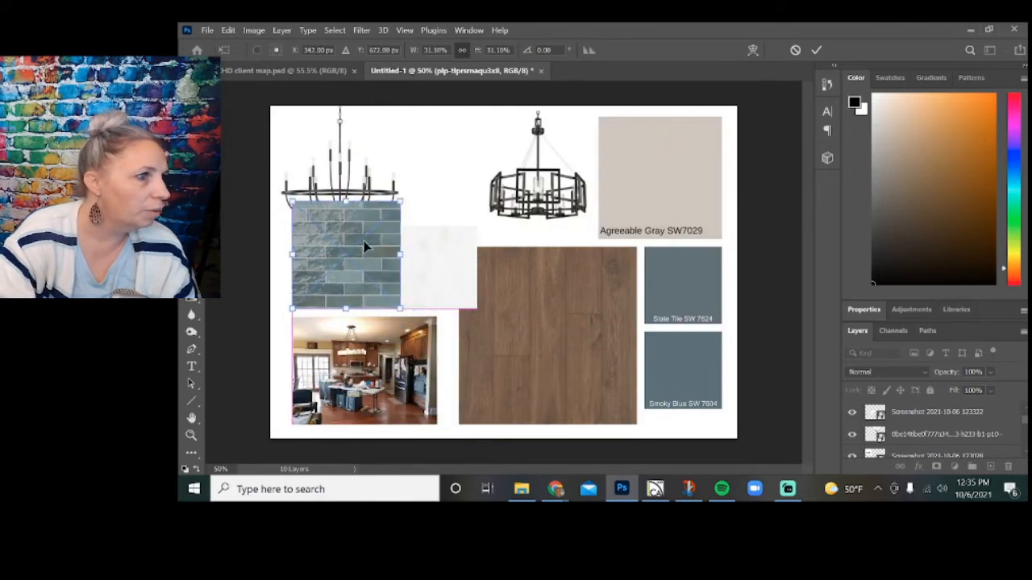
pyautogui.moveTo(400, 202); pyautogui.dragTo(374, 256)
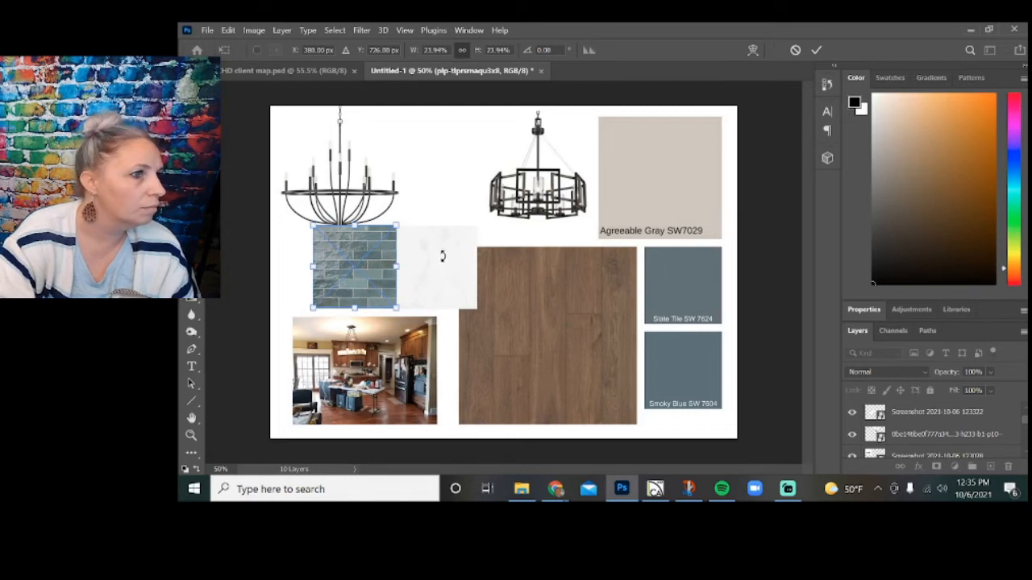
pyautogui.click(815, 50)
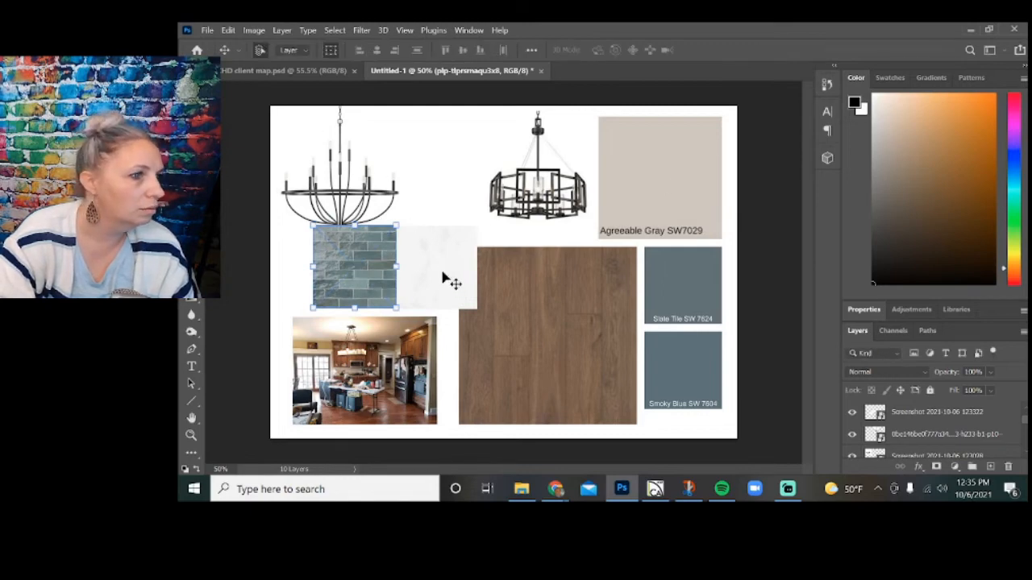
# Move the countertop sample down over the flooring's left edge and overlap its upper-right corner with the blue tile sample.
pyautogui.moveTo(452, 282); pyautogui.dragTo(494, 346)
pyautogui.moveTo(389, 282); pyautogui.dragTo(551, 289)
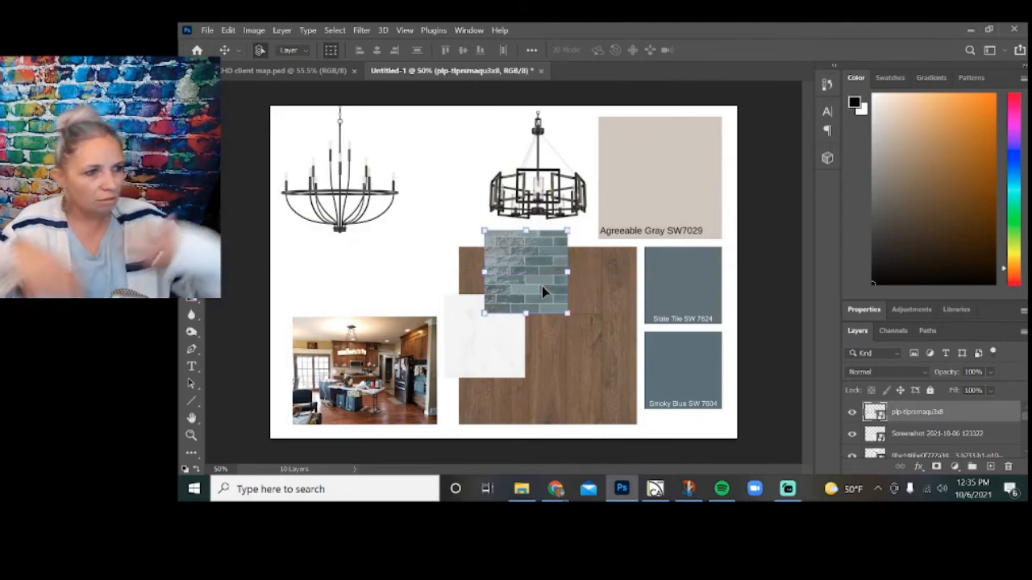
# Raise the kitchen photo slightly and reposition the chandeliers, the candle-style one just above the photo and the drum-style one farther left.
pyautogui.moveTo(360, 361); pyautogui.dragTo(359, 340)
pyautogui.moveTo(339, 224); pyautogui.dragTo(373, 264)
pyautogui.moveTo(508, 185); pyautogui.dragTo(468, 186)
pyautogui.click(772, 201)
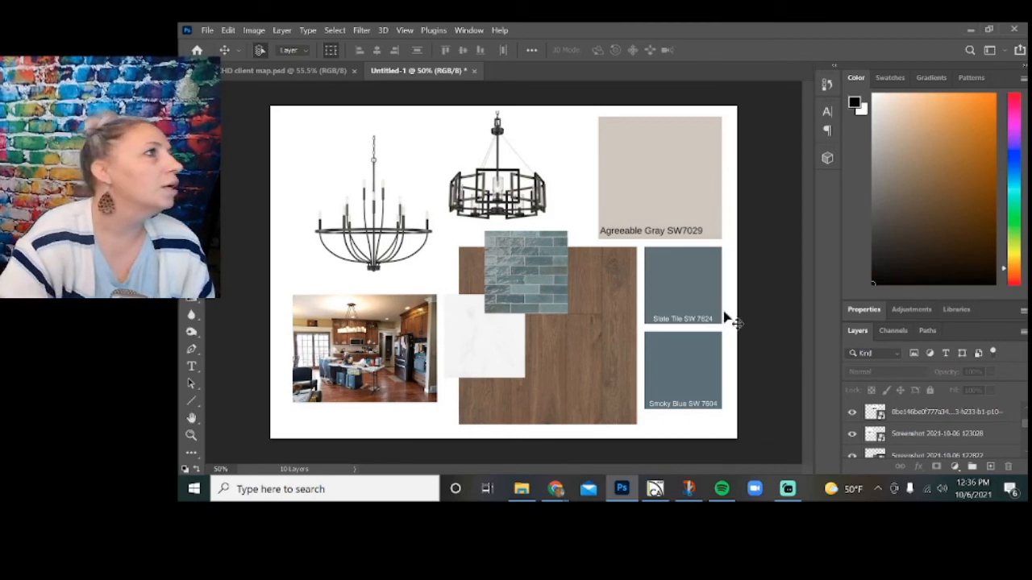
# Save the board as a layered Photoshop file in the client's folder, named with the client's surname followed by "materials concept".
pyautogui.click(208, 30)
pyautogui.click(257, 187)
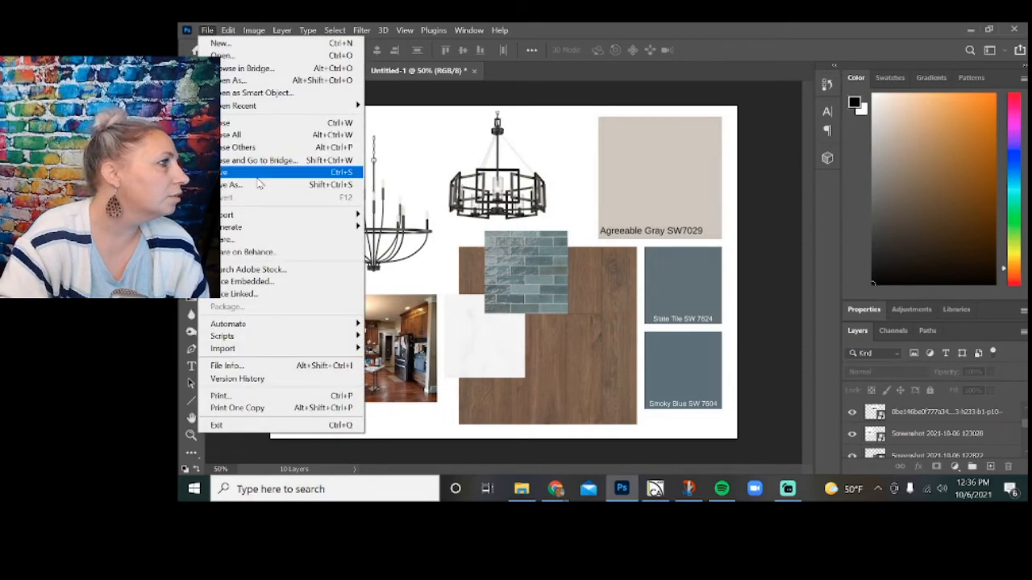
pyautogui.click(594, 363)
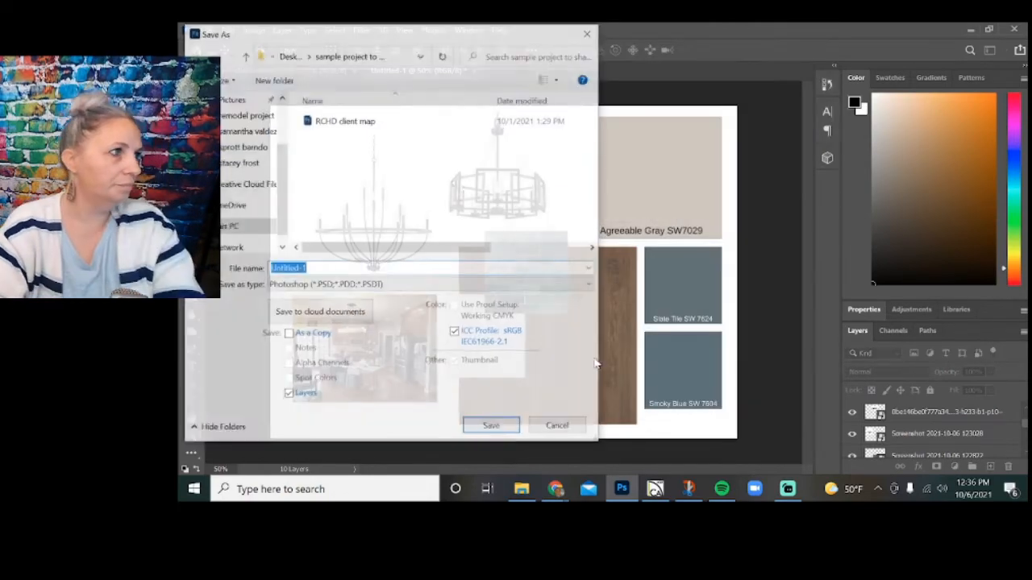
pyautogui.click(242, 162)
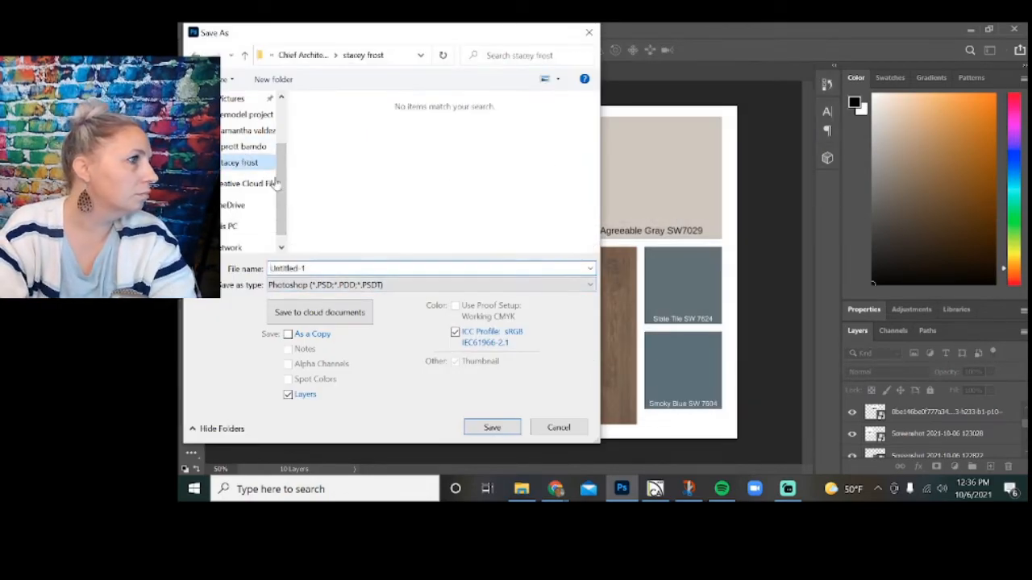
pyautogui.write('frost ')
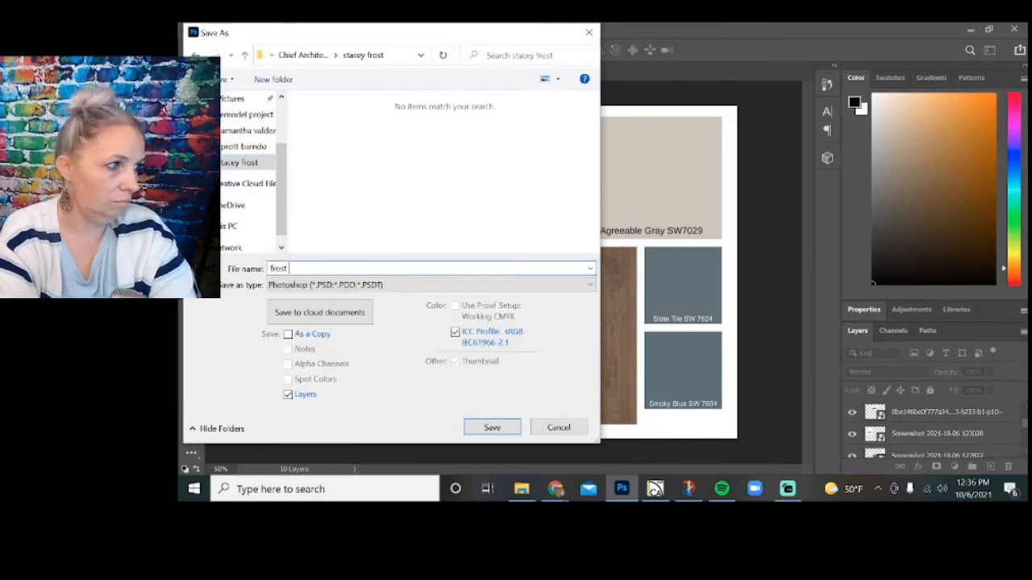
pyautogui.write('materials concep')
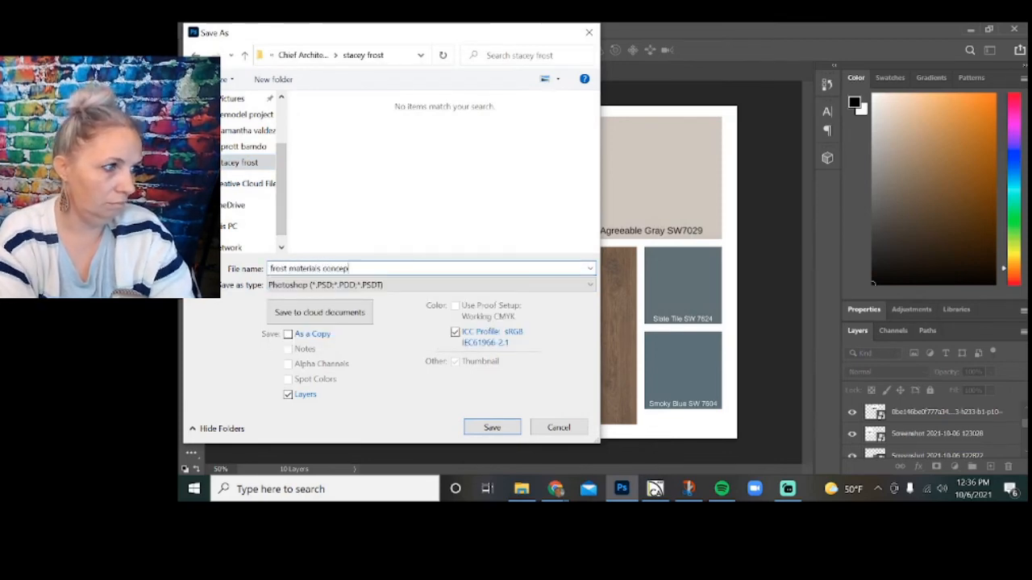
pyautogui.write('t')
pyautogui.press('Return')
pyautogui.click(749, 140)
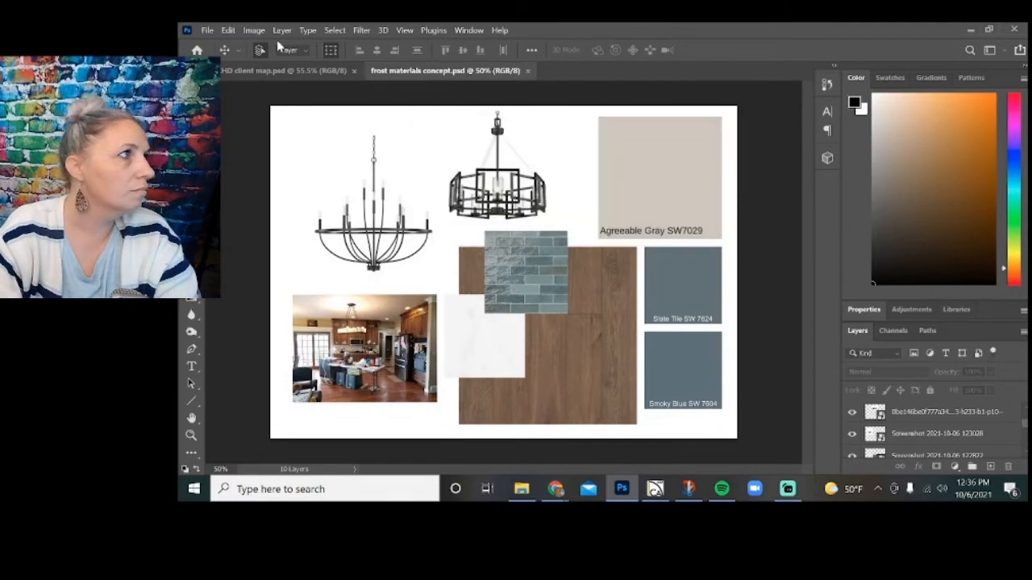
# Save a JPEG version of the board in the same client folder under the same name, at quality 12 (Maximum), Baseline ("Standard").
pyautogui.click(207, 29)
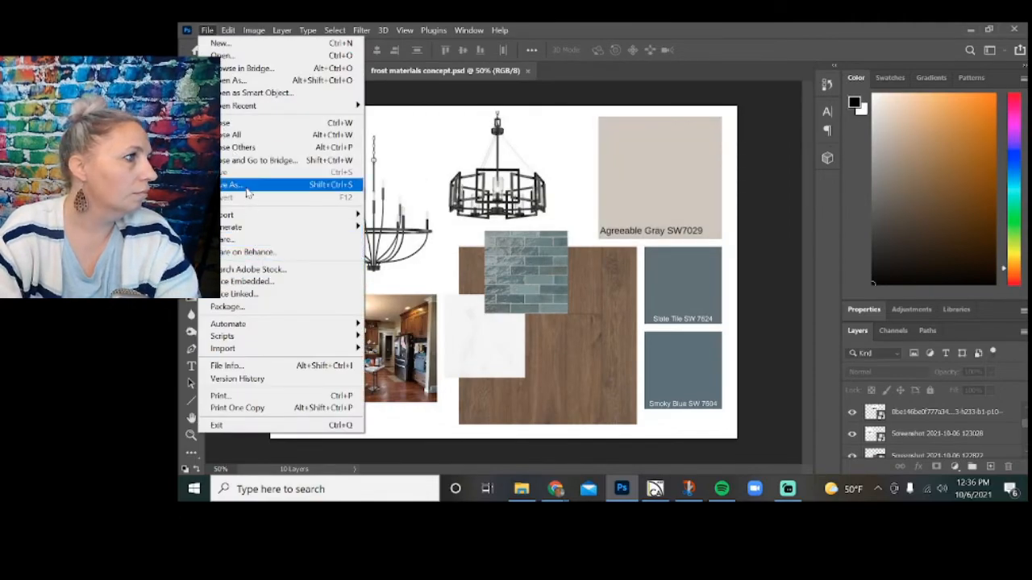
pyautogui.click(247, 187)
pyautogui.click(610, 363)
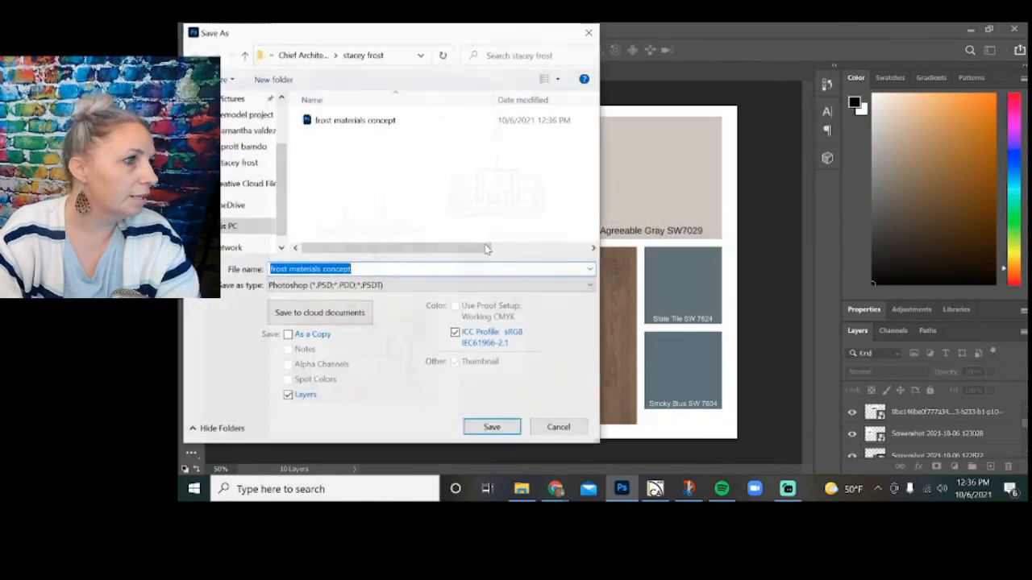
pyautogui.click(408, 283)
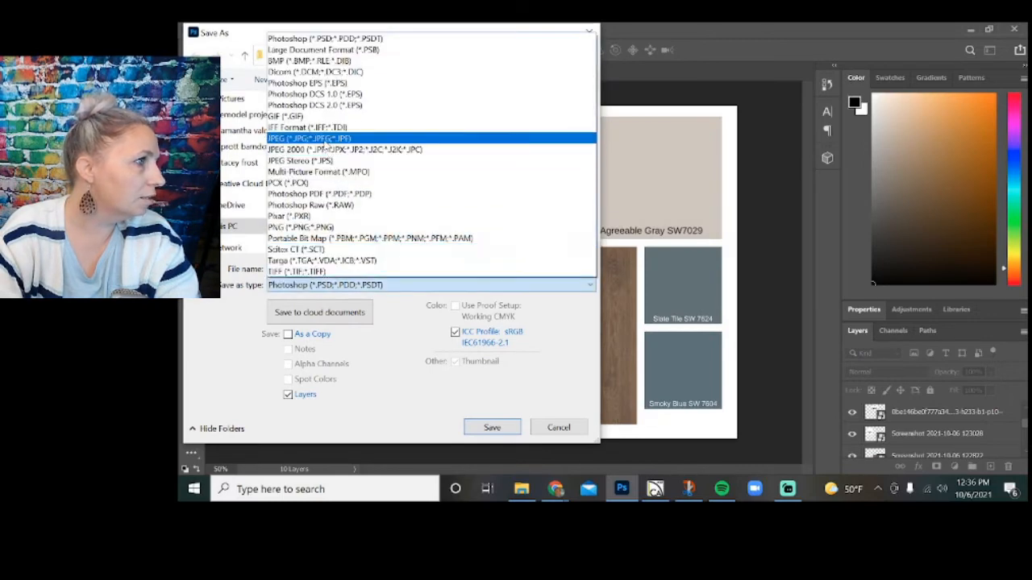
pyautogui.click(322, 138)
pyautogui.click(508, 427)
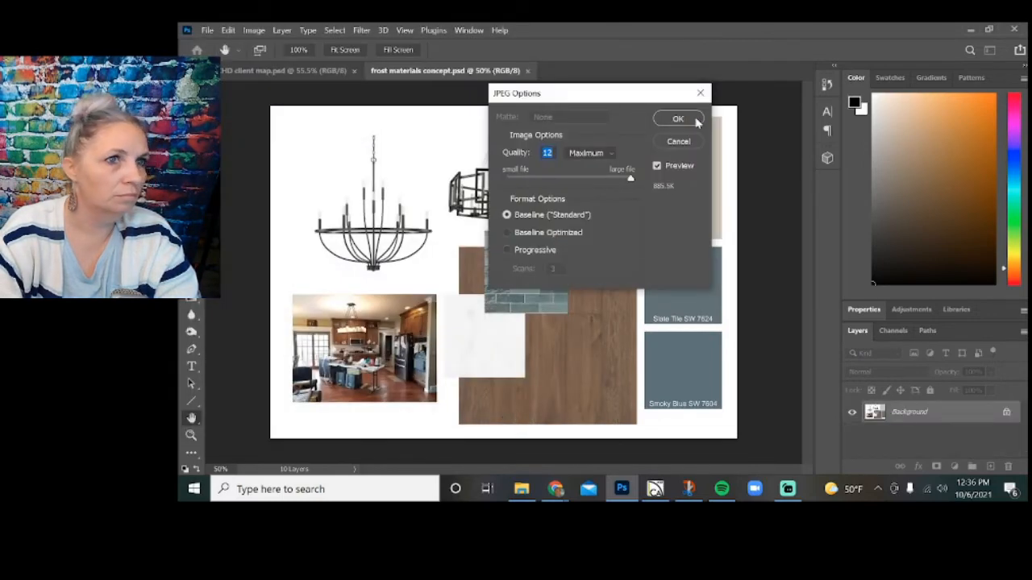
pyautogui.click(678, 120)
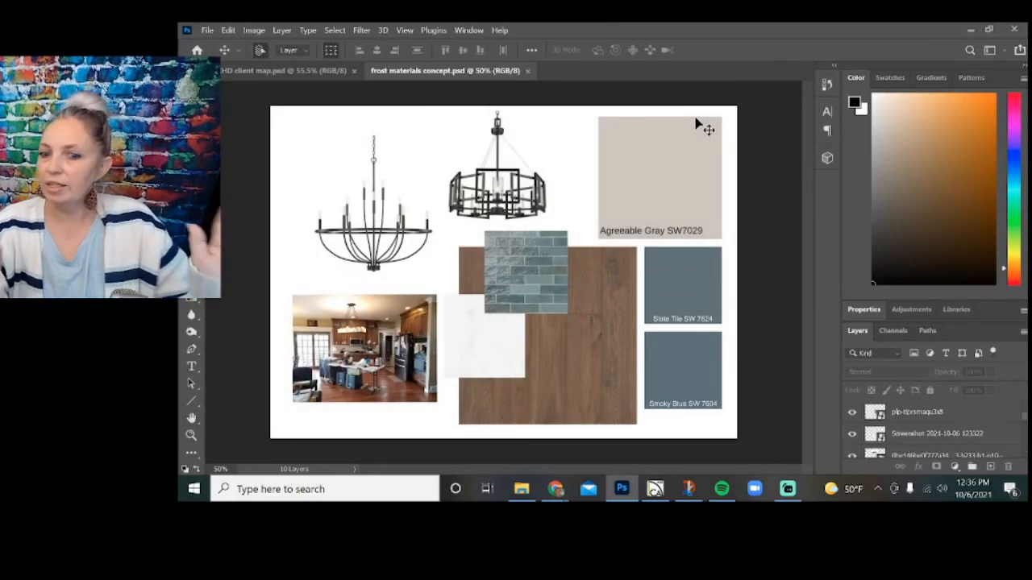